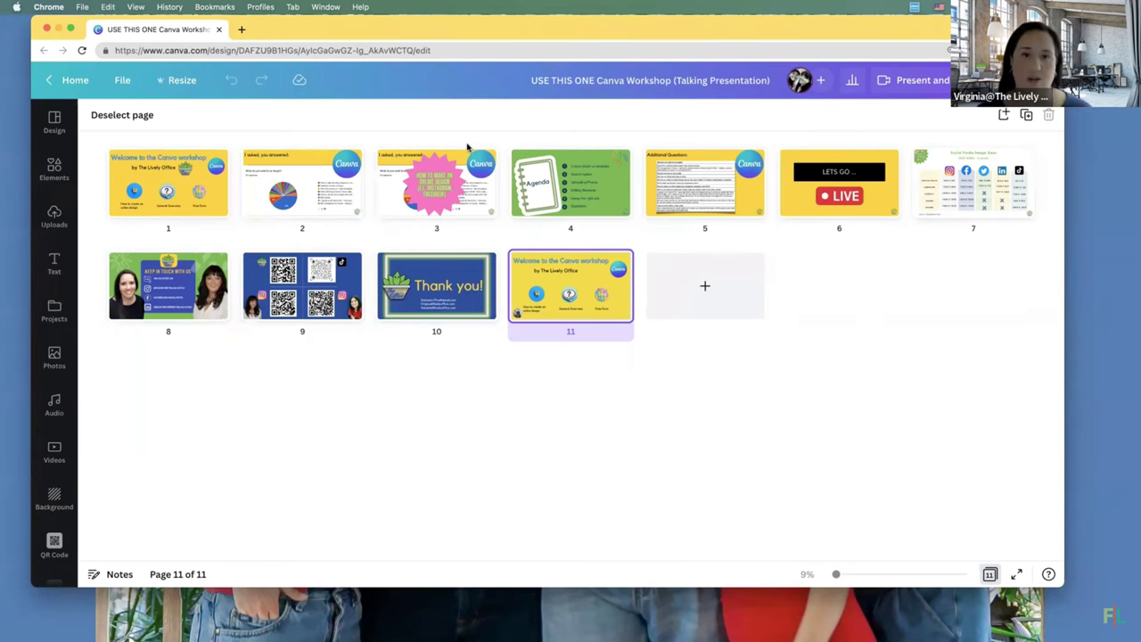
# - Leave the presentation for the home page and view the additional design types under More
pyautogui.click(70, 80)
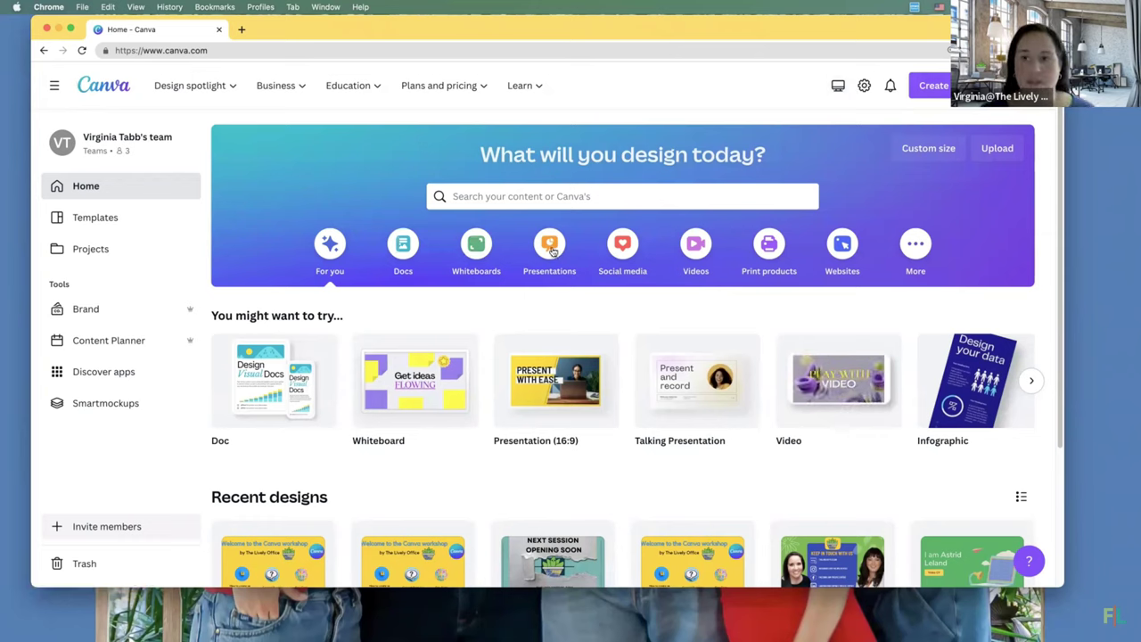
pyautogui.click(921, 256)
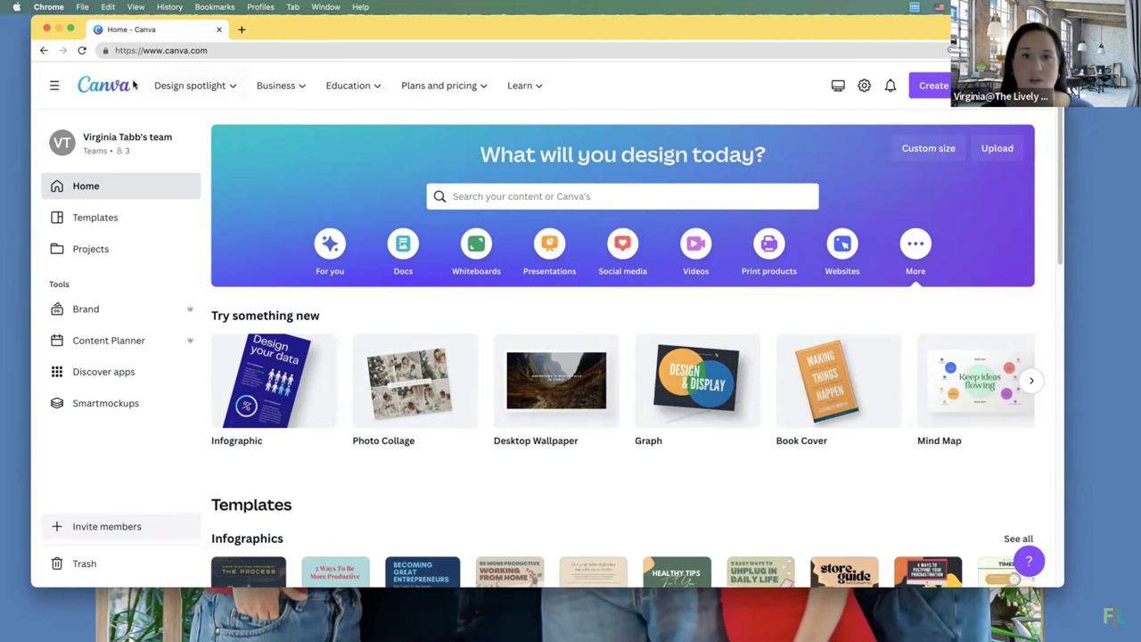
# - Open Design School from the learning resources and look through its featured beginner course, courses and tutorials
pyautogui.moveTo(538, 89)
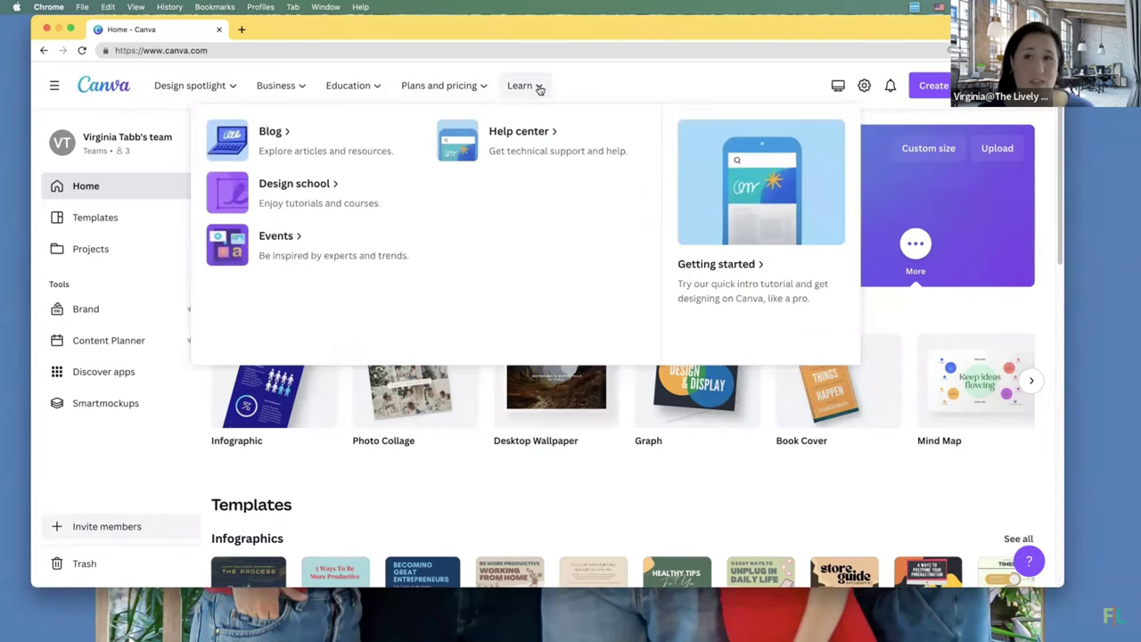
pyautogui.click(300, 186)
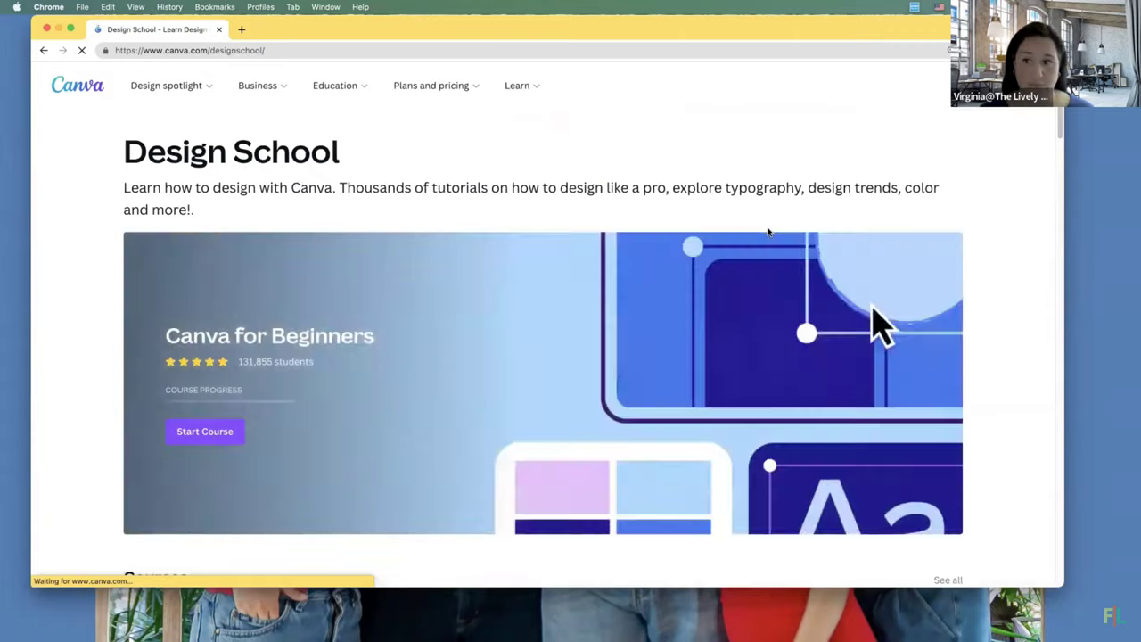
pyautogui.scroll(-5, 814, 320)
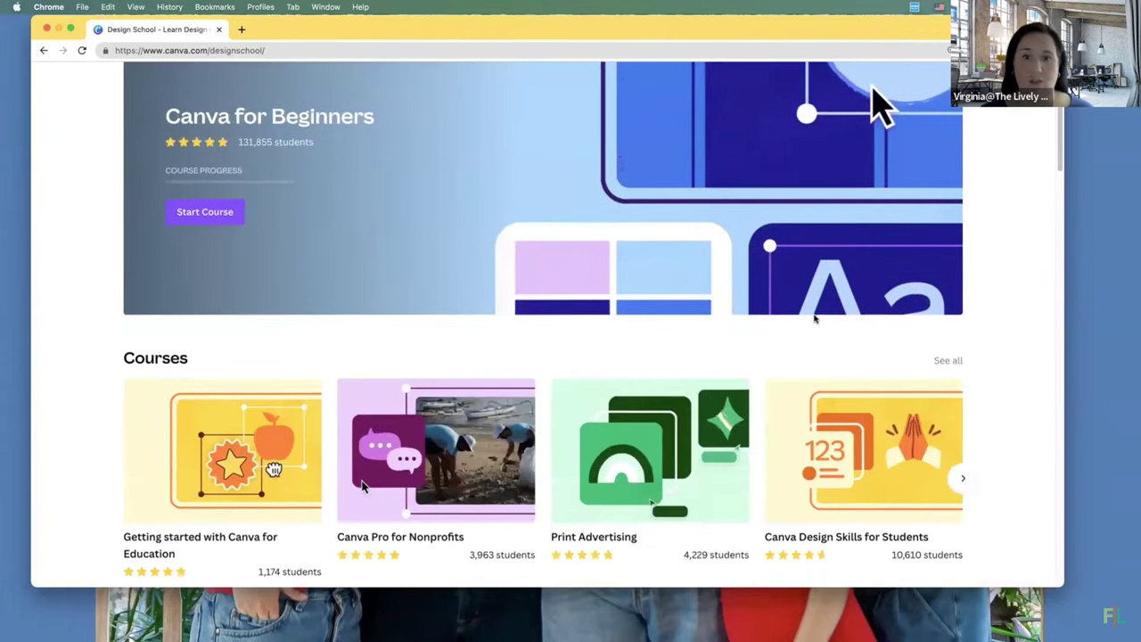
pyautogui.scroll(-3, 814, 318)
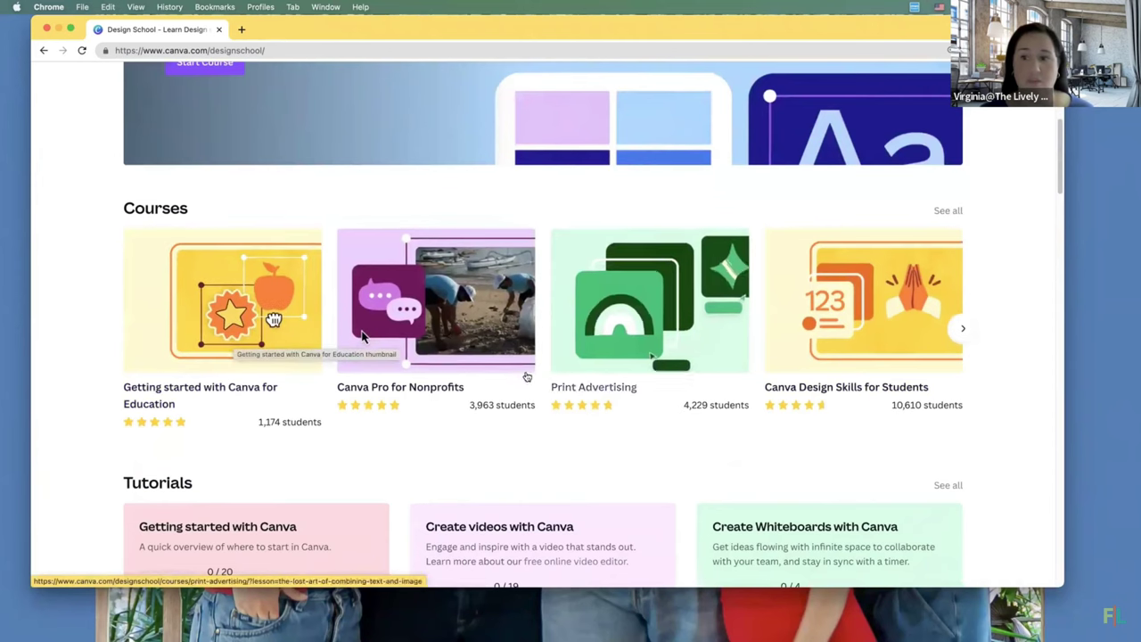
pyautogui.scroll(4, 283, 351)
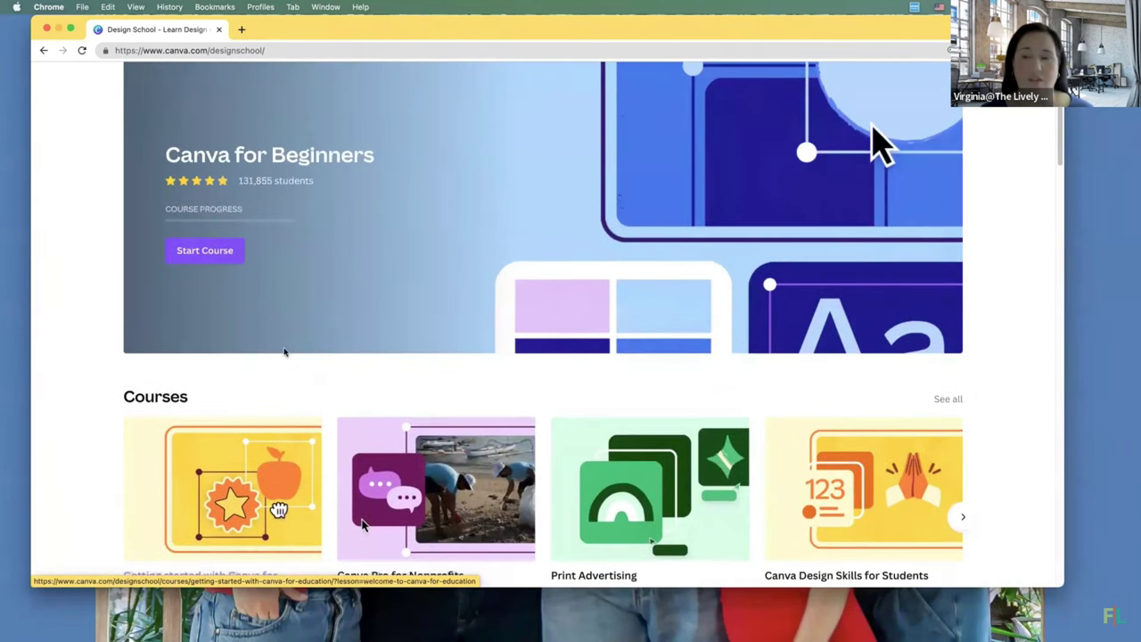
pyautogui.scroll(4, 283, 351)
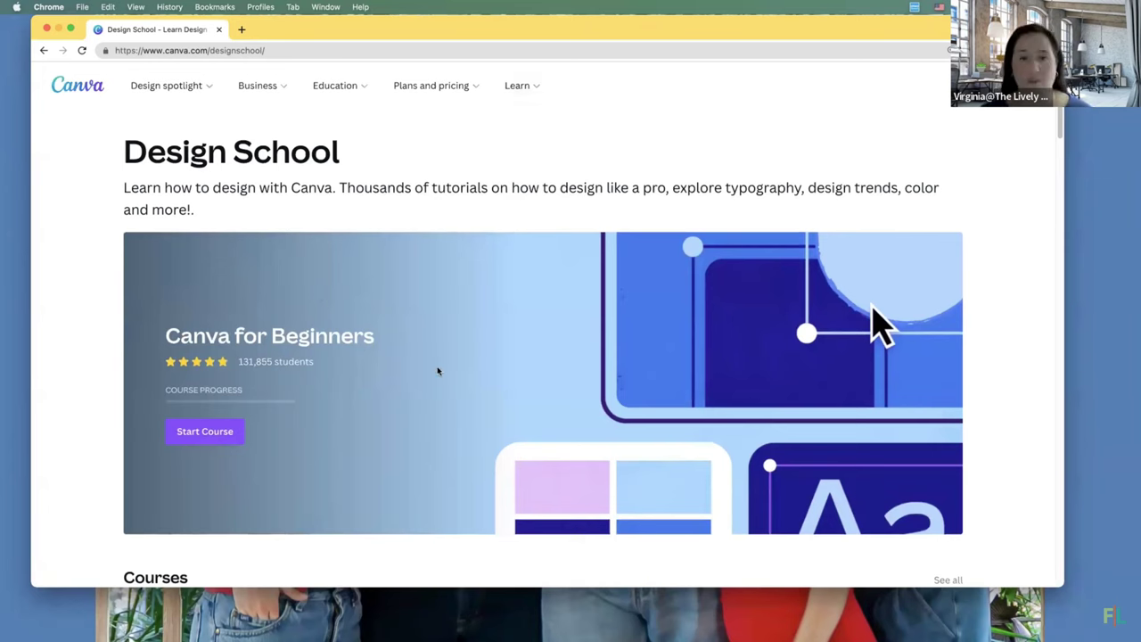
pyautogui.moveTo(527, 101)
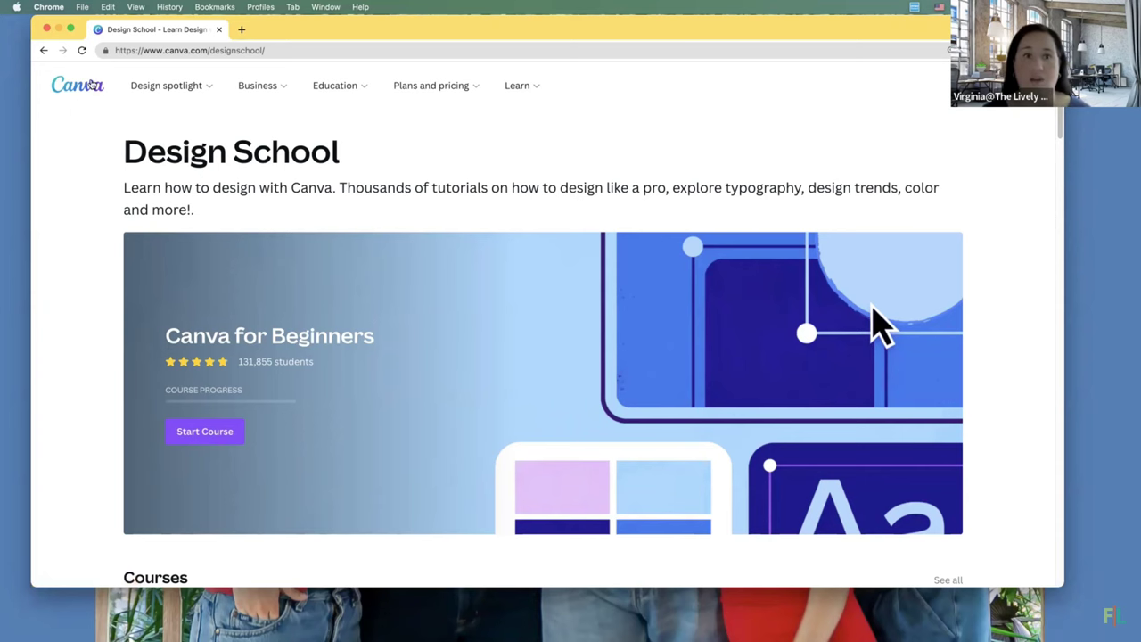
# - Return to the home page and start a blank Instagram post from the social media design types
pyautogui.click(87, 92)
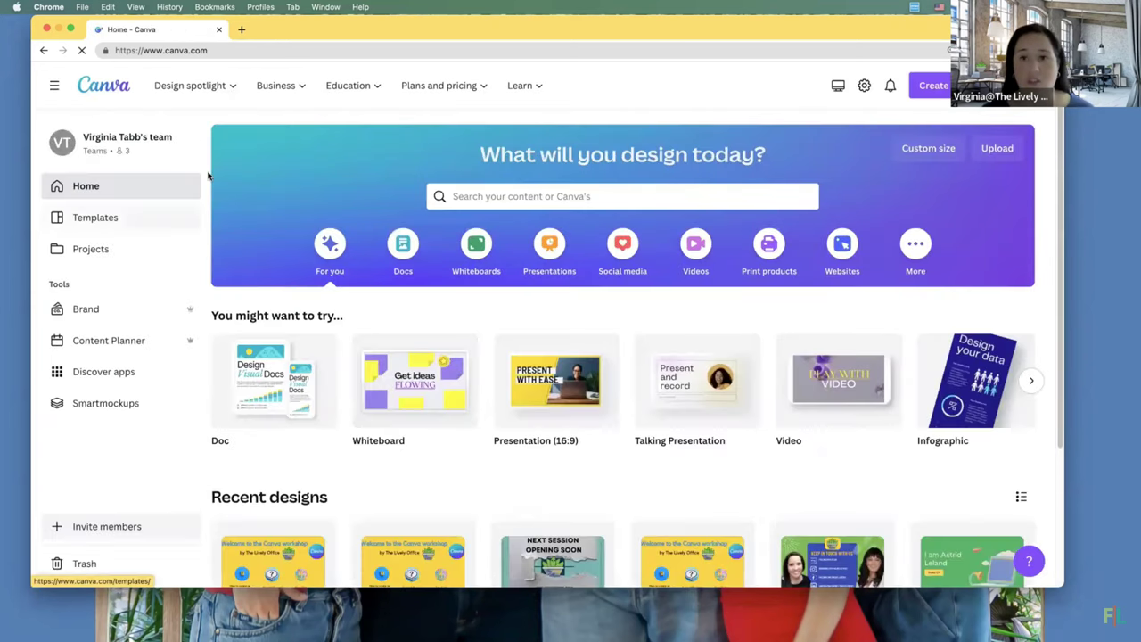
pyautogui.moveTo(258, 88)
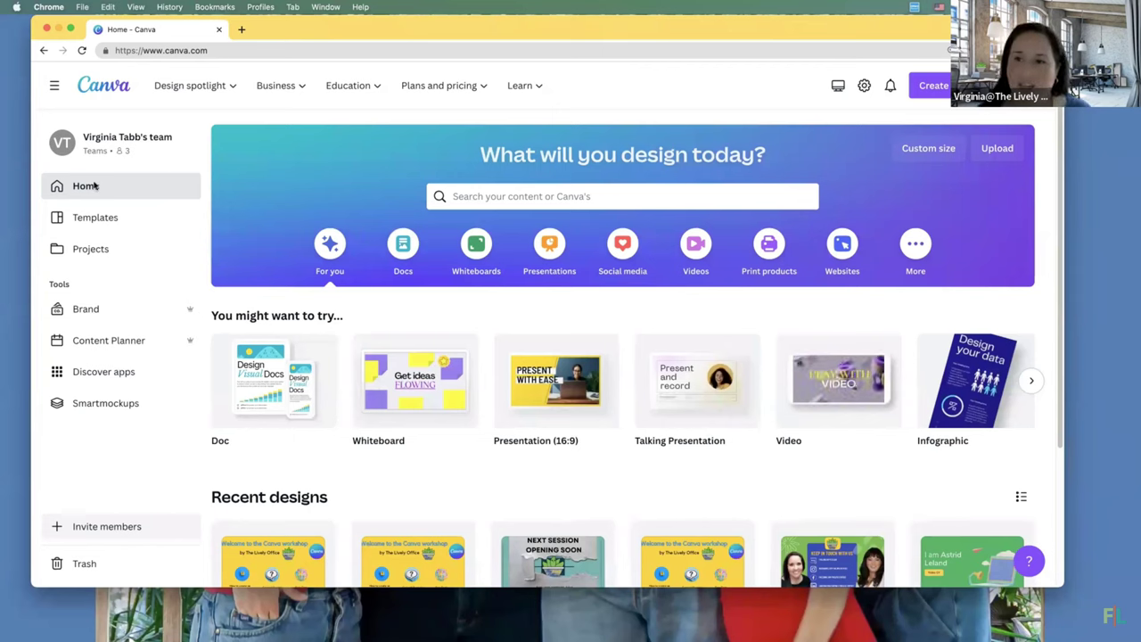
pyautogui.click(623, 250)
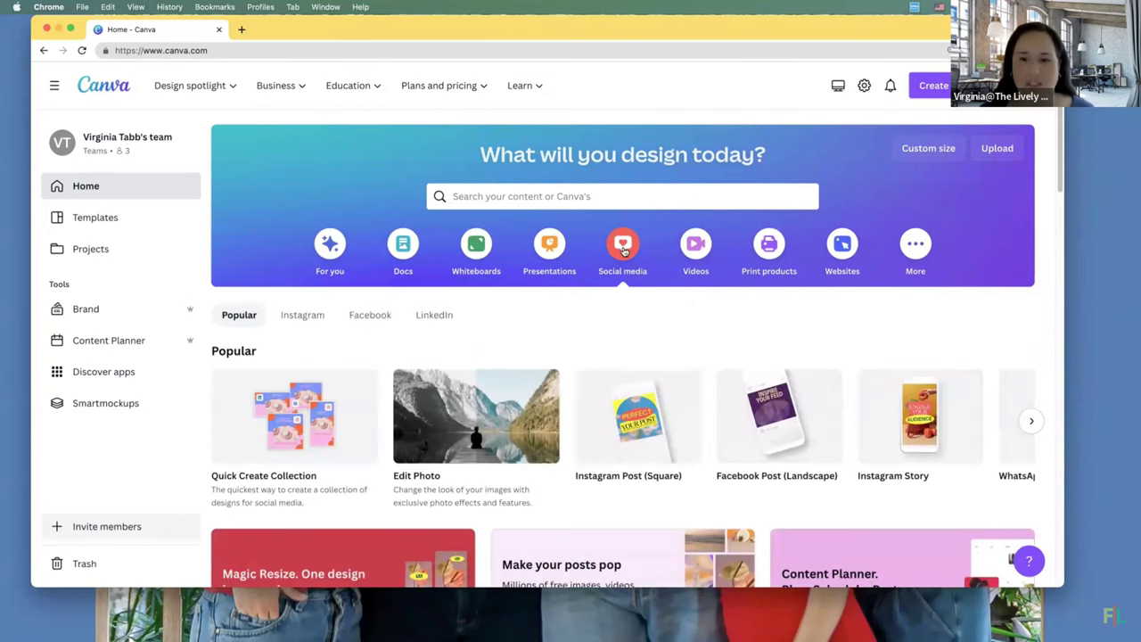
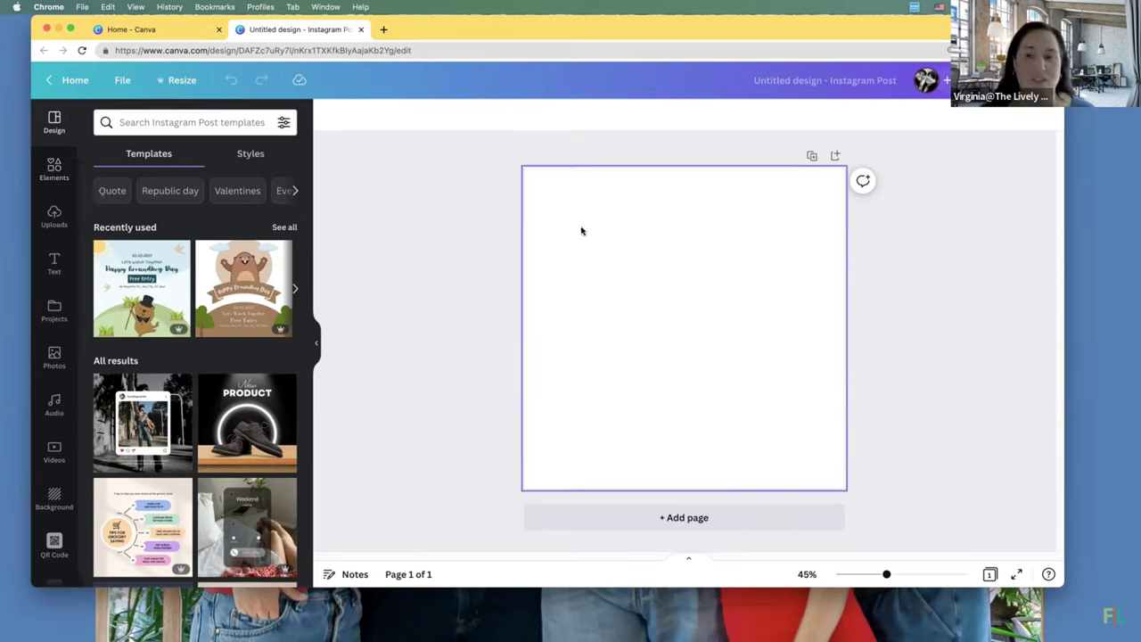
# - Name the design "Groundhog day 2023 TLO"
pyautogui.click(851, 87)
pyautogui.write('G')
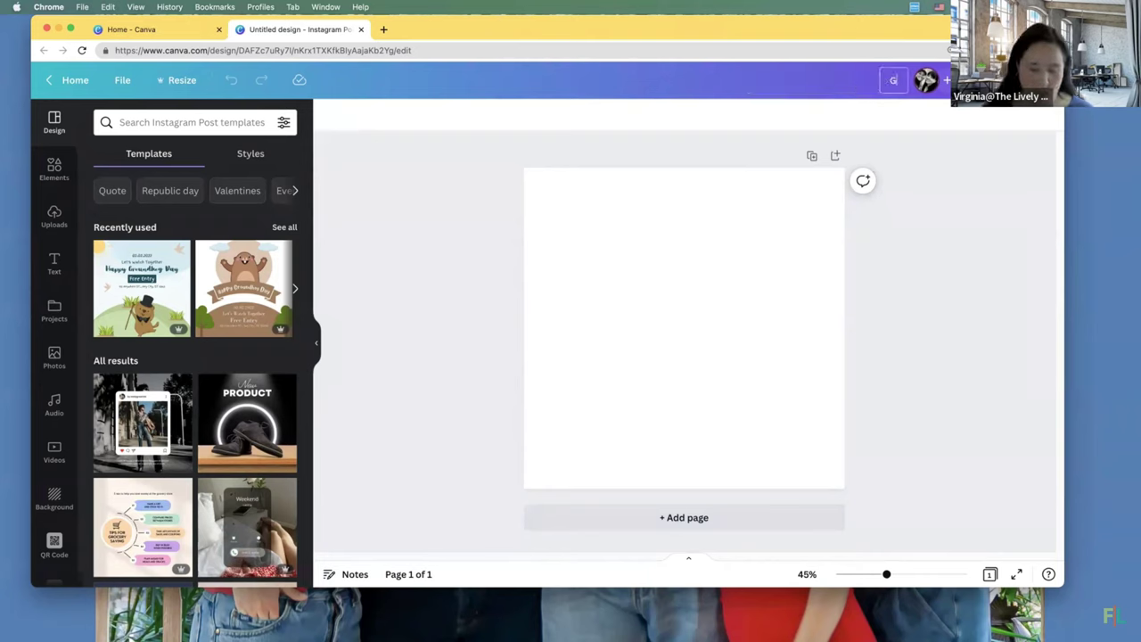
pyautogui.write('roundhog')
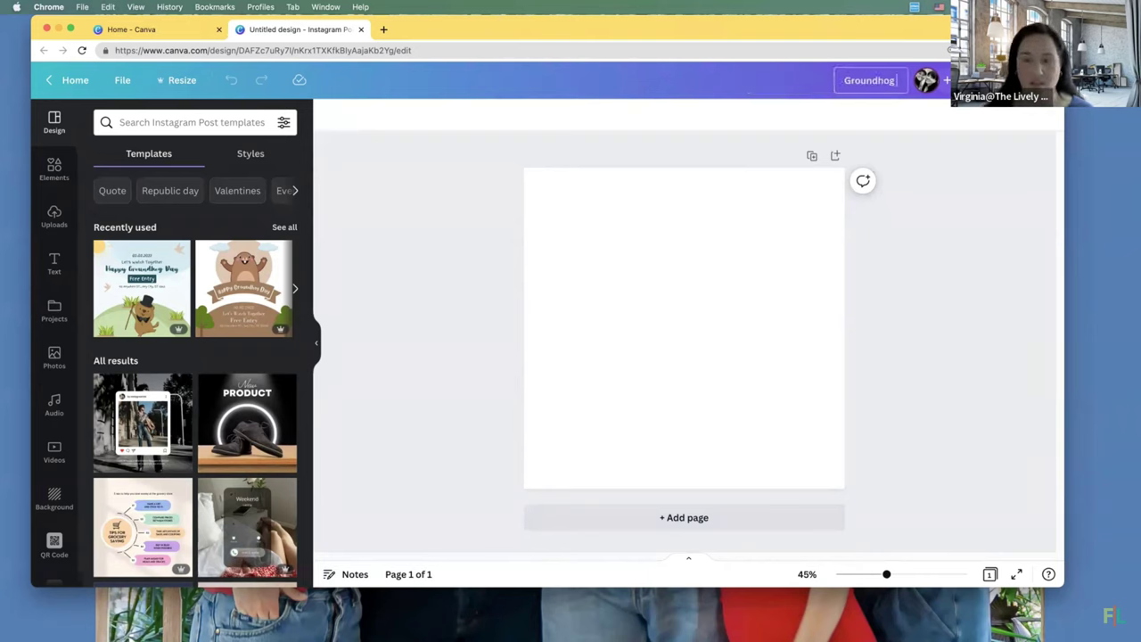
pyautogui.write(' day 2023')
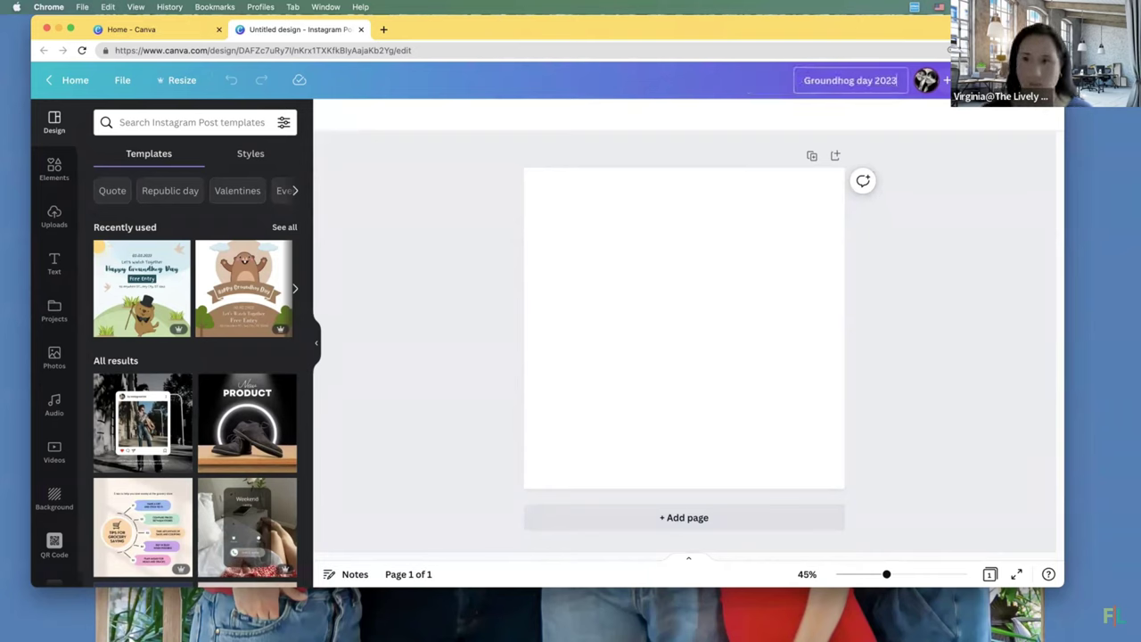
pyautogui.write(' TLO')
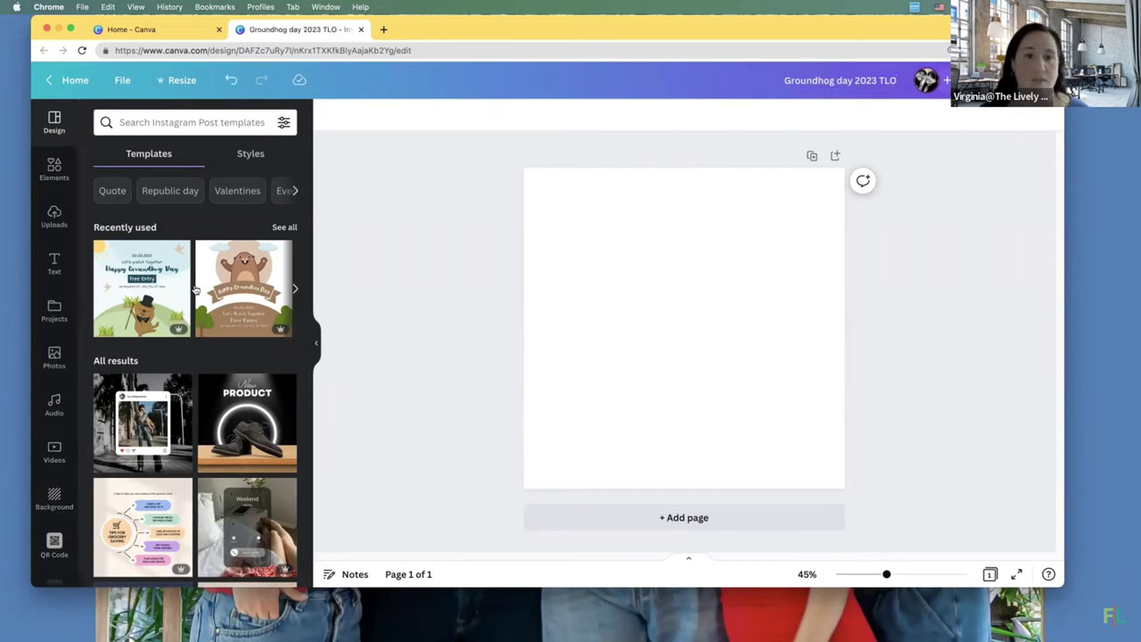
# - Search the templates for "groundhog day" and apply the blue-sky one with a groundhog in a top hat on a green hill
pyautogui.click(192, 122)
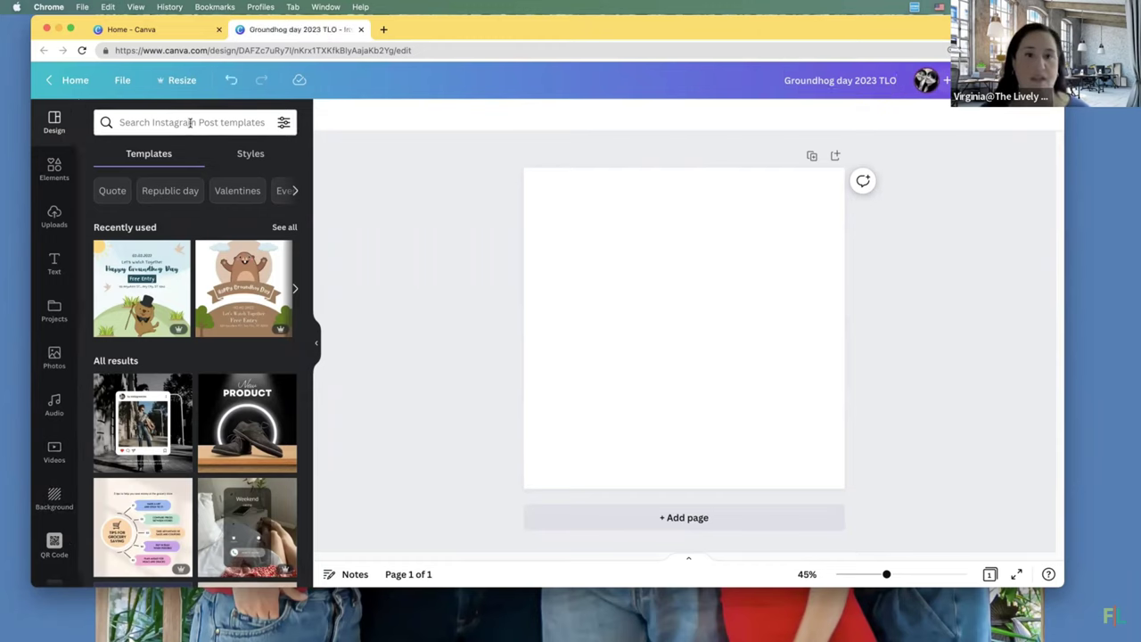
pyautogui.click(175, 181)
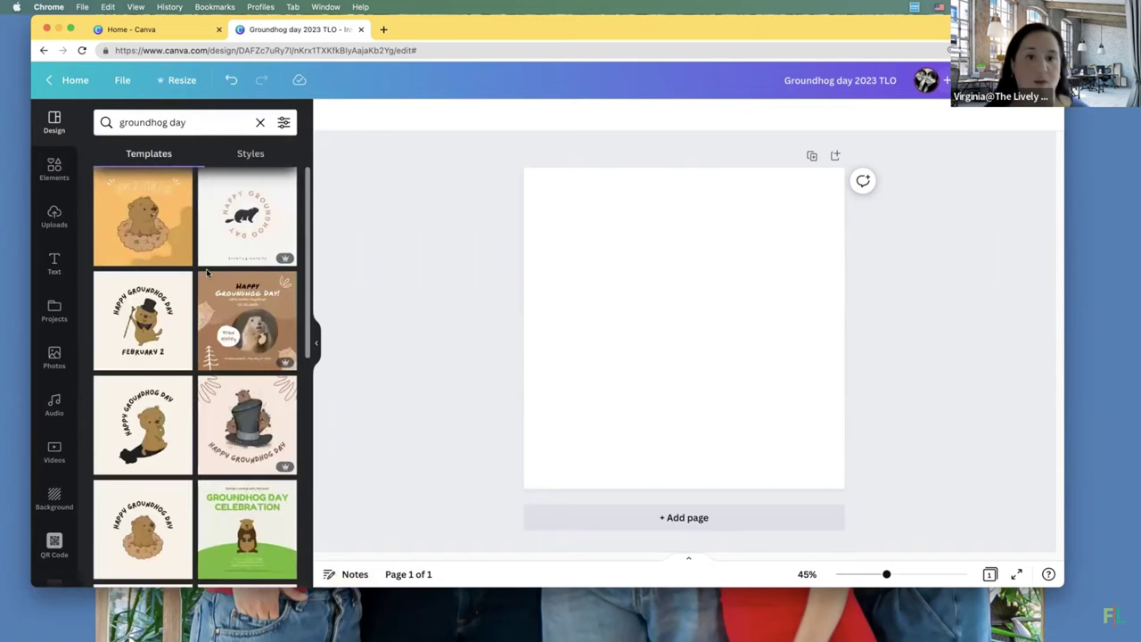
pyautogui.scroll(-3, 207, 275)
pyautogui.scroll(-5, 207, 274)
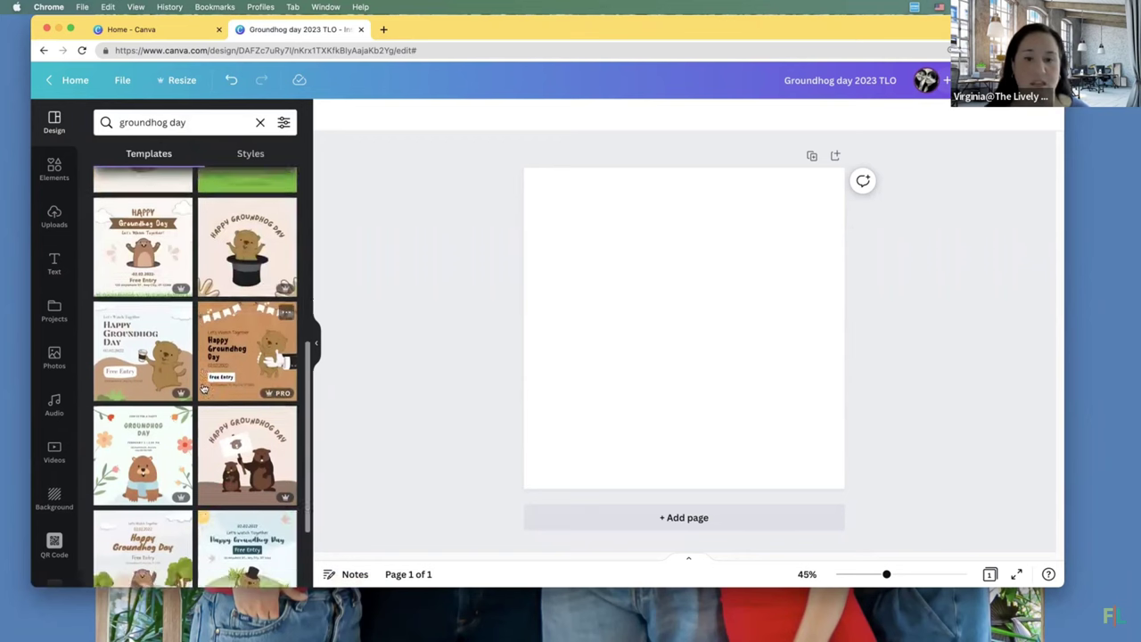
pyautogui.scroll(-3, 216, 432)
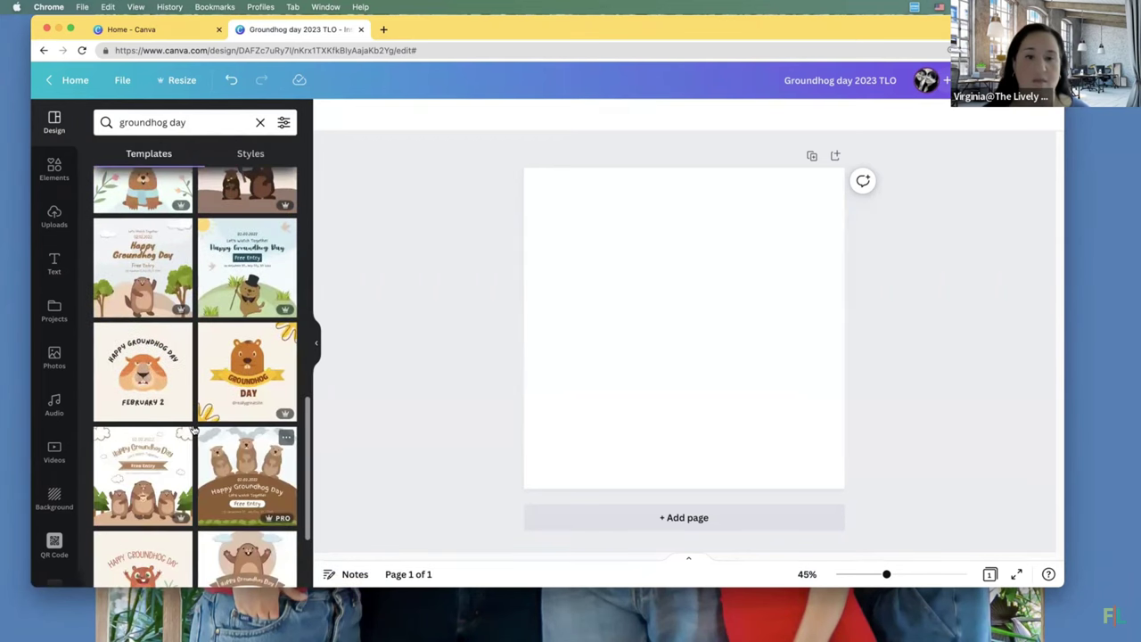
pyautogui.scroll(-3, 246, 473)
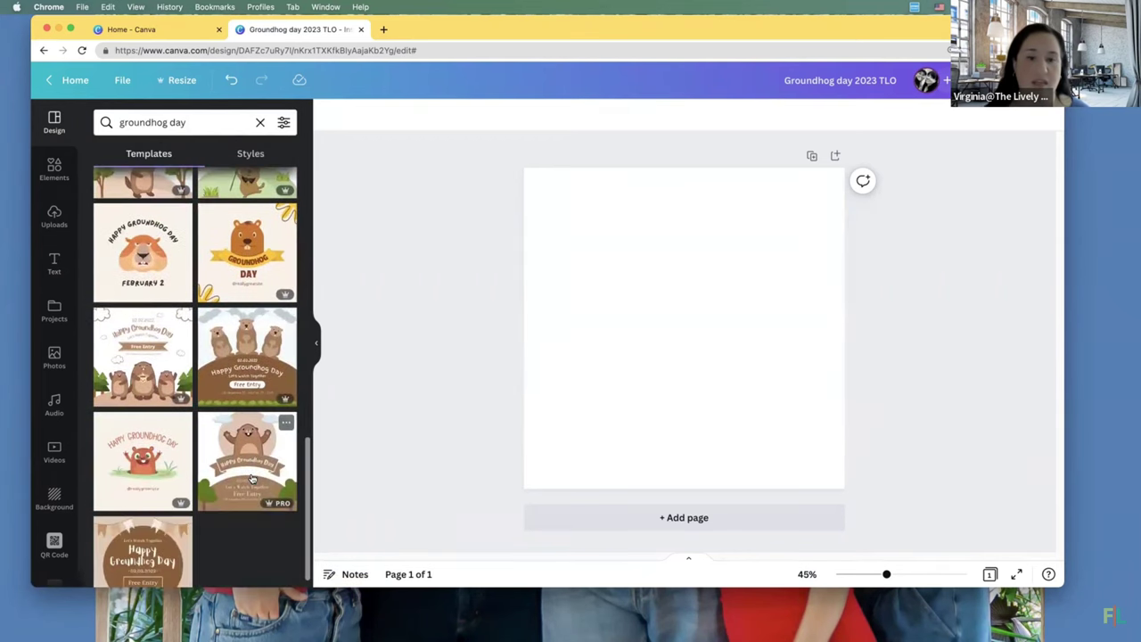
pyautogui.scroll(15, 223, 357)
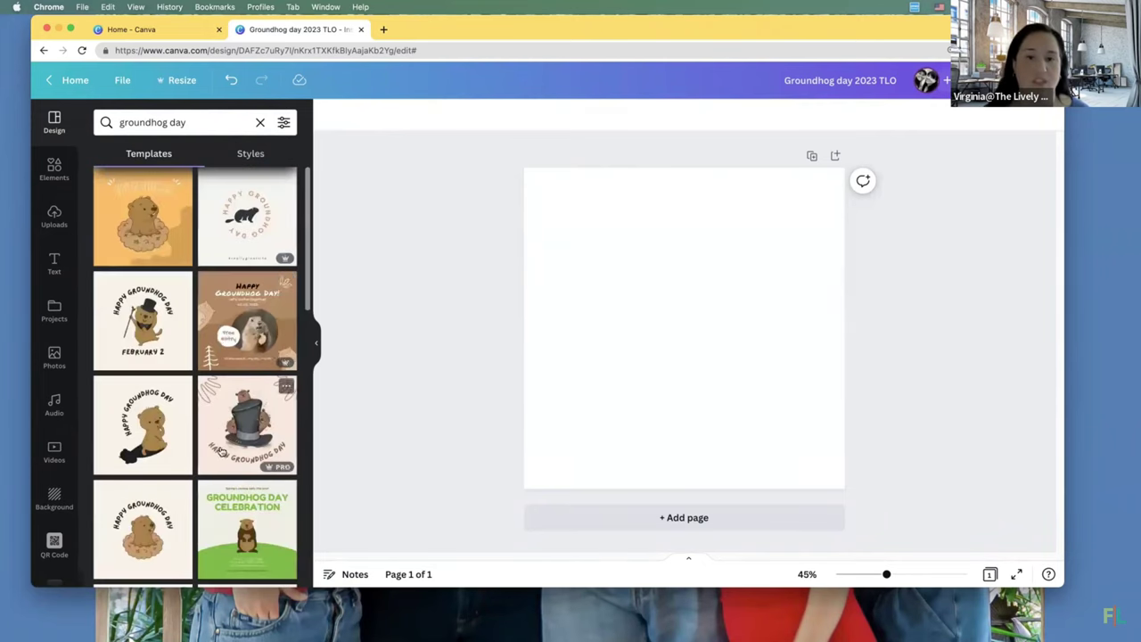
pyautogui.scroll(-10, 221, 428)
pyautogui.scroll(-2, 217, 449)
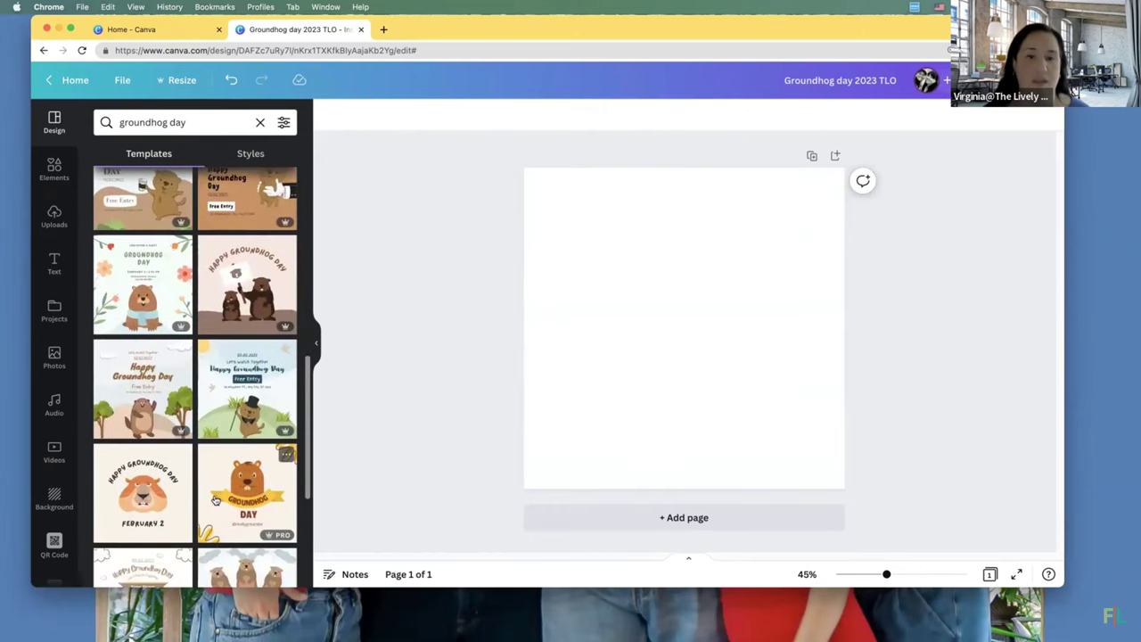
pyautogui.click(223, 414)
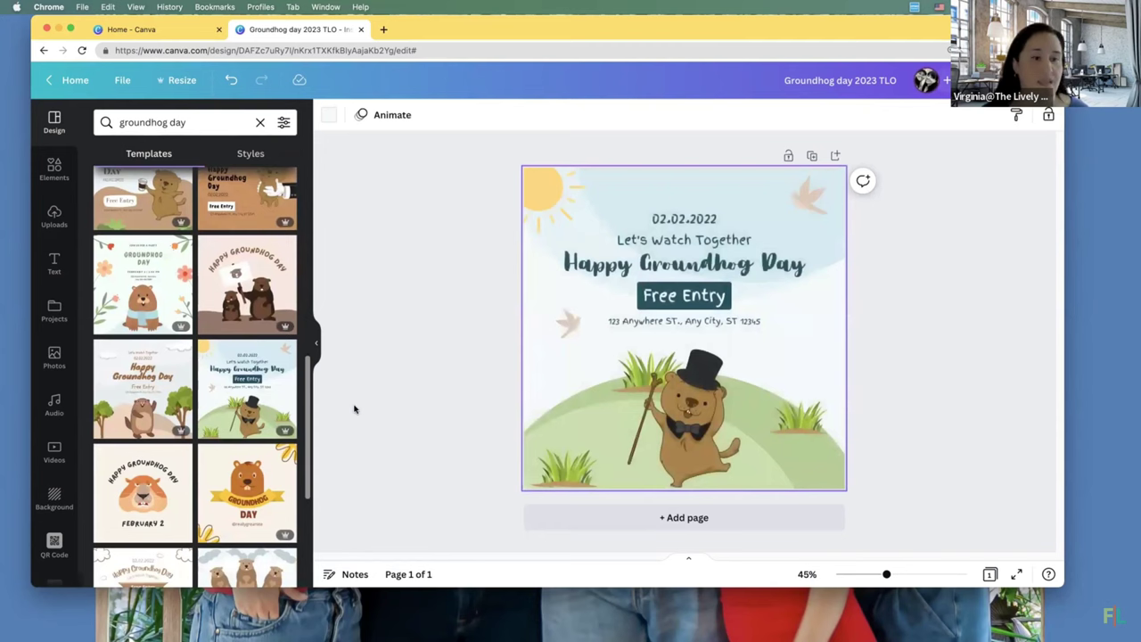
pyautogui.click(693, 453)
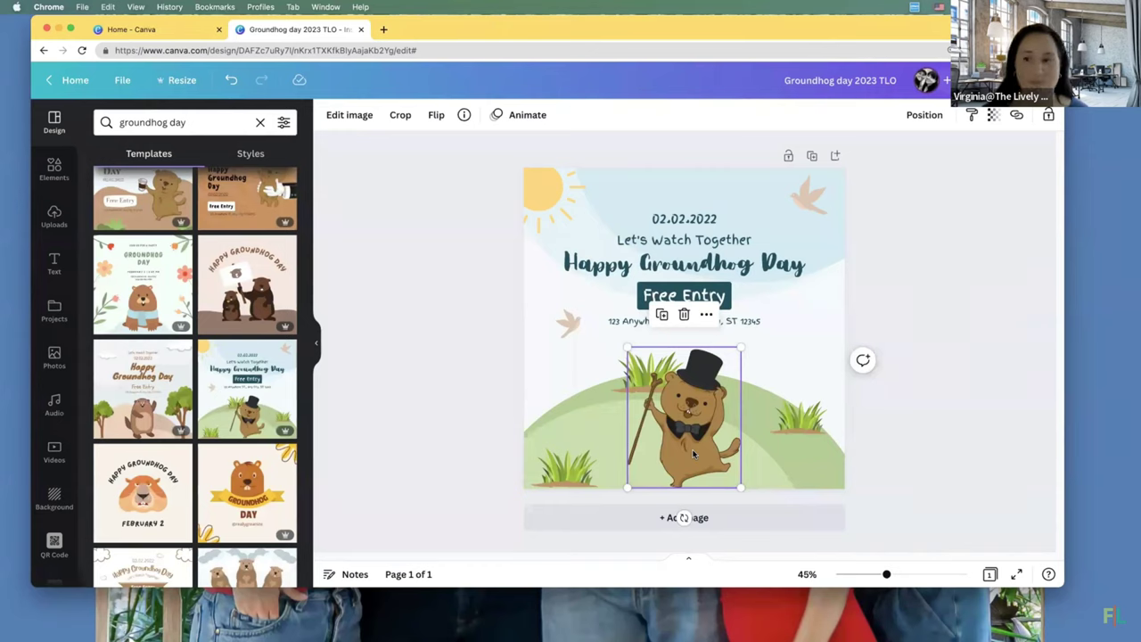
pyautogui.press('Delete')
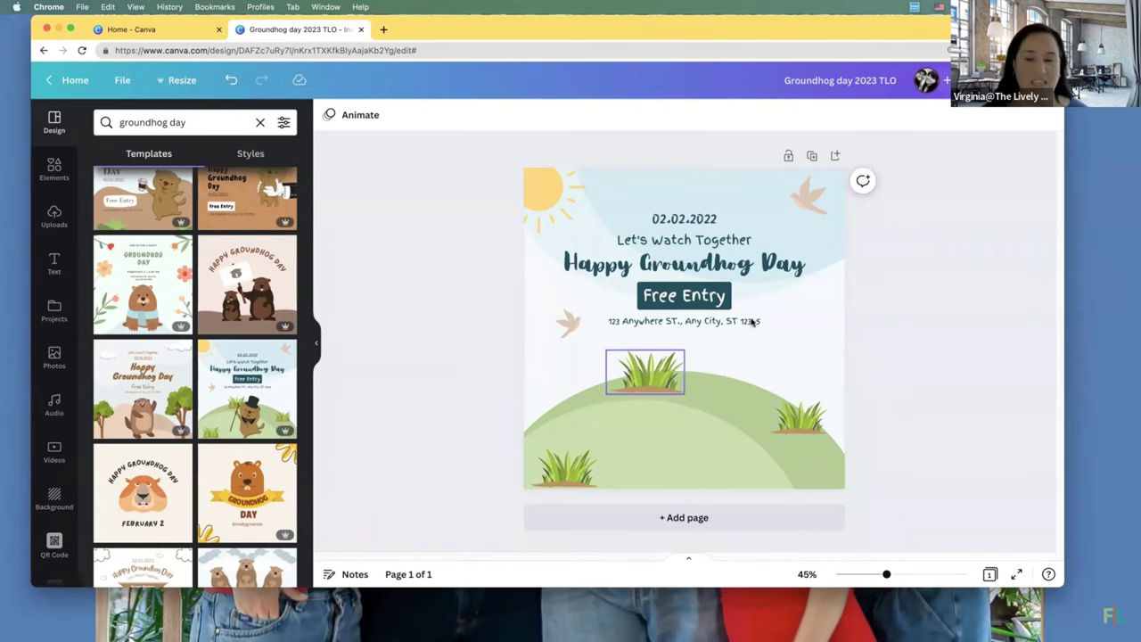
pyautogui.click(673, 305)
pyautogui.press('Delete')
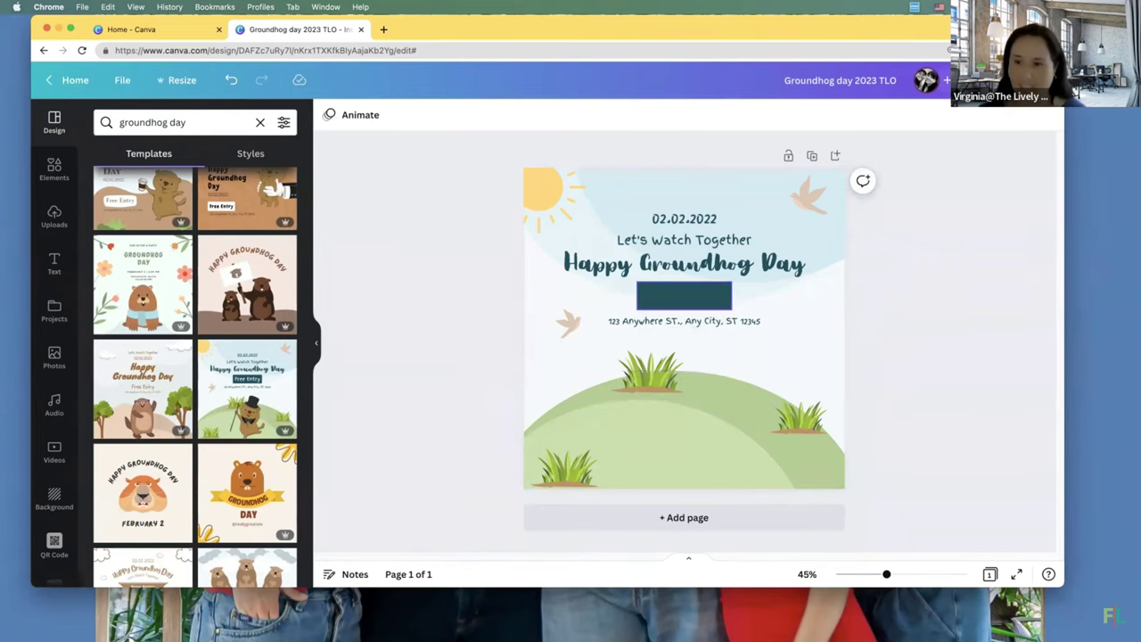
pyautogui.click(677, 306)
pyautogui.press('Delete')
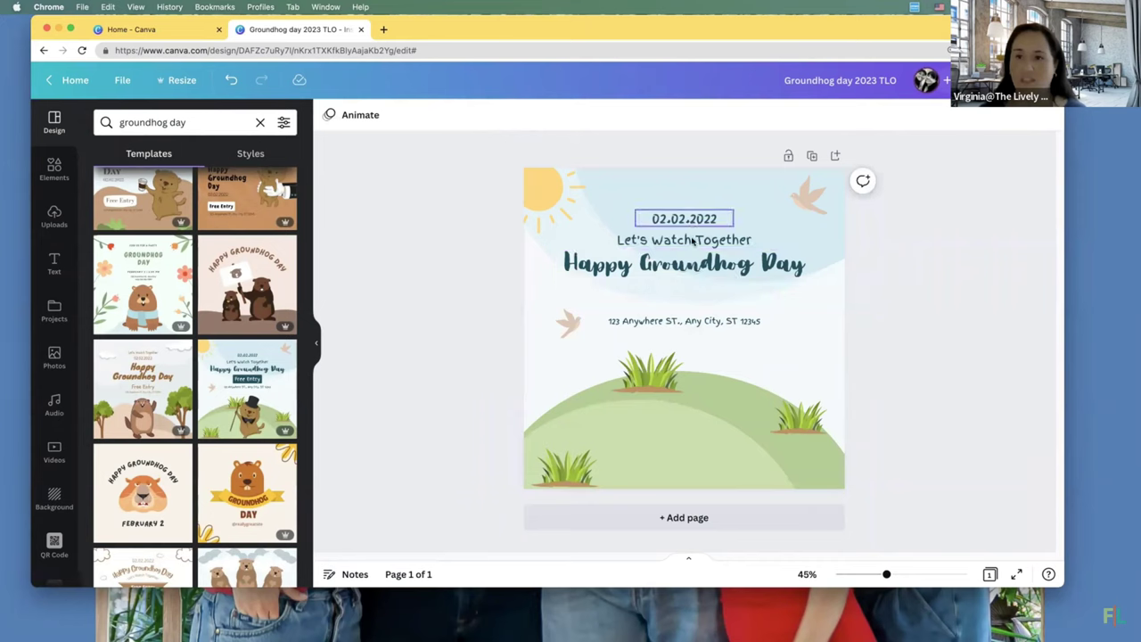
pyautogui.click(691, 241)
pyautogui.press('Delete')
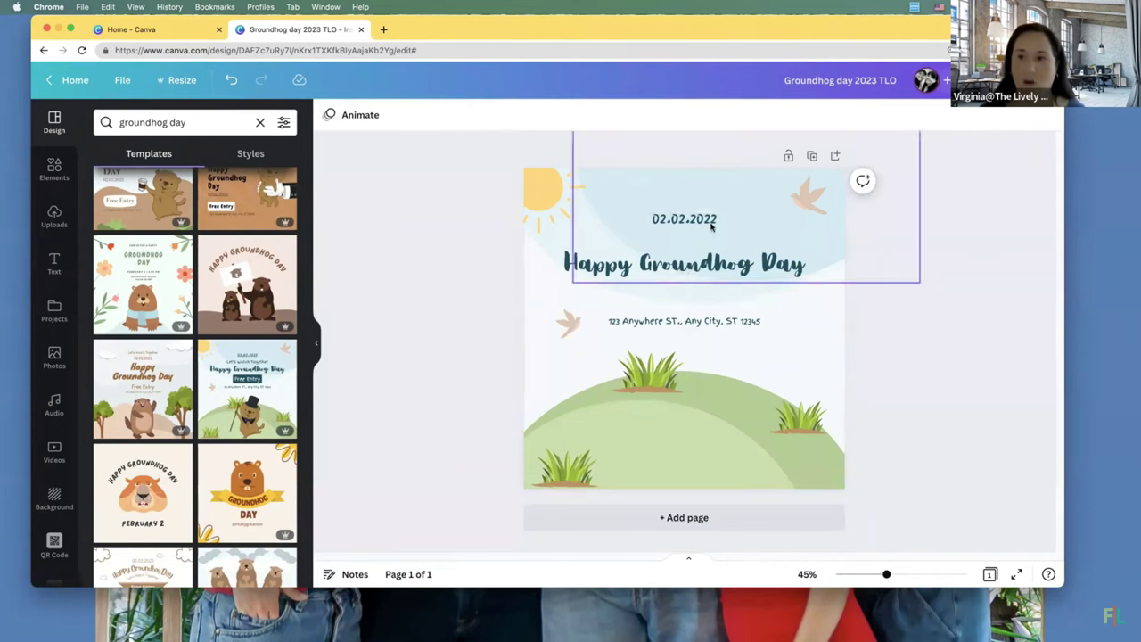
# - Change the date above the heading to 02.02.2023
pyautogui.click(713, 218)
pyautogui.click(713, 218)
pyautogui.click(715, 218)
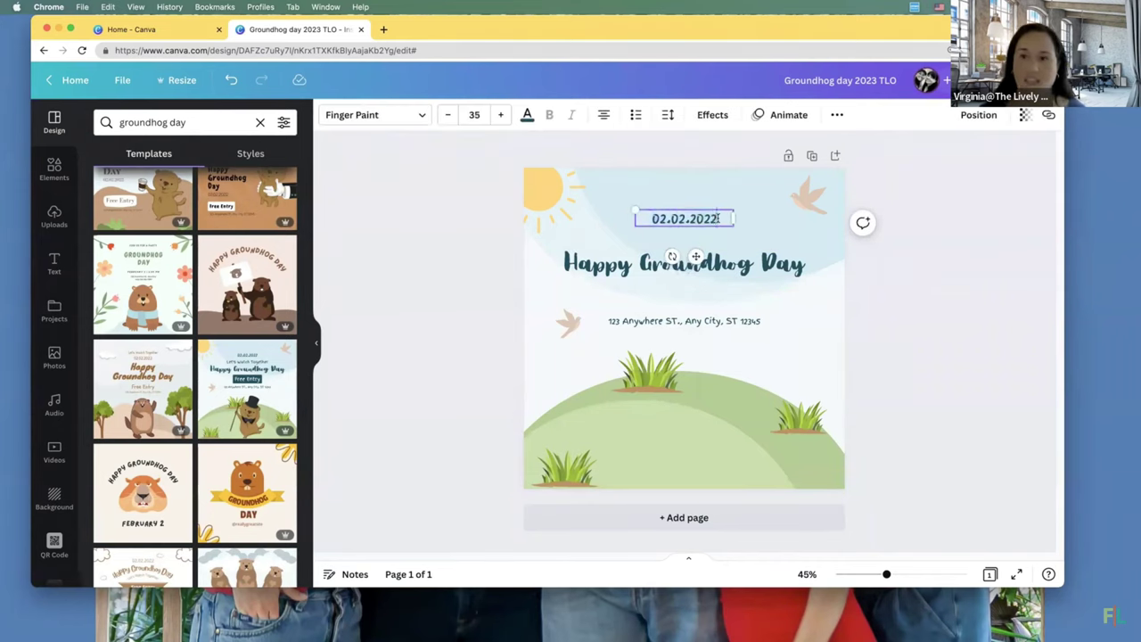
pyautogui.press('BackSpace')
pyautogui.write('3')
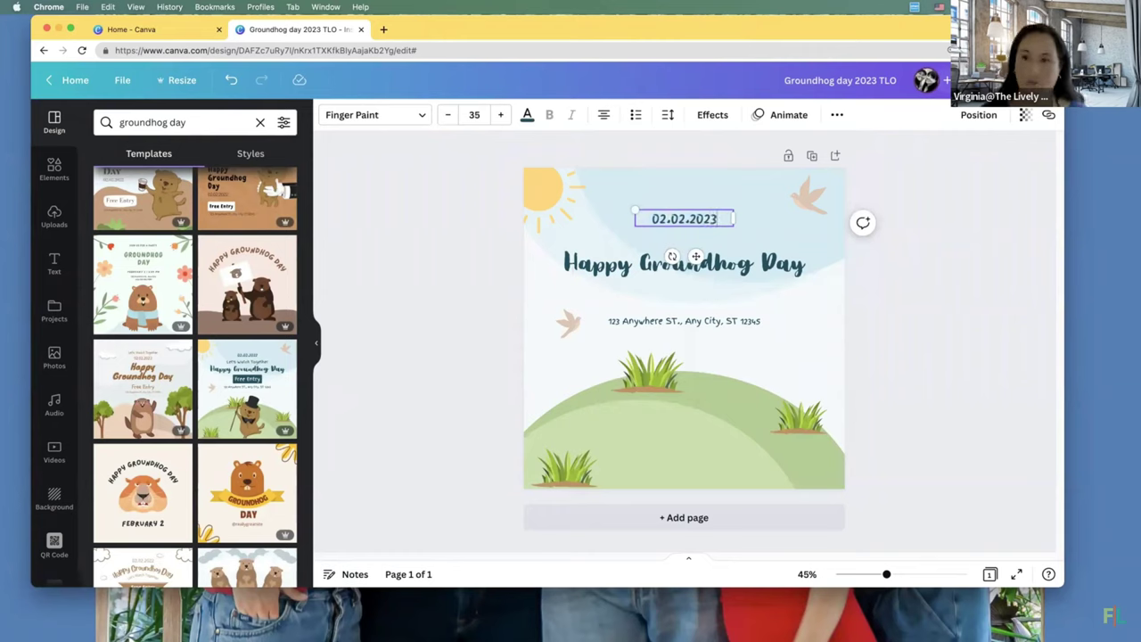
# - Delete the address line below the heading and the bird on the left of the design
pyautogui.click(706, 326)
pyautogui.press('Delete')
pyautogui.click(562, 325)
pyautogui.press('Delete')
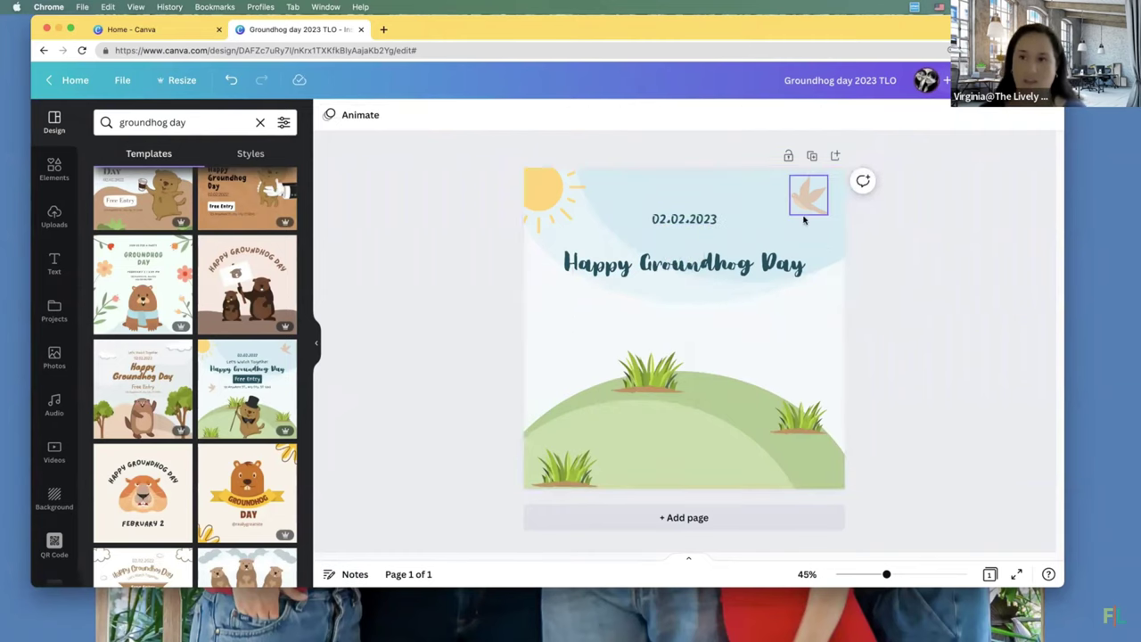
# - Move the hilltop grass tuft to the hill's left slope, above the lower-left tuft, and open the photo library
pyautogui.moveTo(656, 375); pyautogui.dragTo(579, 408)
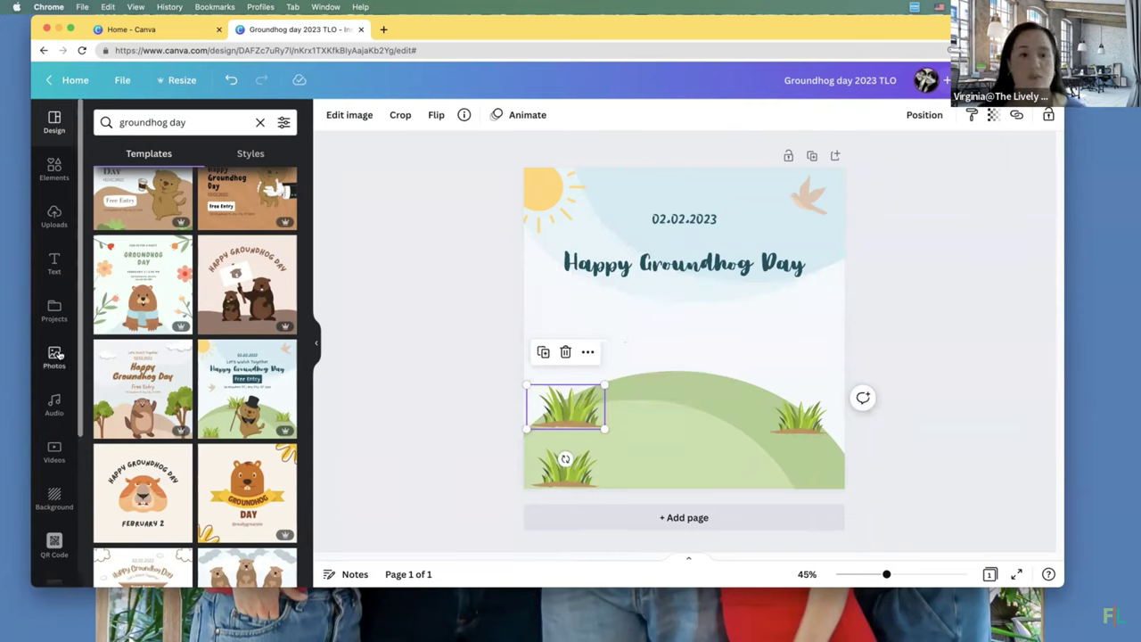
pyautogui.click(54, 354)
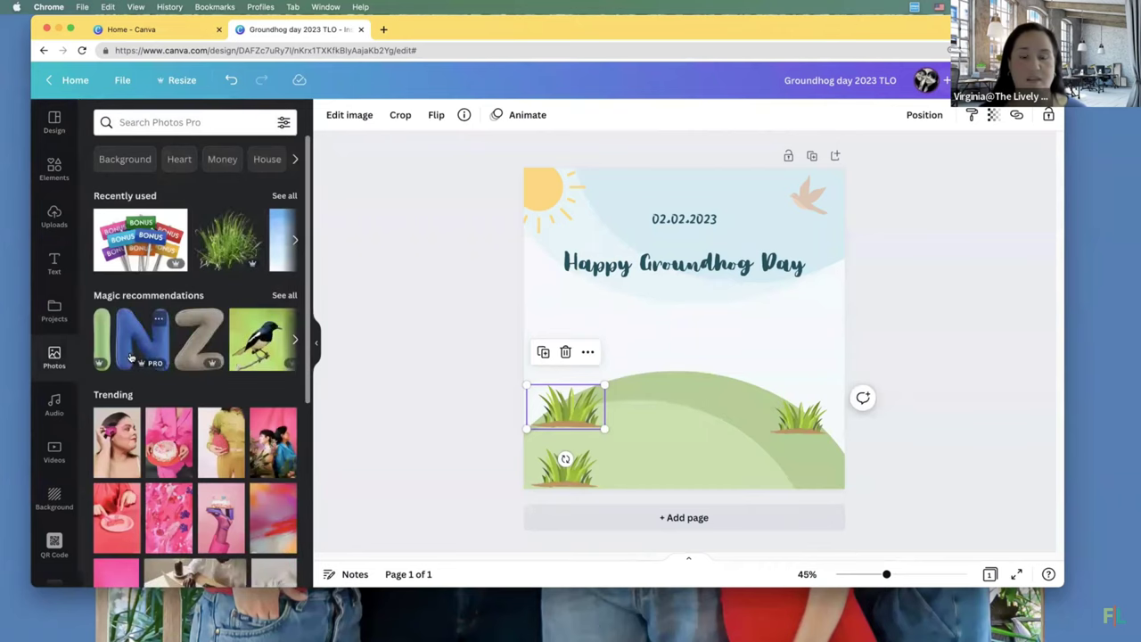
# - Search the photo library for groundhog, add the front-facing groundhog photo with the teal background, and place it below the heading
pyautogui.click(139, 127)
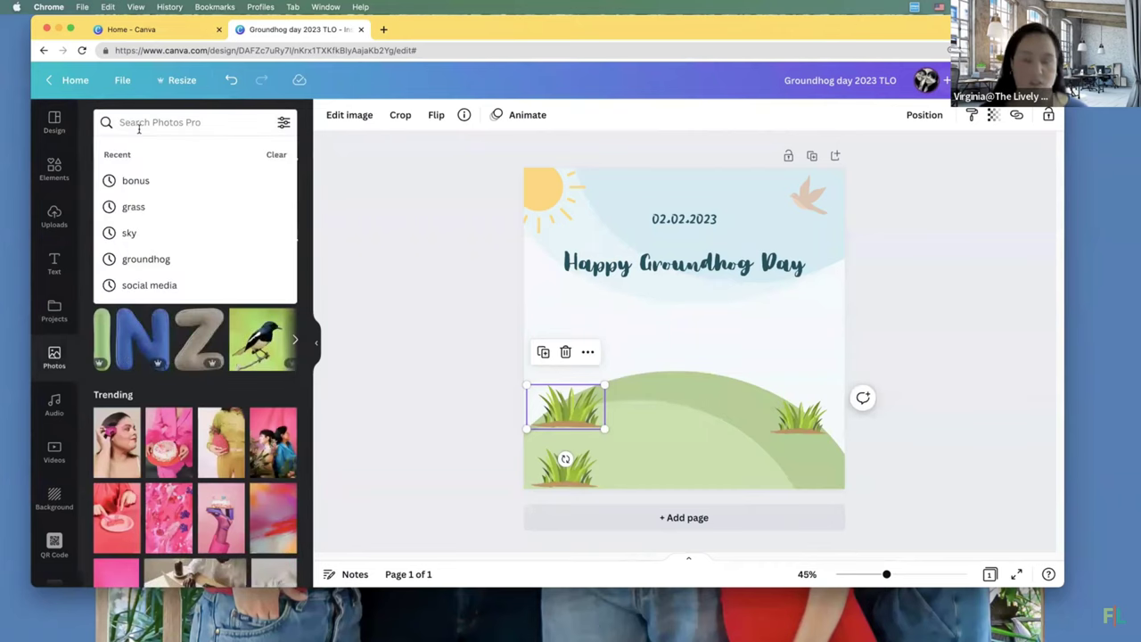
pyautogui.click(176, 263)
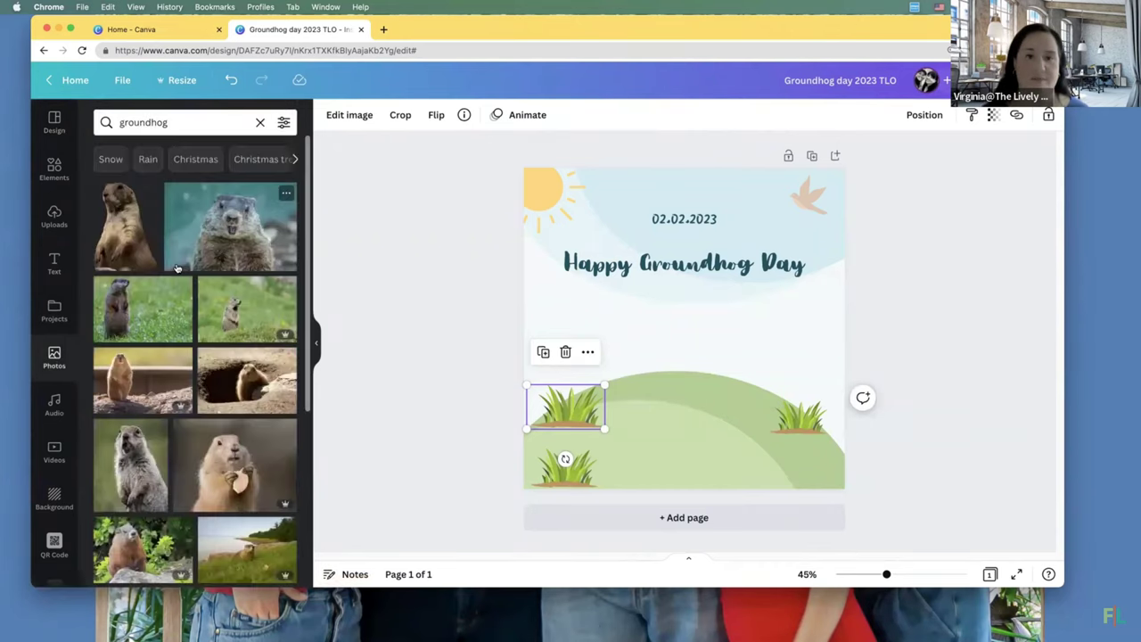
pyautogui.click(236, 245)
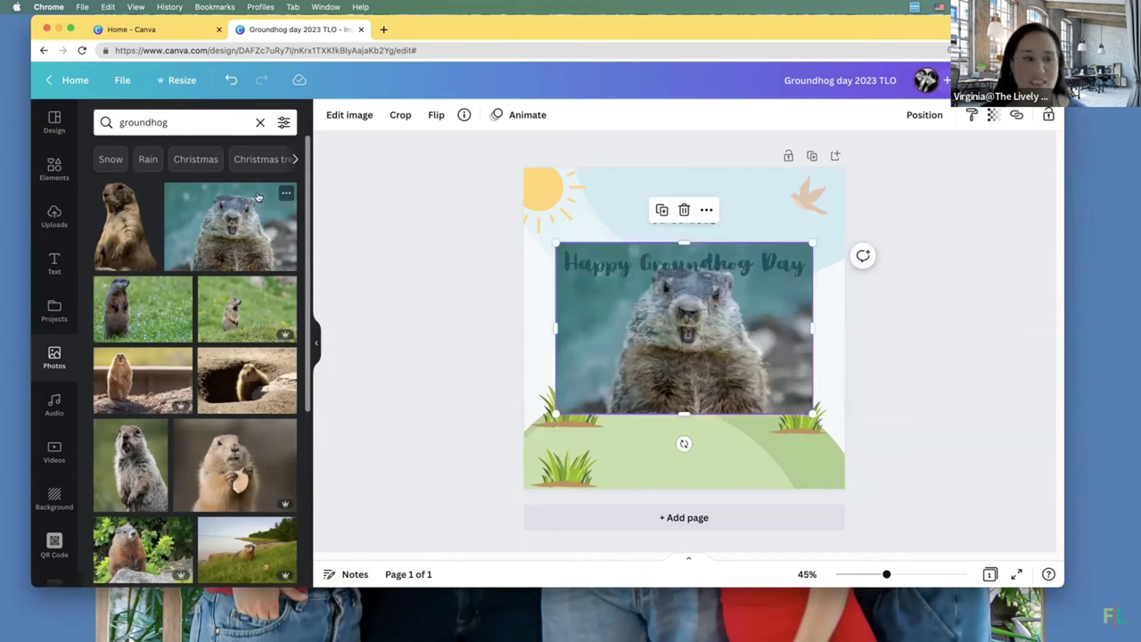
pyautogui.moveTo(730, 366); pyautogui.dragTo(777, 420)
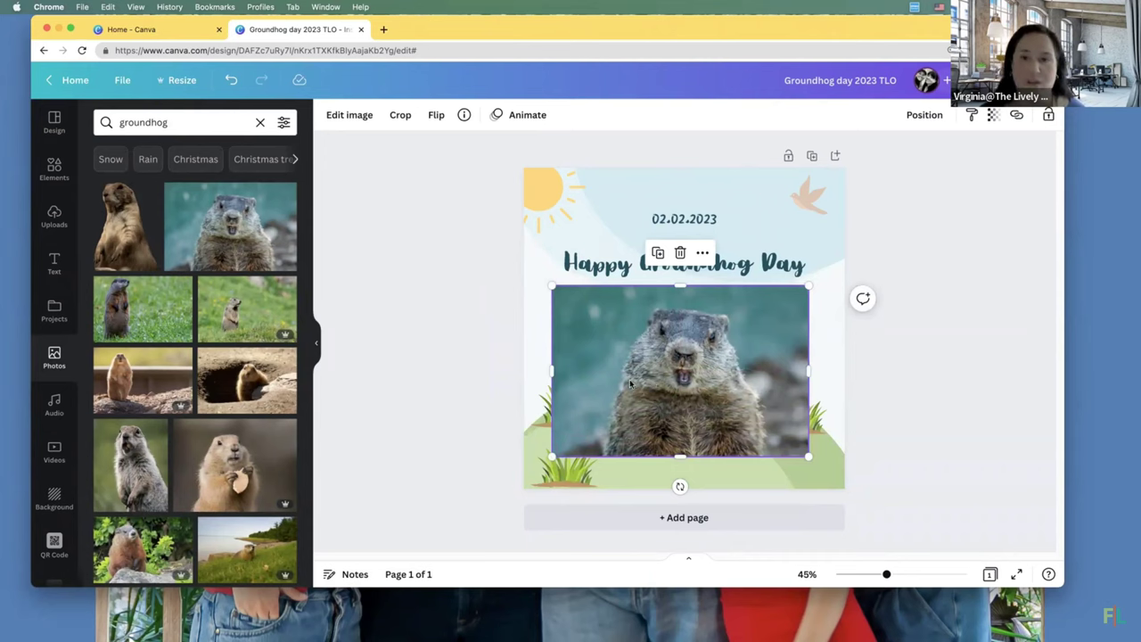
# - Remove the background from the groundhog photo and move the cutout up, close beneath the heading
pyautogui.click(356, 122)
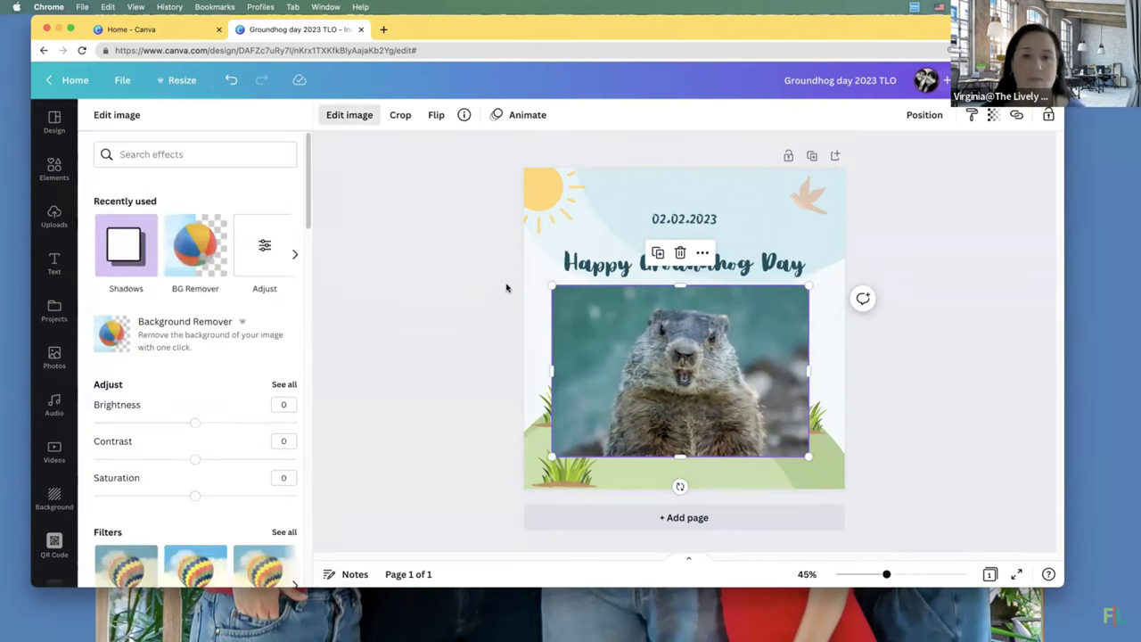
pyautogui.click(214, 239)
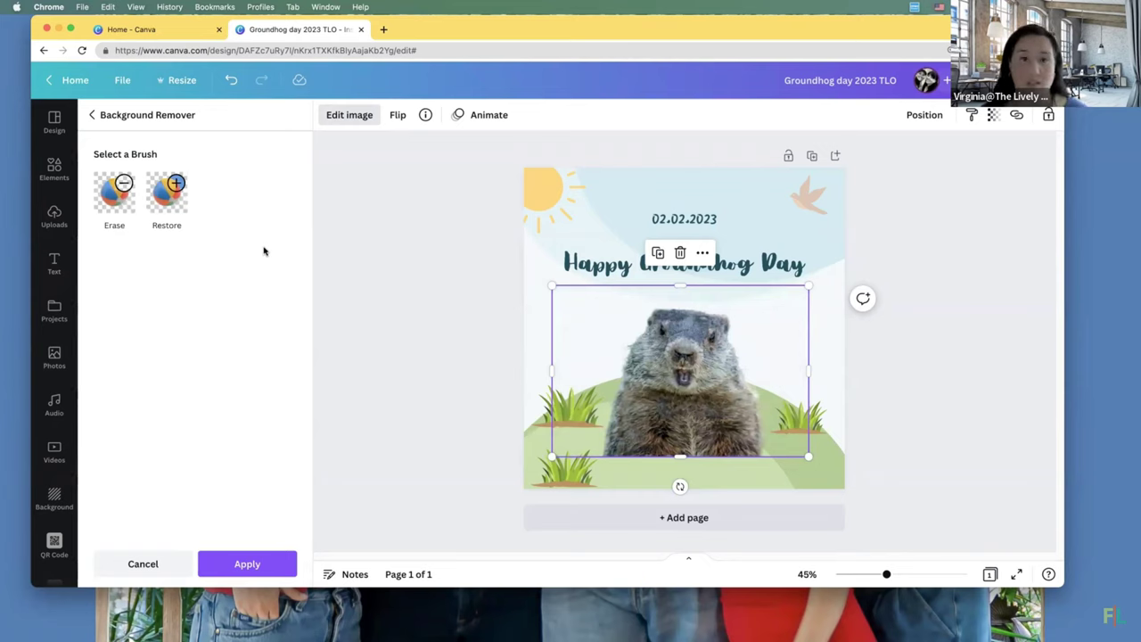
pyautogui.click(247, 563)
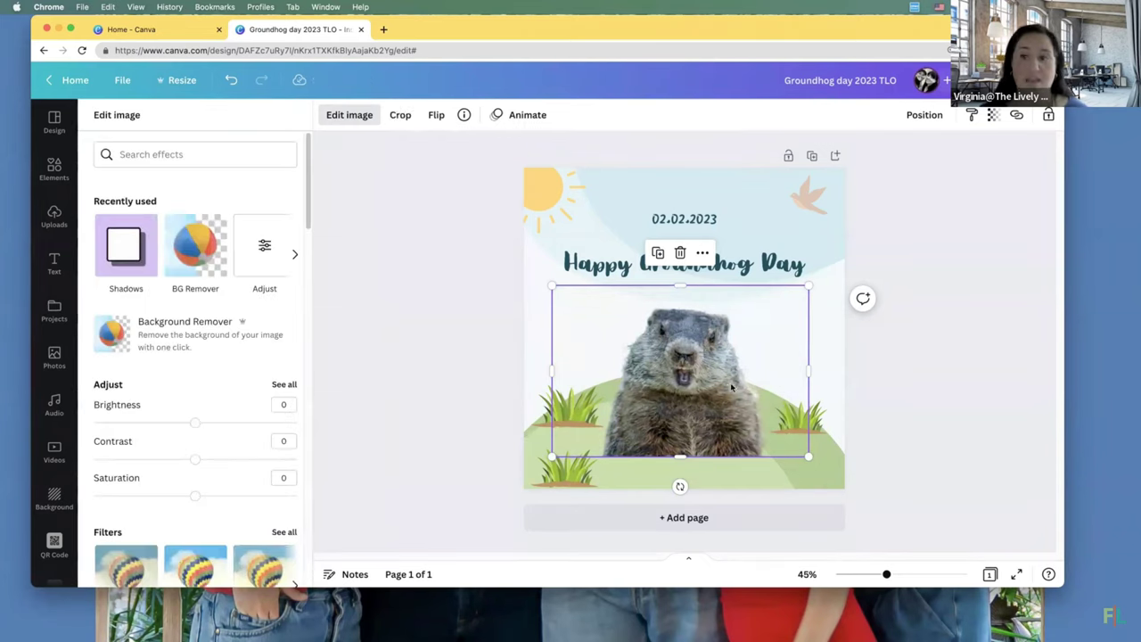
pyautogui.moveTo(679, 393); pyautogui.dragTo(704, 390)
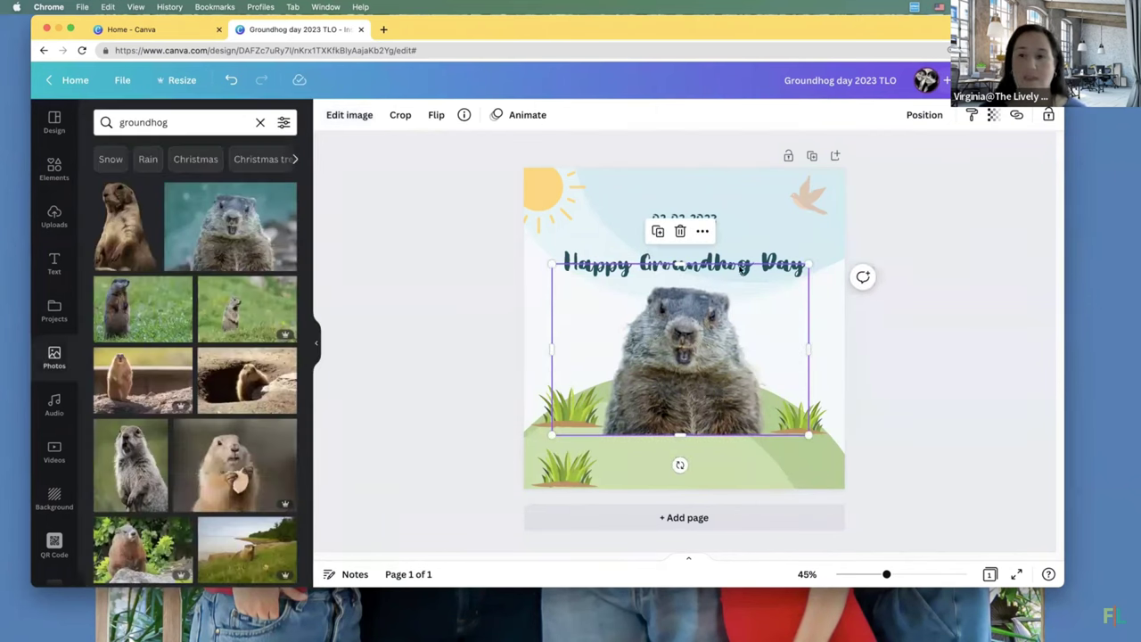
# - Move the "Happy Groundhog Day" heading up to just below the date and set its font to Kollektif
pyautogui.click(760, 265)
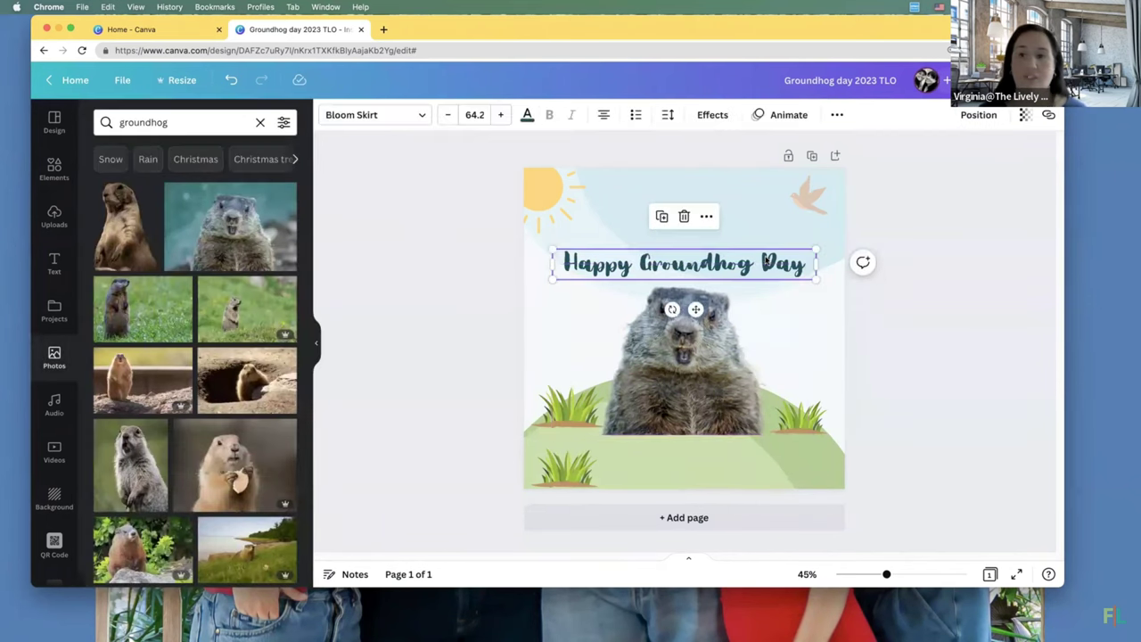
pyautogui.moveTo(758, 265); pyautogui.dragTo(757, 250)
pyautogui.click(756, 250)
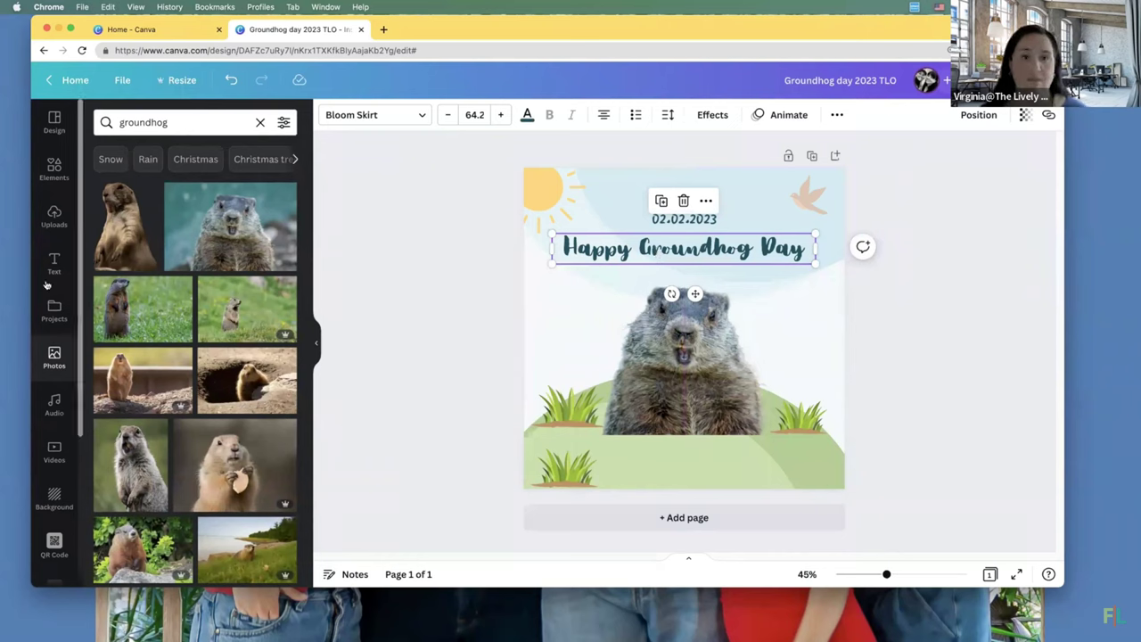
pyautogui.doubleClick(644, 253)
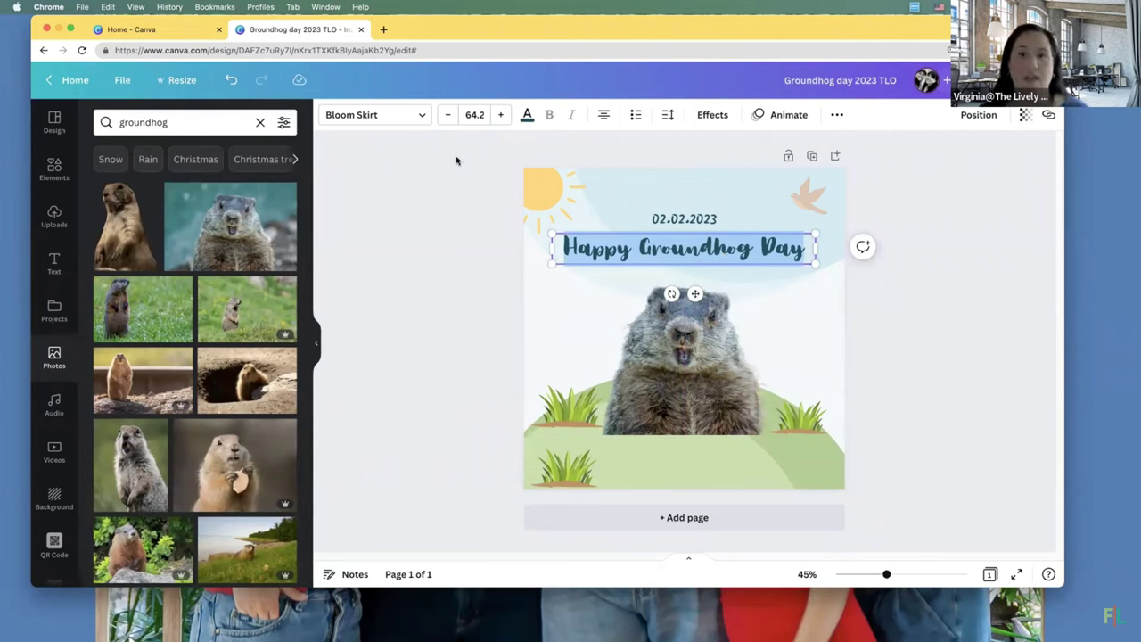
pyautogui.click(417, 115)
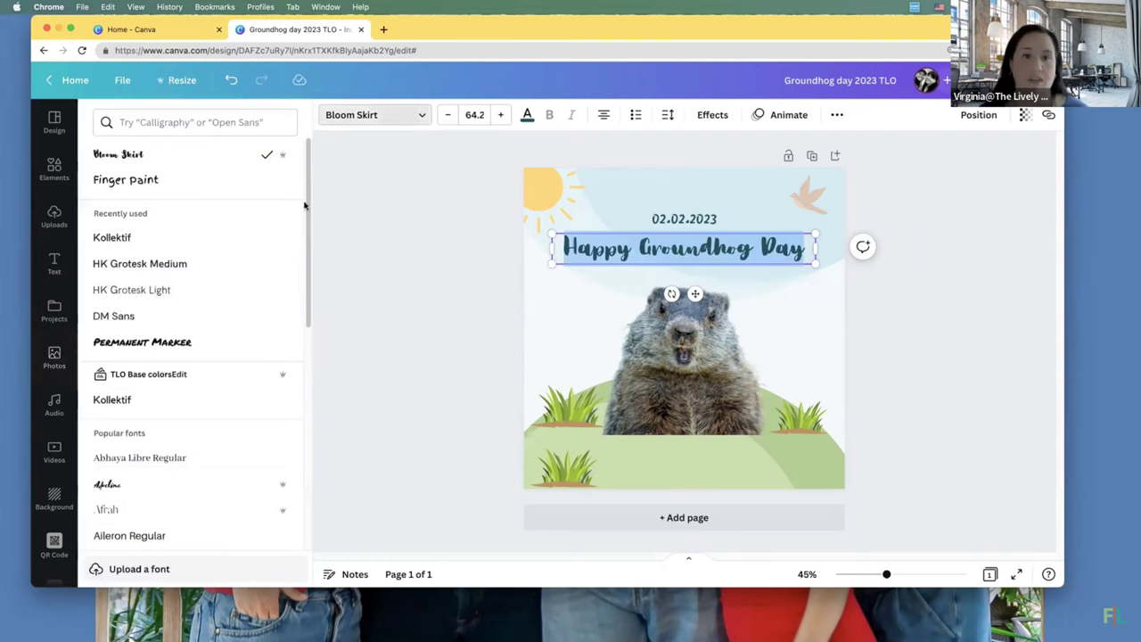
pyautogui.click(143, 240)
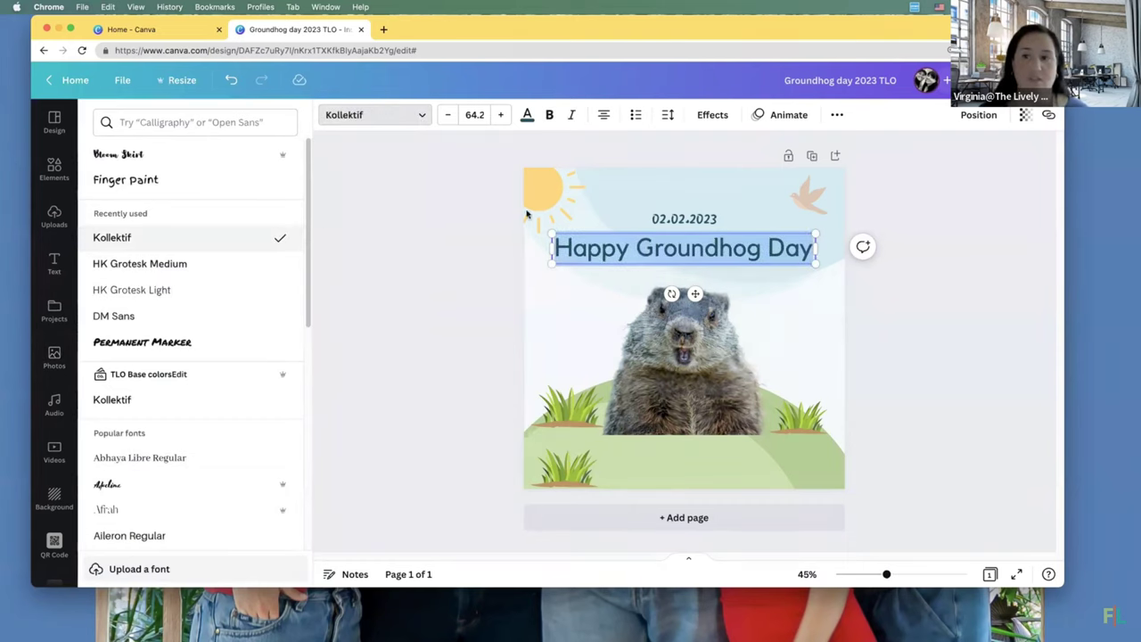
# - Change the font of the 02.02.2023 date to Kollektif
pyautogui.click(696, 223)
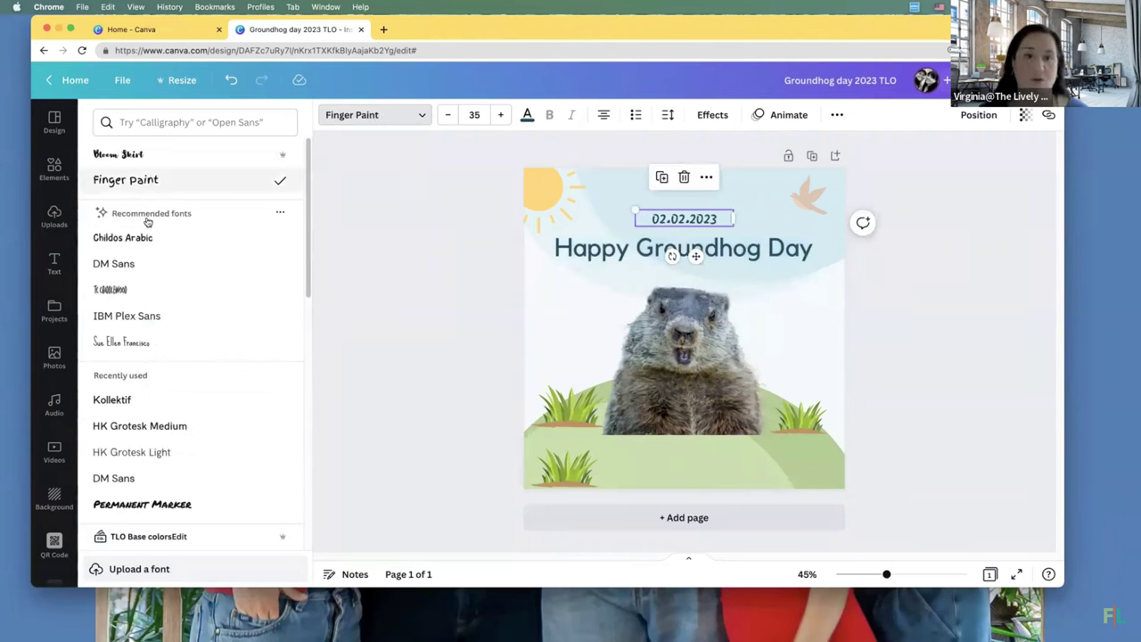
pyautogui.scroll(-5, 157, 263)
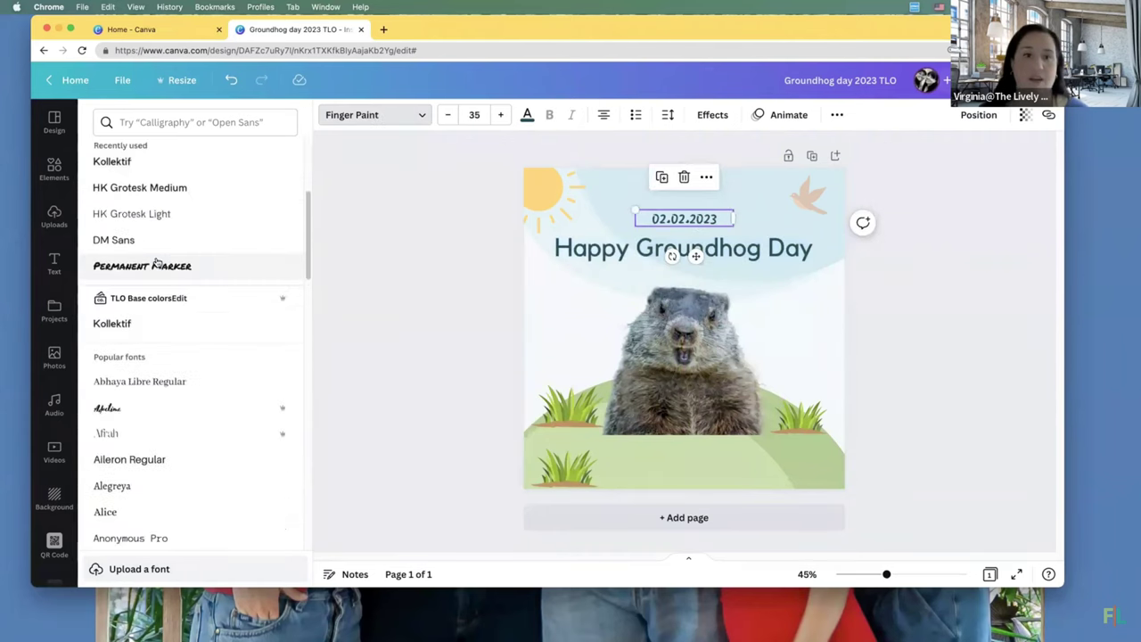
pyautogui.scroll(5, 161, 196)
pyautogui.click(165, 131)
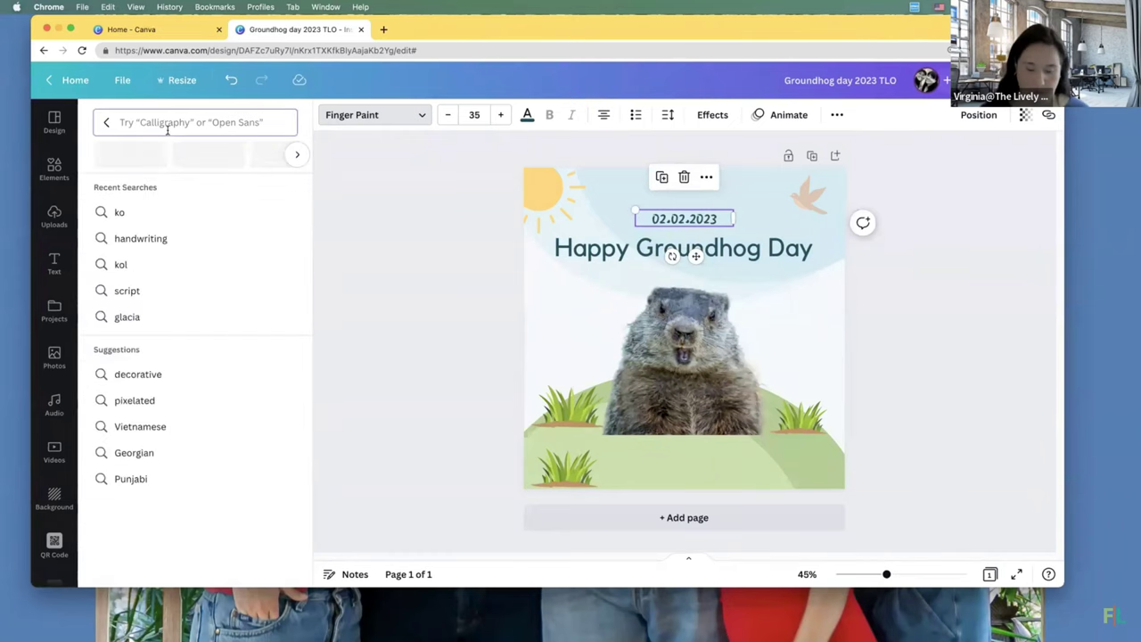
pyautogui.write('ko')
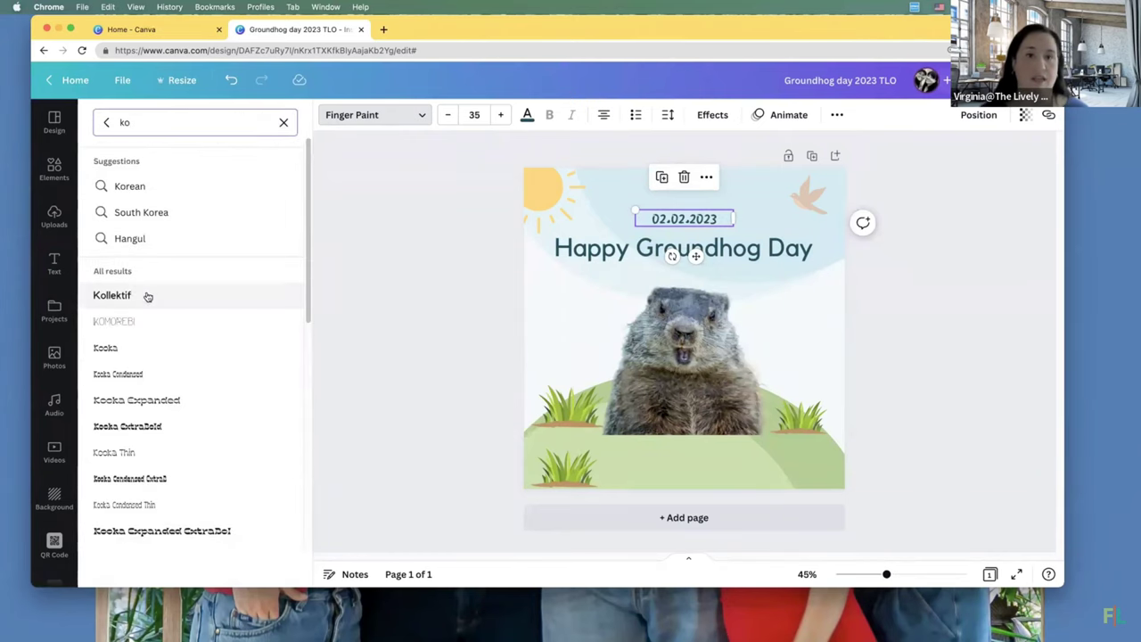
pyautogui.click(148, 295)
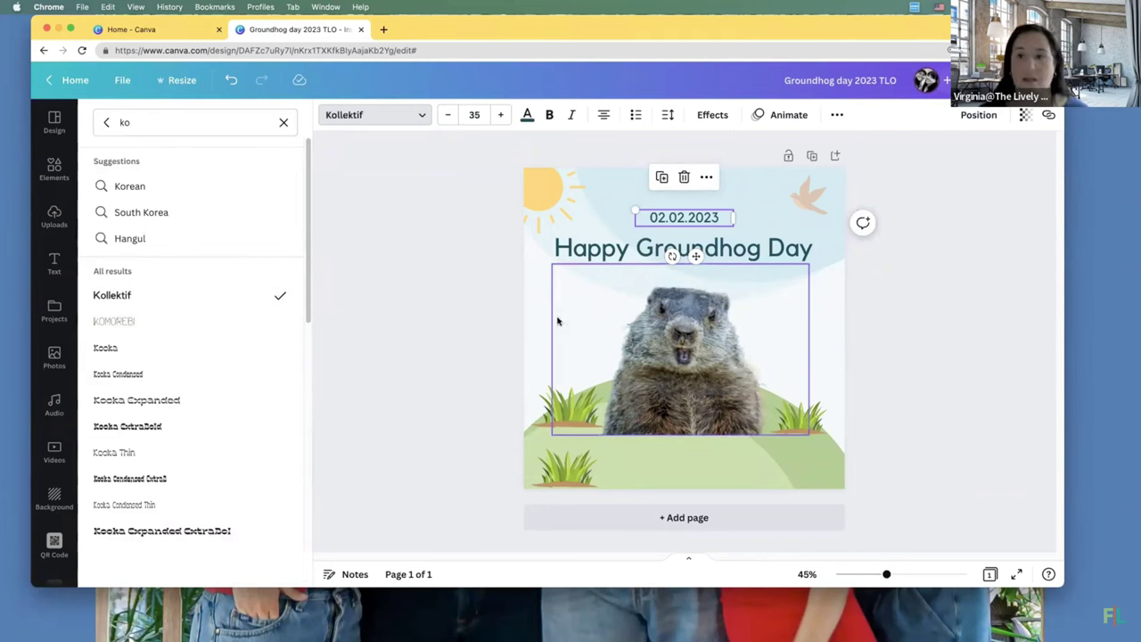
# - Open the elements library and move both green hill shapes lower so the hilltop sits at the groundhog's base
pyautogui.click(811, 205)
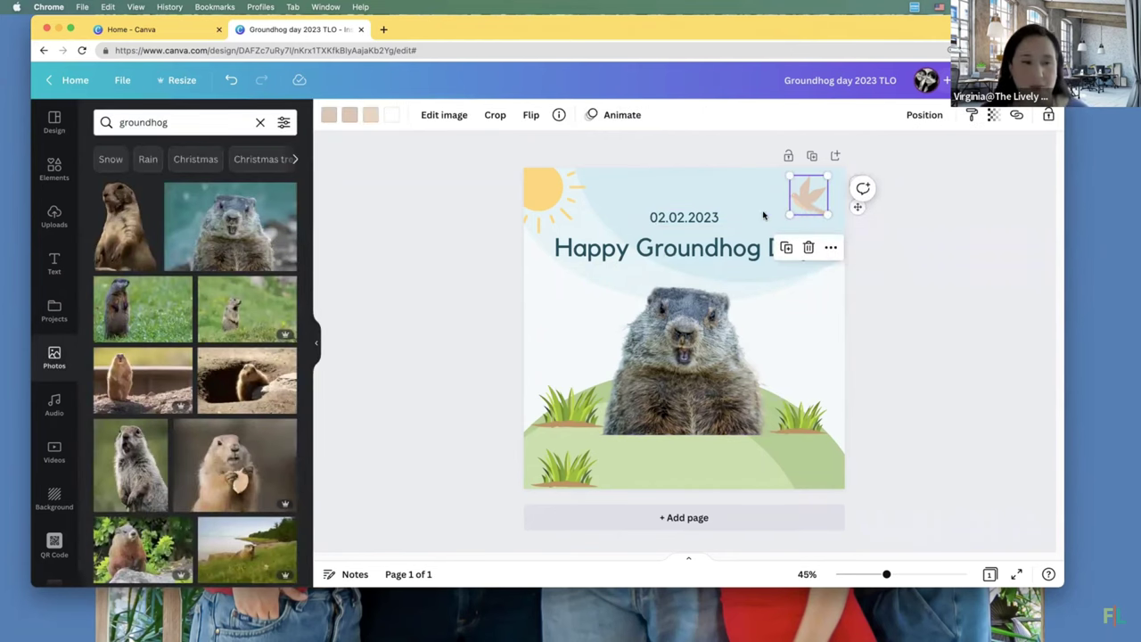
pyautogui.click(54, 169)
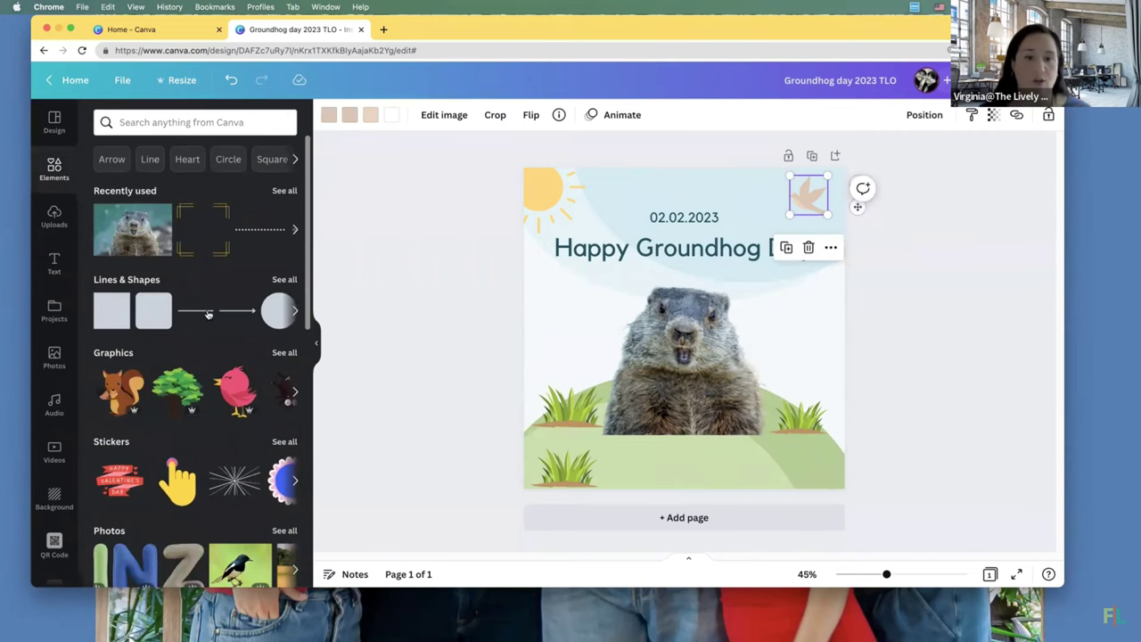
pyautogui.scroll(-5, 178, 356)
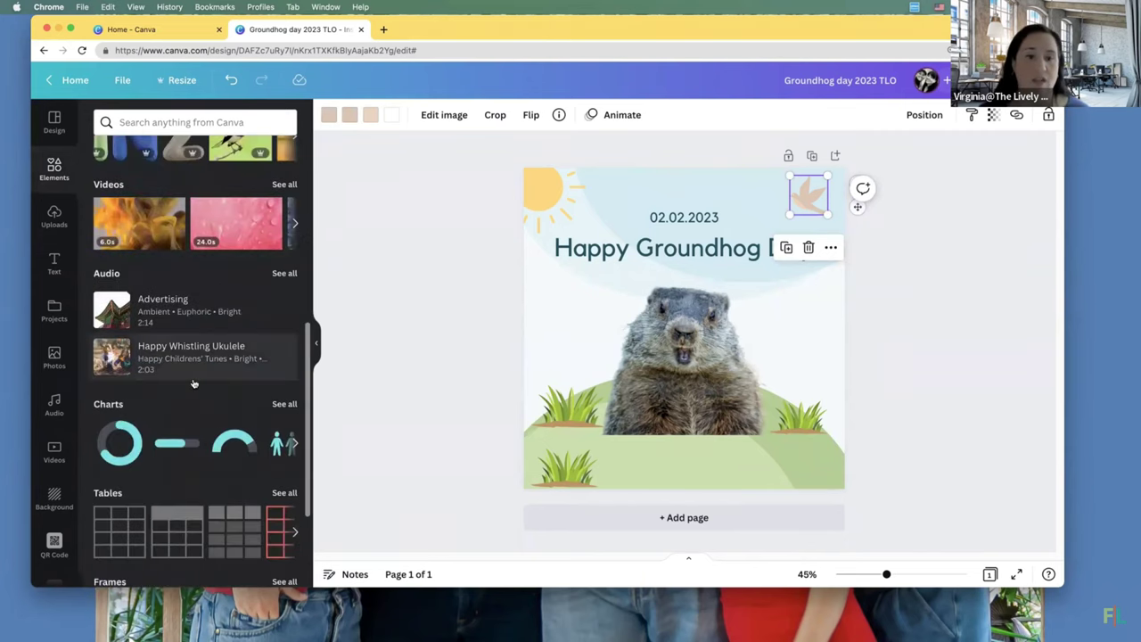
pyautogui.scroll(5, 193, 383)
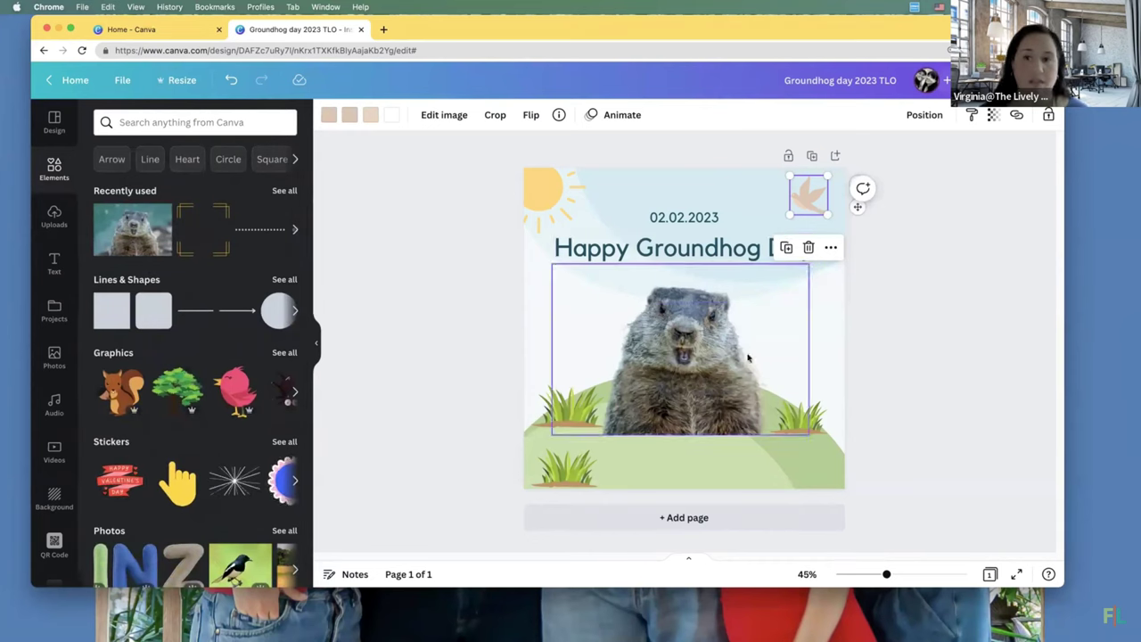
pyautogui.click(708, 383)
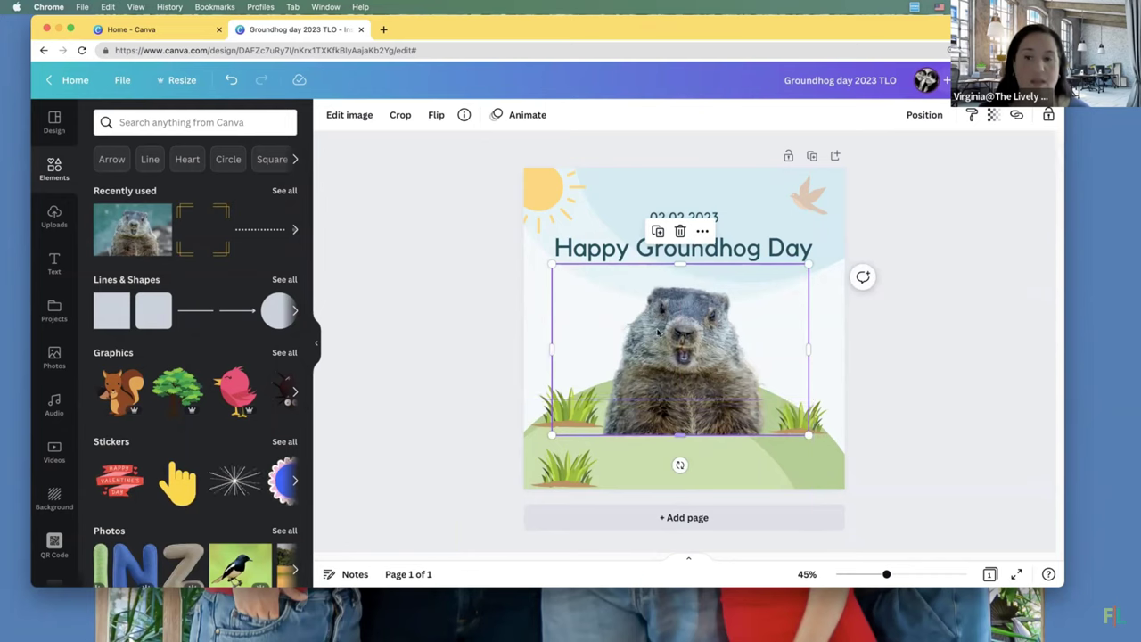
pyautogui.click(610, 471)
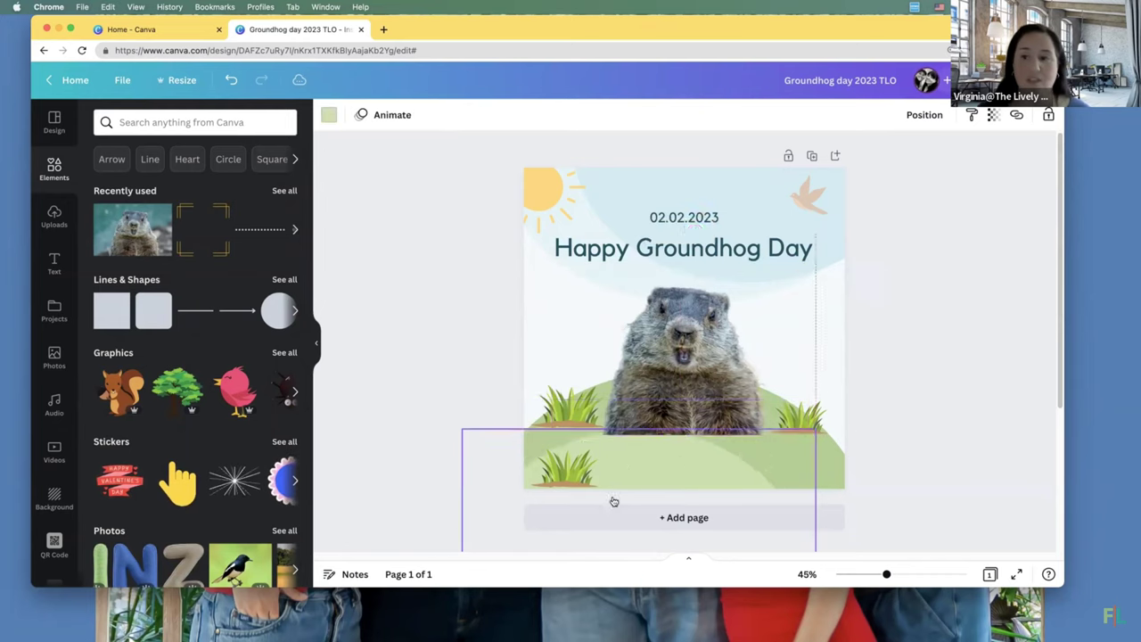
pyautogui.moveTo(791, 459); pyautogui.dragTo(783, 402)
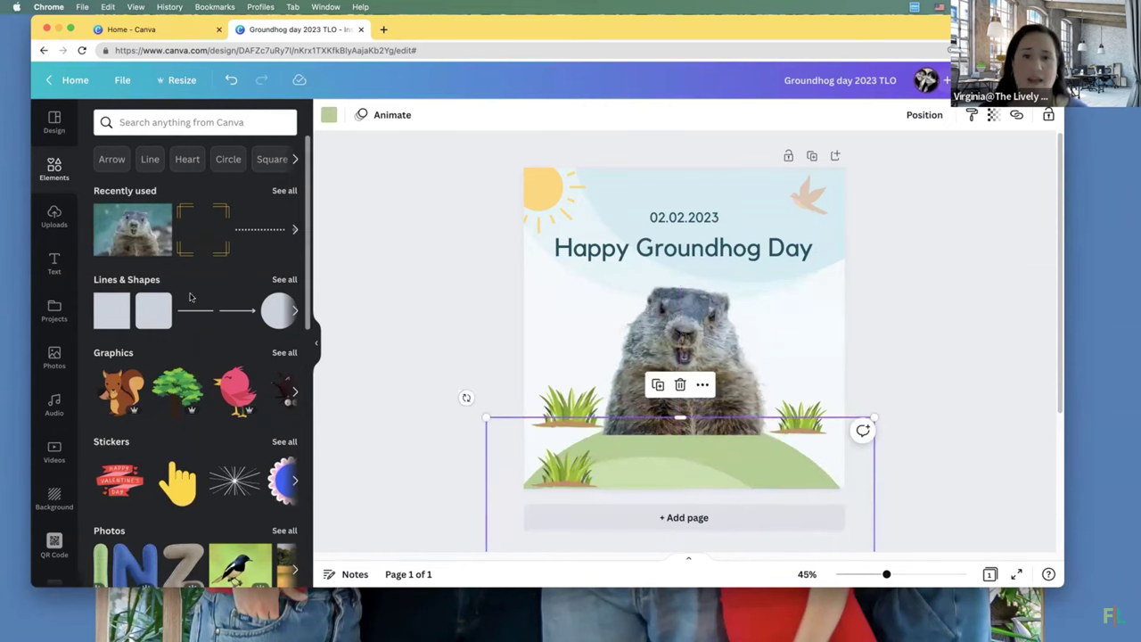
# - Add a circle shape to the design and fill it with black
pyautogui.click(272, 310)
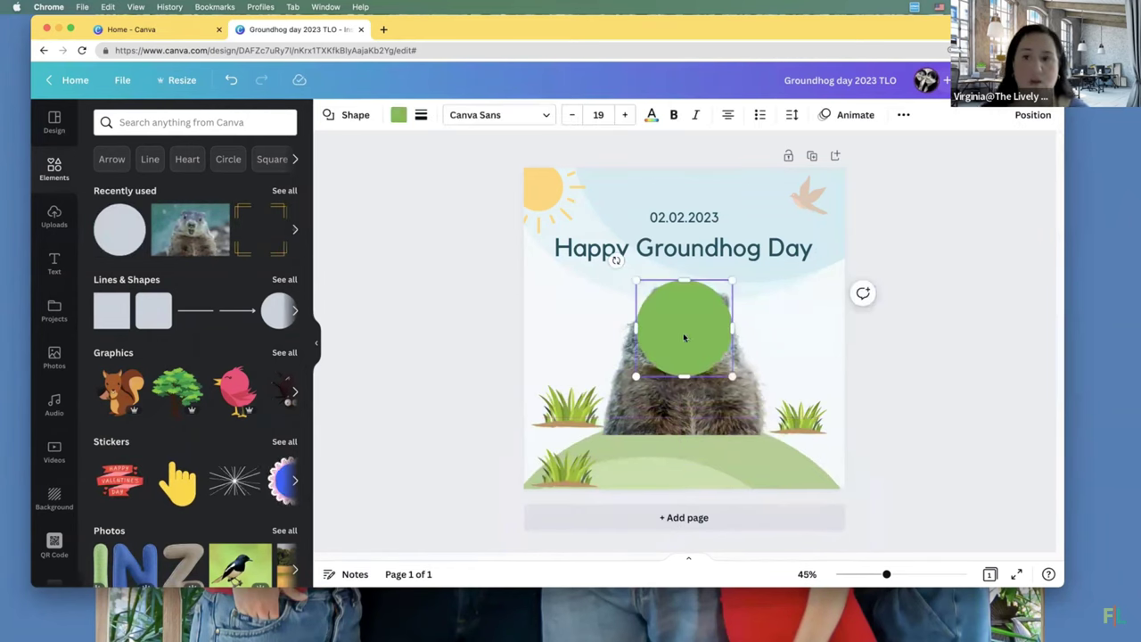
pyautogui.click(399, 115)
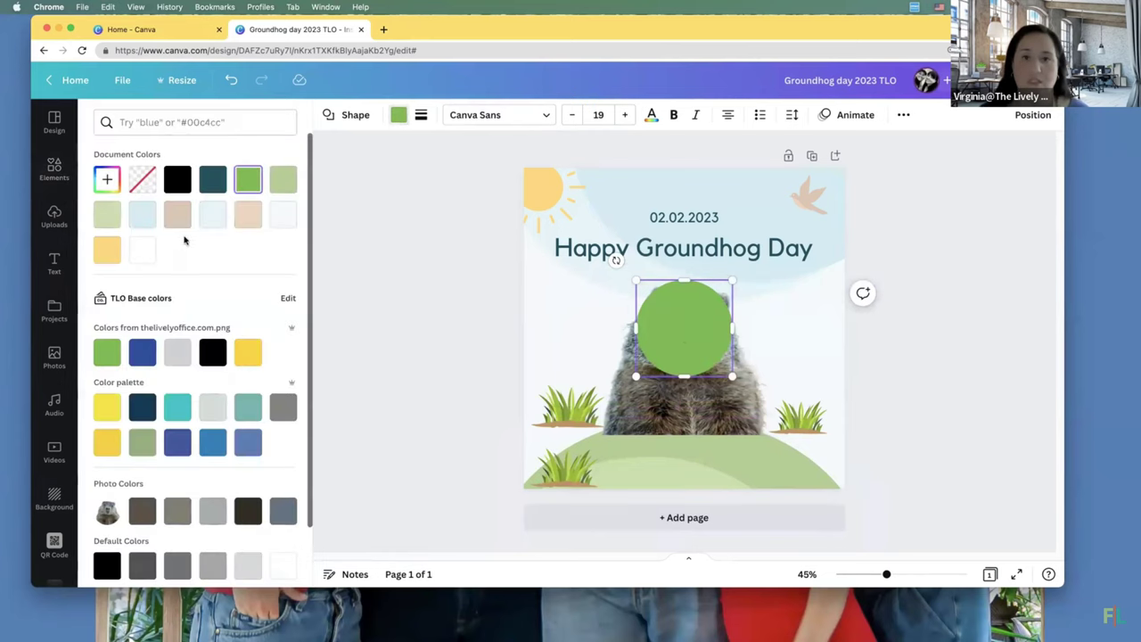
pyautogui.click(177, 179)
# - Stretch the black circle into a wide, flat ellipse and place it centred at the groundhog's base as a hole
pyautogui.moveTo(733, 328); pyautogui.dragTo(857, 328)
pyautogui.moveTo(635, 328); pyautogui.dragTo(562, 326)
pyautogui.moveTo(710, 374); pyautogui.dragTo(709, 292)
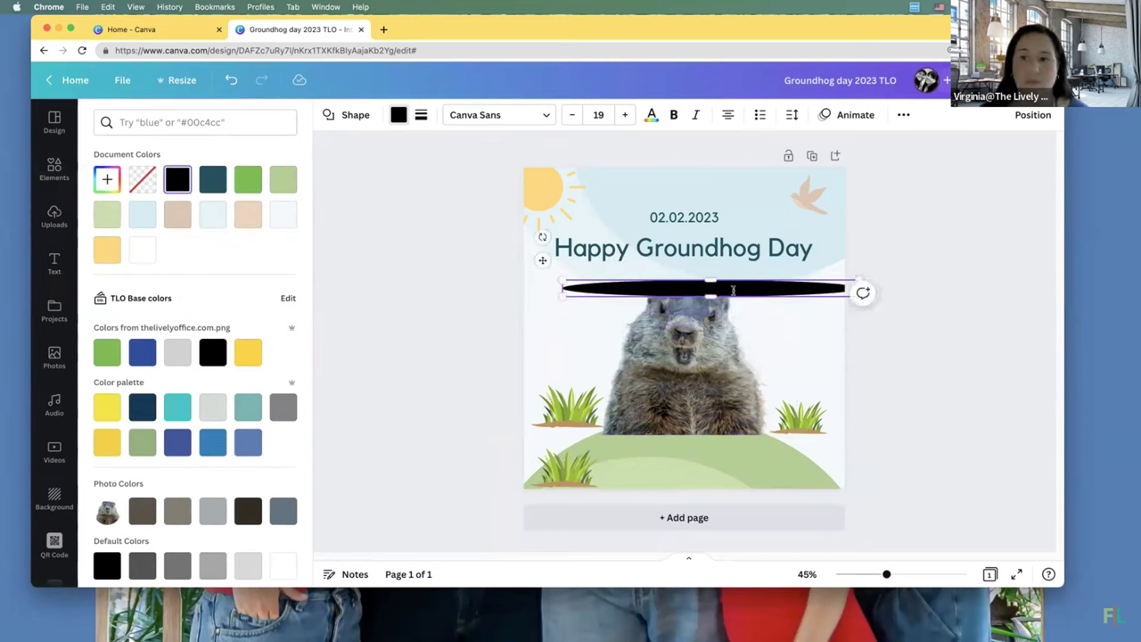
pyautogui.moveTo(811, 294); pyautogui.dragTo(781, 419)
pyautogui.click(789, 346)
pyautogui.click(818, 295)
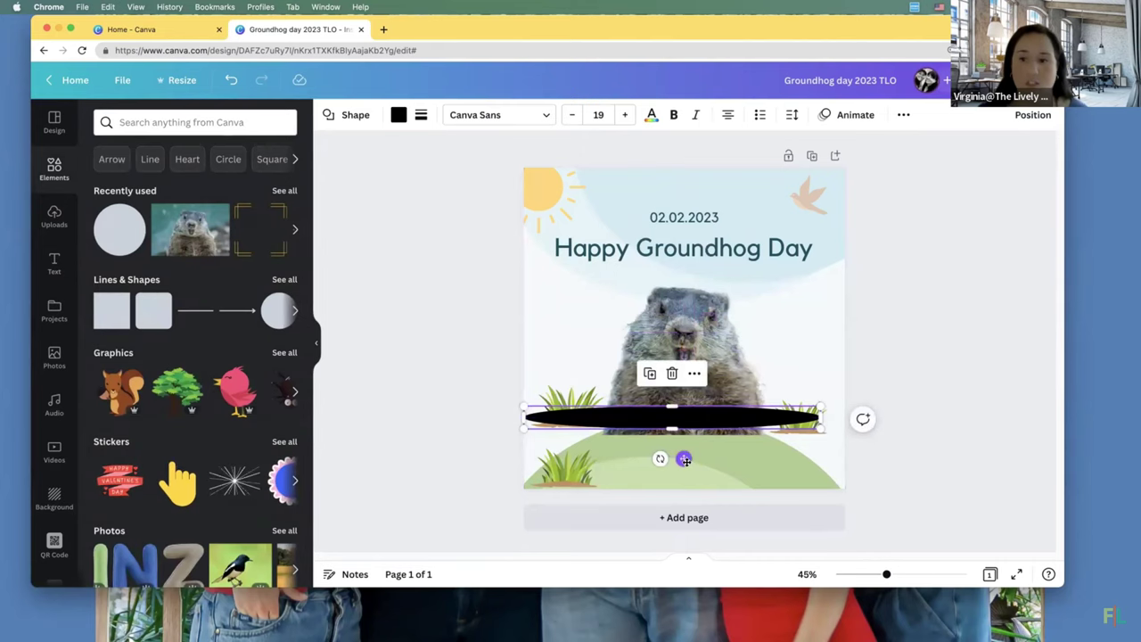
pyautogui.moveTo(683, 459); pyautogui.dragTo(695, 487)
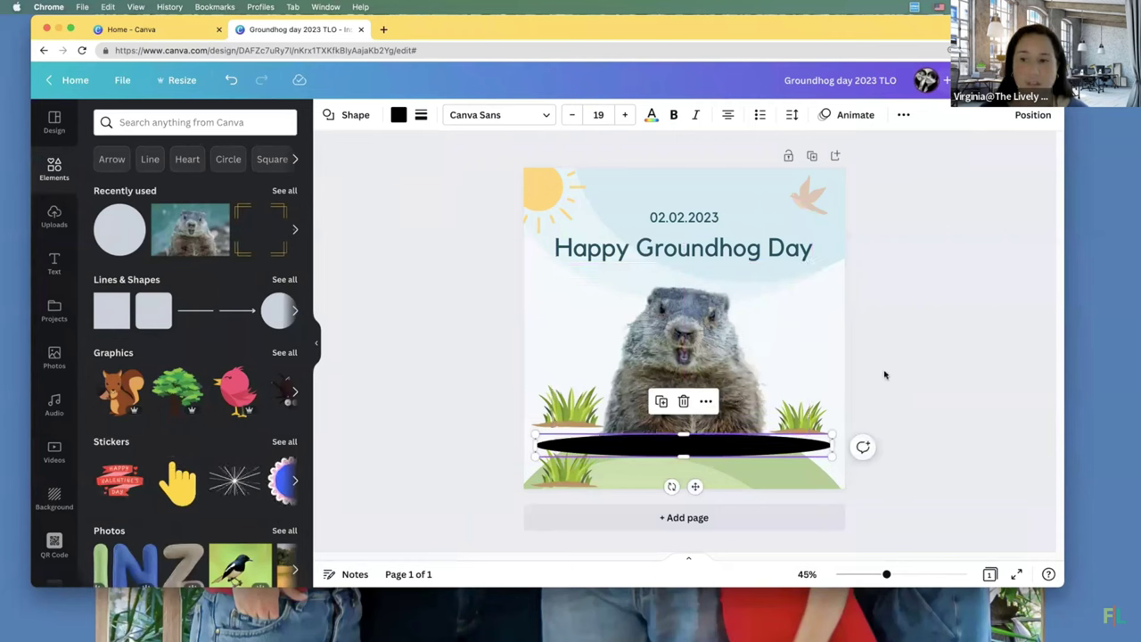
# - Bring the groundhog cutout to the front and lower it slightly so its base overlaps the black ellipse
pyautogui.click(757, 354)
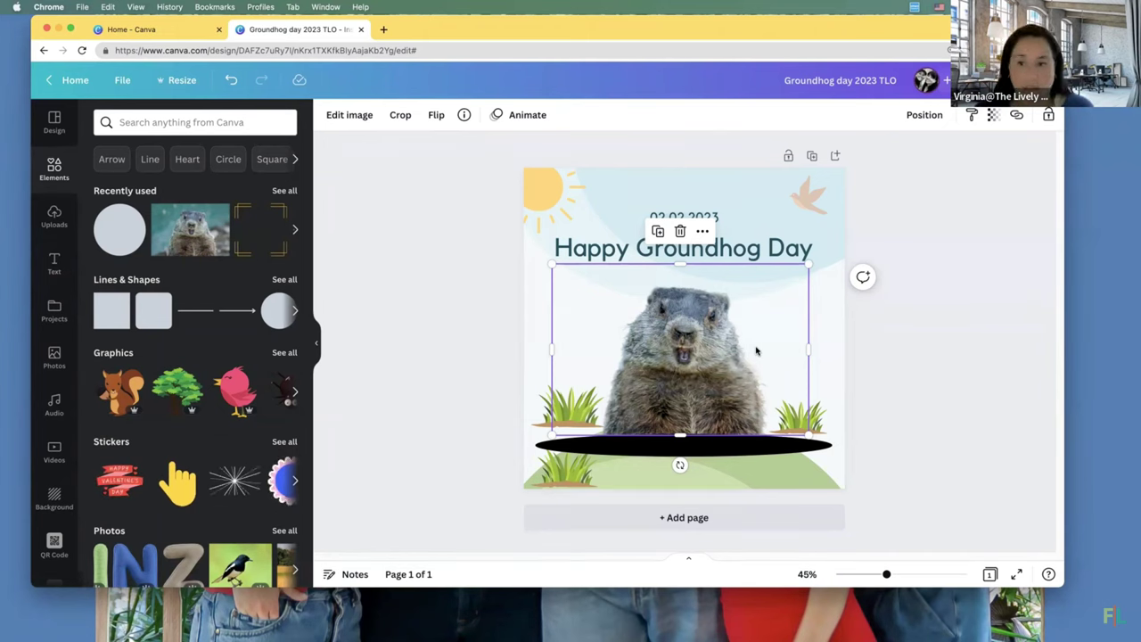
pyautogui.rightClick(713, 365)
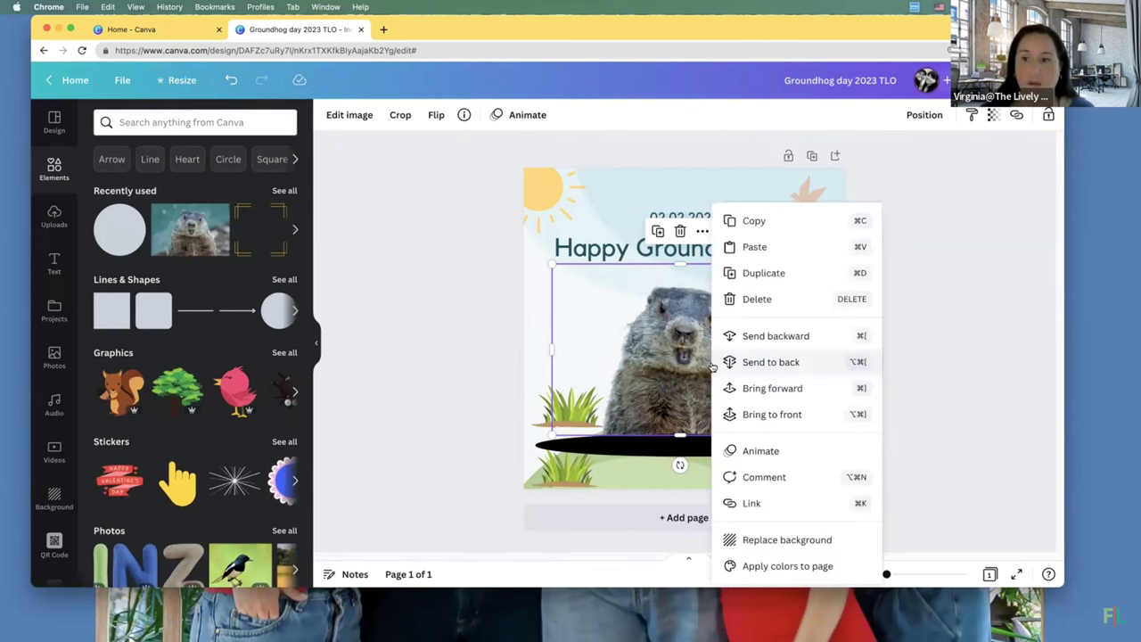
pyautogui.click(782, 416)
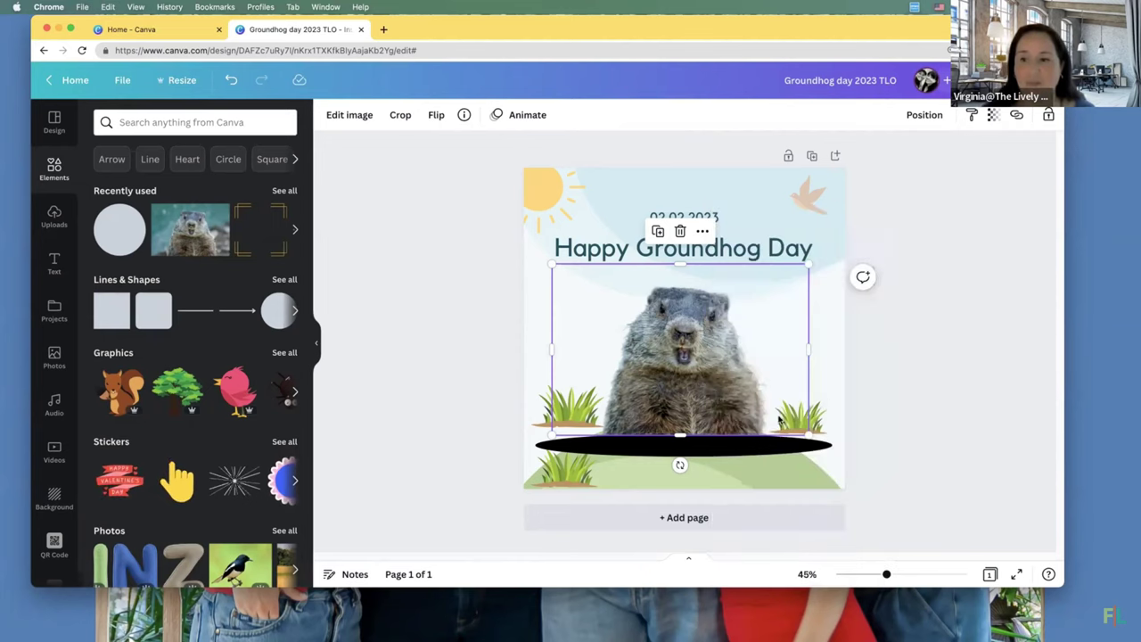
pyautogui.click(729, 446)
pyautogui.moveTo(725, 419); pyautogui.dragTo(722, 421)
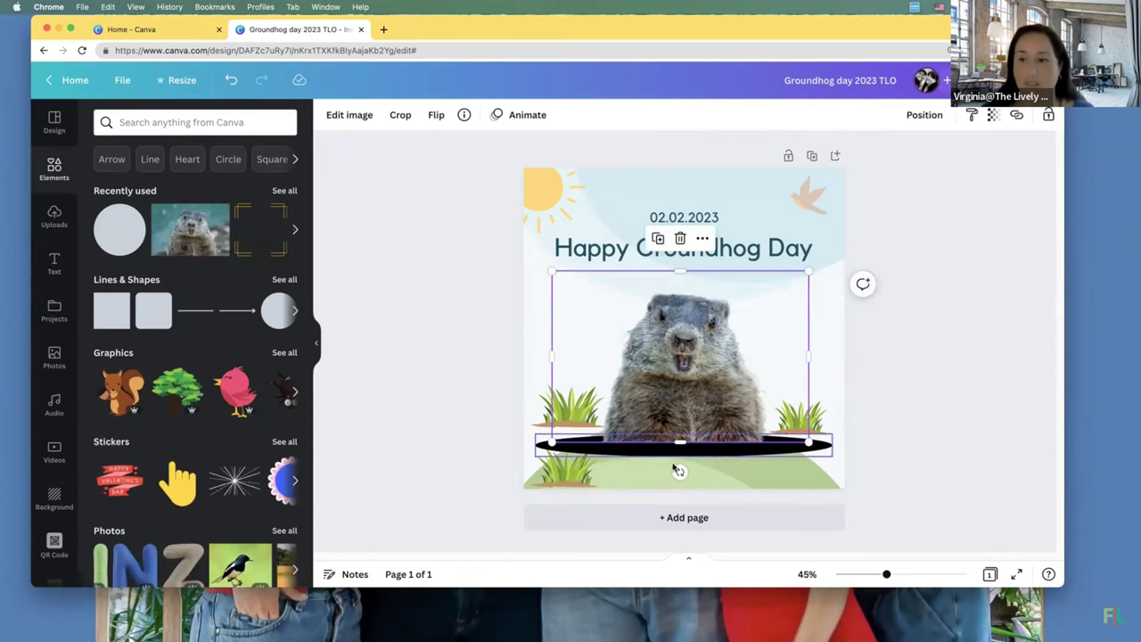
# - Delete the grass tuft in the lower-left corner of the design
pyautogui.click(570, 481)
pyautogui.press('super+z')
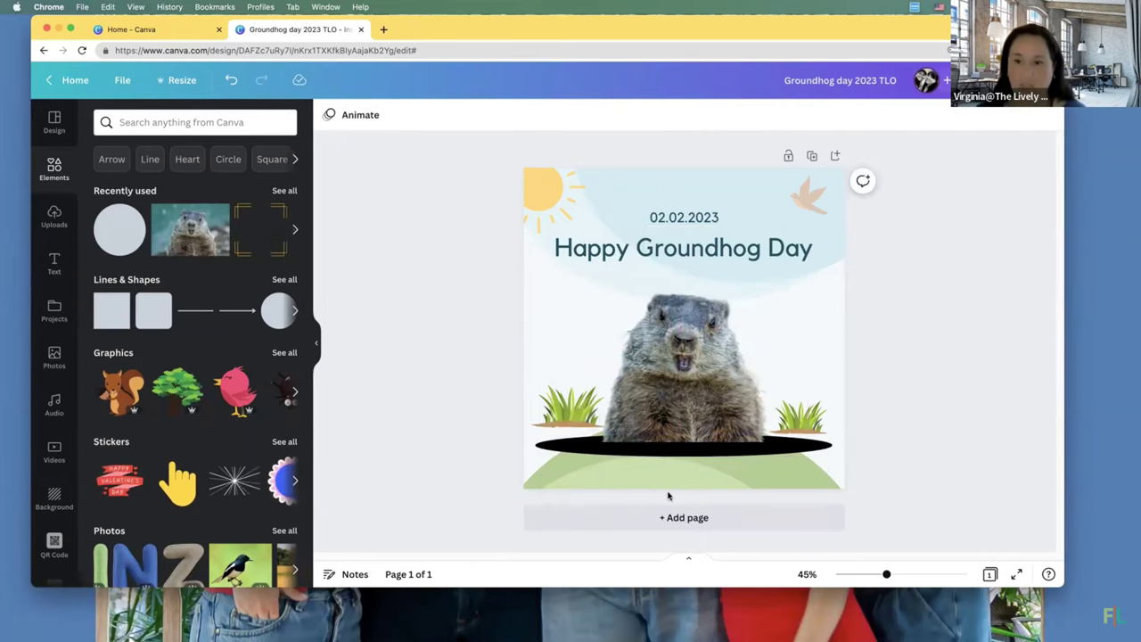
# - Shift the grass tuft beside the groundhog's right-hand side slightly outward
pyautogui.moveTo(805, 423); pyautogui.dragTo(827, 419)
pyautogui.click(818, 425)
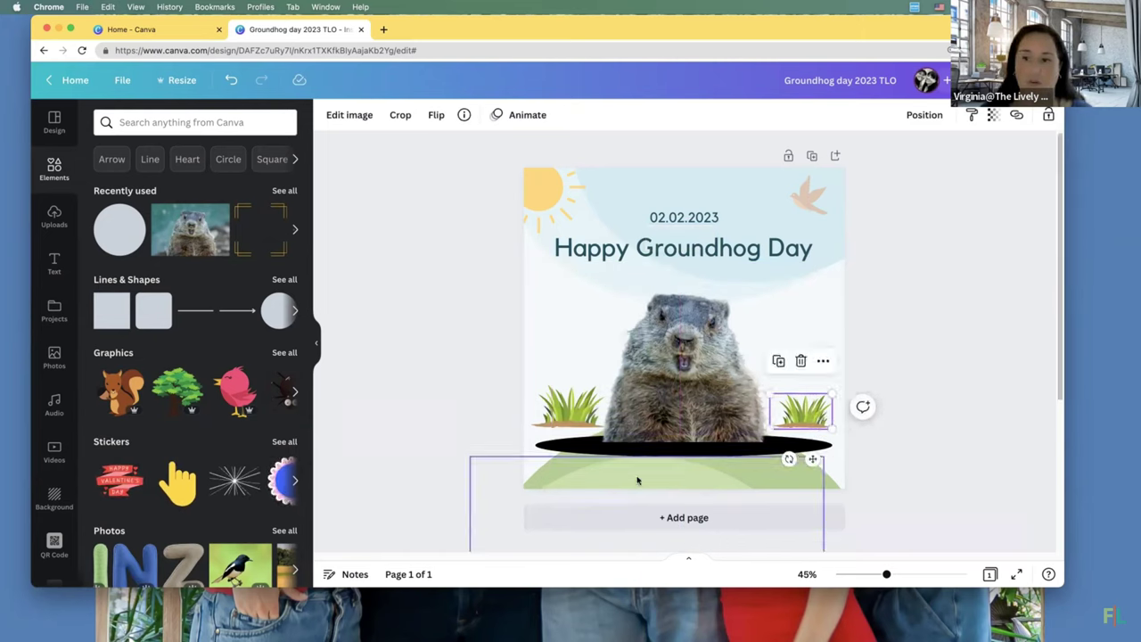
# - Apply the Drop shadow effect to the groundhog cutout
pyautogui.click(681, 413)
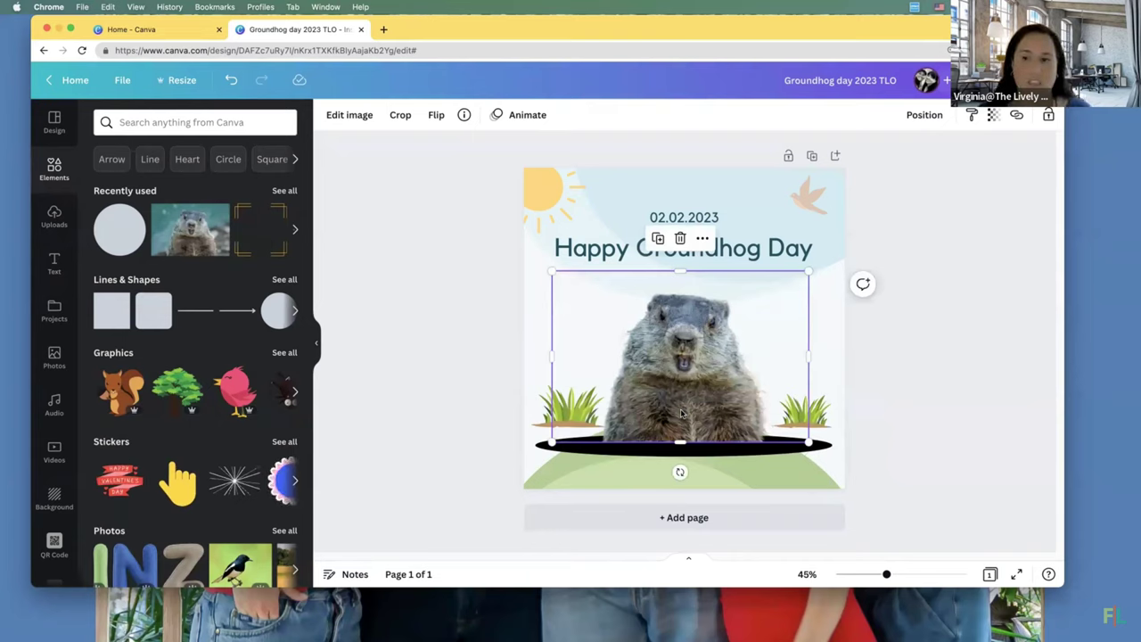
pyautogui.click(354, 116)
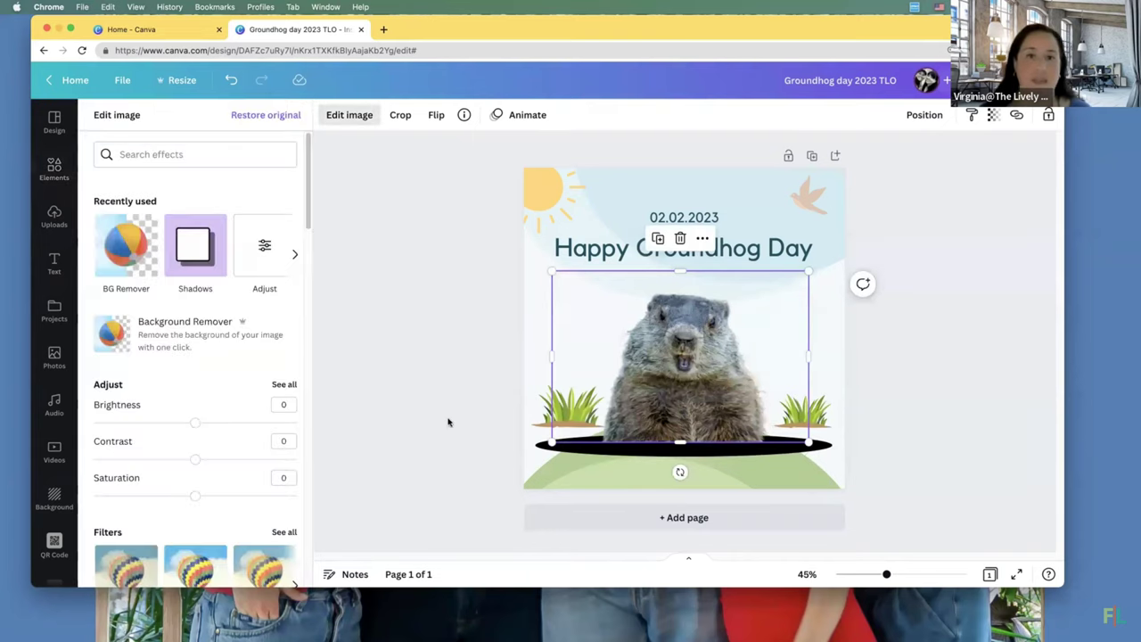
pyautogui.click(211, 264)
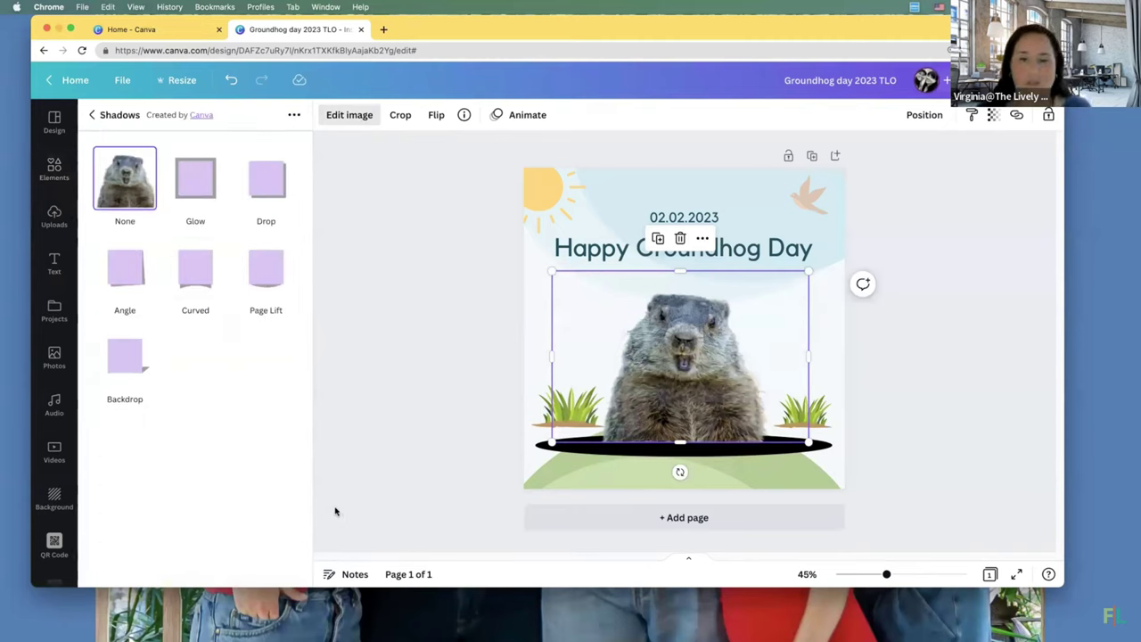
pyautogui.click(260, 188)
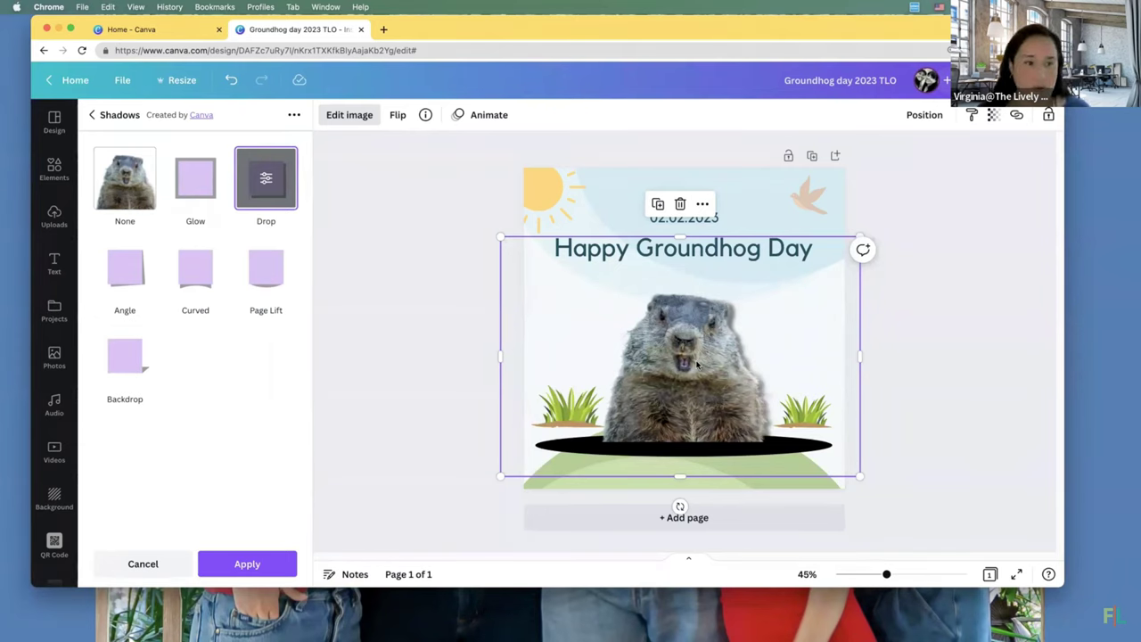
# - Animate the groundhog with the Baseline animation on enter, moving upward, and slow down its speed
pyautogui.click(489, 115)
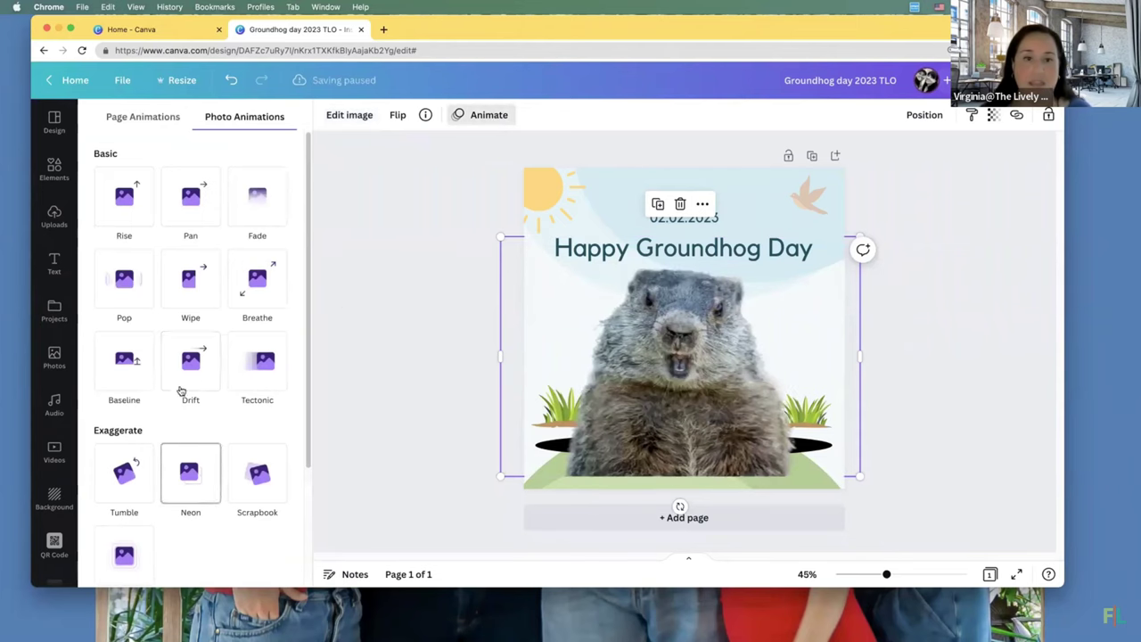
pyautogui.click(124, 364)
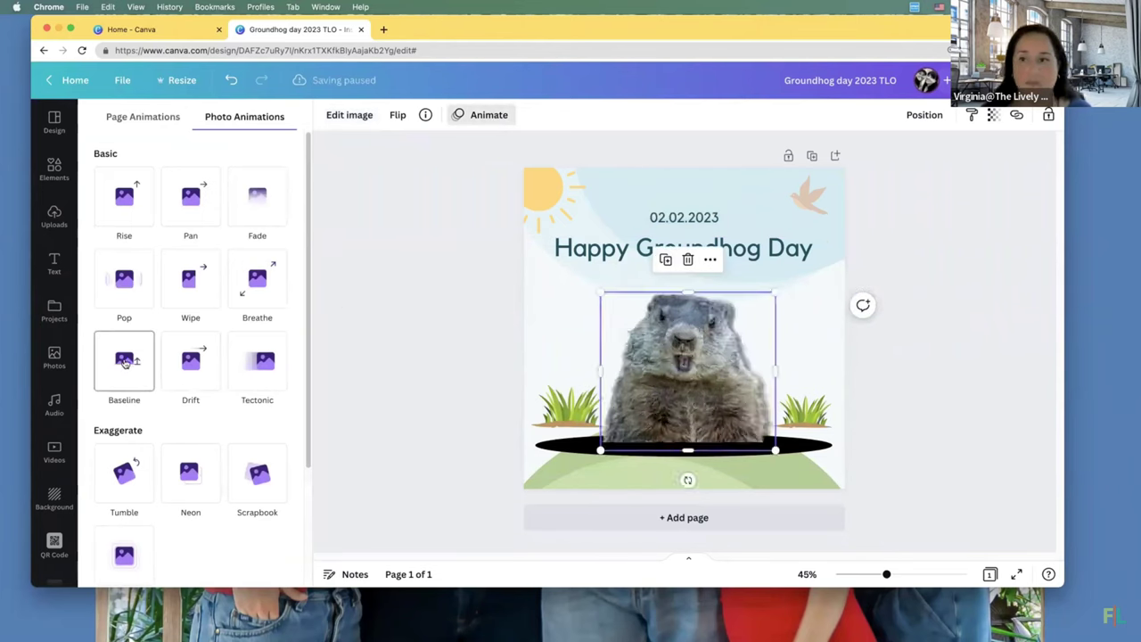
pyautogui.click(124, 364)
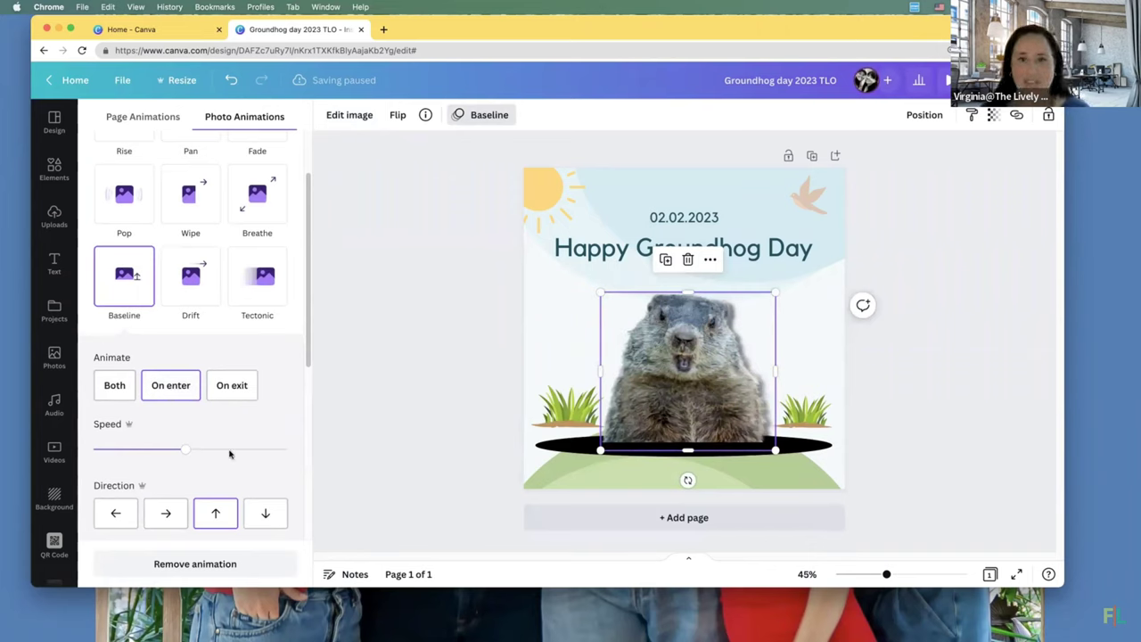
pyautogui.moveTo(183, 456)
pyautogui.mouseDown()
pyautogui.moveTo(159, 451)
pyautogui.moveTo(176, 452)
pyautogui.mouseUp()
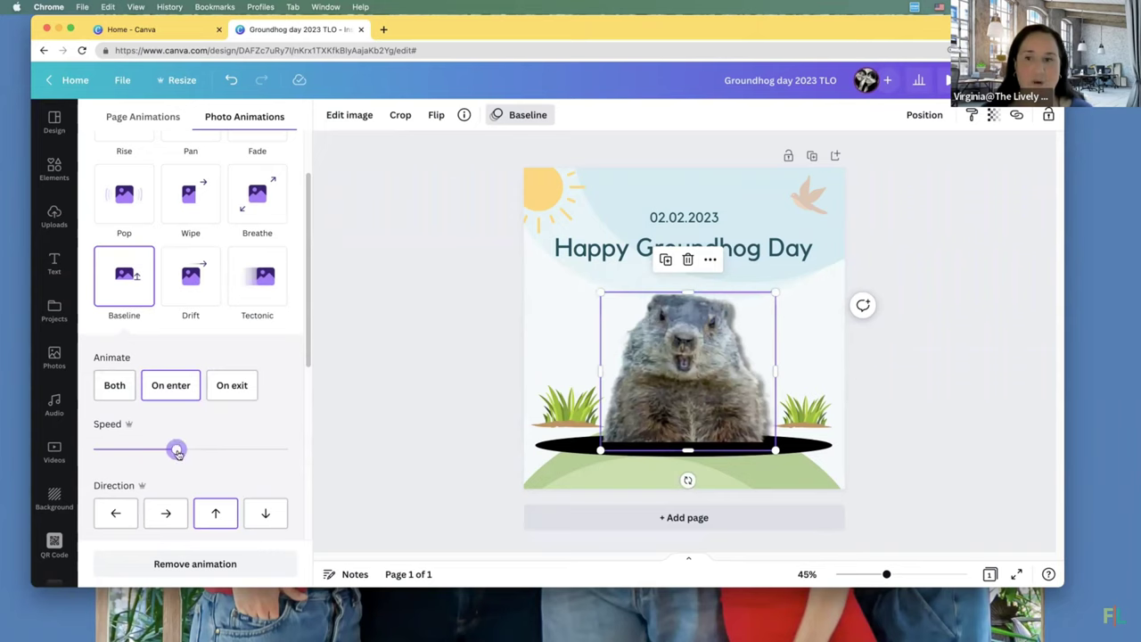
pyautogui.moveTo(177, 452); pyautogui.dragTo(136, 452)
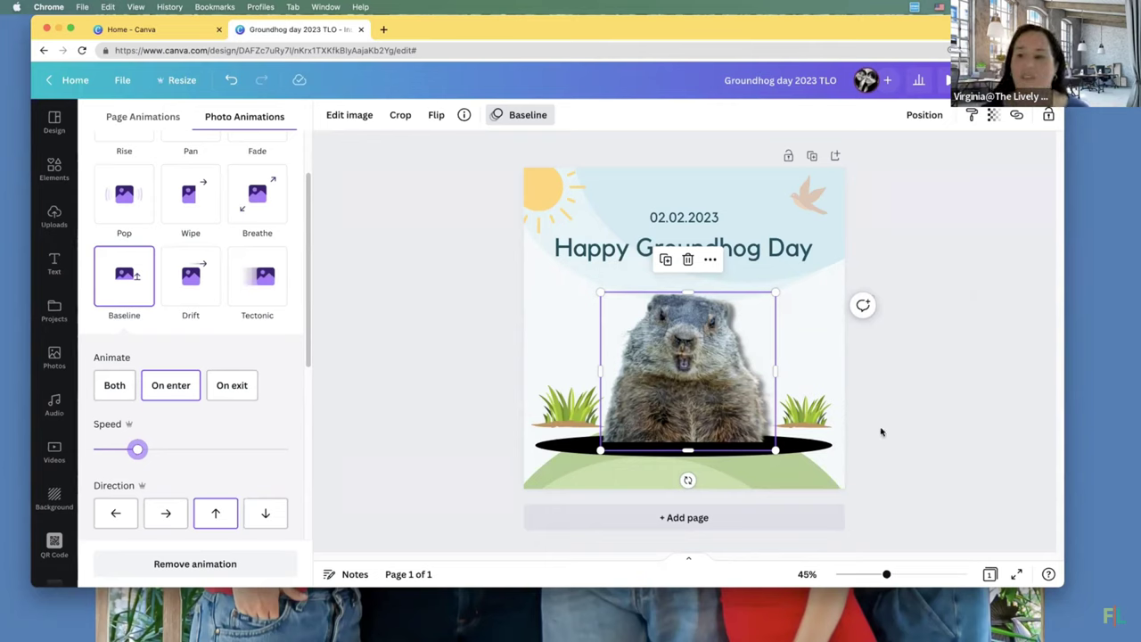
pyautogui.click(788, 481)
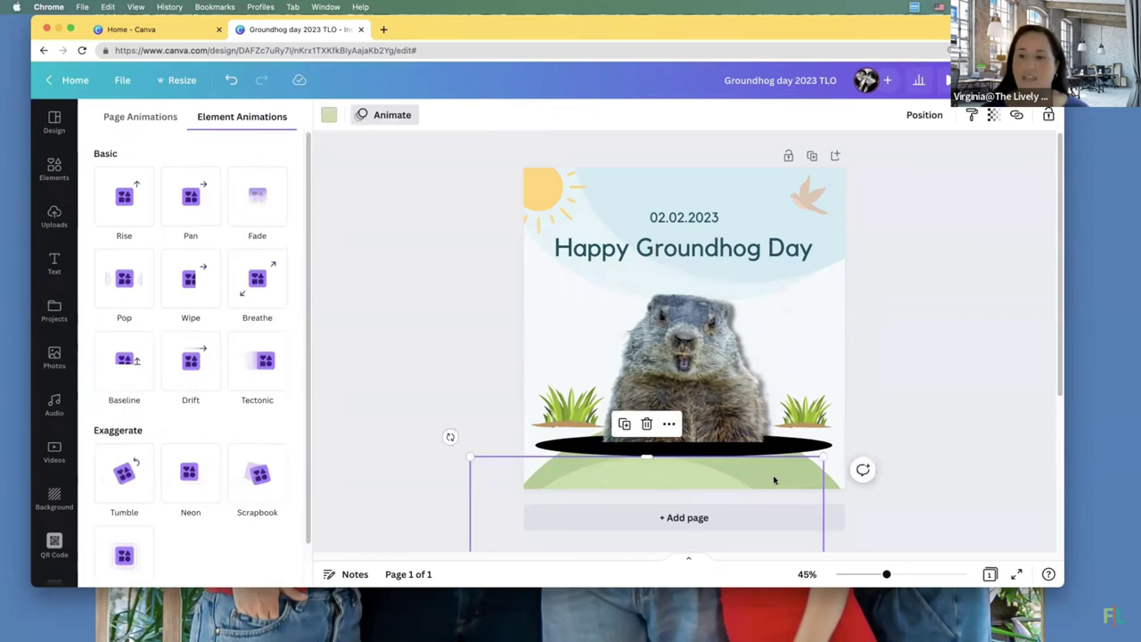
# - Search the photo library for "grass" and add the cutout of a single bushy green grass clump to the design
pyautogui.click(577, 411)
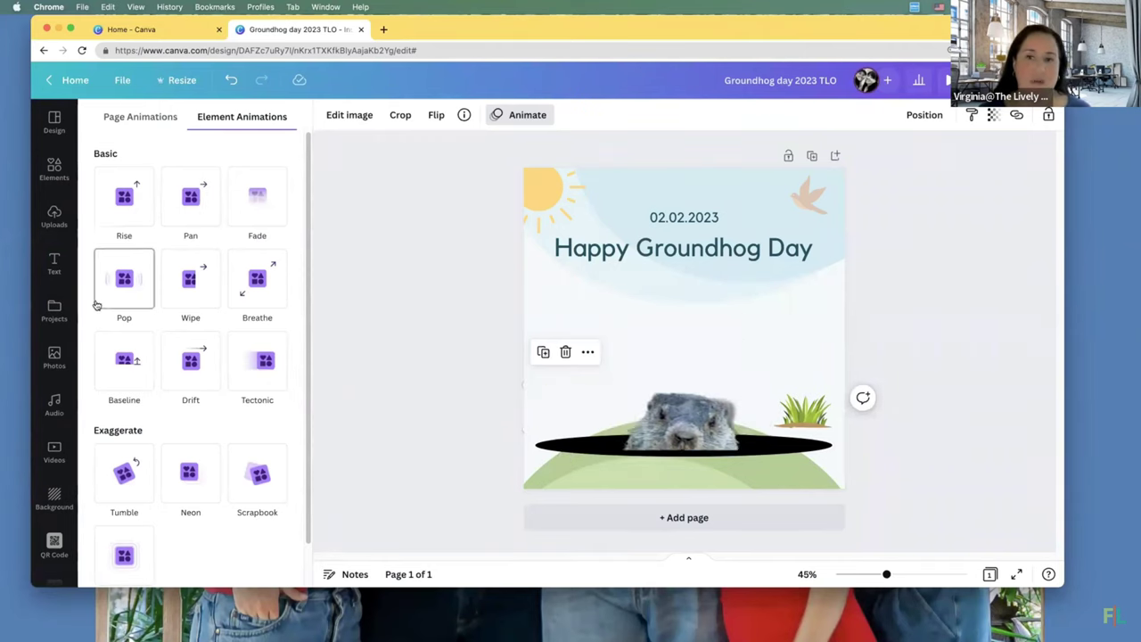
pyautogui.click(53, 168)
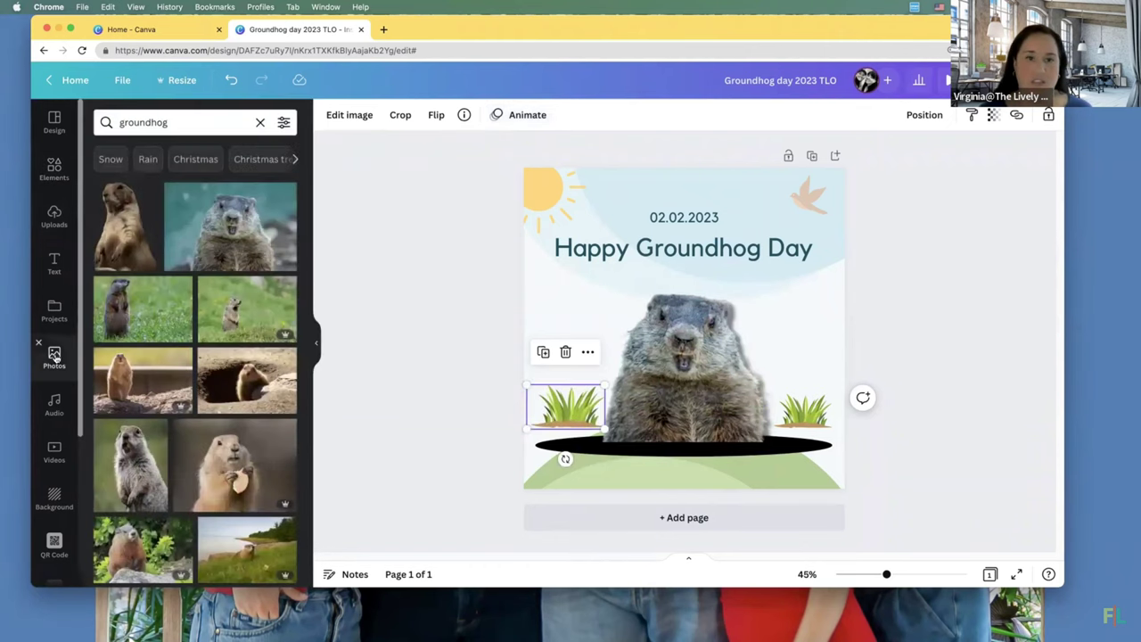
pyautogui.click(257, 119)
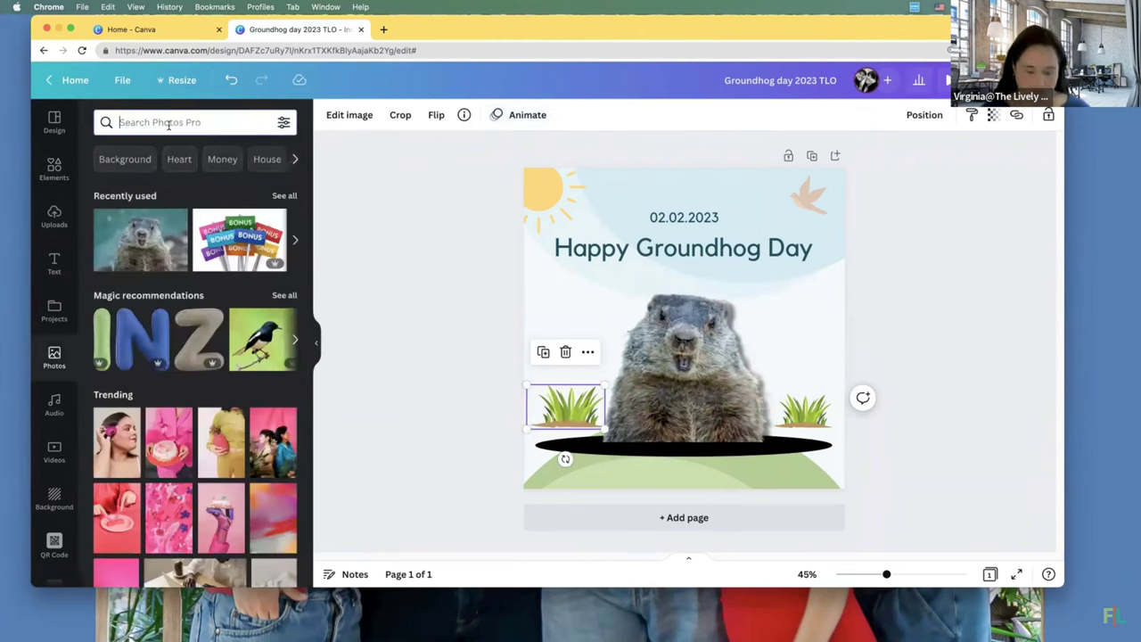
pyautogui.write('grass')
pyautogui.press('Return')
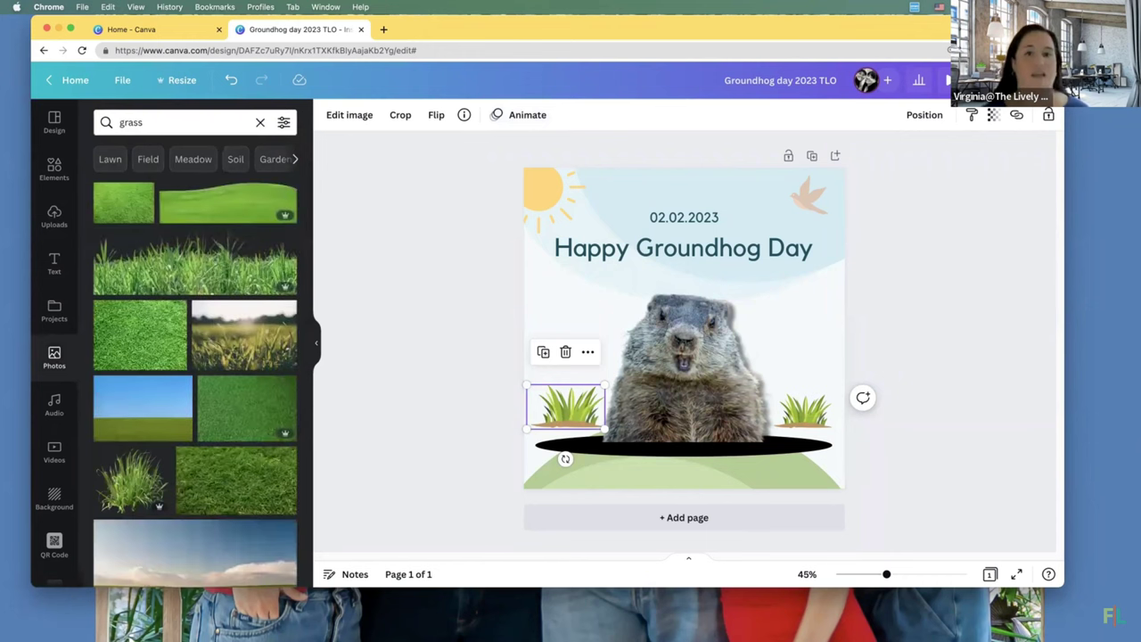
pyautogui.scroll(-2, 229, 480)
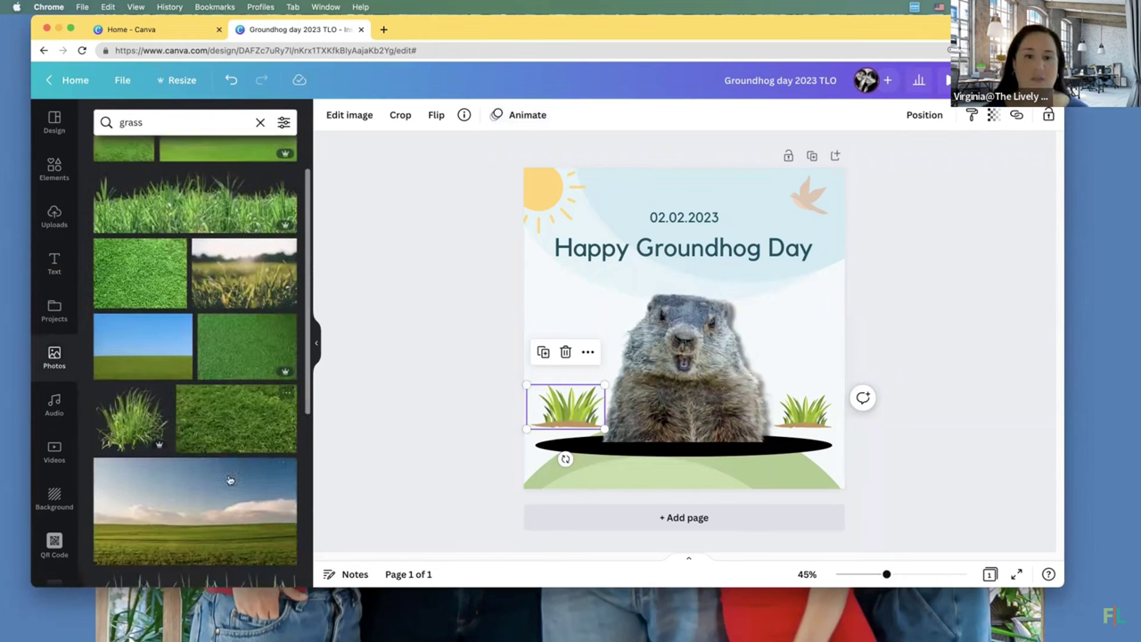
pyautogui.click(127, 424)
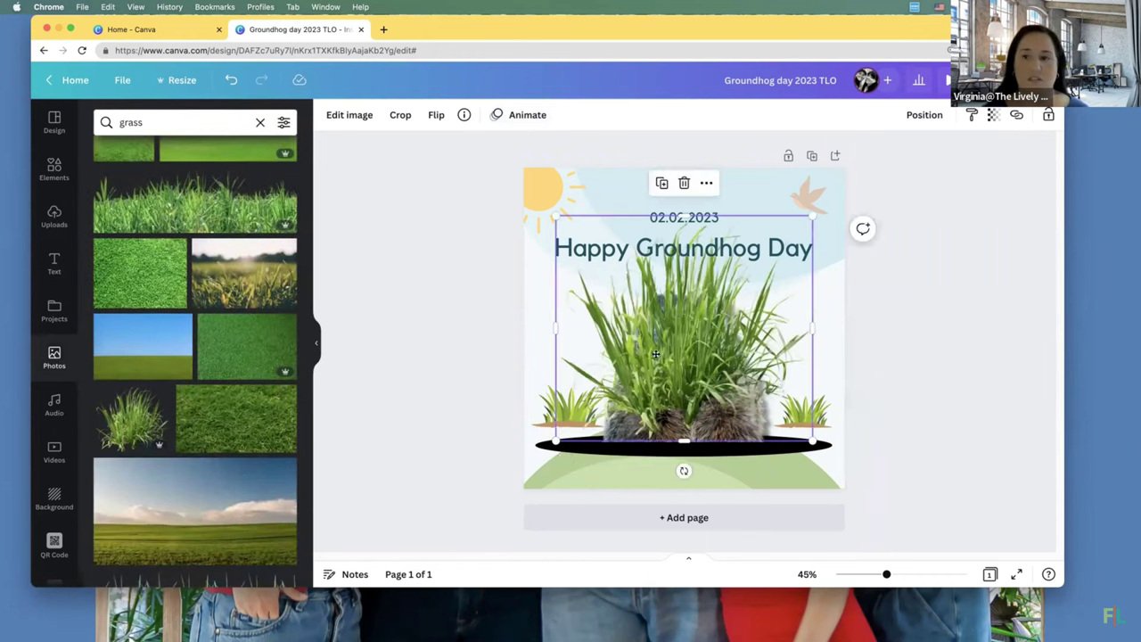
pyautogui.moveTo(655, 355); pyautogui.dragTo(722, 311)
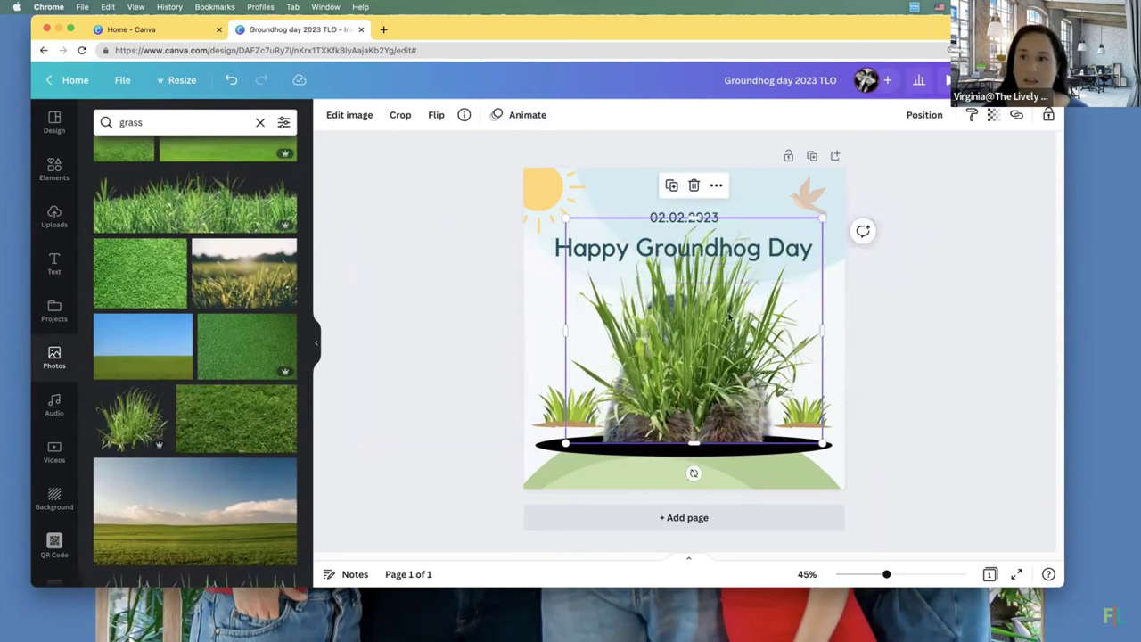
# - Delete both illustrated grass tufts and shrink the grass clump photo to fit in the space left of the groundhog
pyautogui.click(556, 406)
pyautogui.press('Delete')
pyautogui.click(794, 305)
pyautogui.moveTo(823, 247); pyautogui.dragTo(601, 369)
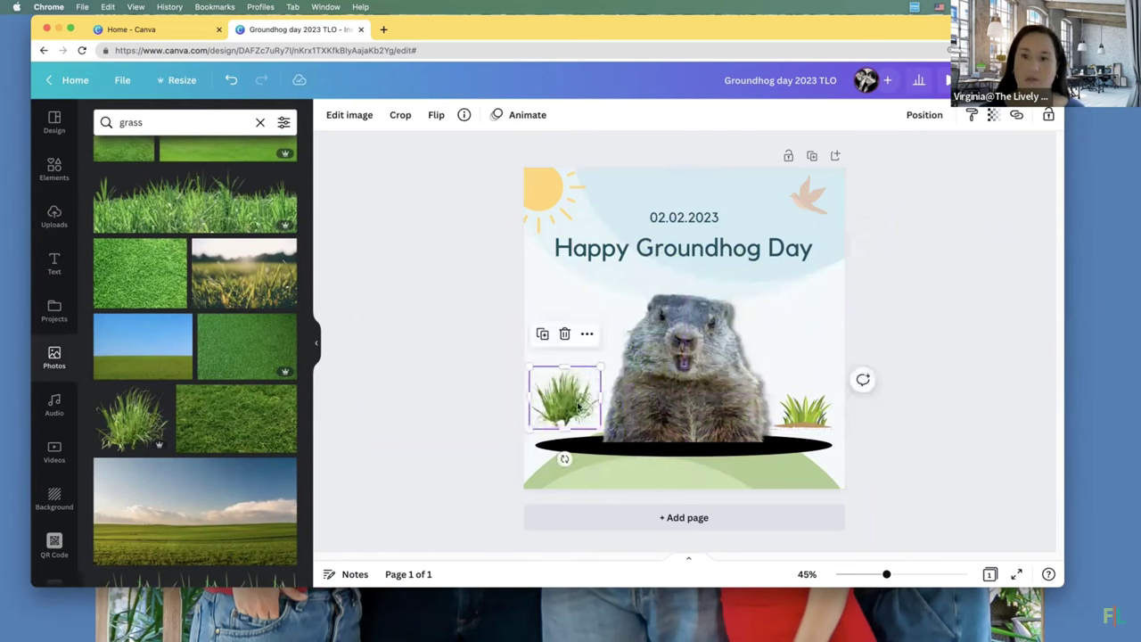
pyautogui.click(821, 409)
pyautogui.press('Delete')
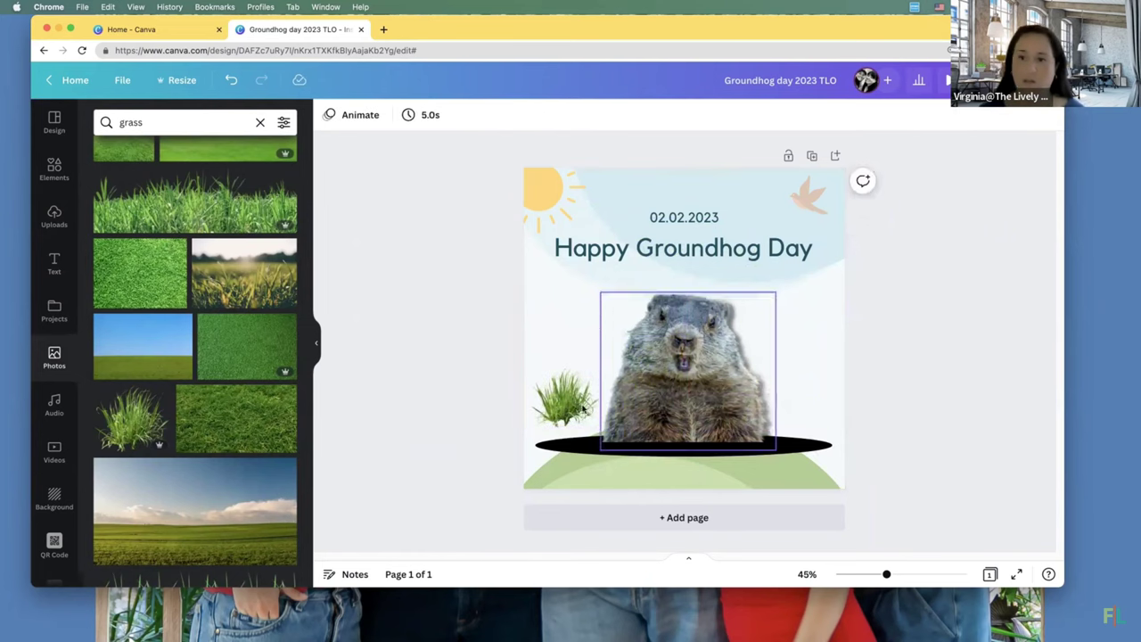
# - Duplicate the grass clump and place one in each lower corner of the design, overlapping the ends of the black ellipse
pyautogui.click(574, 398)
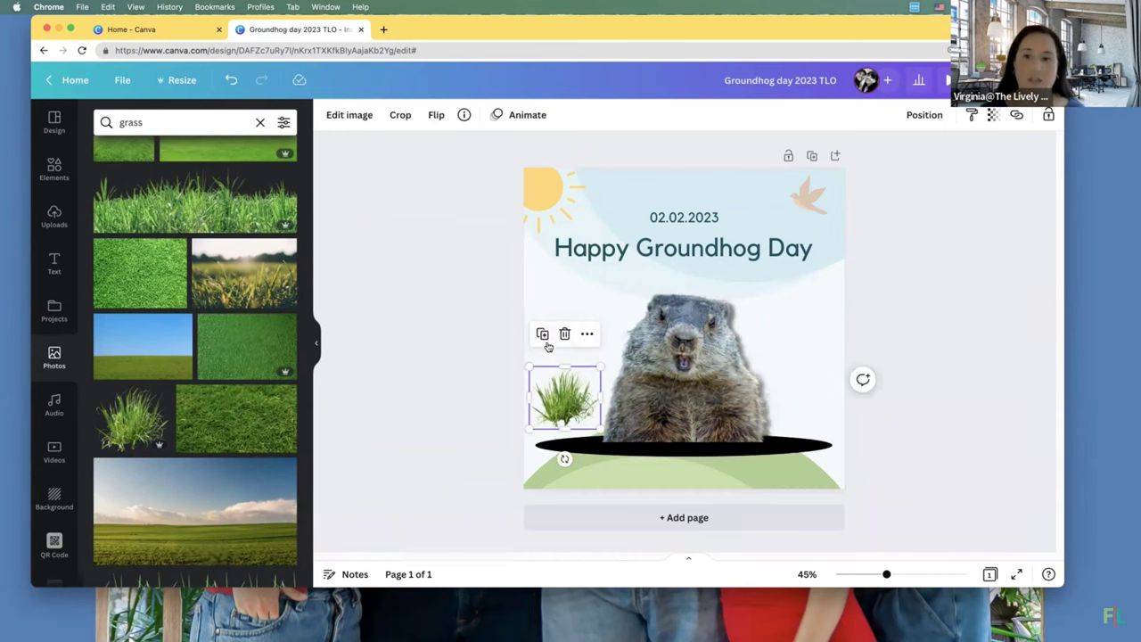
pyautogui.moveTo(564, 403); pyautogui.dragTo(559, 454)
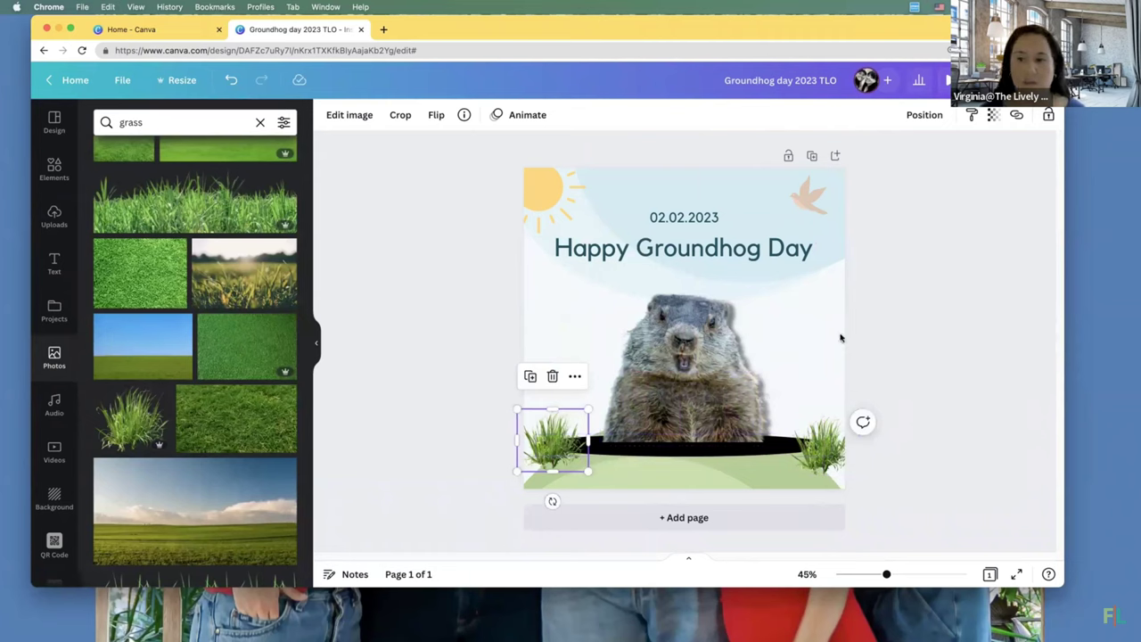
pyautogui.click(922, 313)
# - Recolour the bird's main body to the dark blue from the thelivelyoffice.com.png brand colours
pyautogui.click(805, 205)
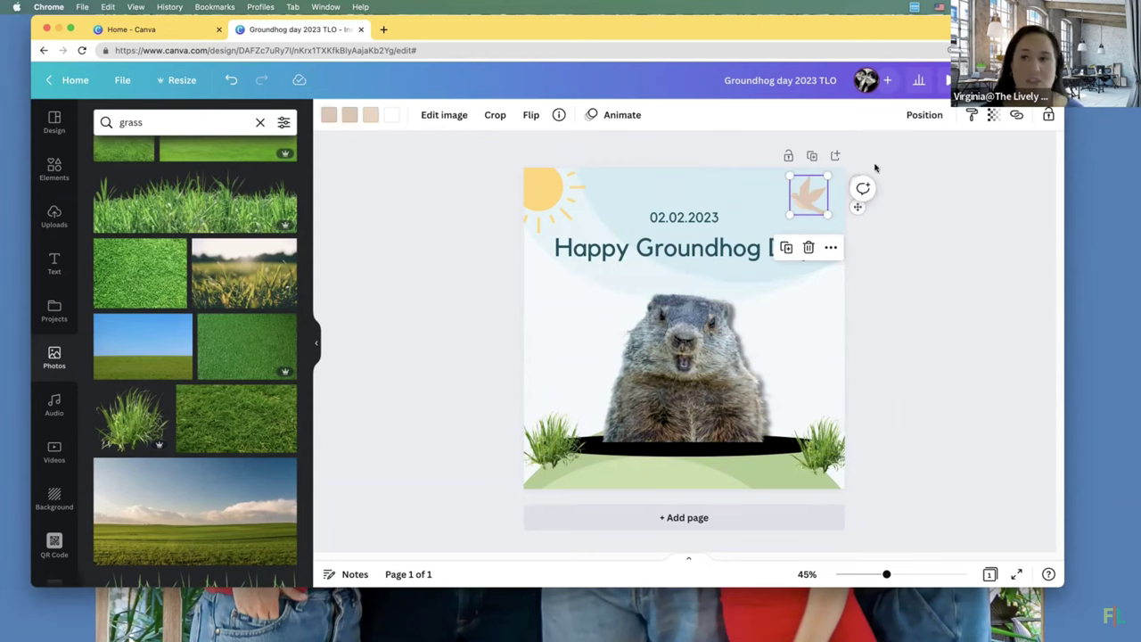
pyautogui.click(541, 195)
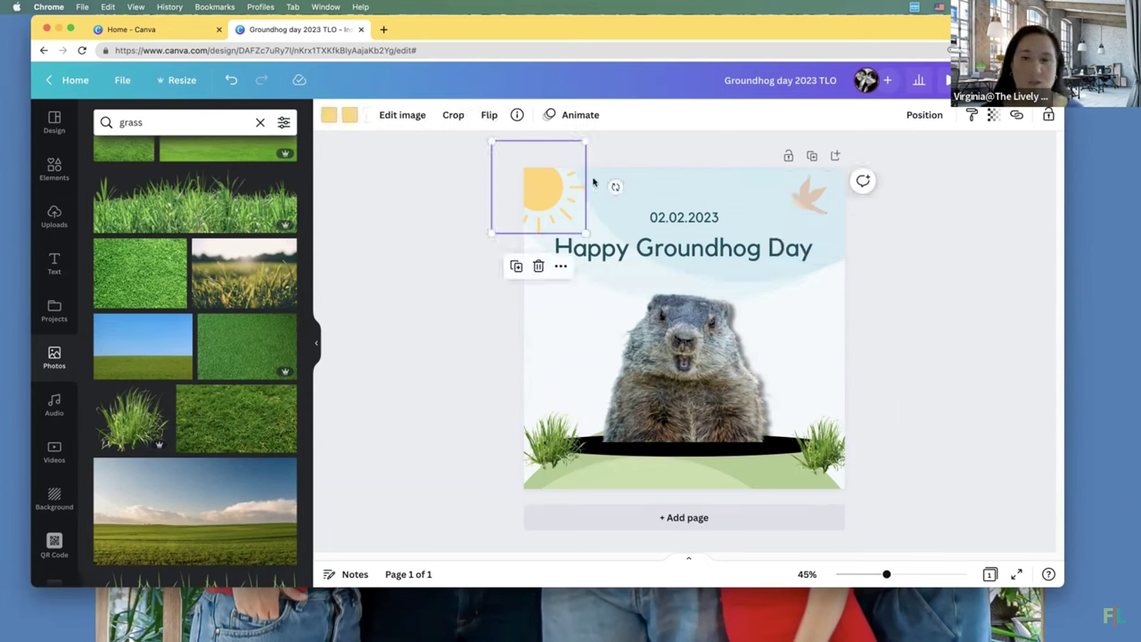
pyautogui.click(809, 195)
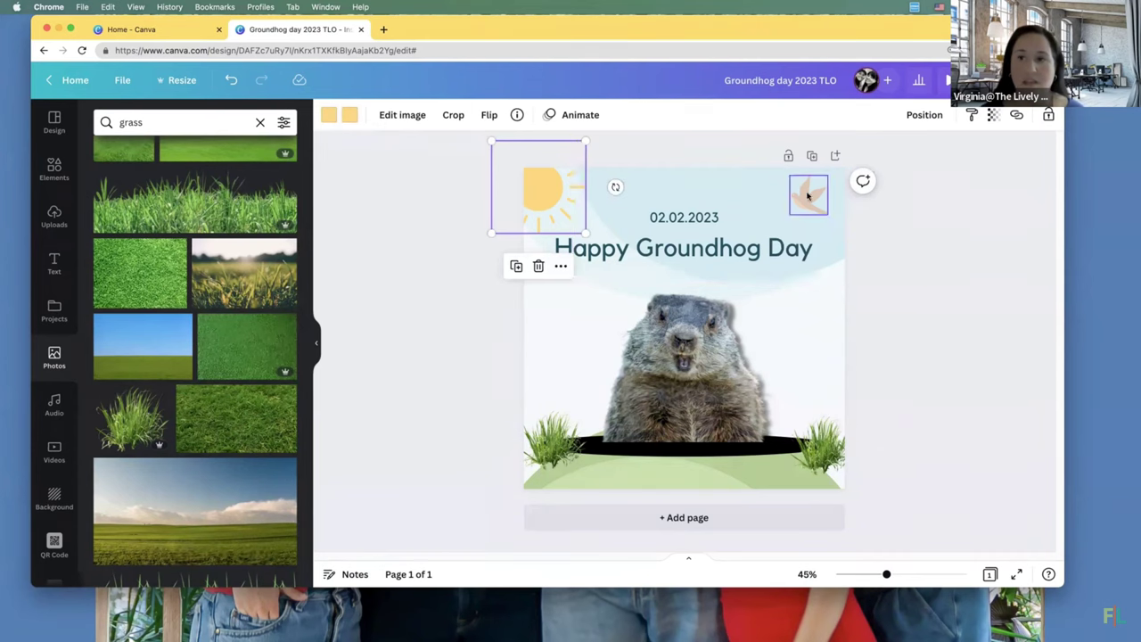
pyautogui.click(551, 195)
pyautogui.click(817, 196)
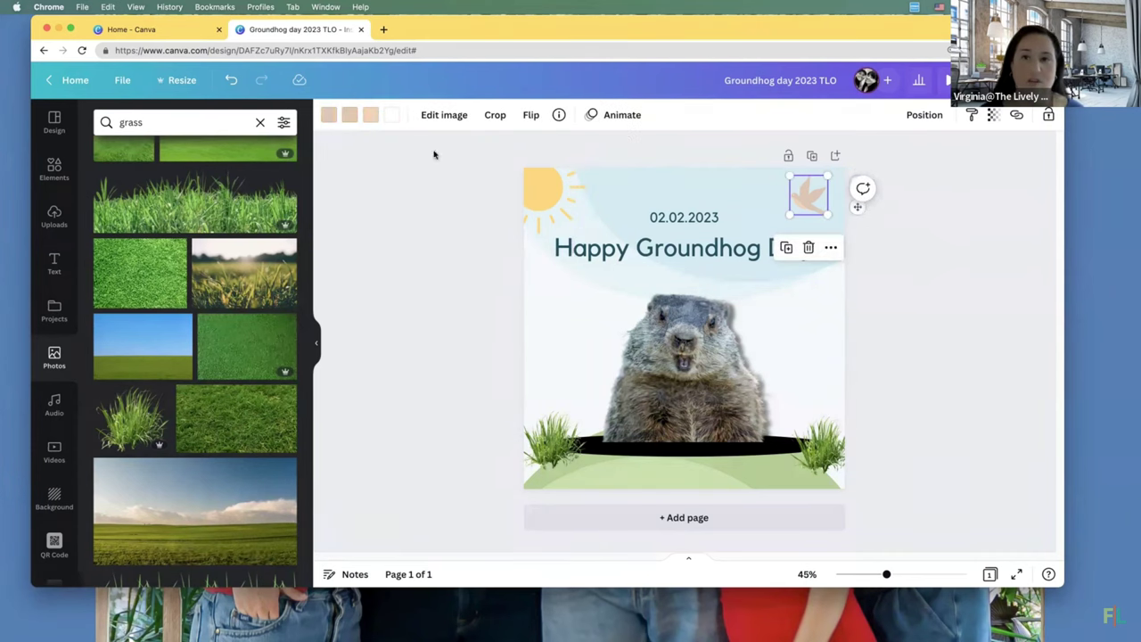
pyautogui.click(329, 115)
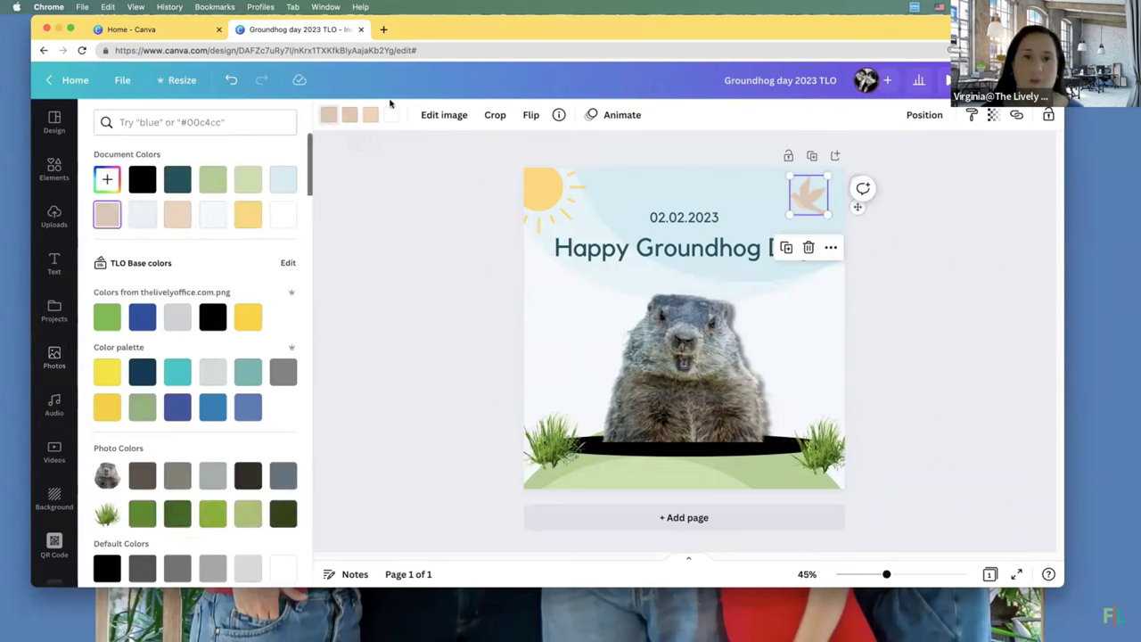
pyautogui.click(142, 322)
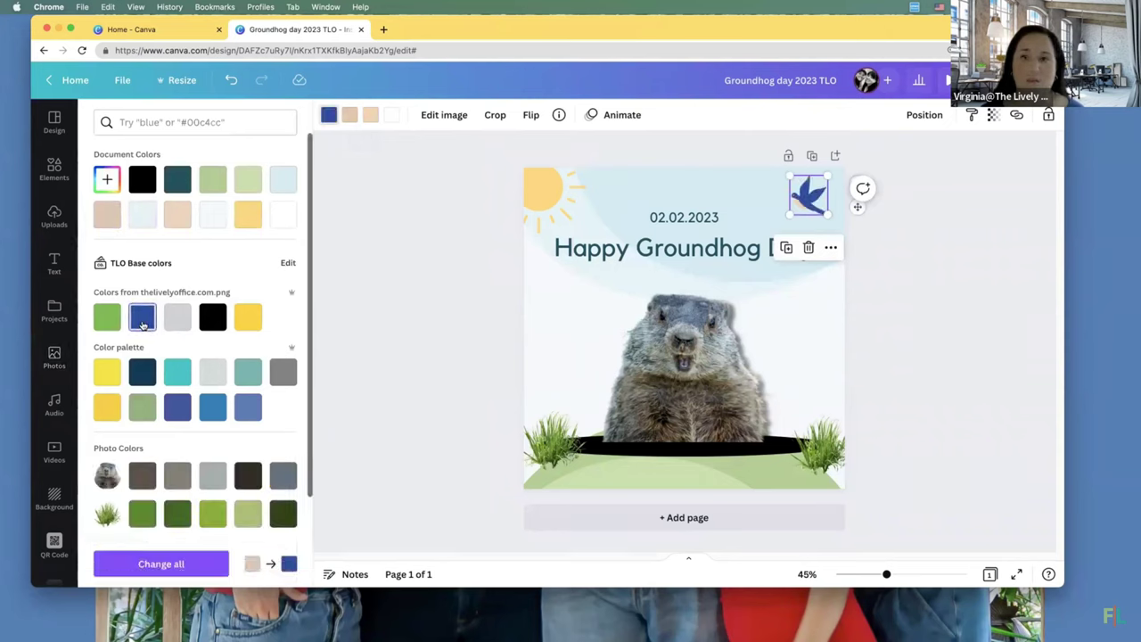
# - Delete the sun graphic from the upper-left corner of the design
pyautogui.click(543, 198)
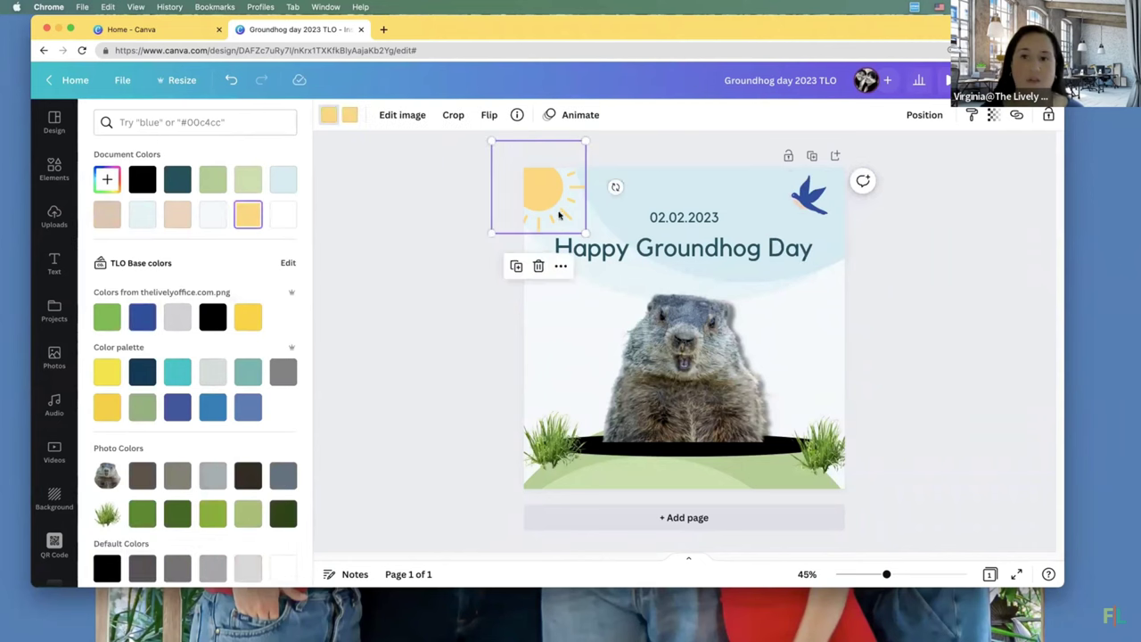
pyautogui.click(538, 266)
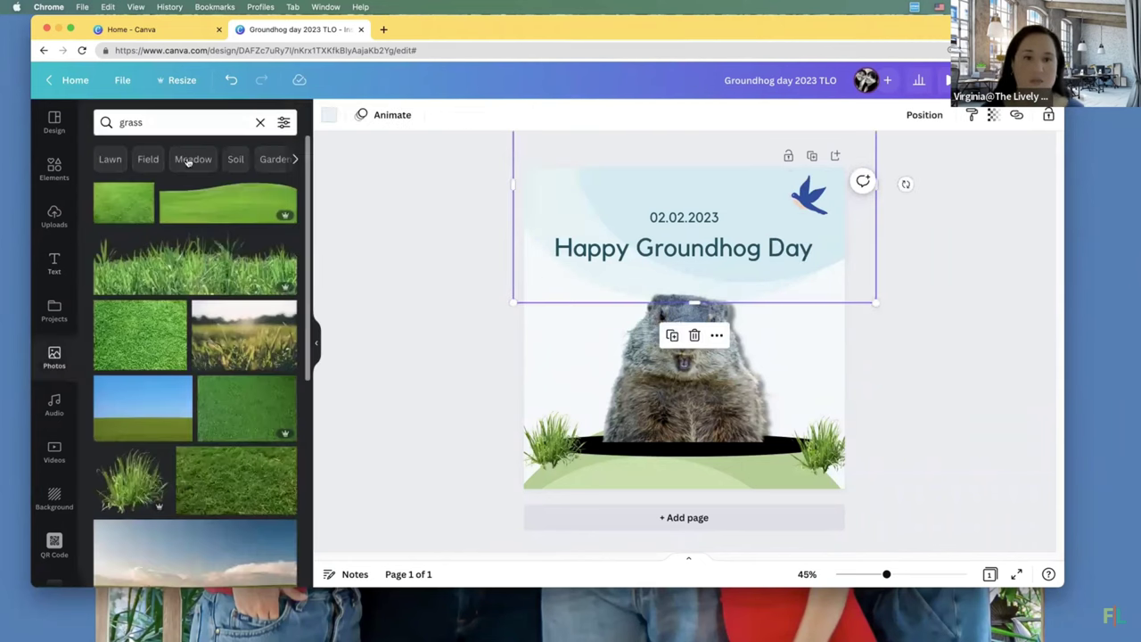
# - Search the photo library for "snow" and look through the pictures for a suitable one
pyautogui.click(161, 123)
pyautogui.click(260, 122)
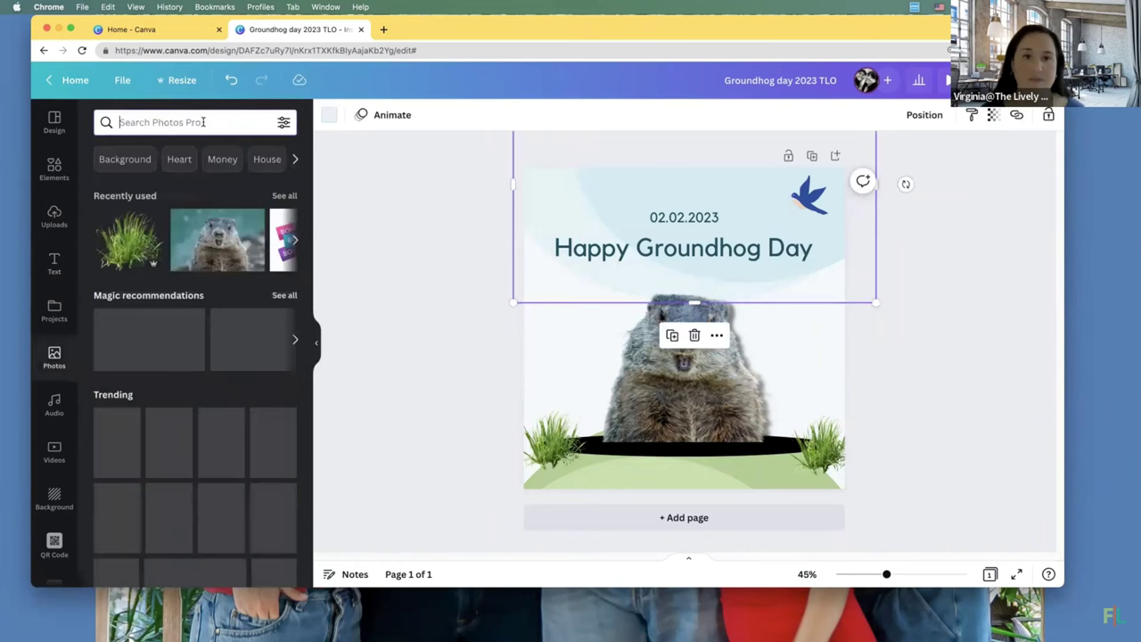
pyautogui.write('snow')
pyautogui.press('Return')
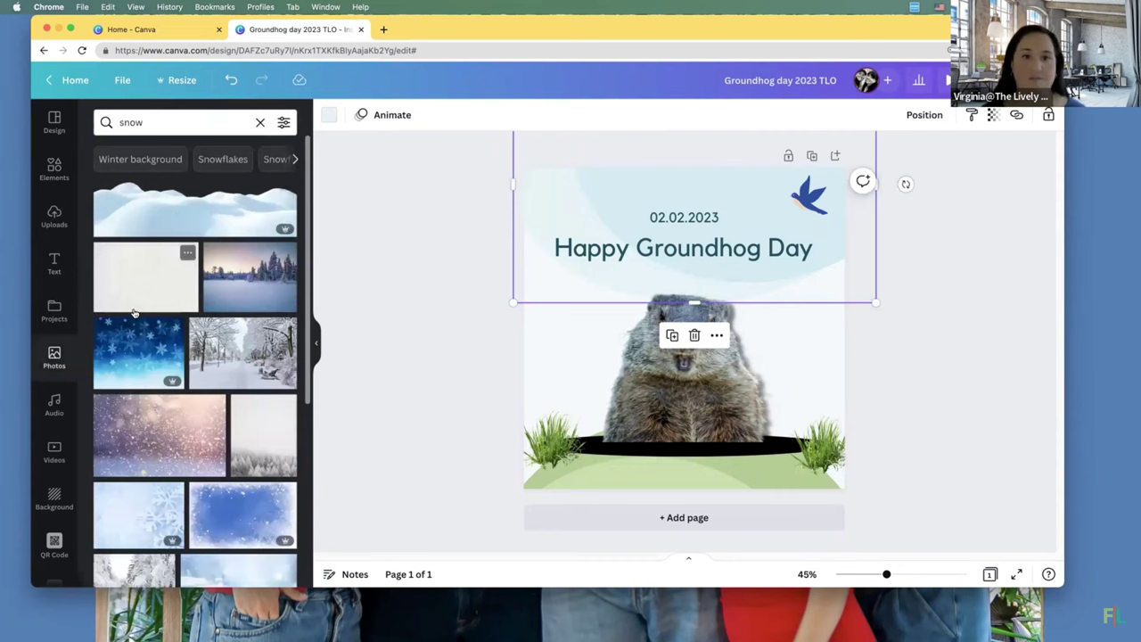
pyautogui.scroll(-5, 192, 259)
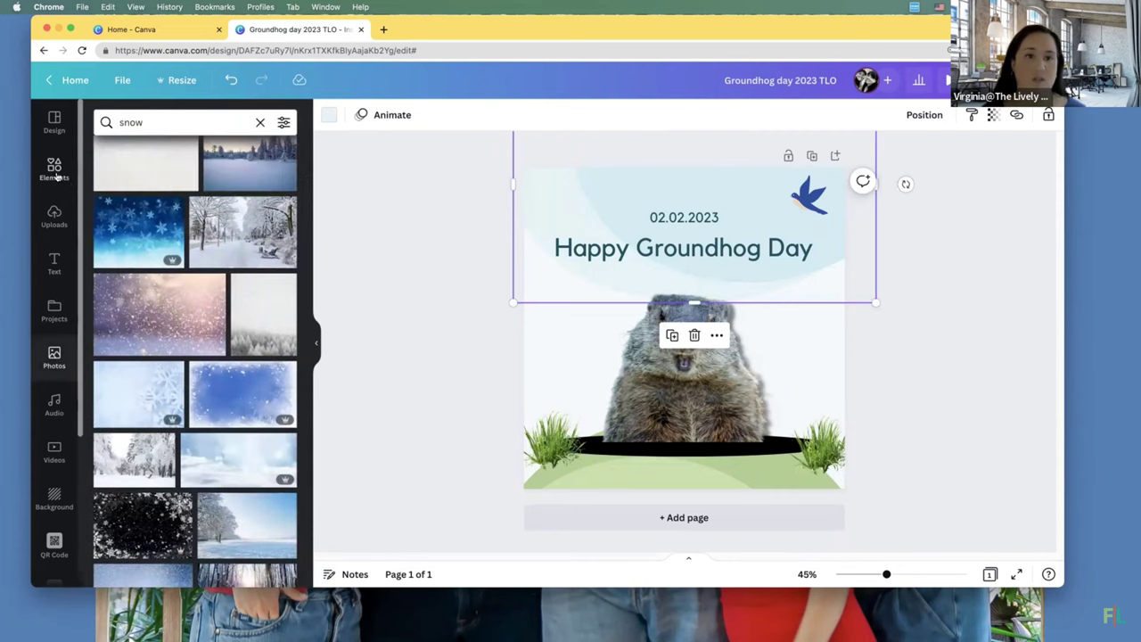
# - Search the elements library for "snow" and look through the graphics for a suitable snow element
pyautogui.click(54, 168)
pyautogui.click(171, 122)
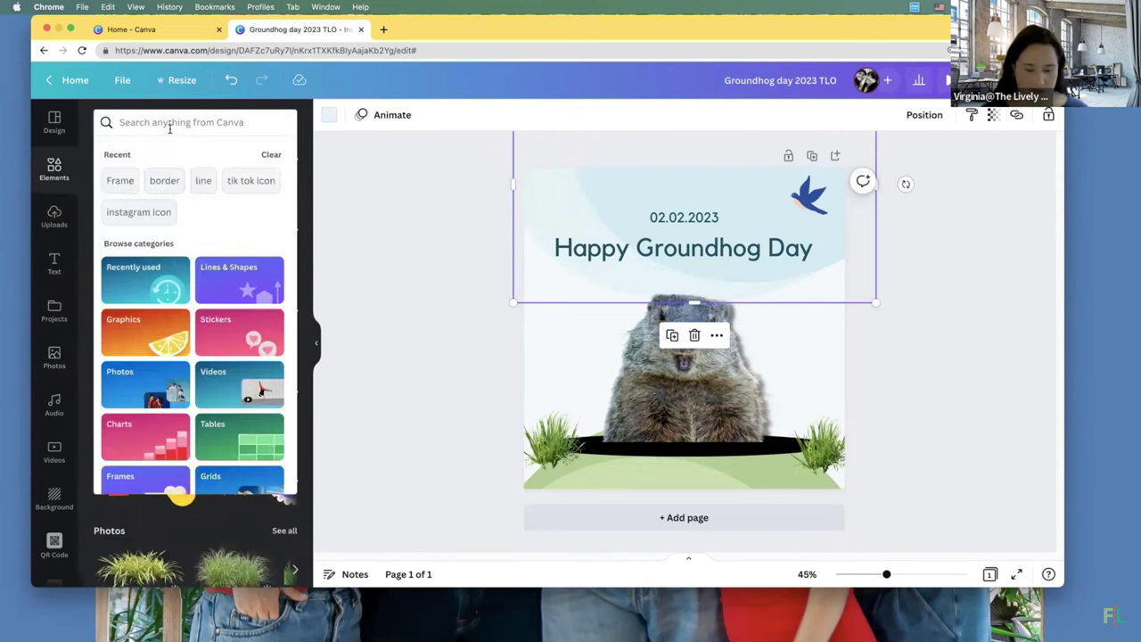
pyautogui.write('snow')
pyautogui.press('Return')
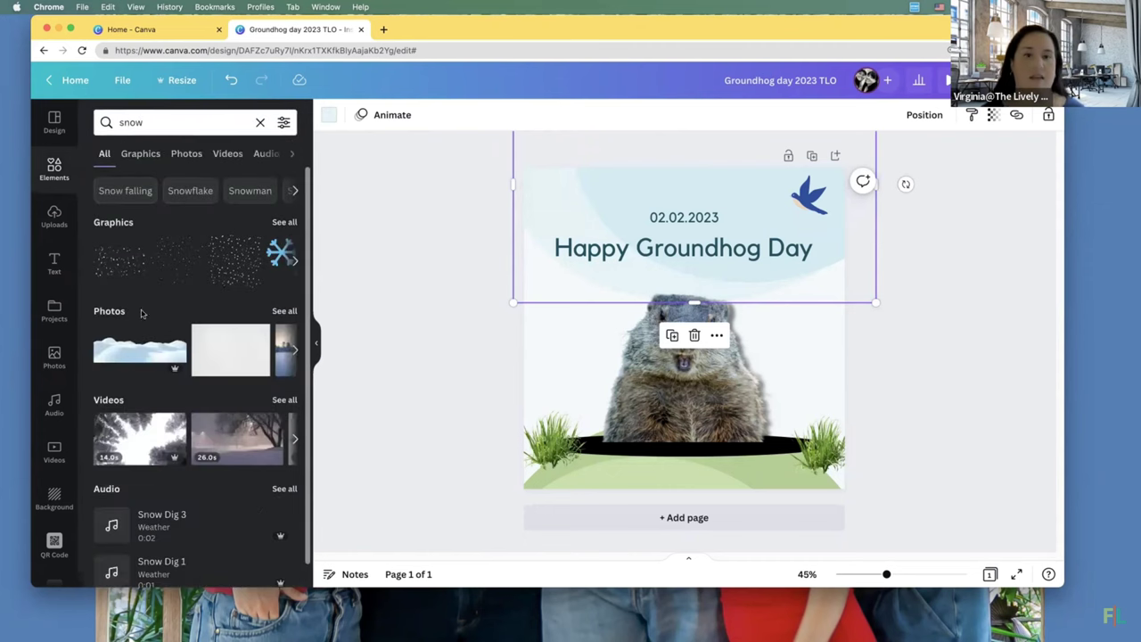
pyautogui.click(285, 222)
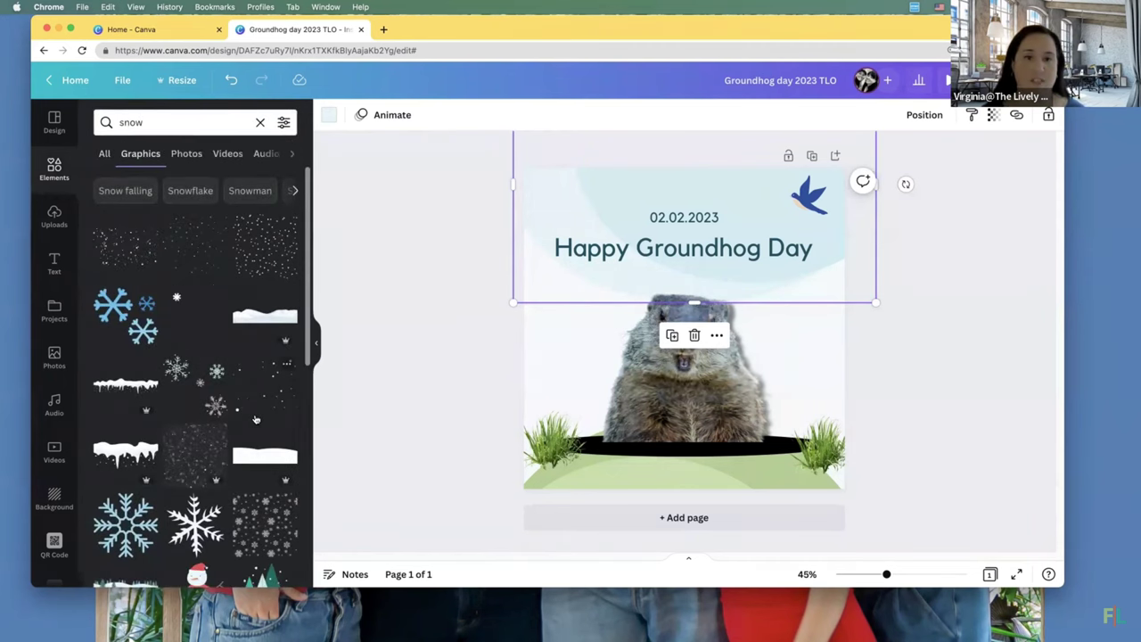
pyautogui.scroll(-2, 207, 446)
pyautogui.scroll(-3, 207, 446)
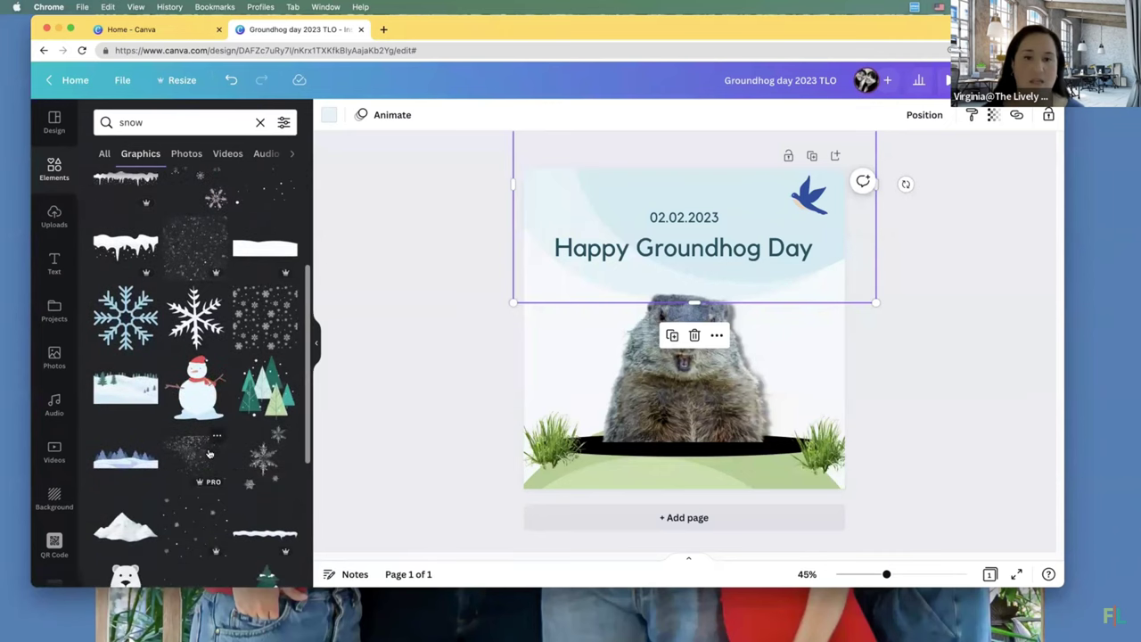
pyautogui.scroll(-1, 215, 424)
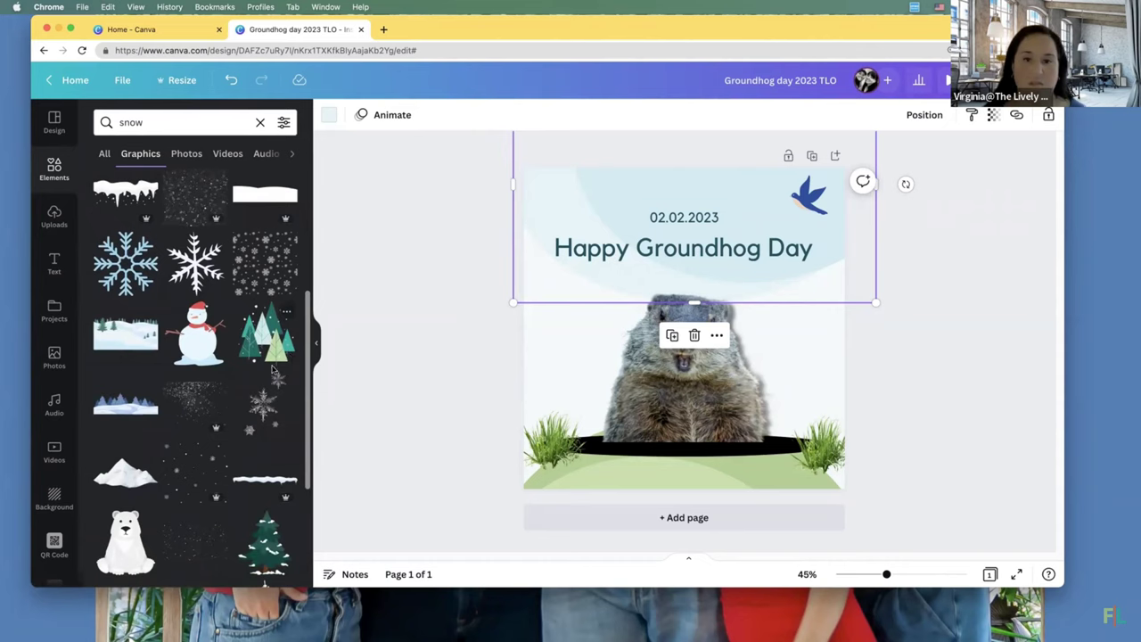
pyautogui.scroll(-4, 216, 321)
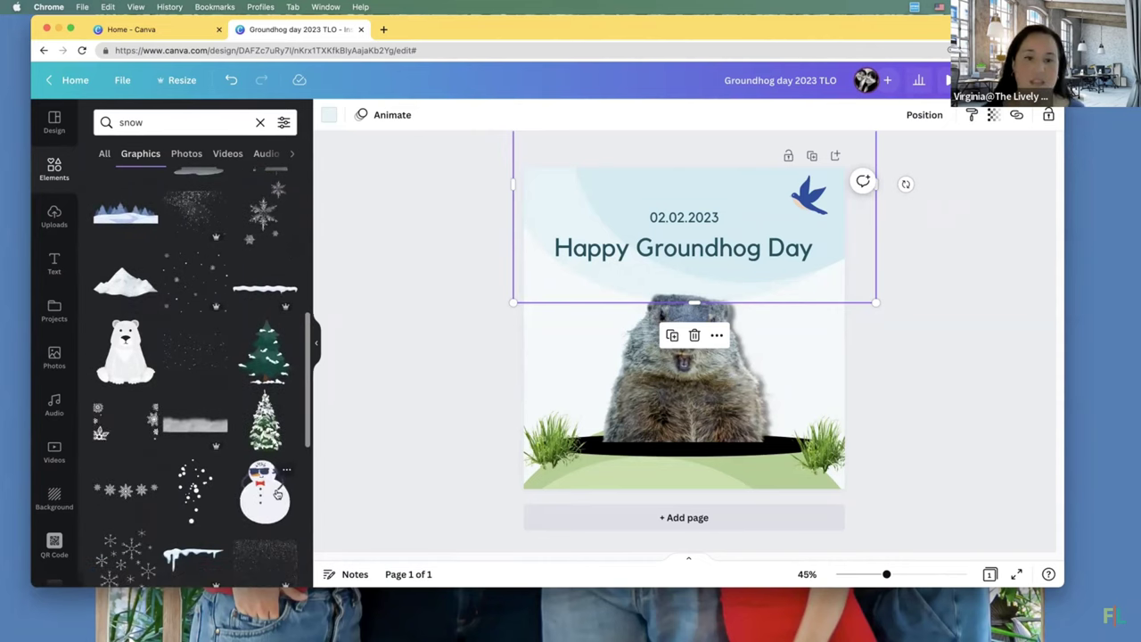
pyautogui.scroll(-2, 142, 411)
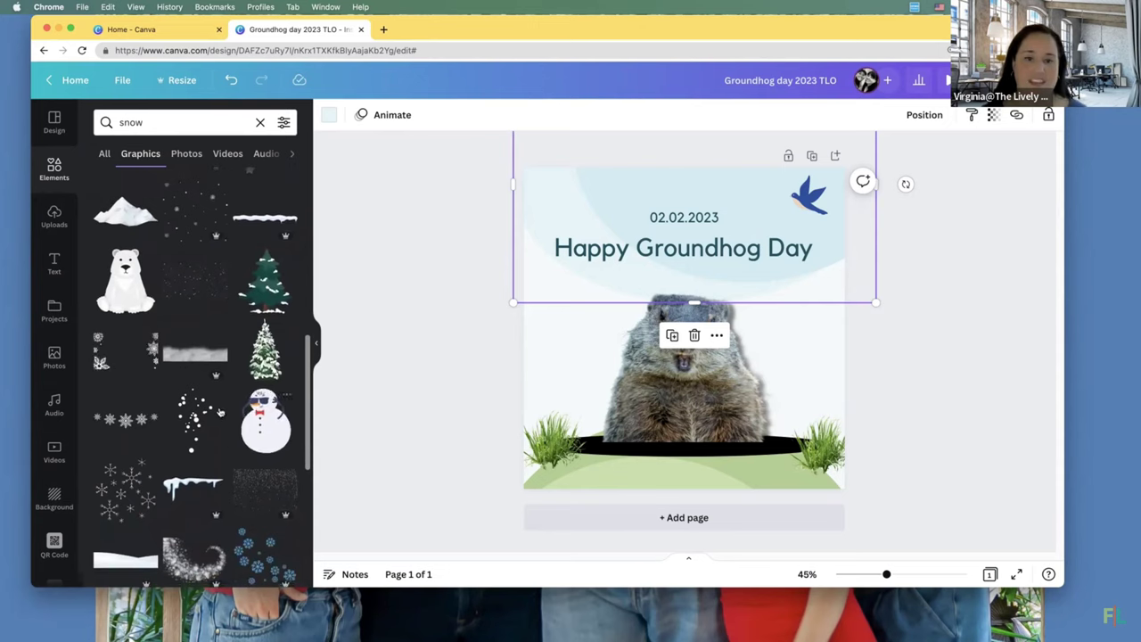
pyautogui.scroll(-3, 150, 475)
pyautogui.scroll(-6, 150, 475)
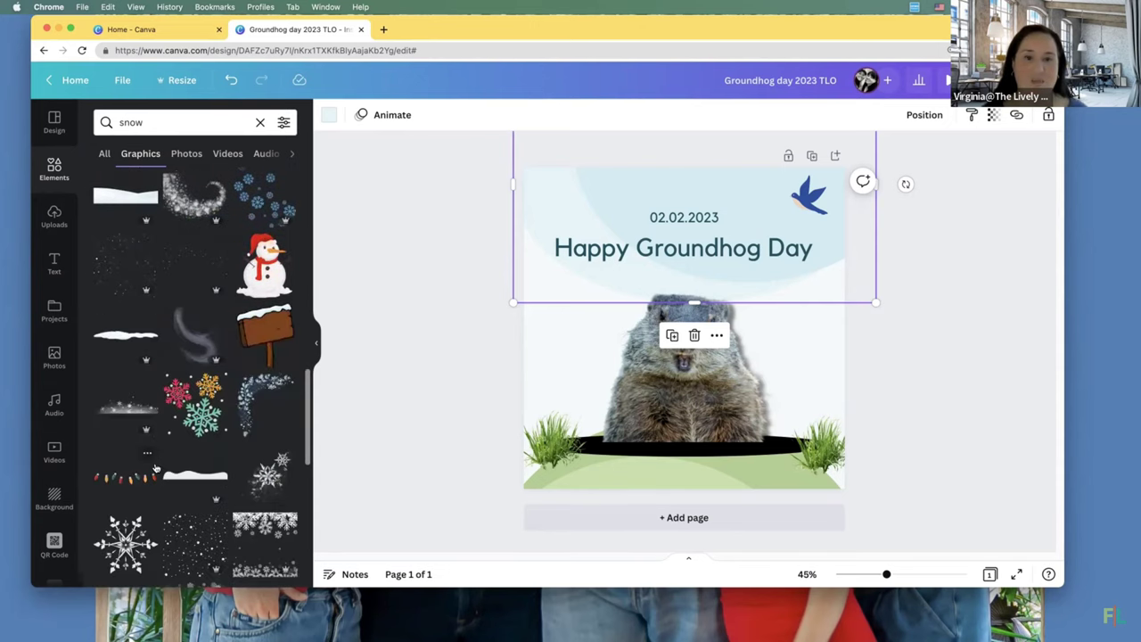
pyautogui.scroll(-1, 170, 463)
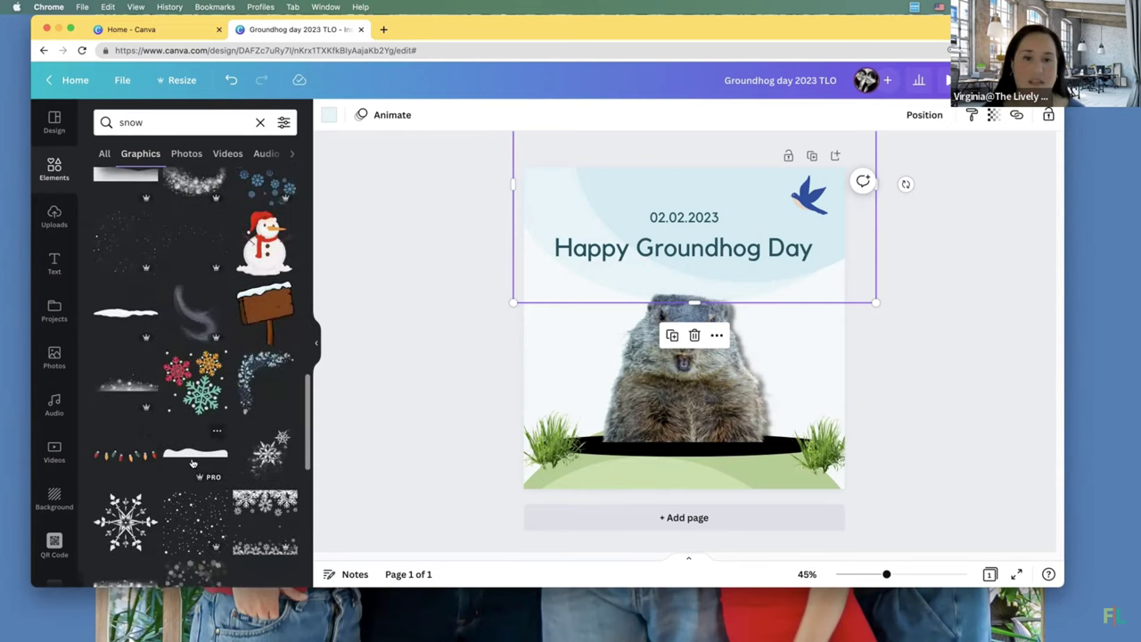
pyautogui.scroll(10, 190, 461)
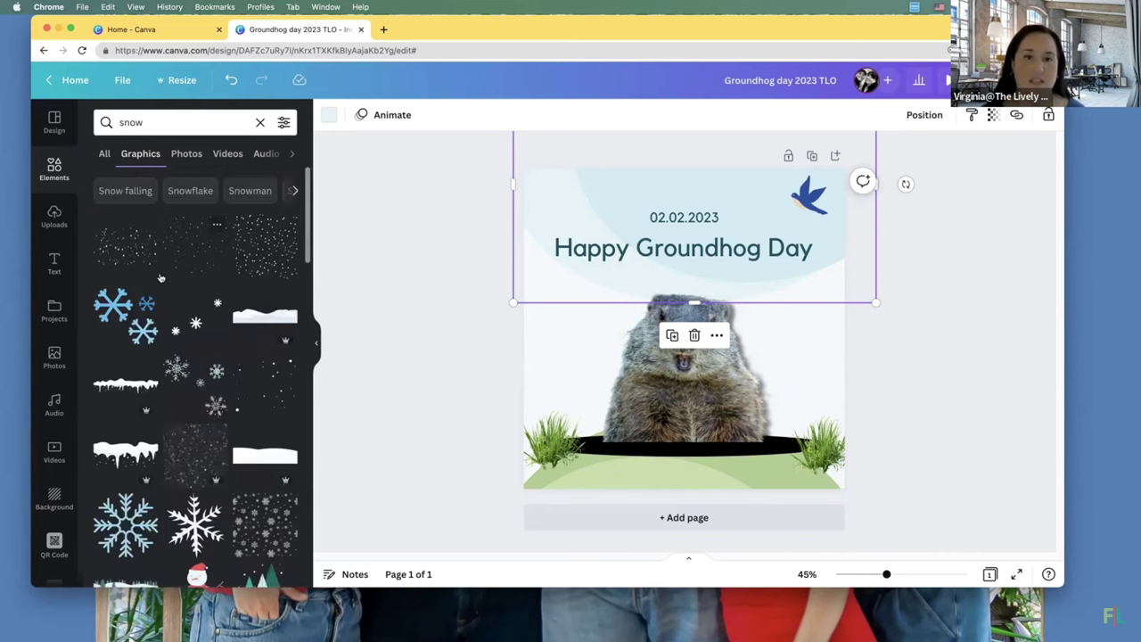
# - Try adding an animated white snowflake graphic from the Snowflake suggestions to the design
pyautogui.click(202, 191)
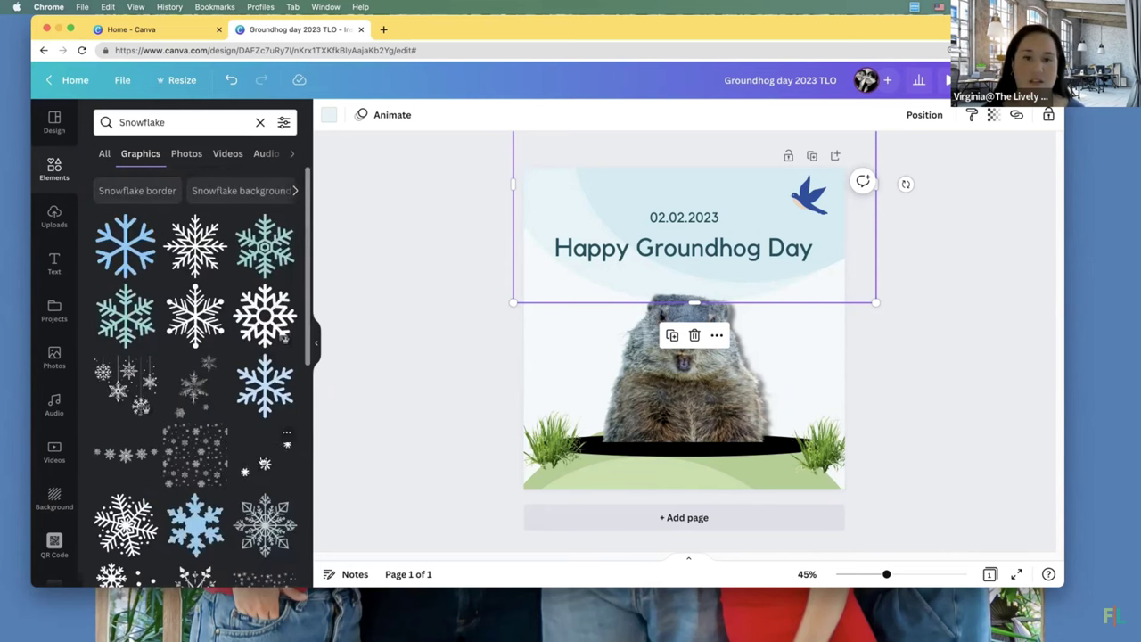
pyautogui.click(258, 470)
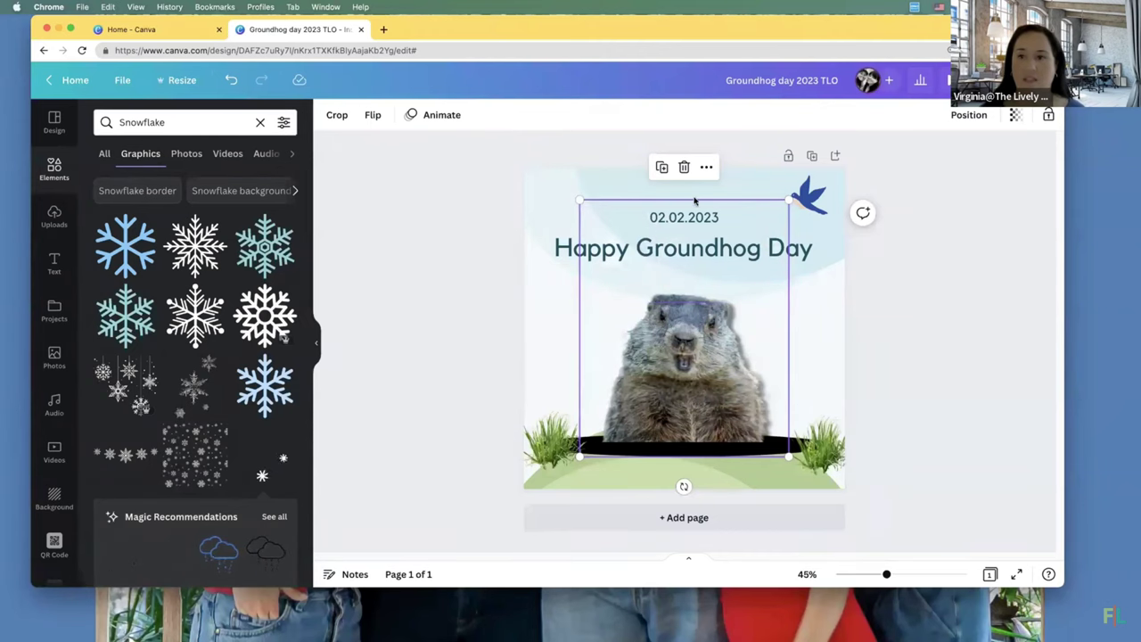
pyautogui.click(230, 80)
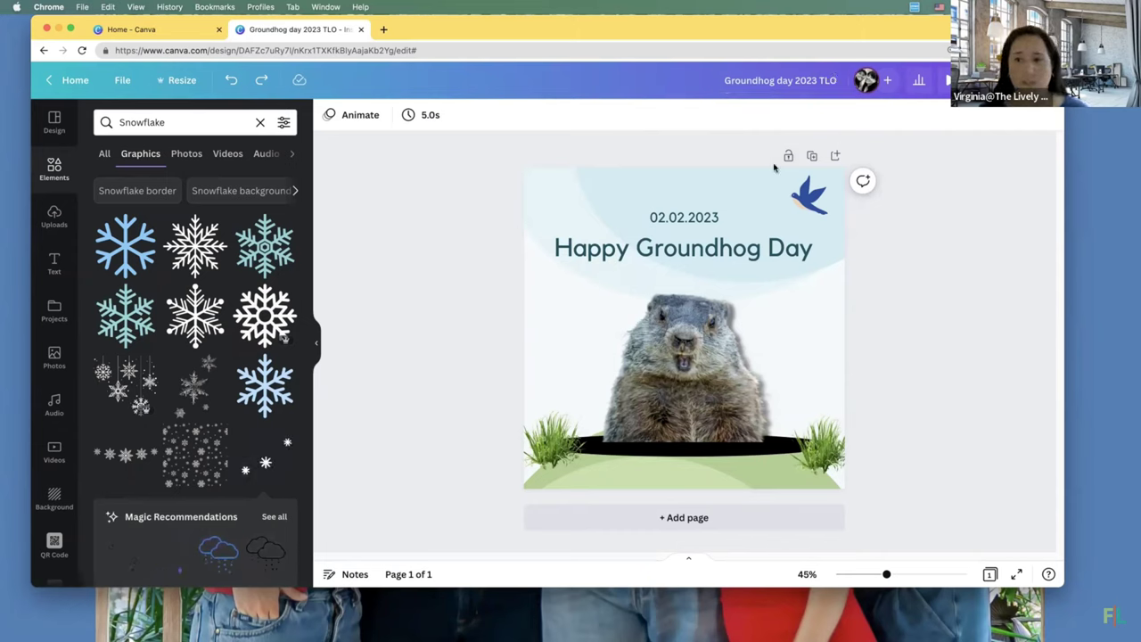
# - Delete the pale blue rounded shapes behind the date and the Happy Groundhog Day heading
pyautogui.click(636, 207)
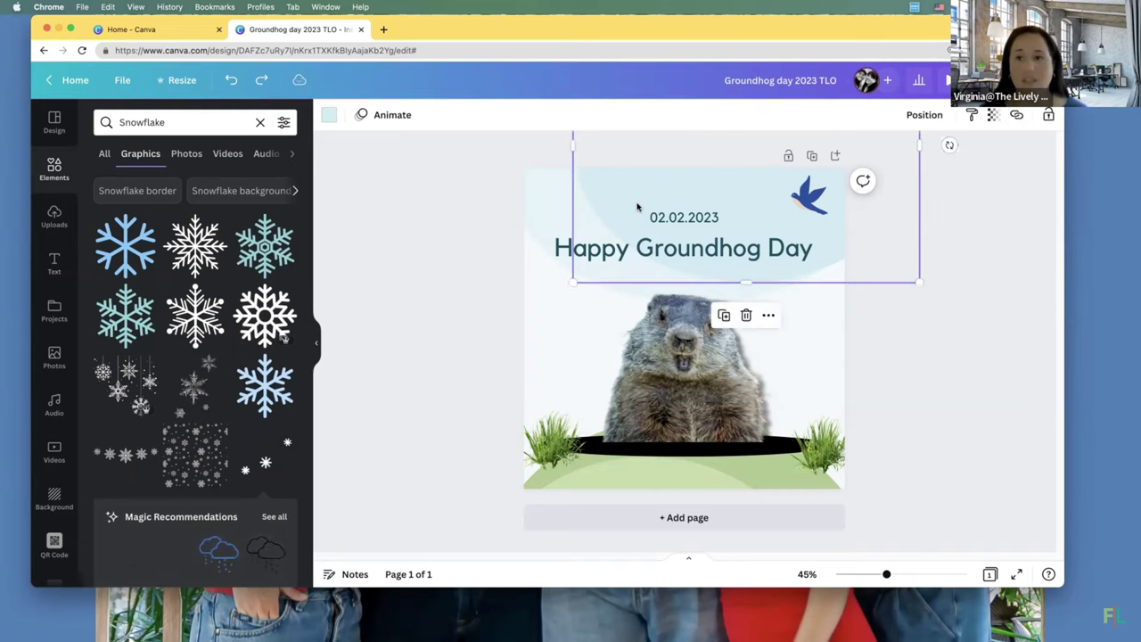
pyautogui.press('Delete')
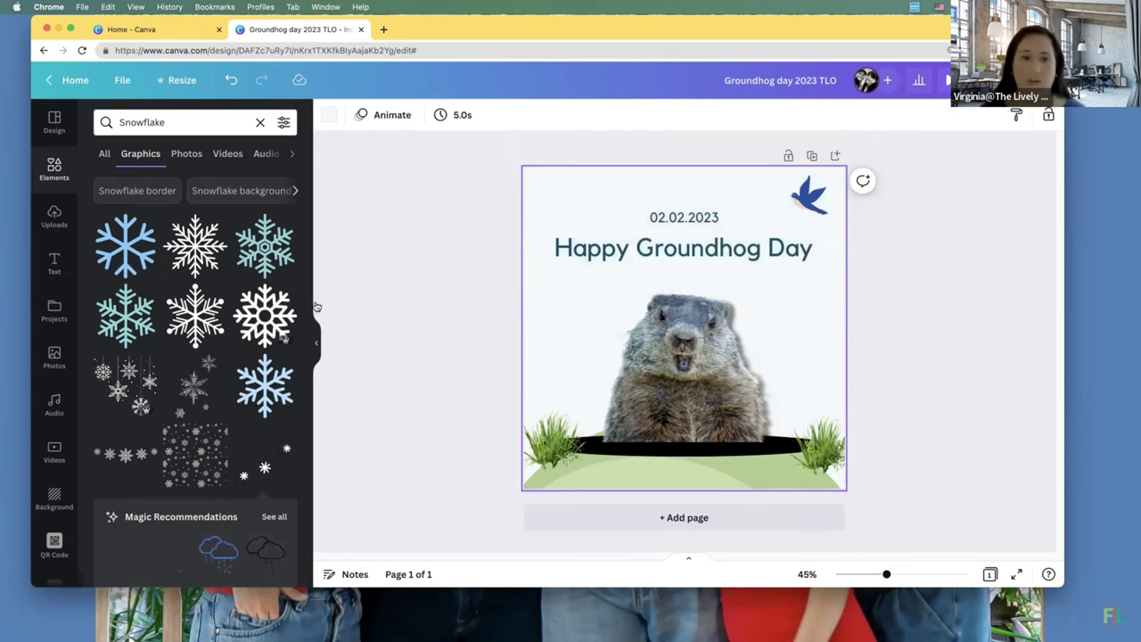
# - Search the photo library for "sky" and add the bright blue sky photo with scattered white clouds
pyautogui.click(54, 356)
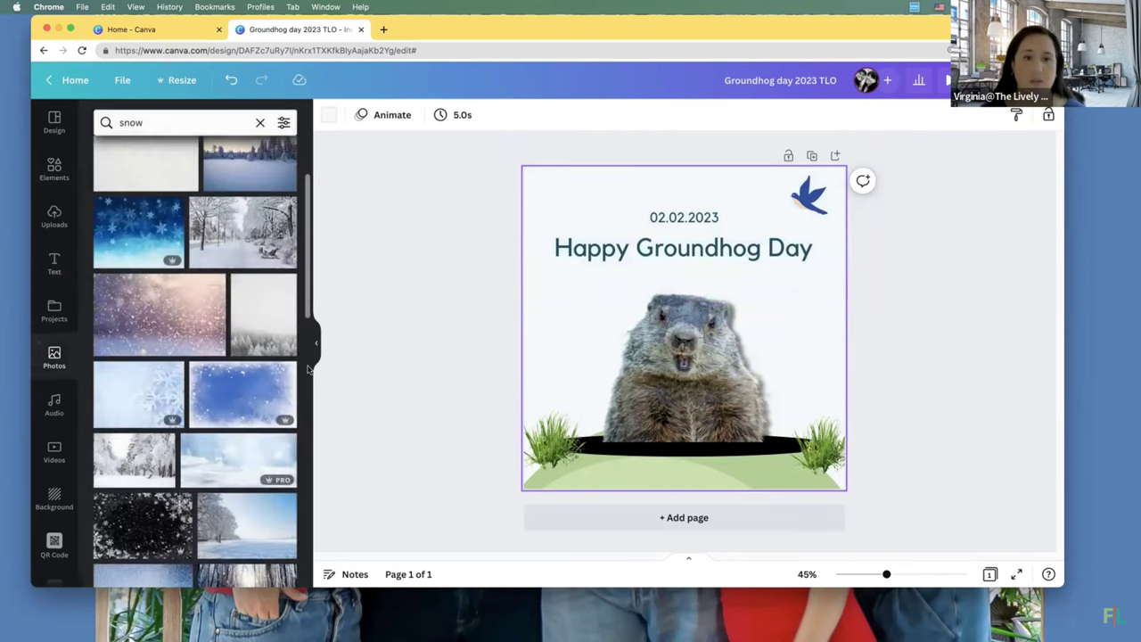
pyautogui.click(205, 122)
pyautogui.click(259, 122)
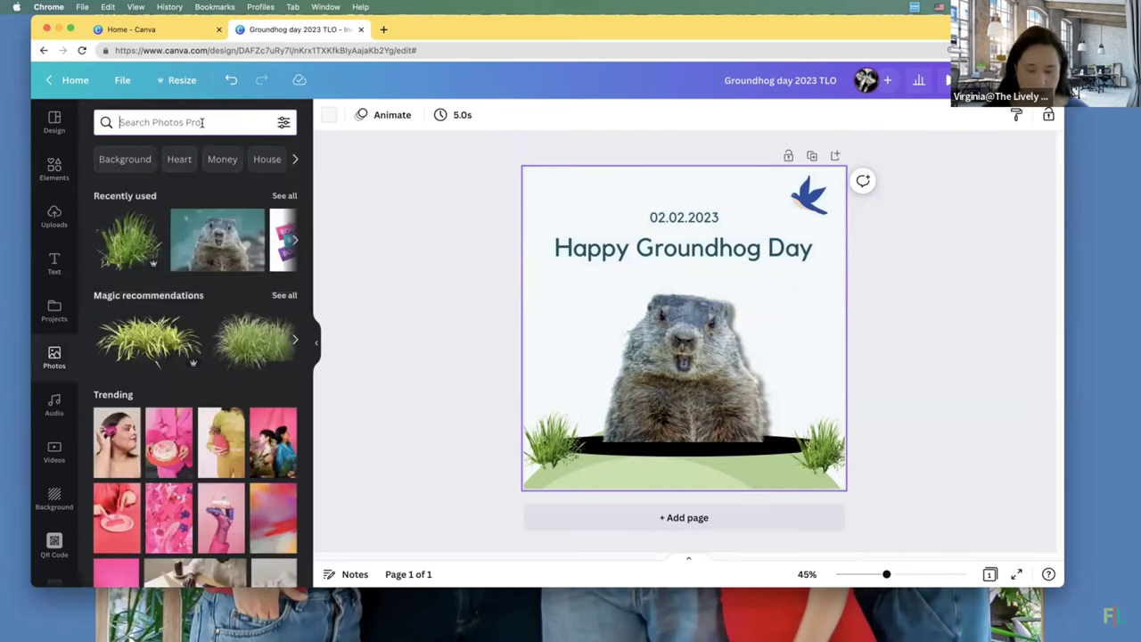
pyautogui.write('sky')
pyautogui.press('Return')
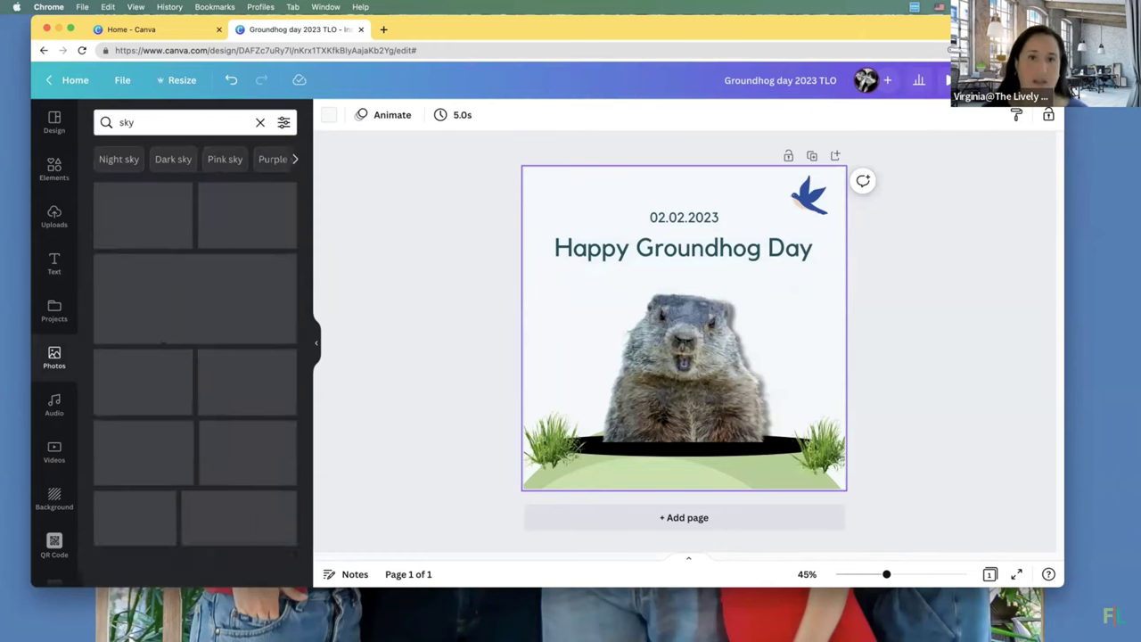
pyautogui.scroll(-5, 221, 455)
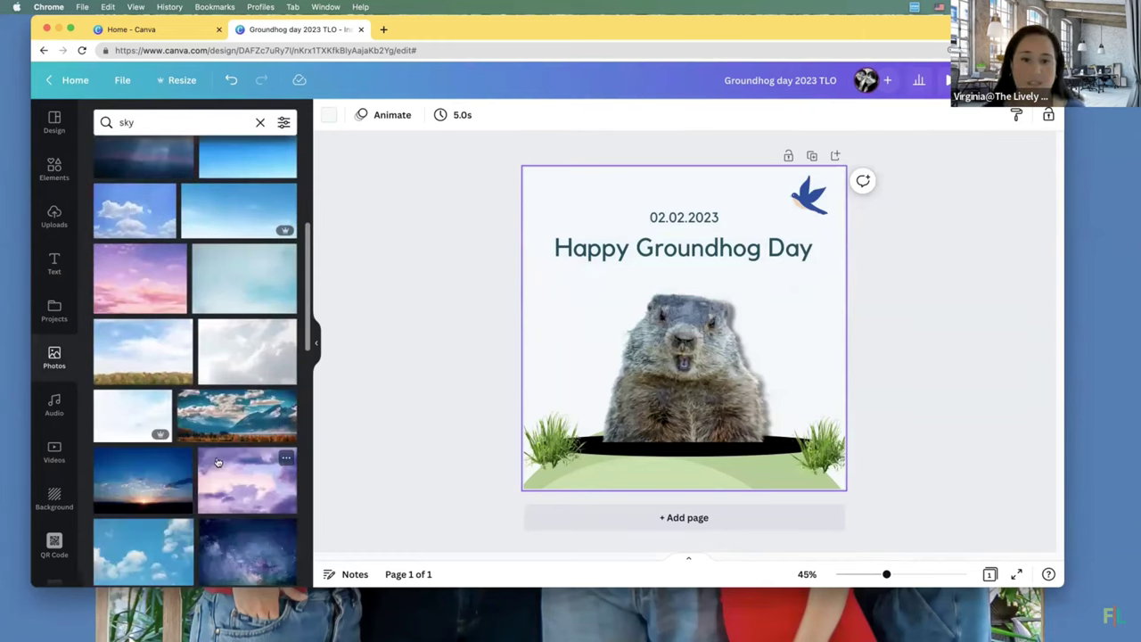
pyautogui.scroll(-1, 219, 465)
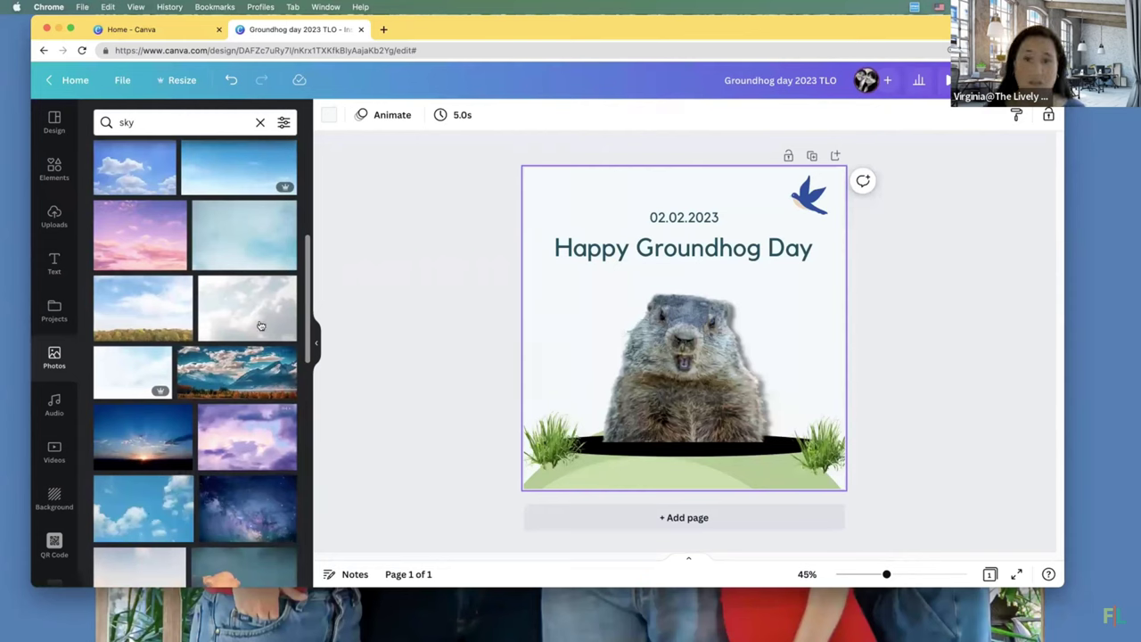
pyautogui.scroll(-3, 179, 397)
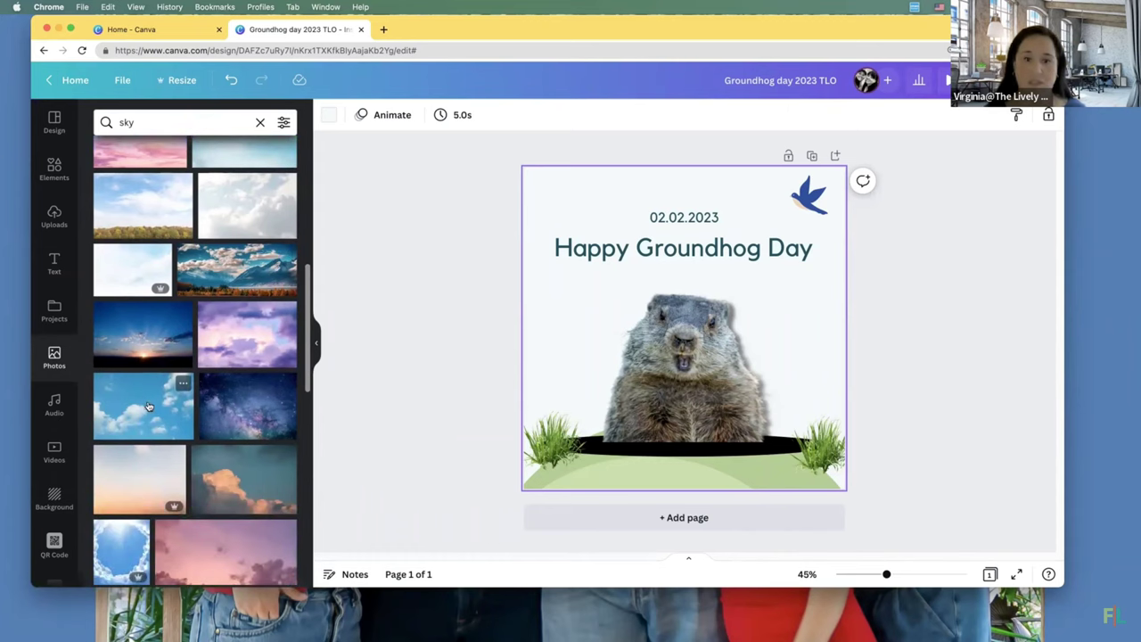
pyautogui.click(149, 407)
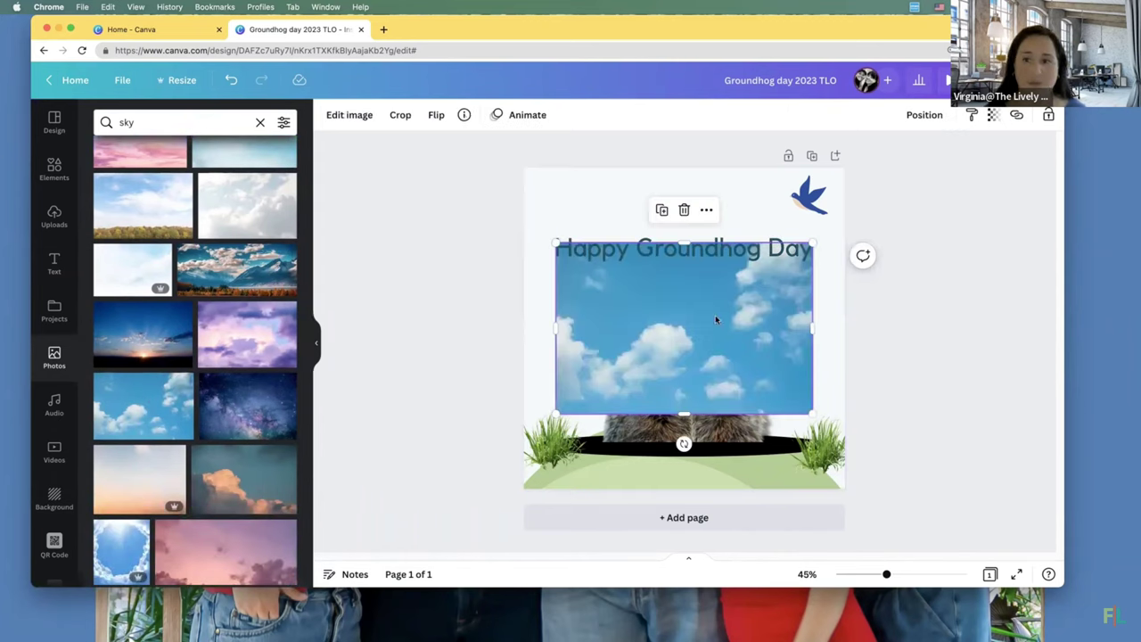
# - Replace the page background with the blue sky photo
pyautogui.moveTo(733, 329); pyautogui.dragTo(740, 291)
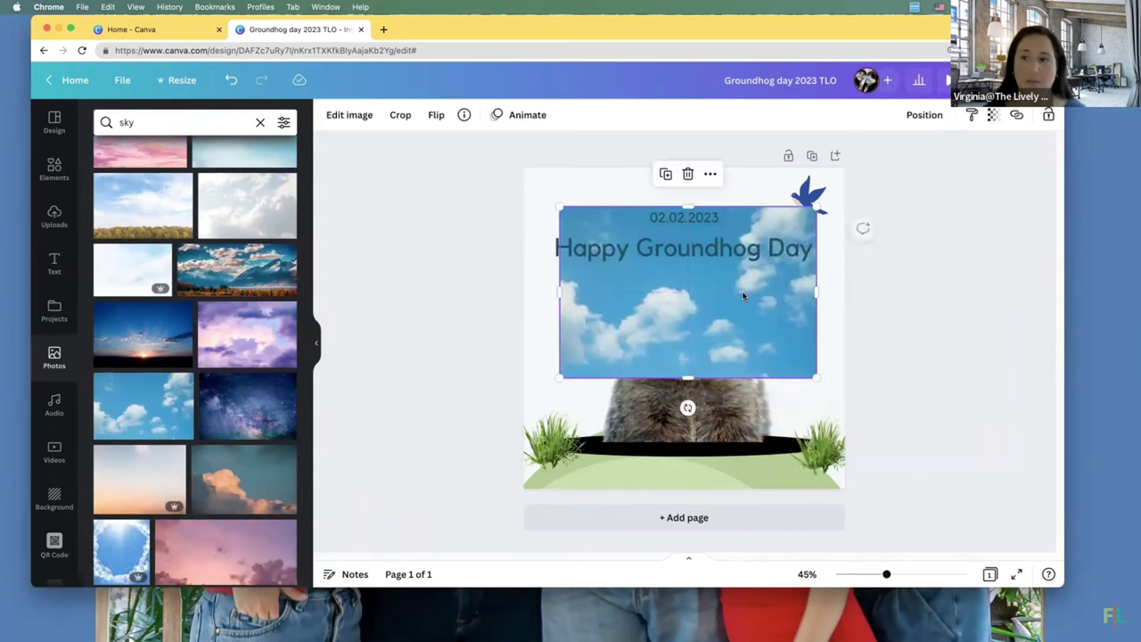
pyautogui.rightClick(743, 296)
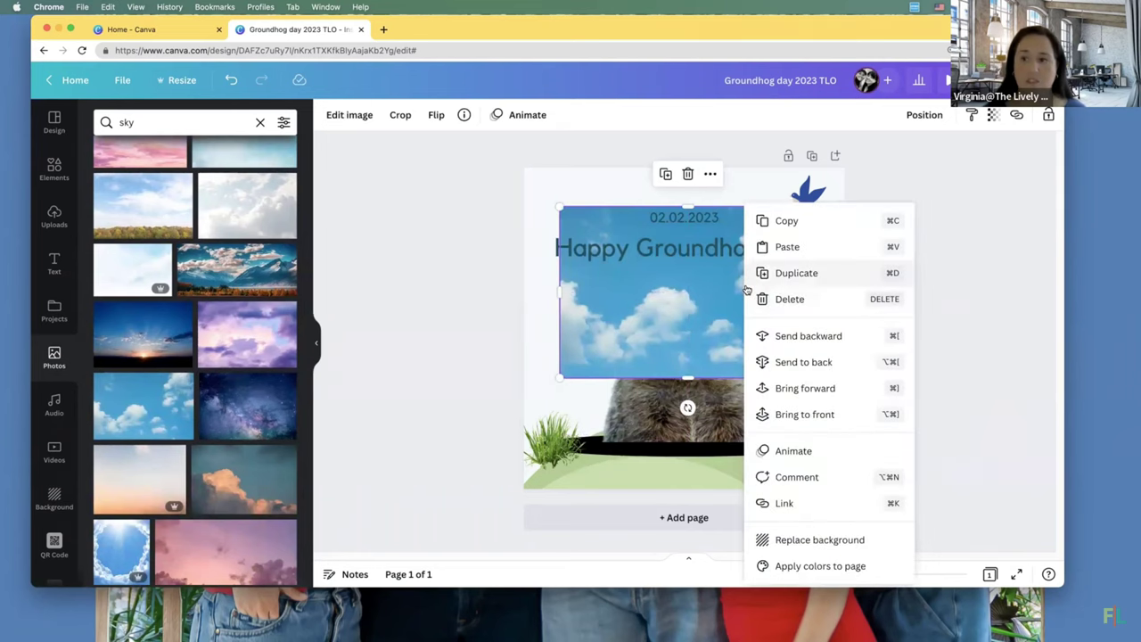
pyautogui.click(813, 541)
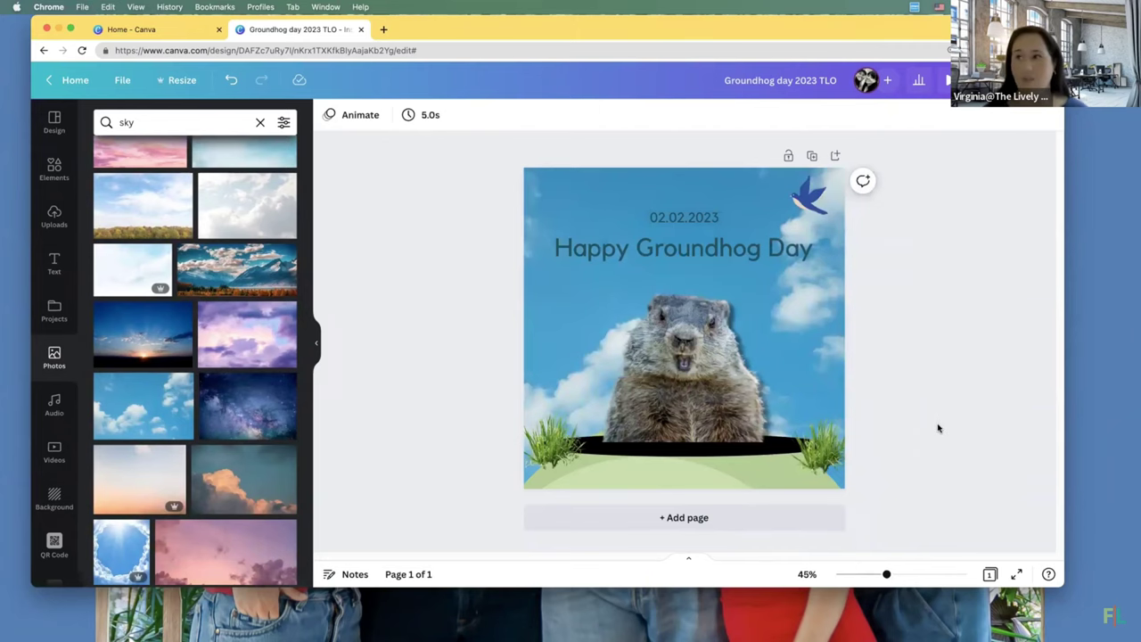
# - Preview the animated design, then return to the editor
pyautogui.click(946, 81)
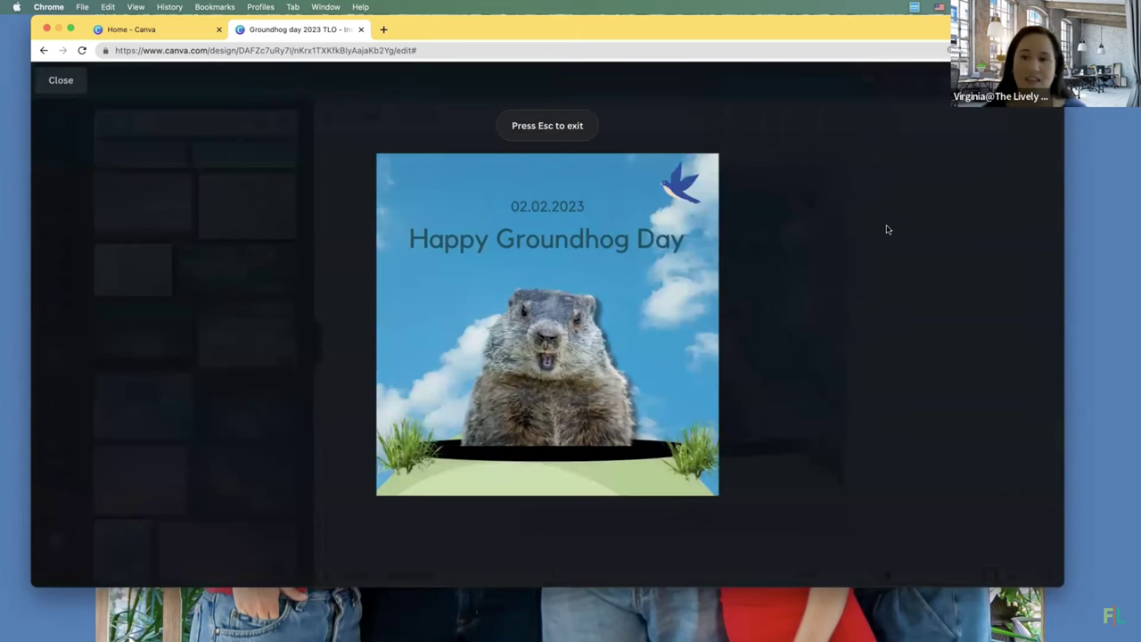
pyautogui.click(59, 81)
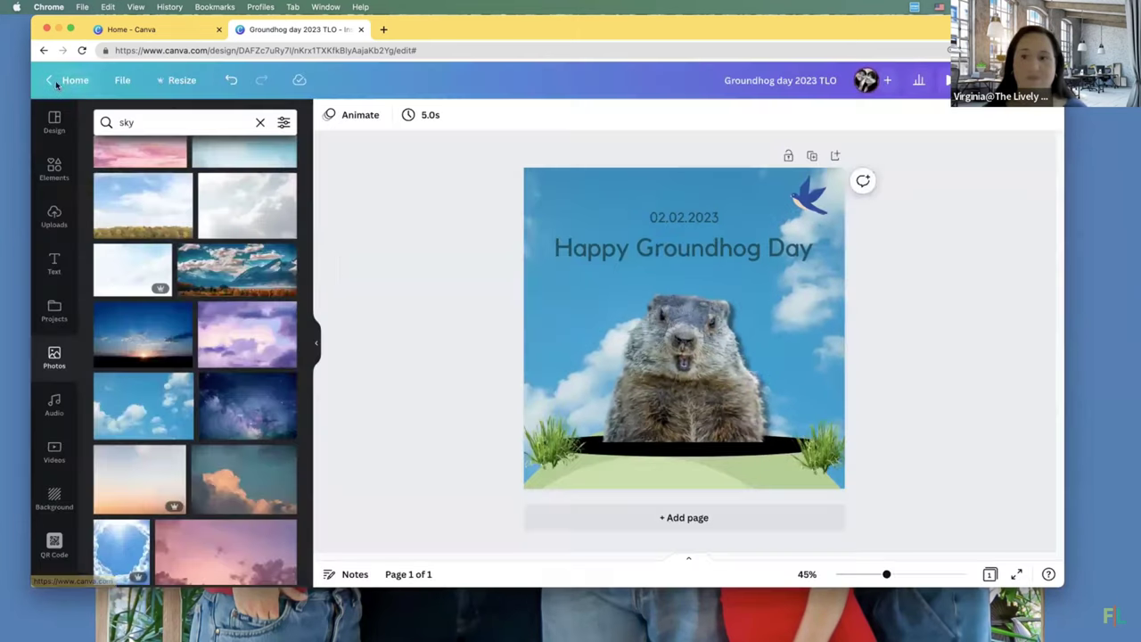
# - Add The Lively Office plant-pot logo from the uploads, shrink it and place it in the upper-left corner of the design
pyautogui.click(55, 224)
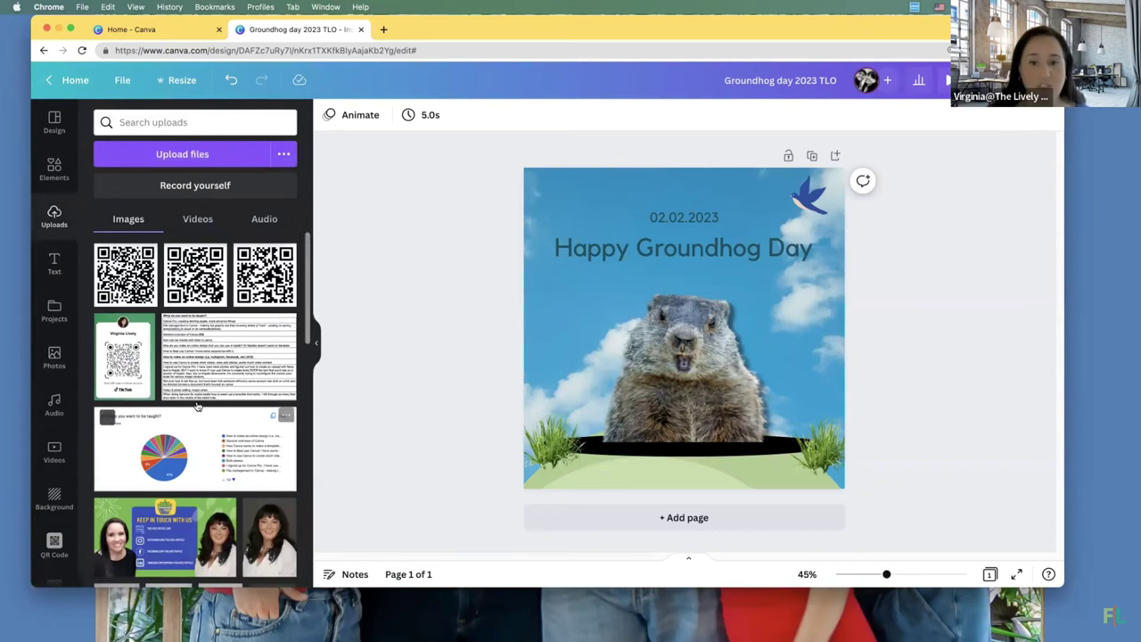
pyautogui.scroll(-10, 196, 428)
pyautogui.scroll(-10, 266, 454)
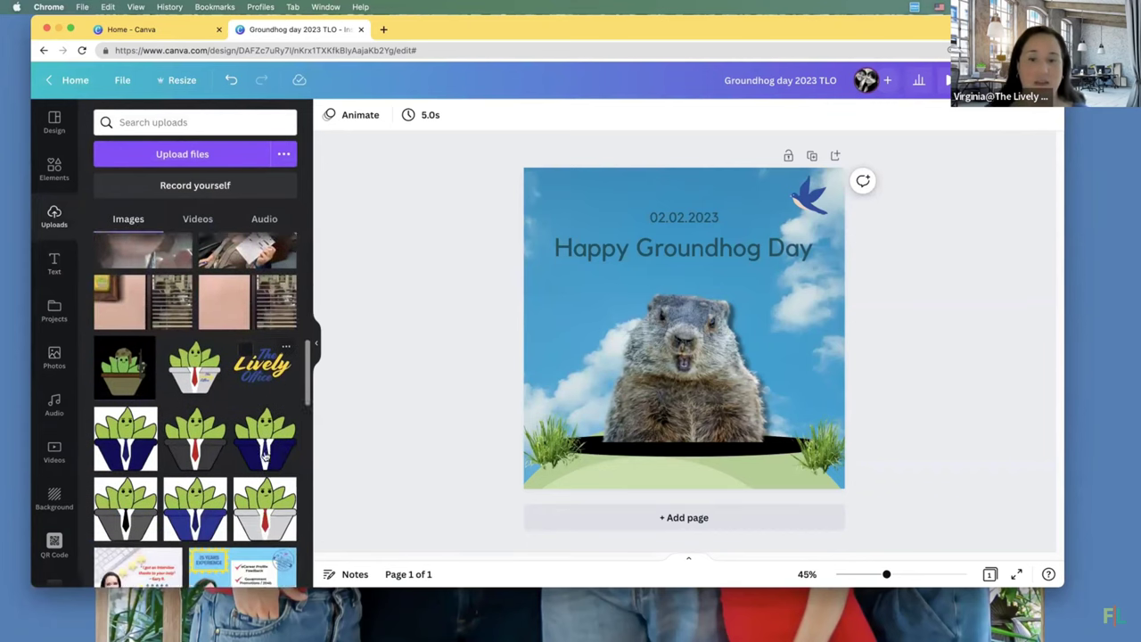
pyautogui.scroll(10, 264, 455)
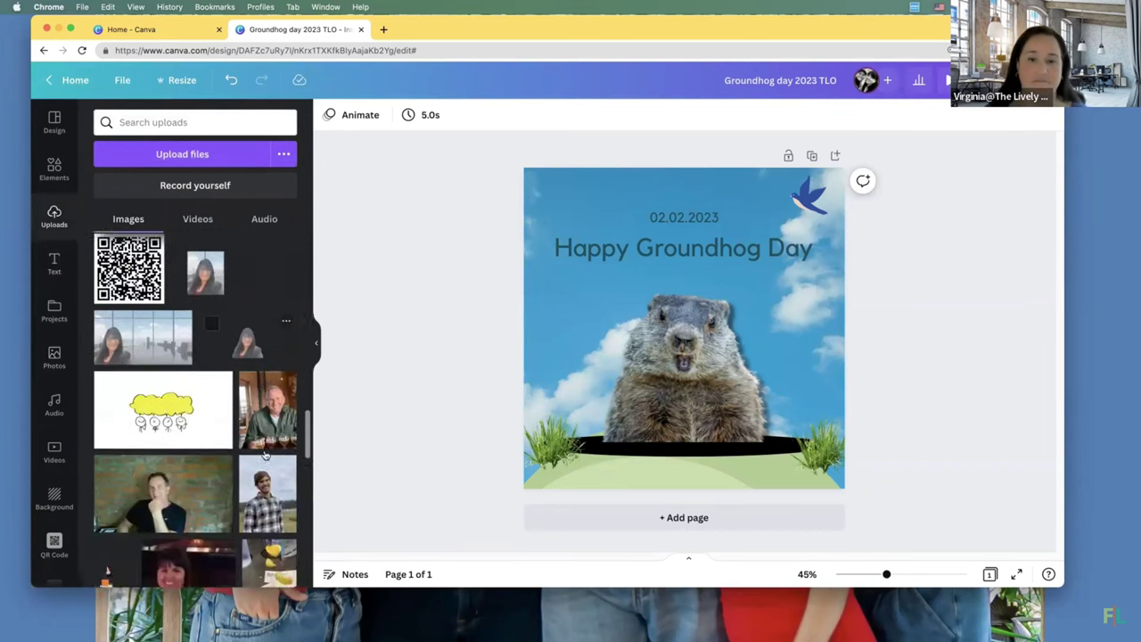
pyautogui.click(263, 429)
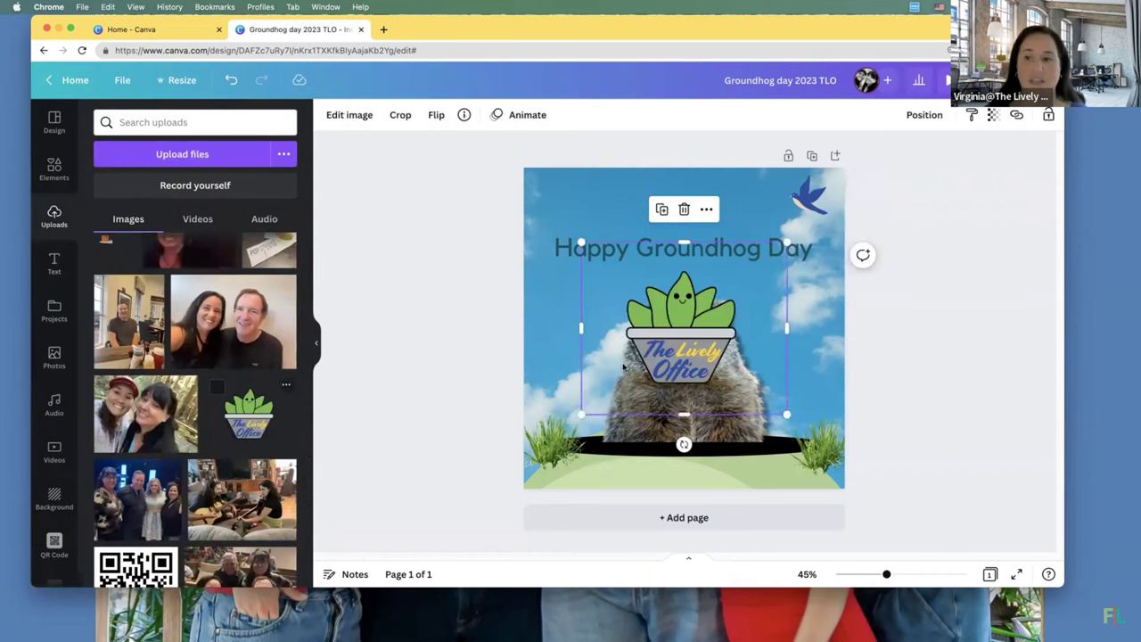
pyautogui.moveTo(783, 245); pyautogui.dragTo(711, 306)
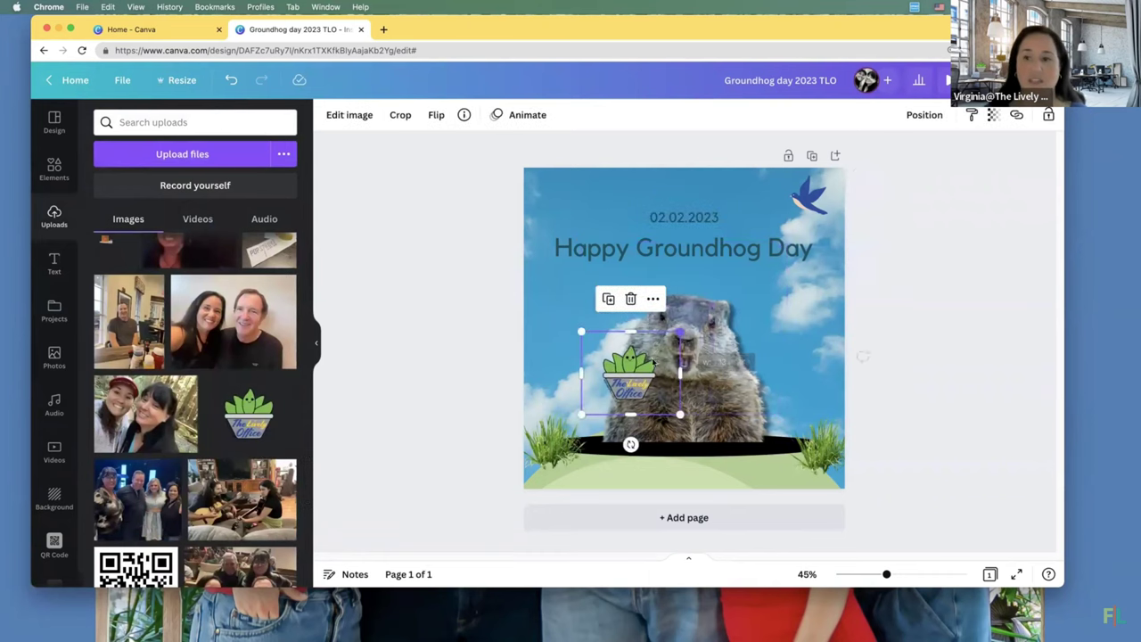
pyautogui.moveTo(628, 374); pyautogui.dragTo(557, 203)
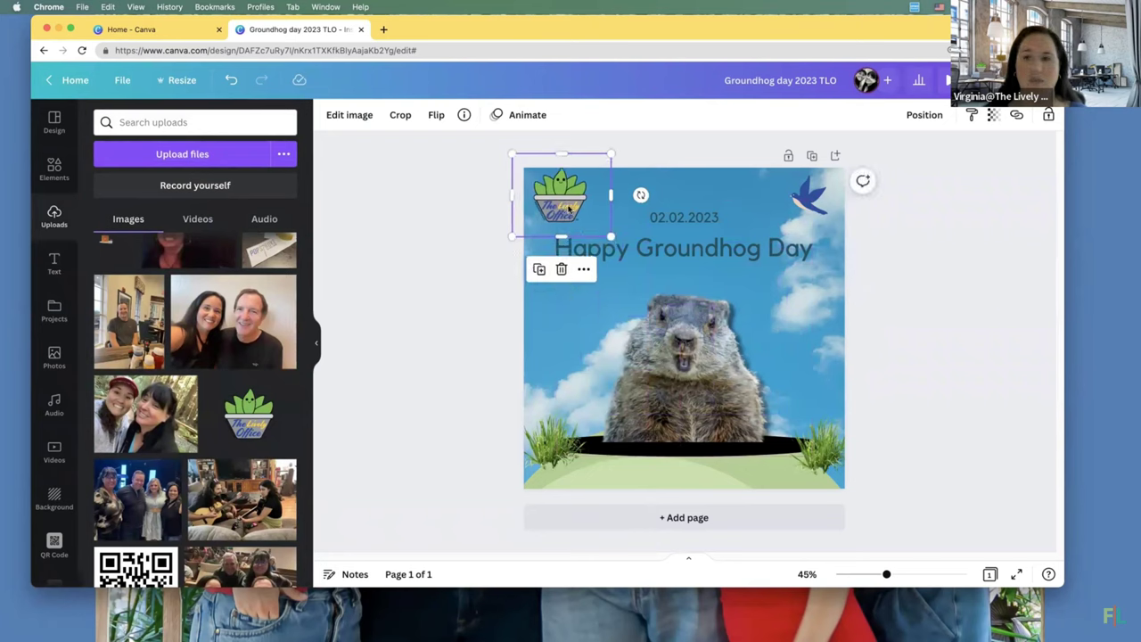
# - Set the logo's transparency to 56 and nudge it slightly closer to the left edge of the design
pyautogui.click(994, 121)
pyautogui.moveTo(988, 167); pyautogui.dragTo(941, 170)
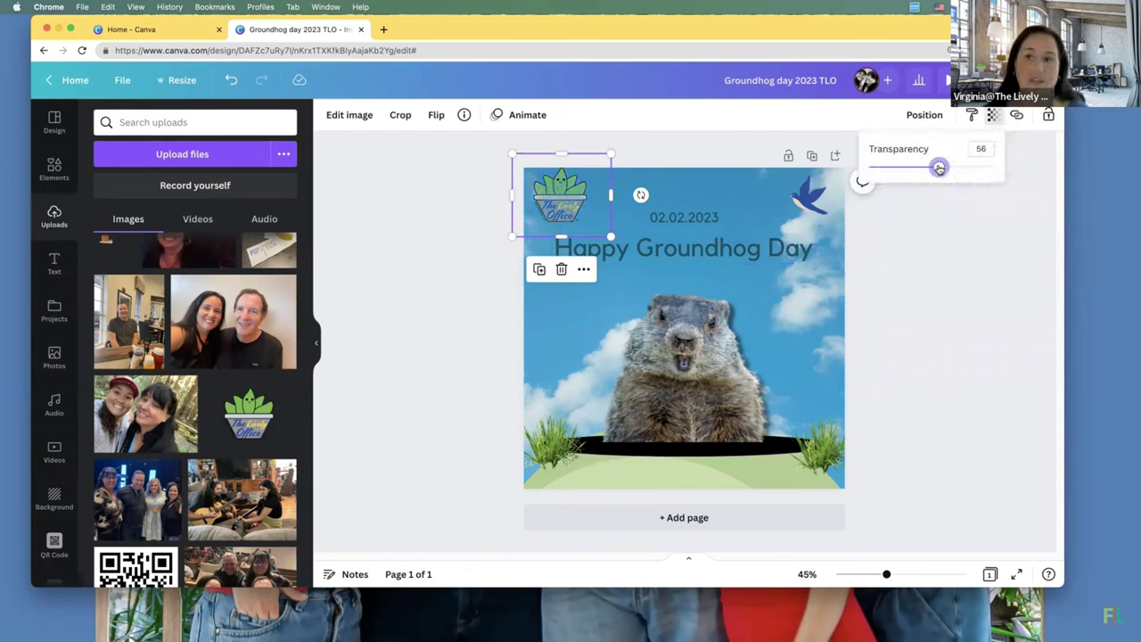
pyautogui.moveTo(577, 205); pyautogui.dragTo(570, 207)
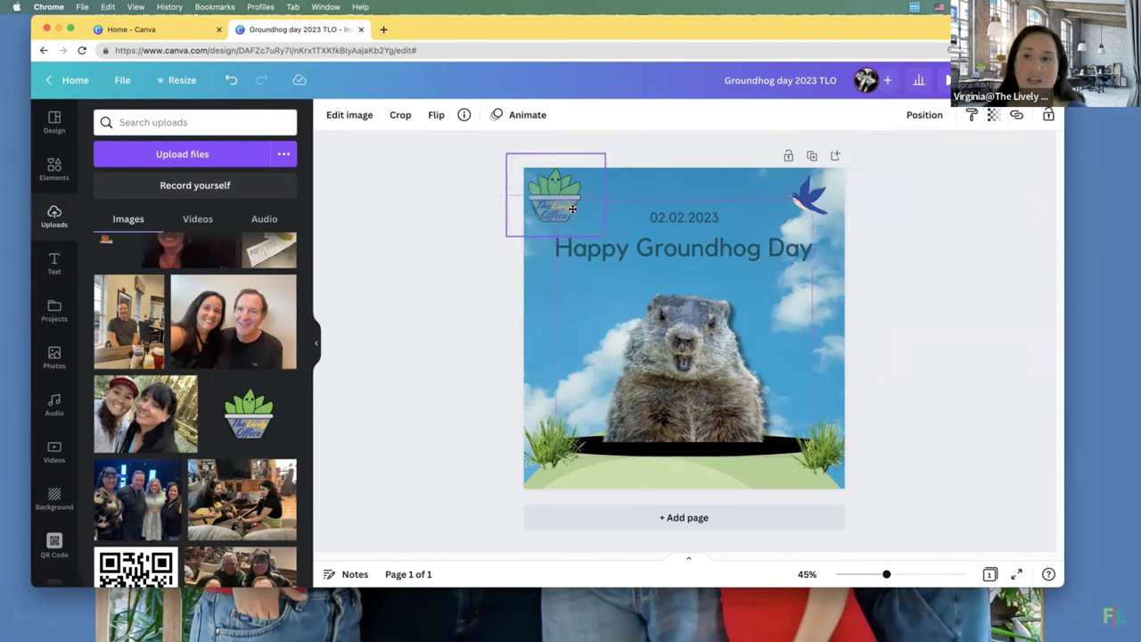
# - Preview the animated design with the semi-transparent logo, closing the preview when done
pyautogui.click(904, 288)
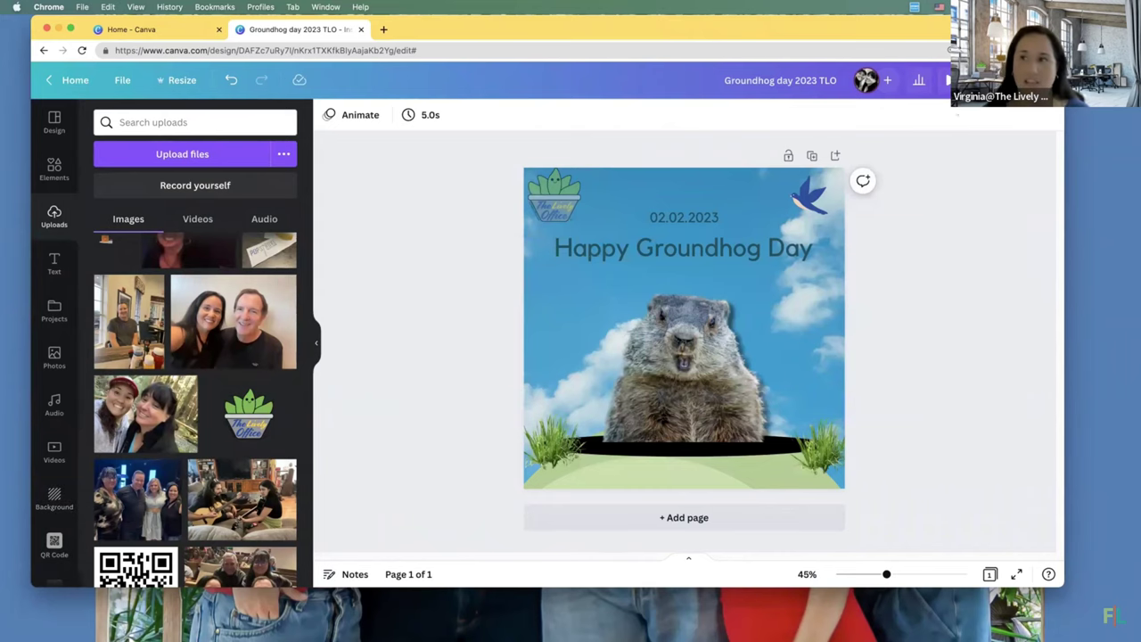
pyautogui.click(947, 80)
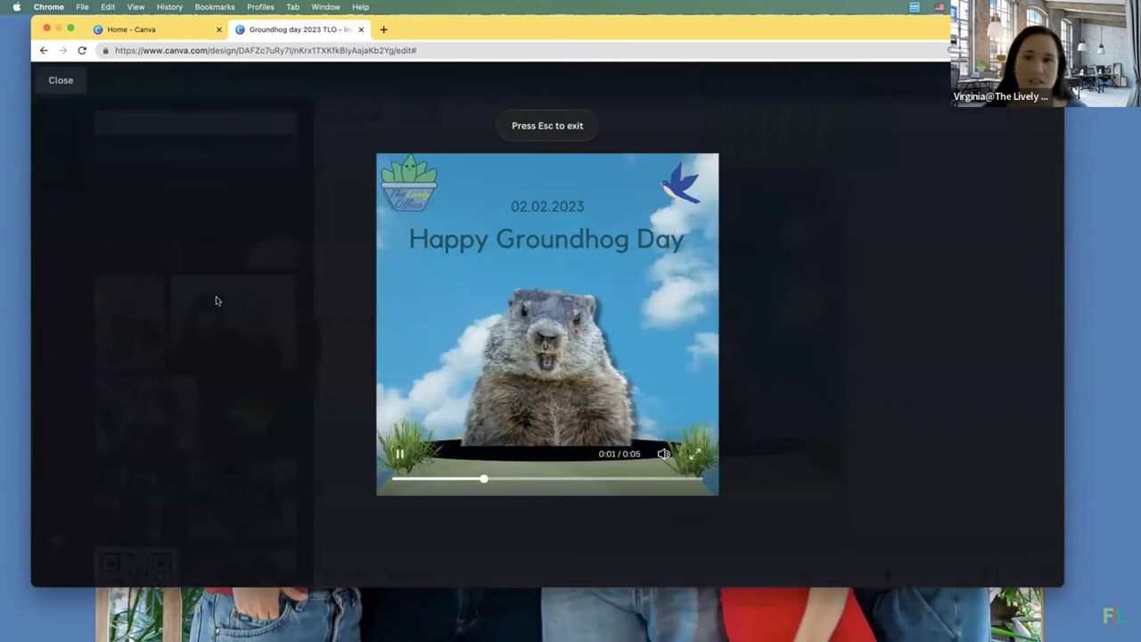
pyautogui.click(61, 82)
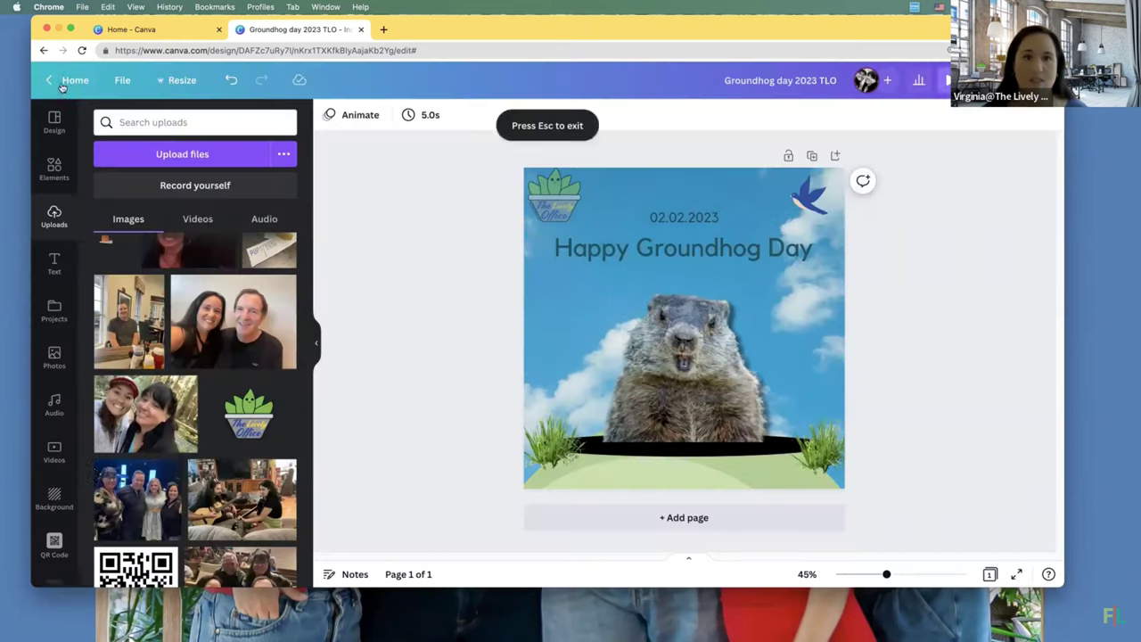
# - Generate a QR code for thelivelyoffice.com, shrink it and place it beside the groundhog near the design's right edge
pyautogui.click(54, 544)
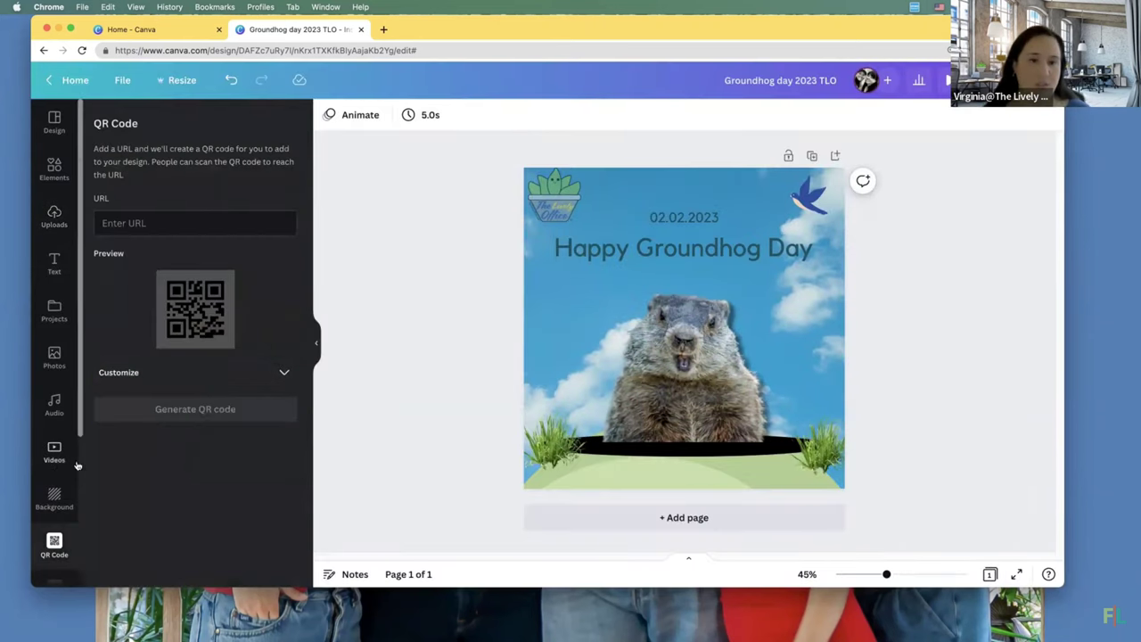
pyautogui.click(153, 223)
pyautogui.write('the')
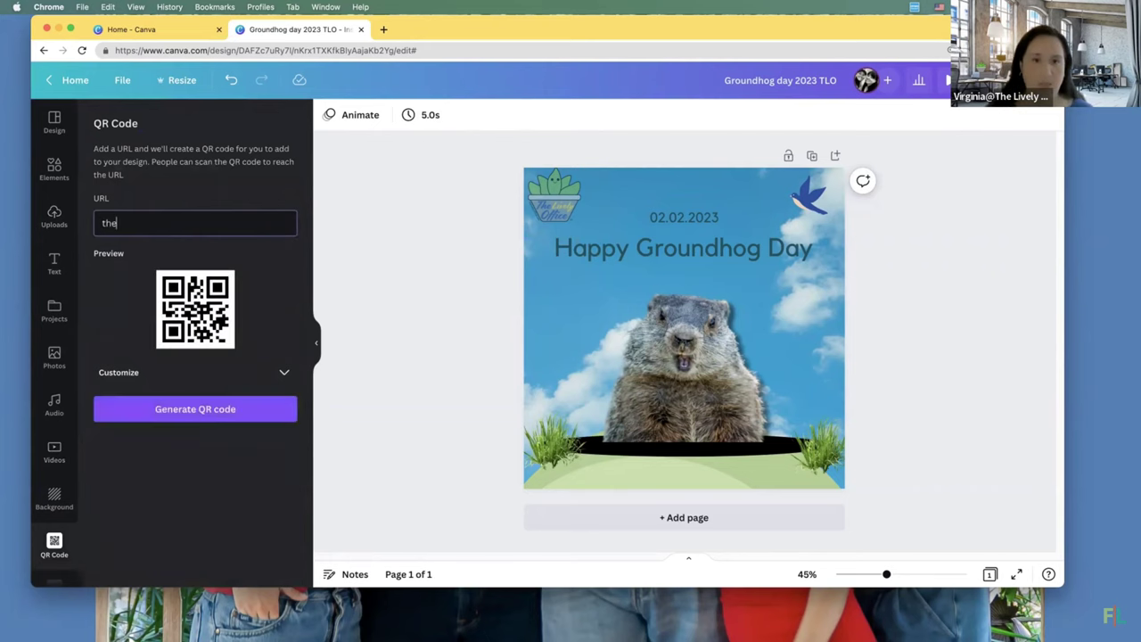
pyautogui.write('livelyoffice.com')
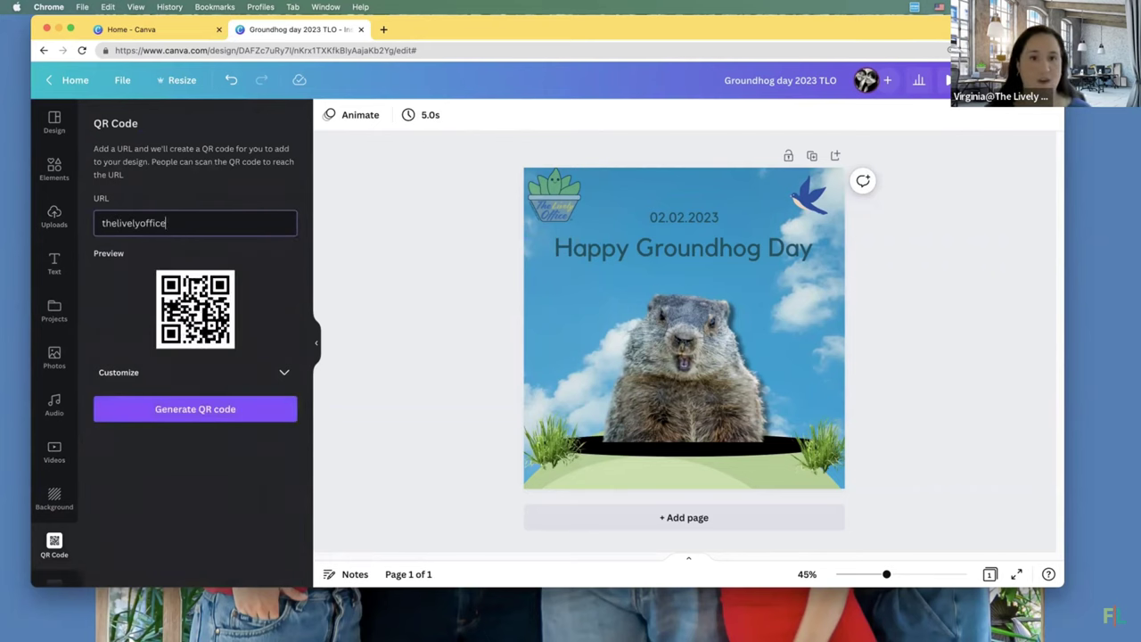
pyautogui.click(205, 413)
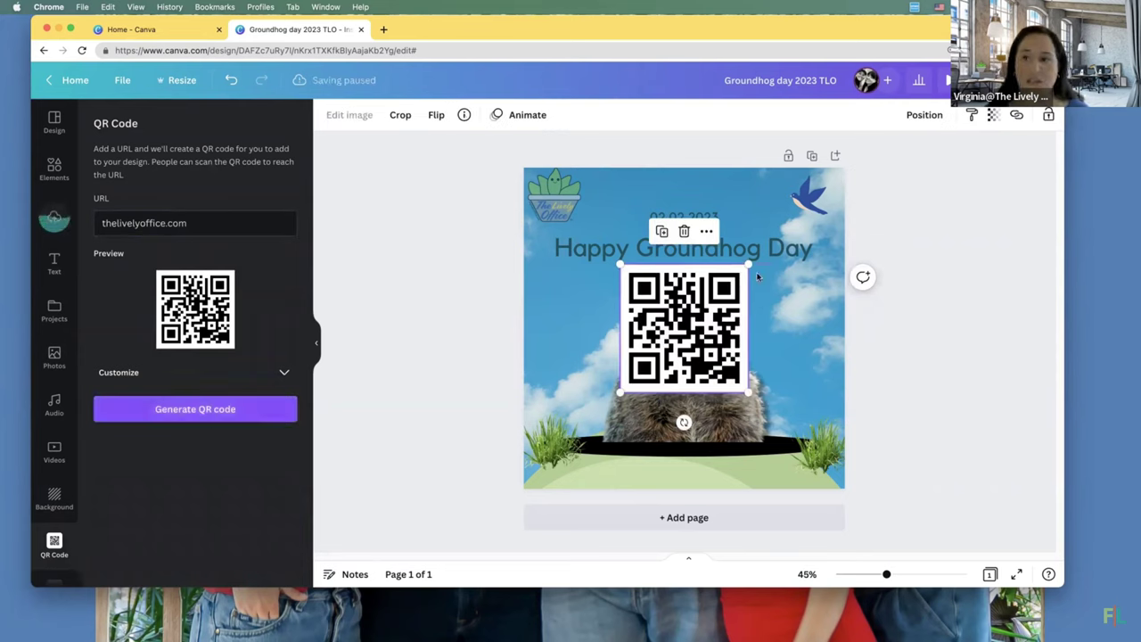
pyautogui.moveTo(749, 266); pyautogui.dragTo(825, 320)
pyautogui.click(926, 384)
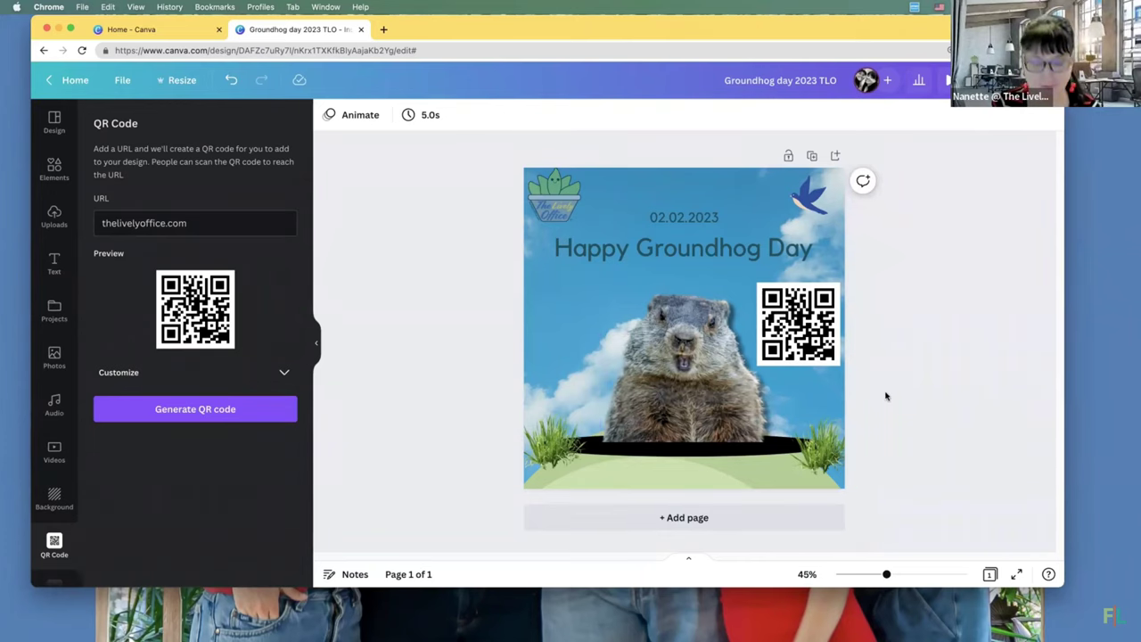
# - Delete the QR code beside the groundhog
pyautogui.click(821, 337)
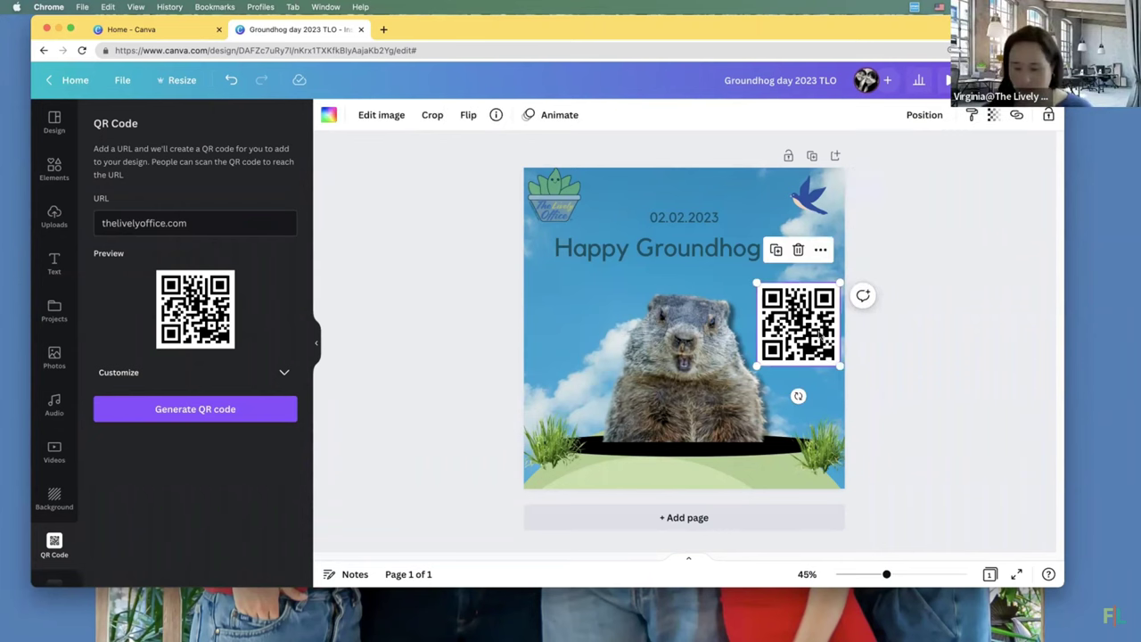
pyautogui.press('Delete')
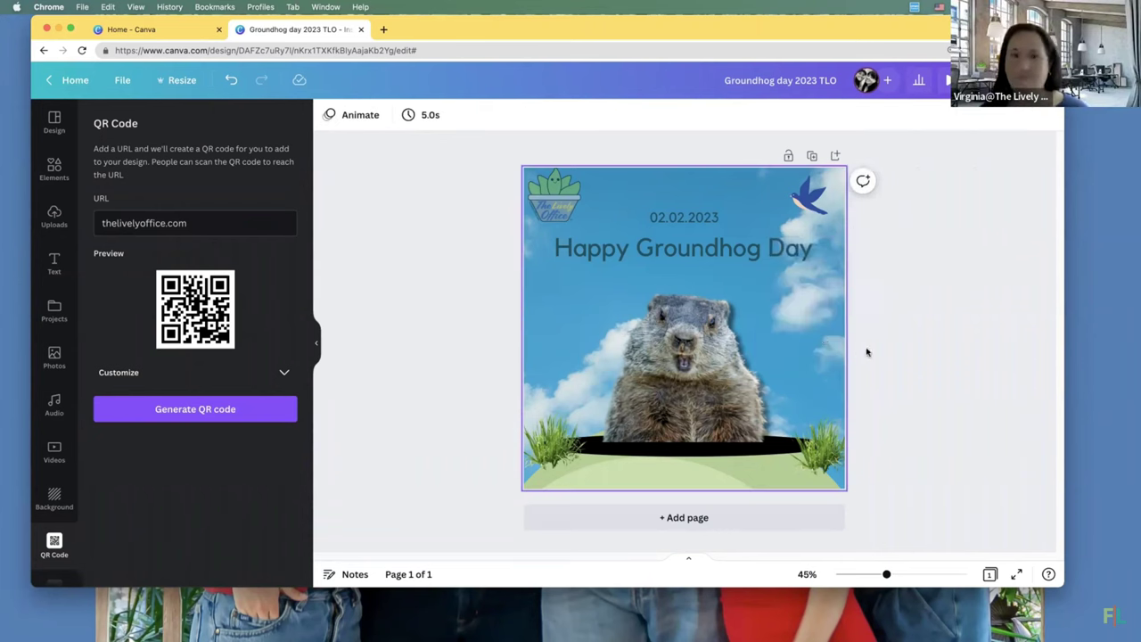
# - Leave the design and browse the saved items on the Projects page
pyautogui.click(79, 80)
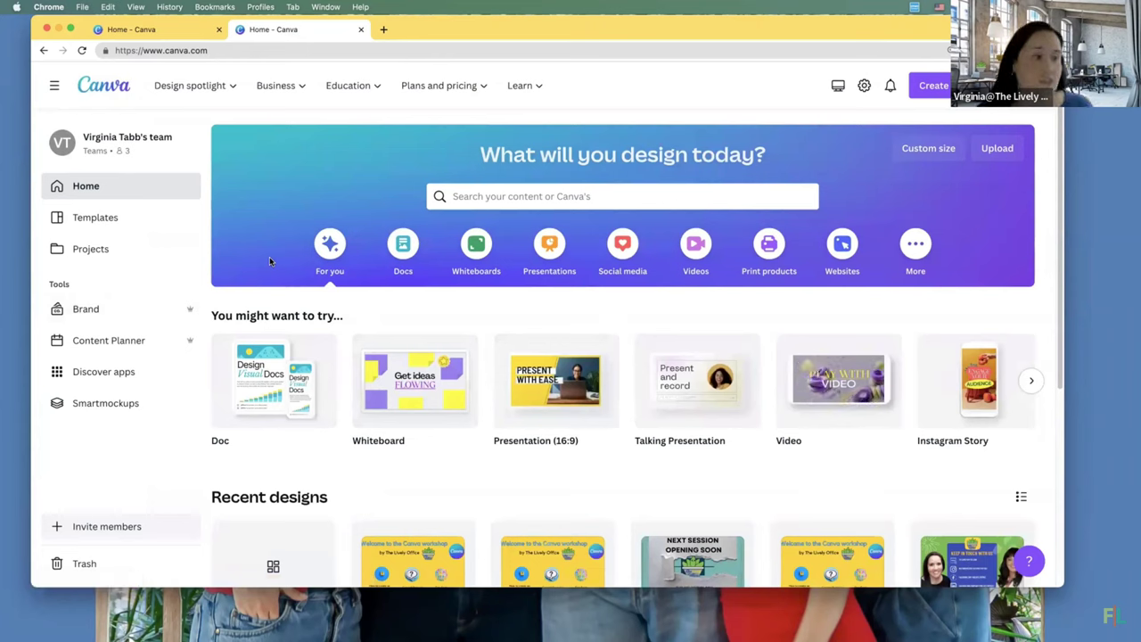
pyautogui.click(101, 252)
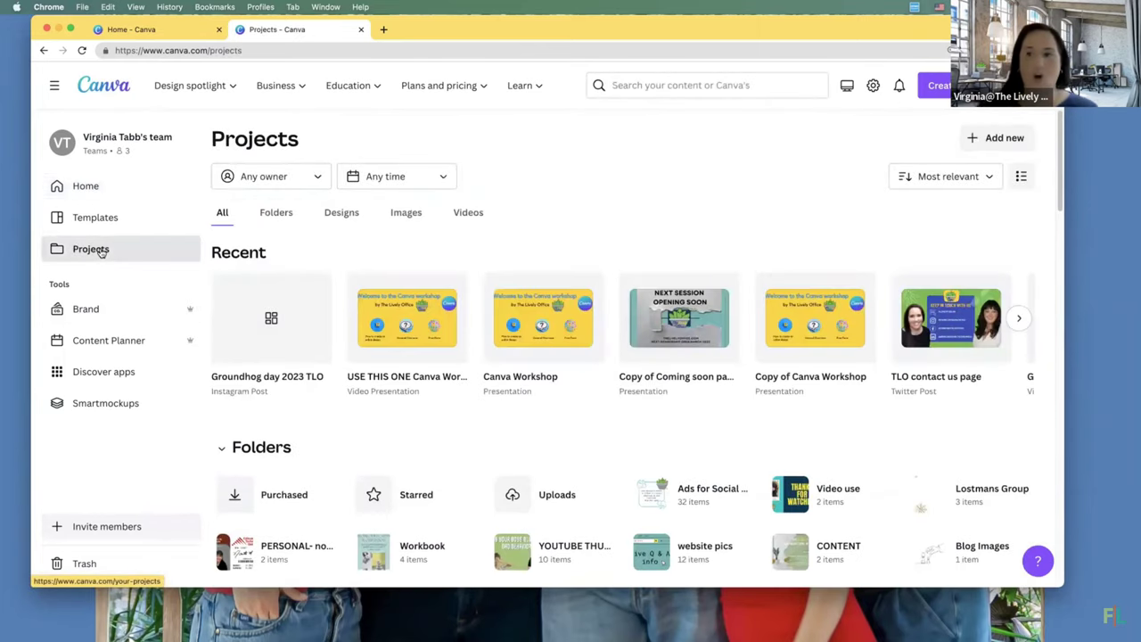
pyautogui.scroll(-12, 453, 452)
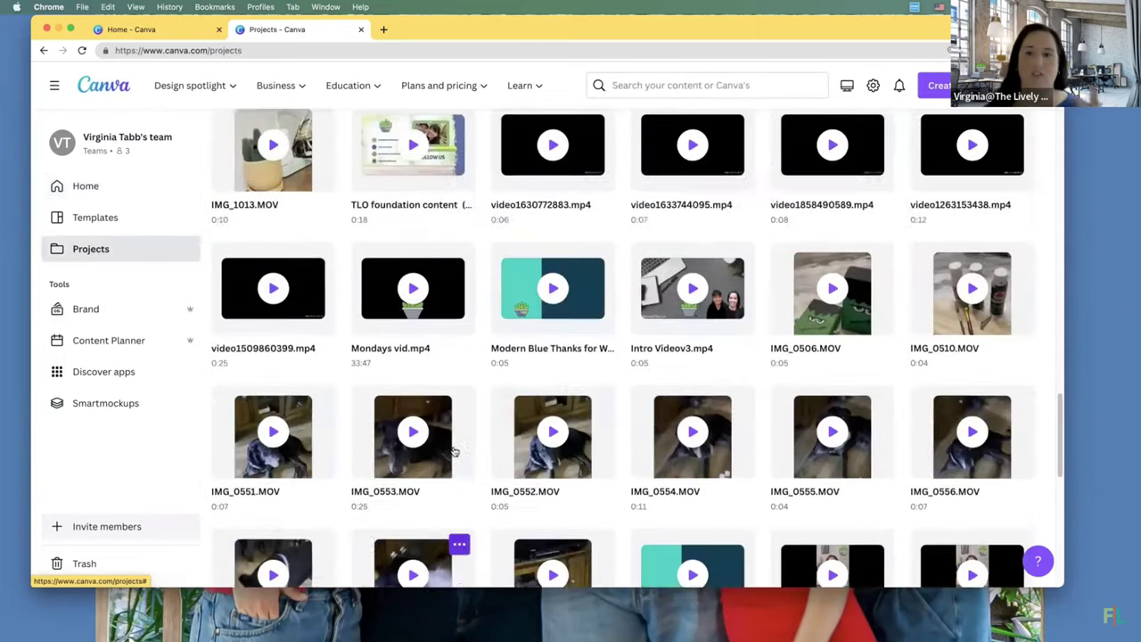
pyautogui.scroll(15, 453, 452)
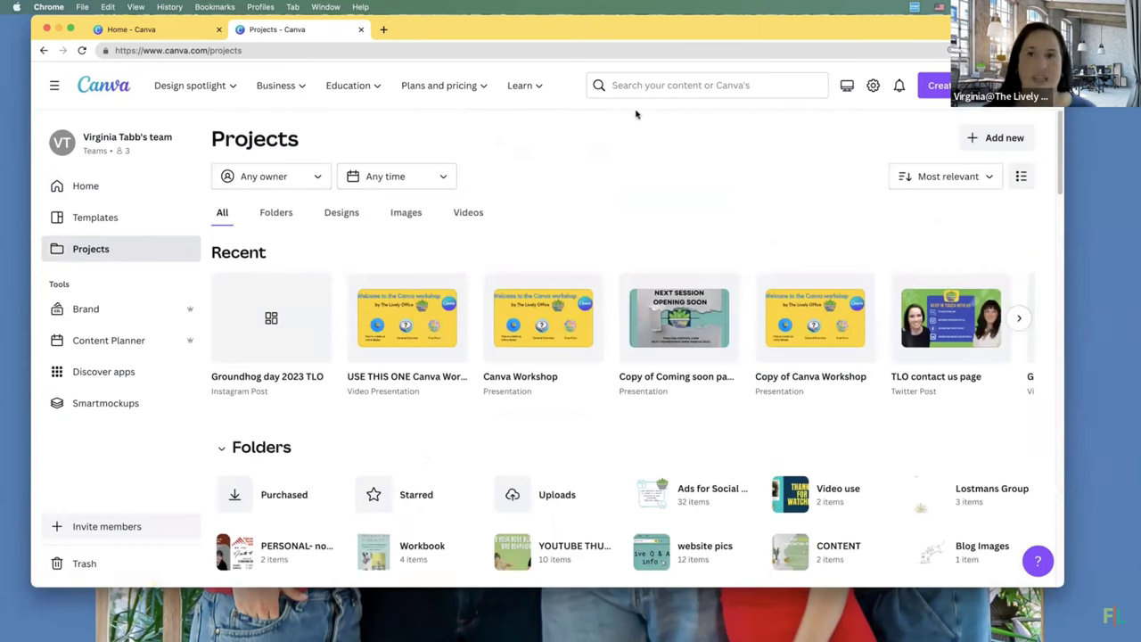
# - Search the projects for groundhog and reopen the Groundhog day 2023 TLO design
pyautogui.click(642, 87)
pyautogui.write('groundhog')
pyautogui.press('Return')
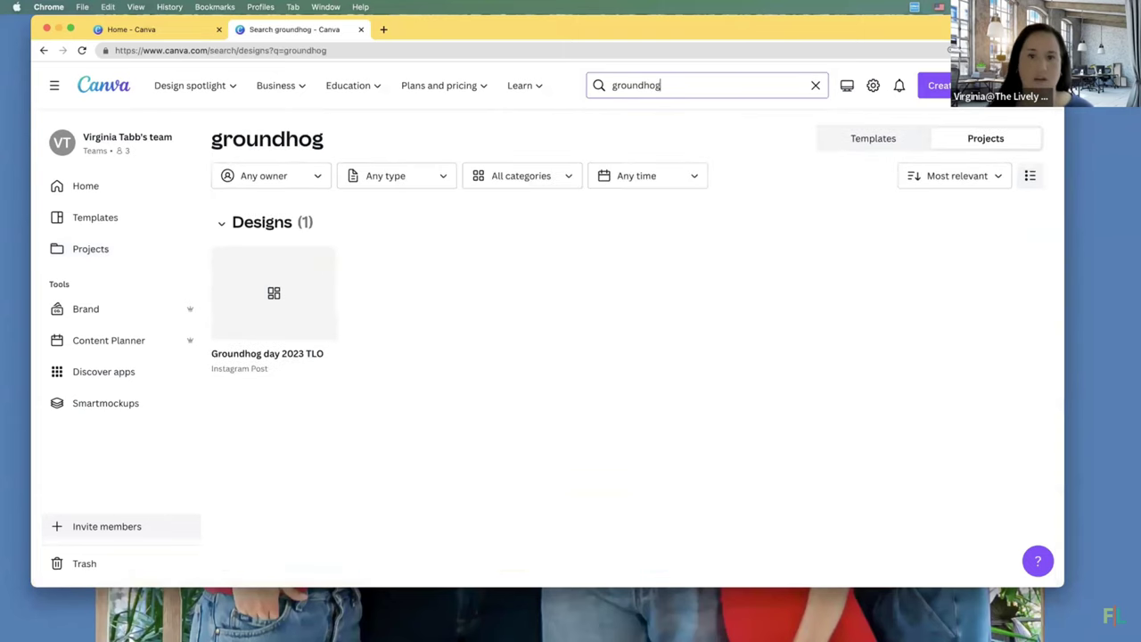
pyautogui.click(289, 312)
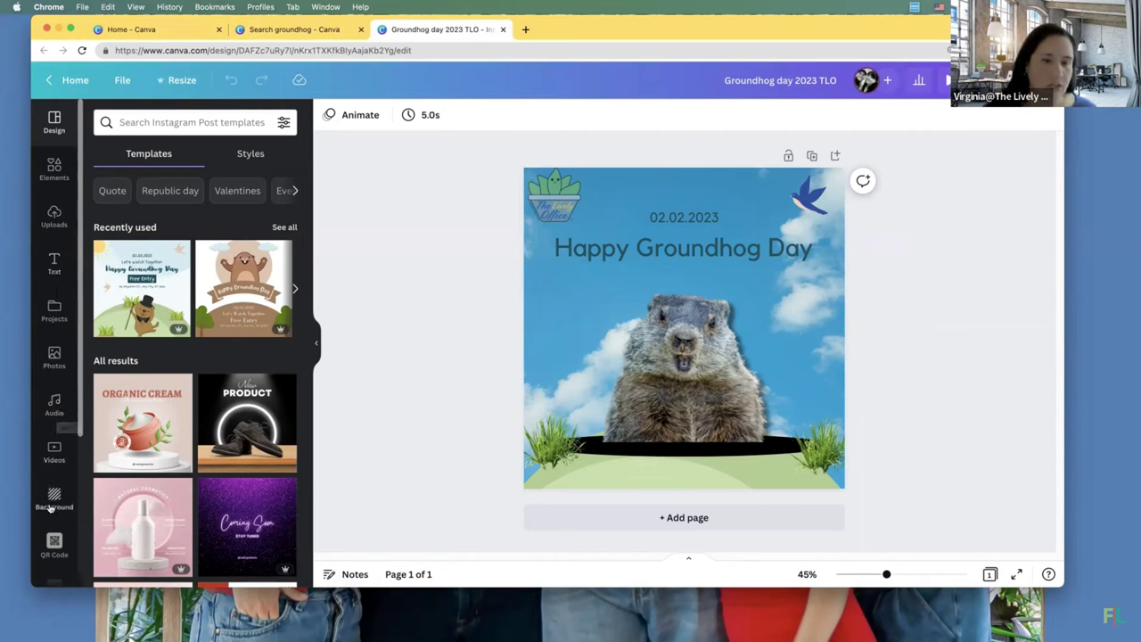
# - Enter theflippedlifestyle.com as the URL for a new QR code and try to generate it
pyautogui.scroll(-2, 53, 526)
pyautogui.scroll(-3, 72, 505)
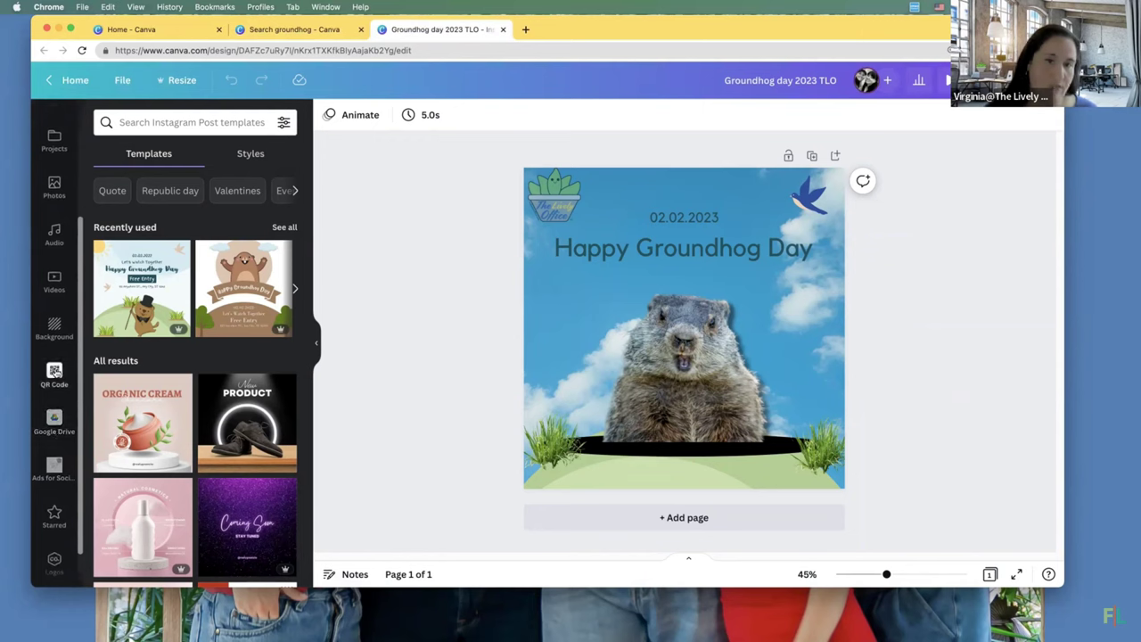
pyautogui.click(55, 374)
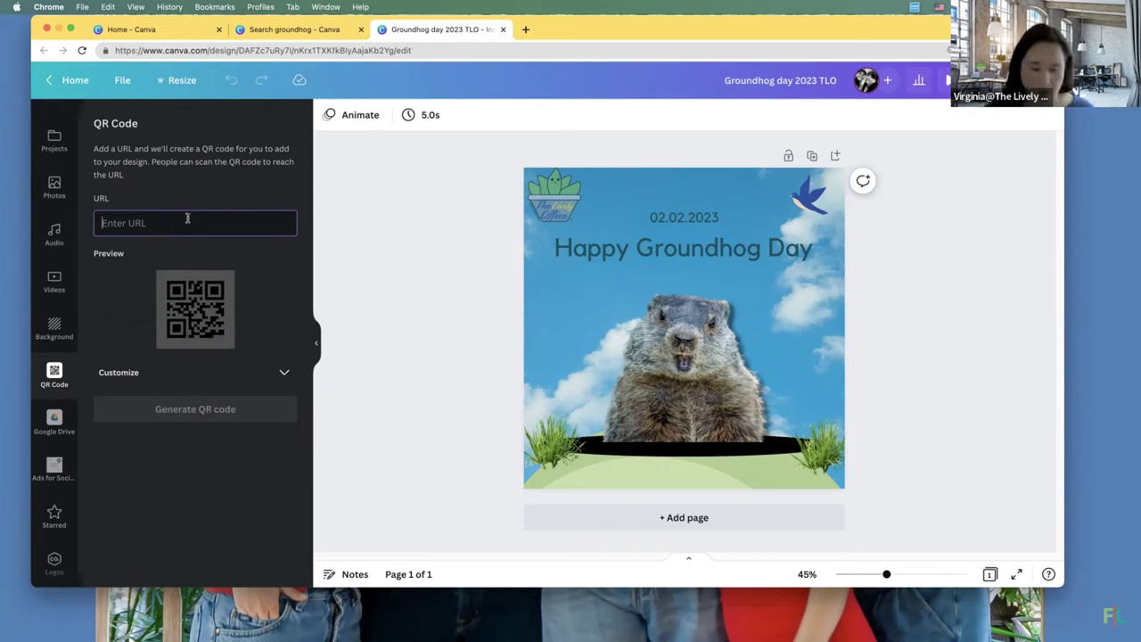
pyautogui.write('htt')
pyautogui.press('BackSpace')
pyautogui.press('BackSpace')
pyautogui.press('BackSpace')
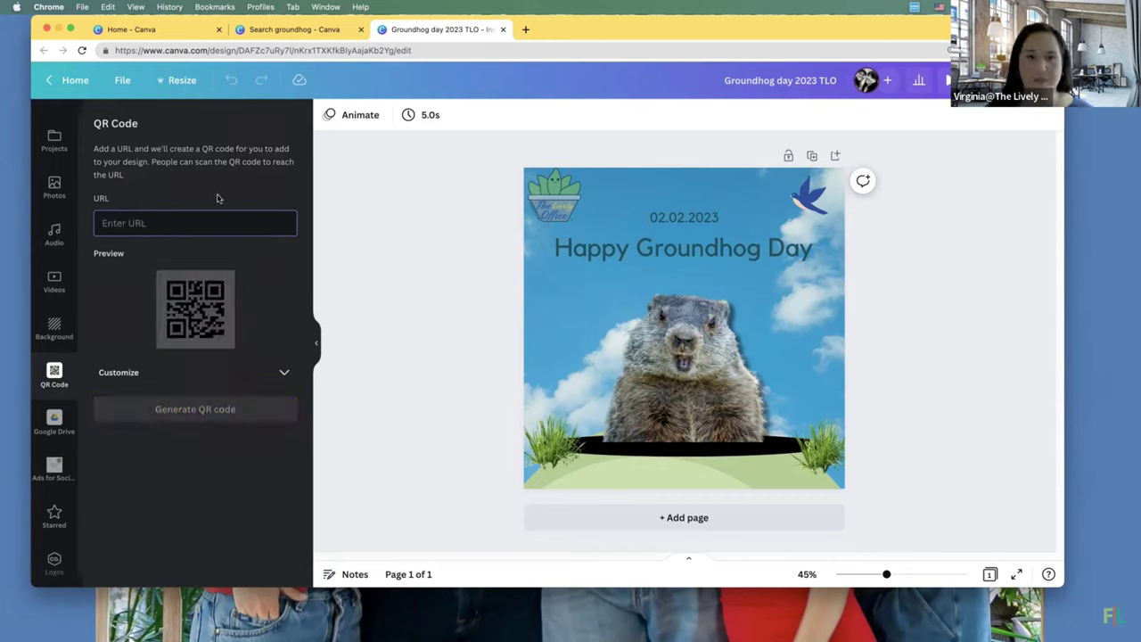
pyautogui.write('thefl')
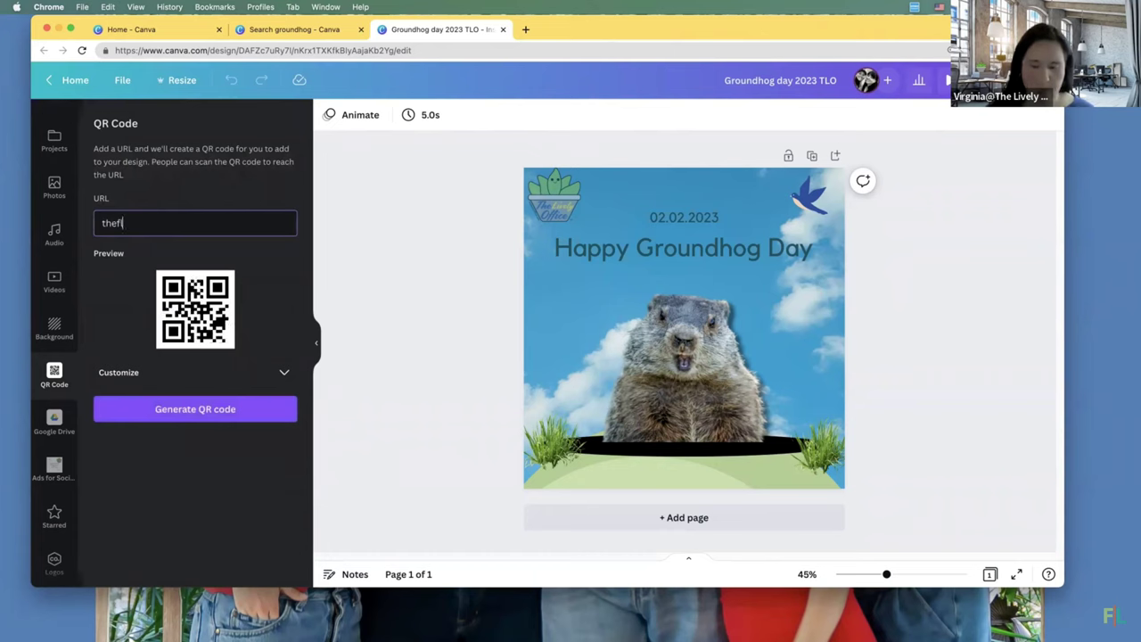
pyautogui.write('ippedl')
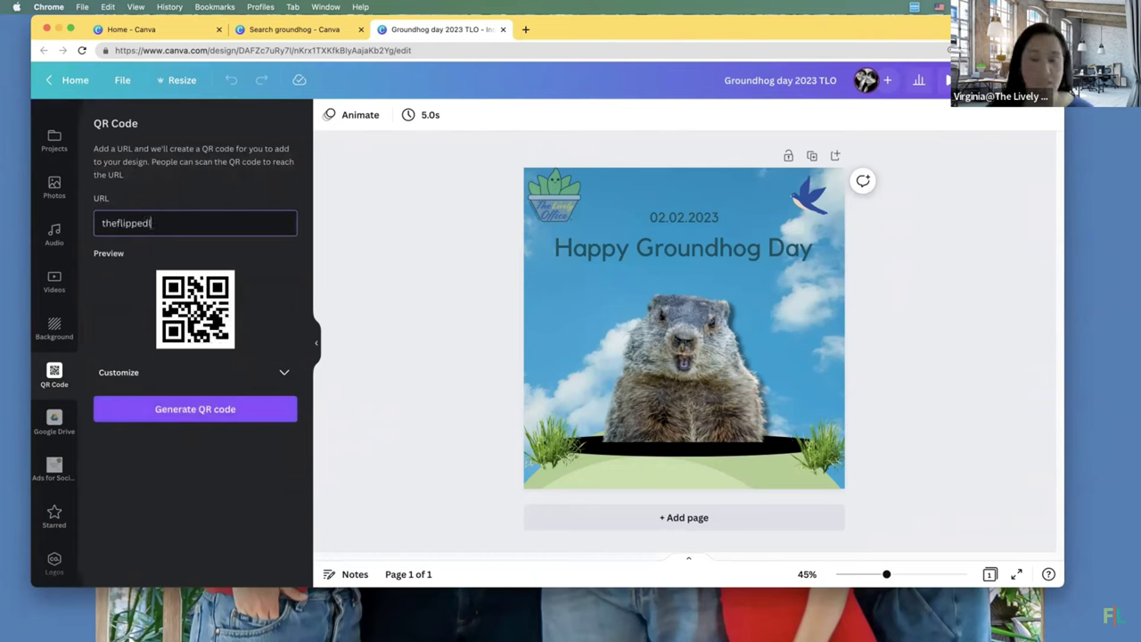
pyautogui.write('ifestyle.com')
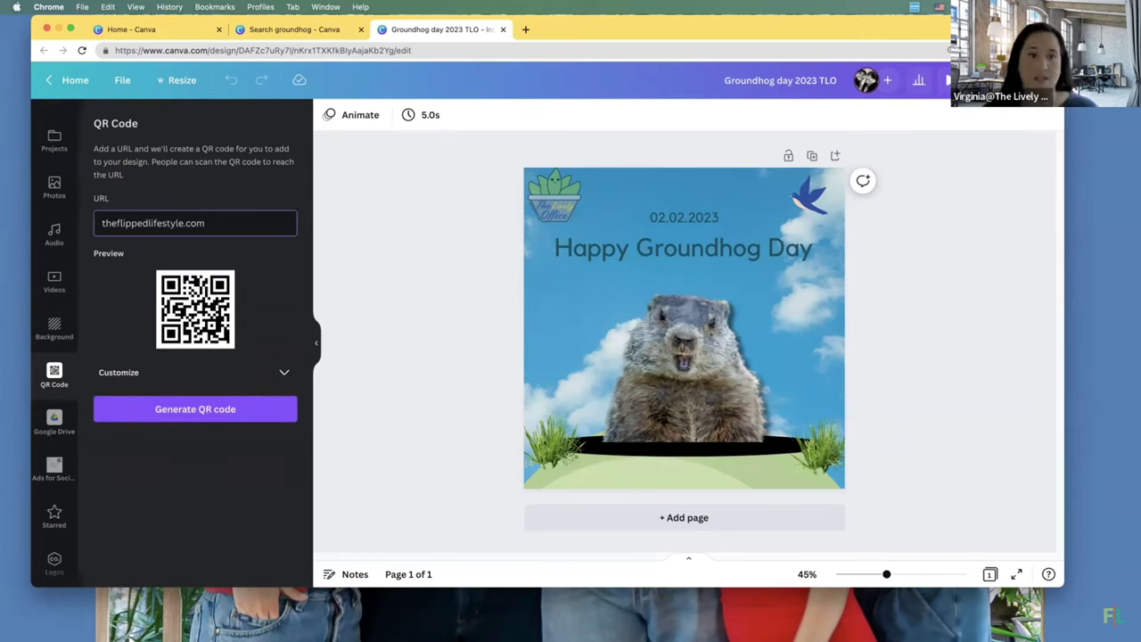
pyautogui.click(199, 411)
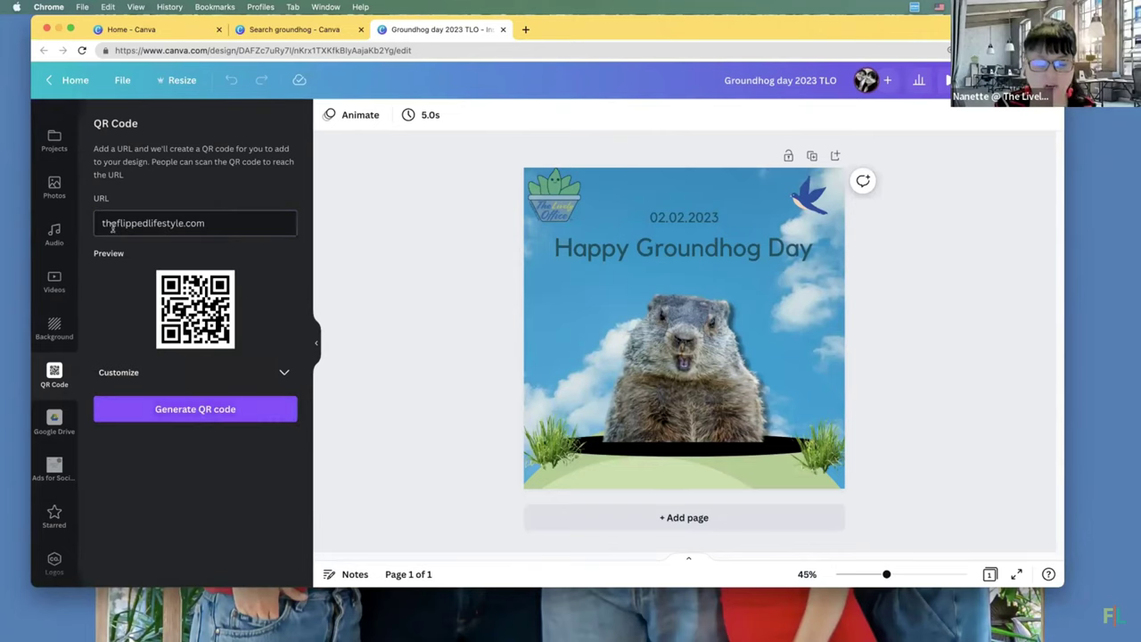
# - Correct the QR code's URL to flippedlifestyle.com and generate the code on the design
pyautogui.moveTo(92, 223); pyautogui.dragTo(117, 223)
pyautogui.press('BackSpace')
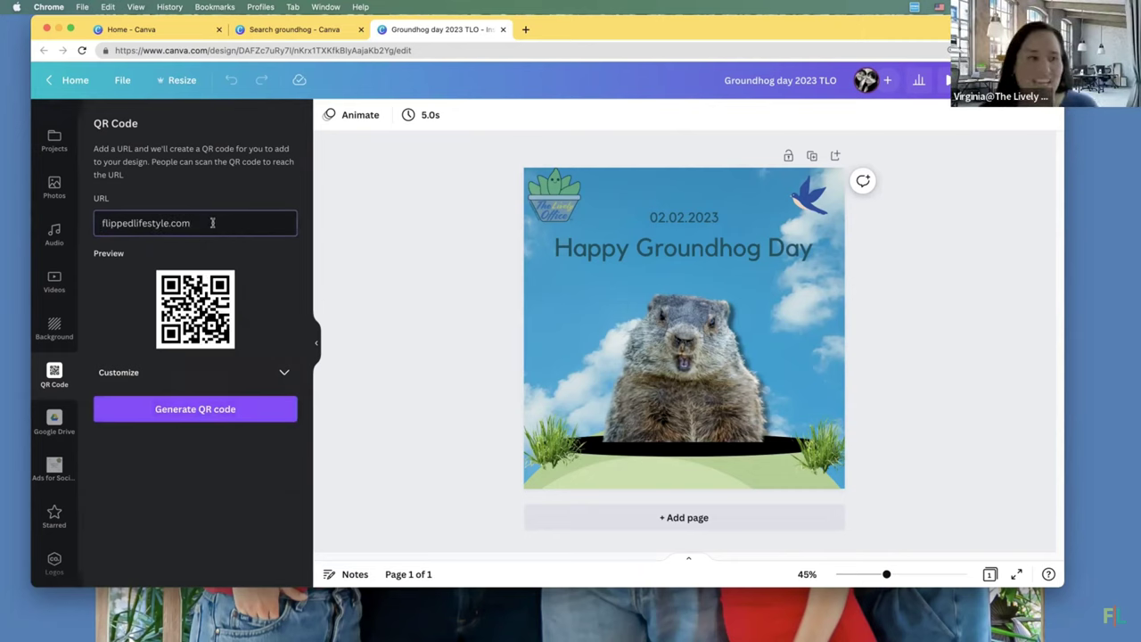
pyautogui.click(203, 412)
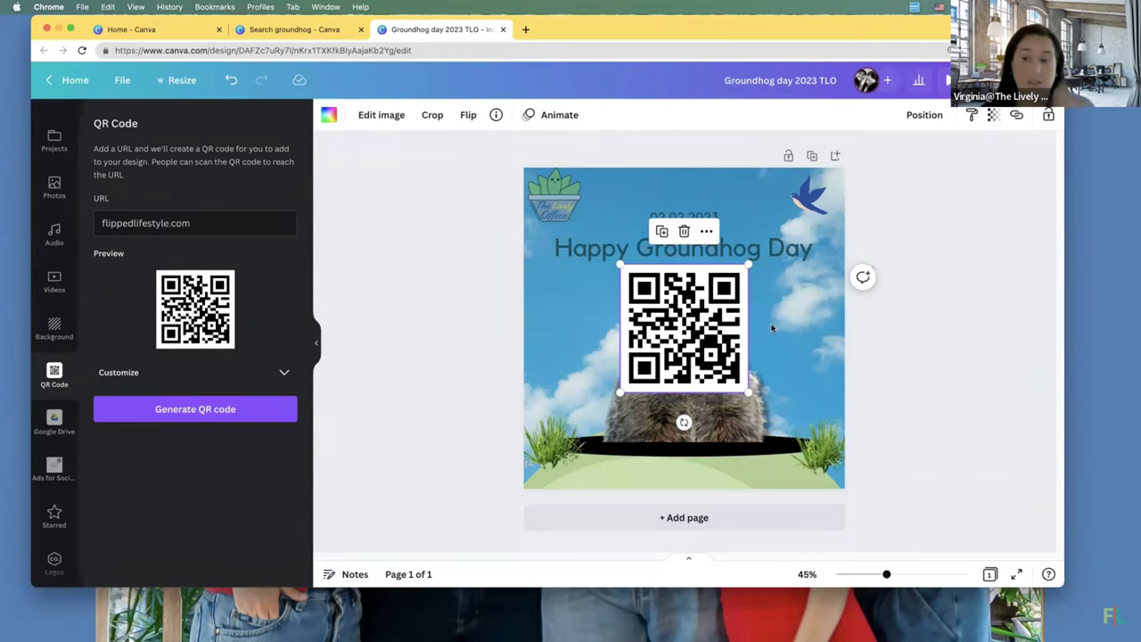
# - Replace the flippedlifestyle.com QR code on the design with one generated for thelivelyoffice.com
pyautogui.press('Delete')
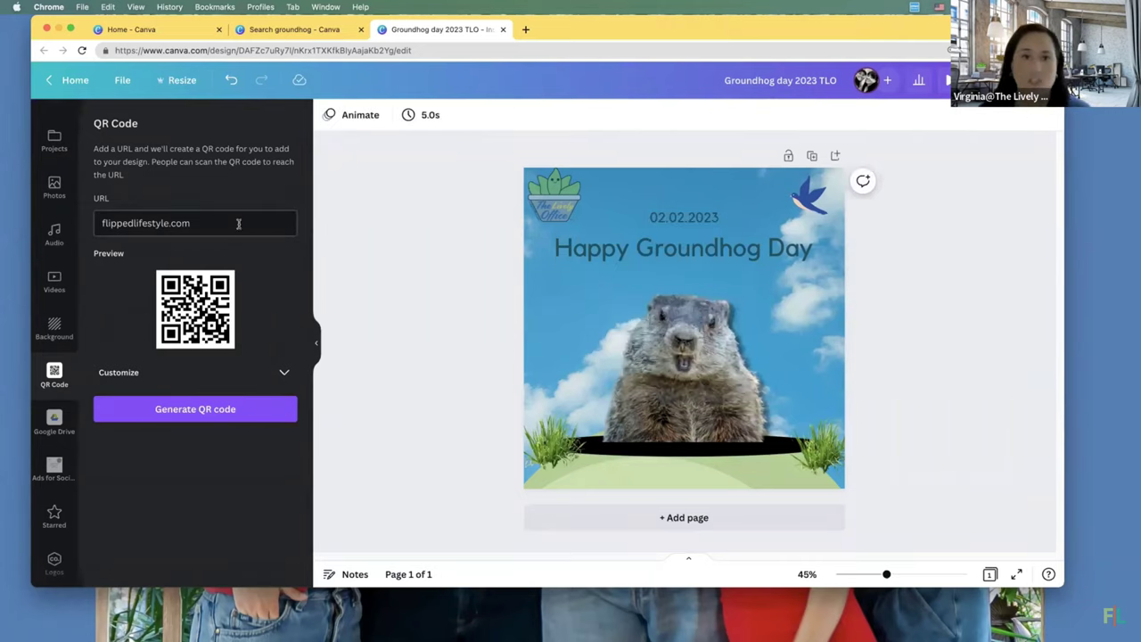
pyautogui.moveTo(238, 225); pyautogui.dragTo(96, 223)
pyautogui.write('the')
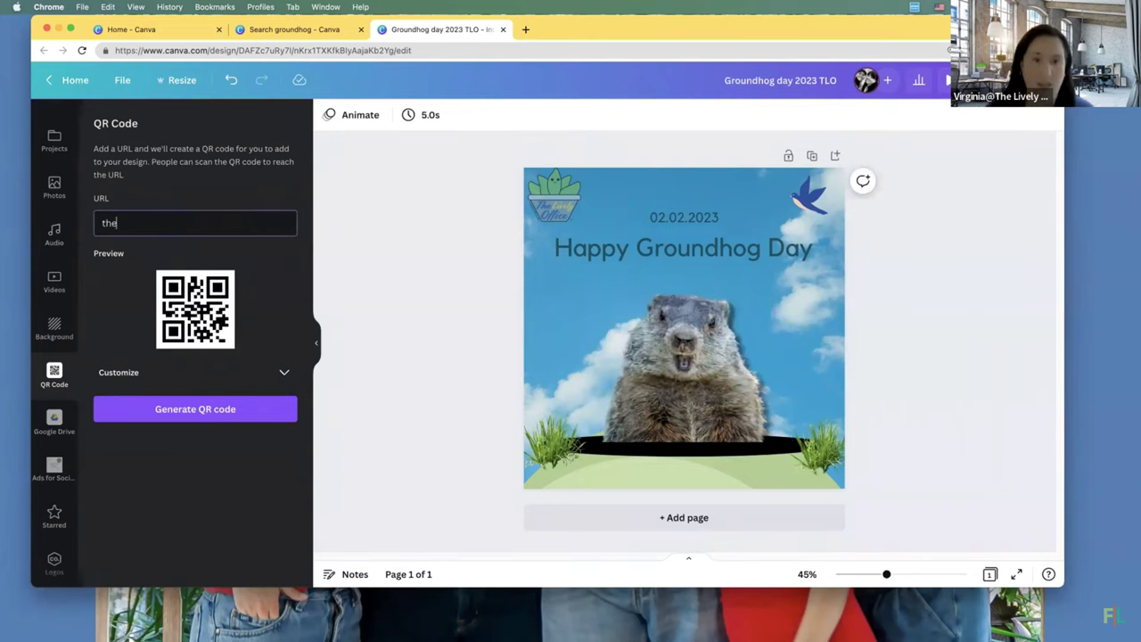
pyautogui.write('lively')
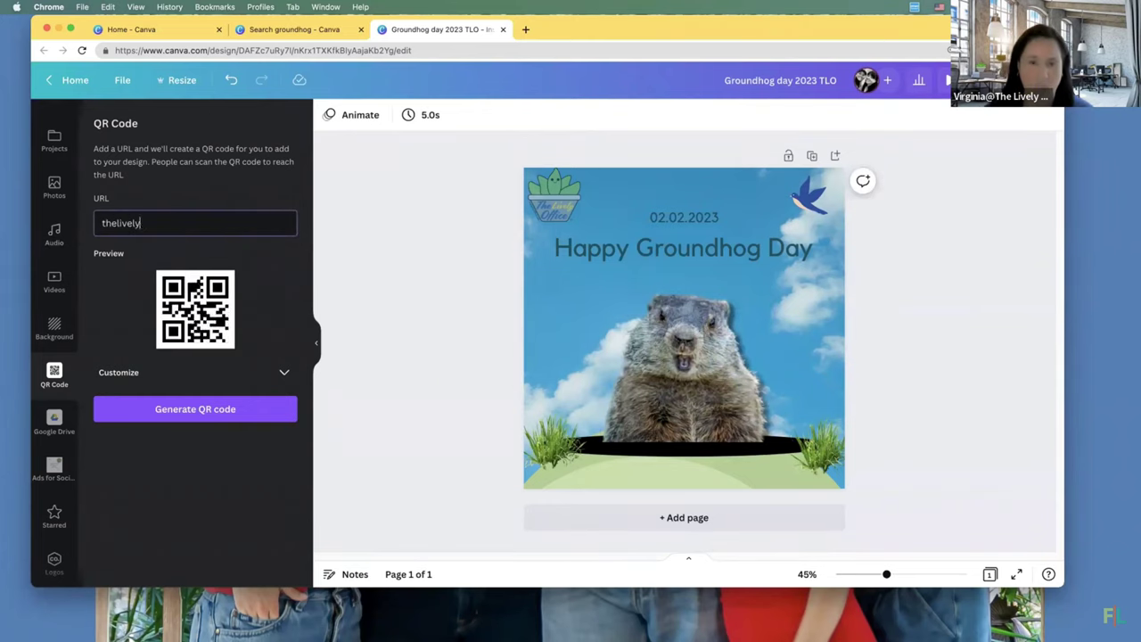
pyautogui.write('office.com')
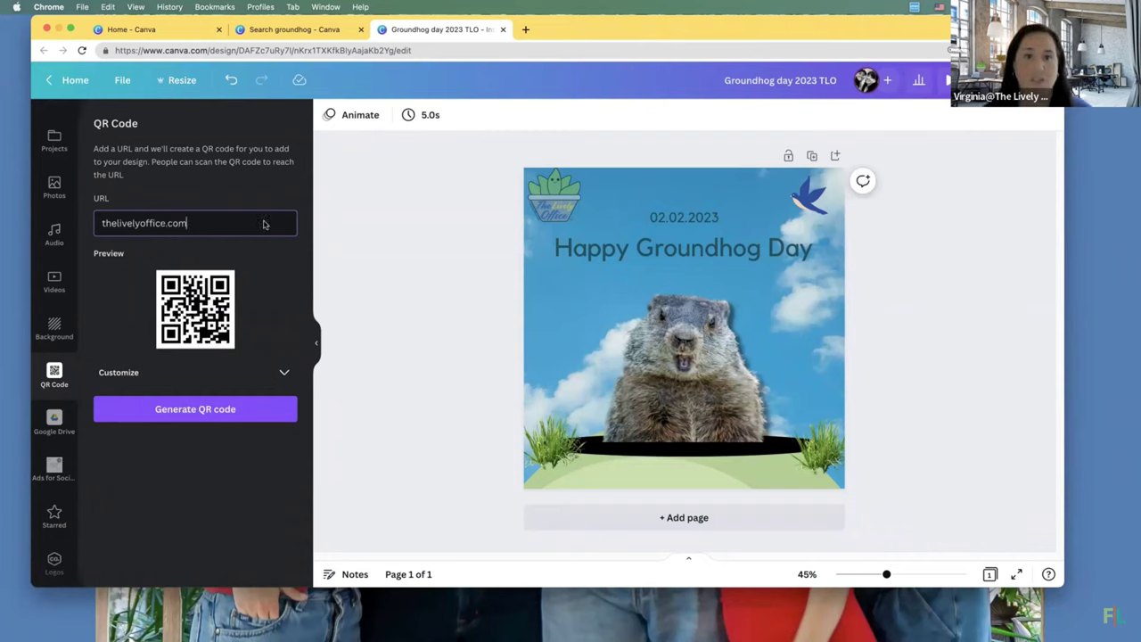
pyautogui.click(212, 409)
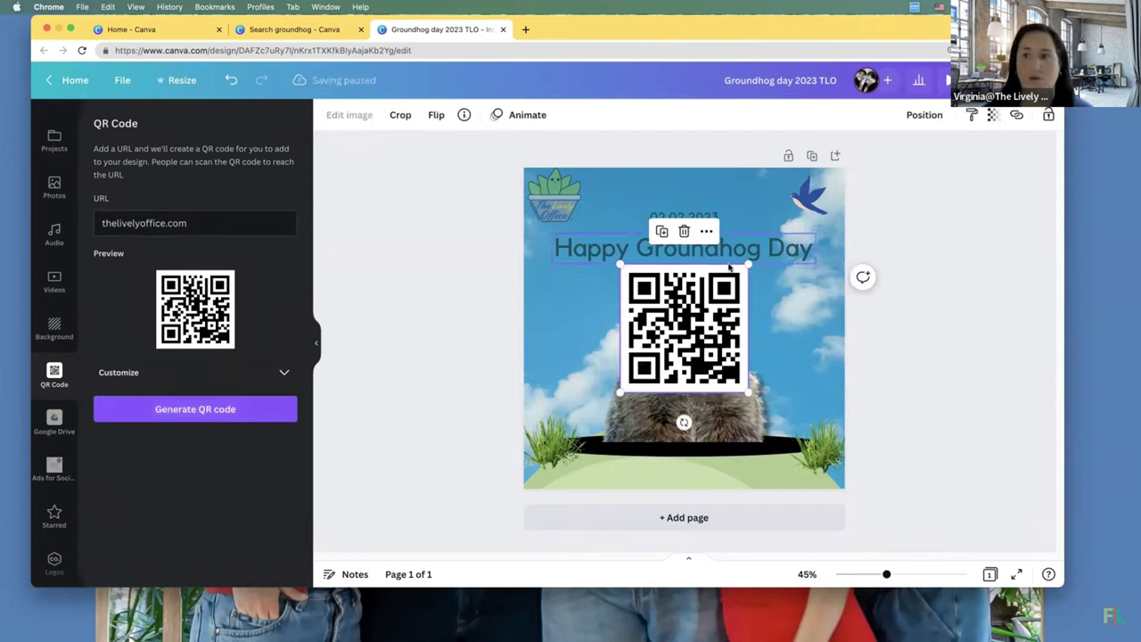
# - Shrink the QR code, send it one layer backward and place it at the design's right edge beside the groundhog's head
pyautogui.moveTo(748, 264); pyautogui.dragTo(689, 304)
pyautogui.moveTo(672, 381); pyautogui.dragTo(808, 410)
pyautogui.rightClick(808, 411)
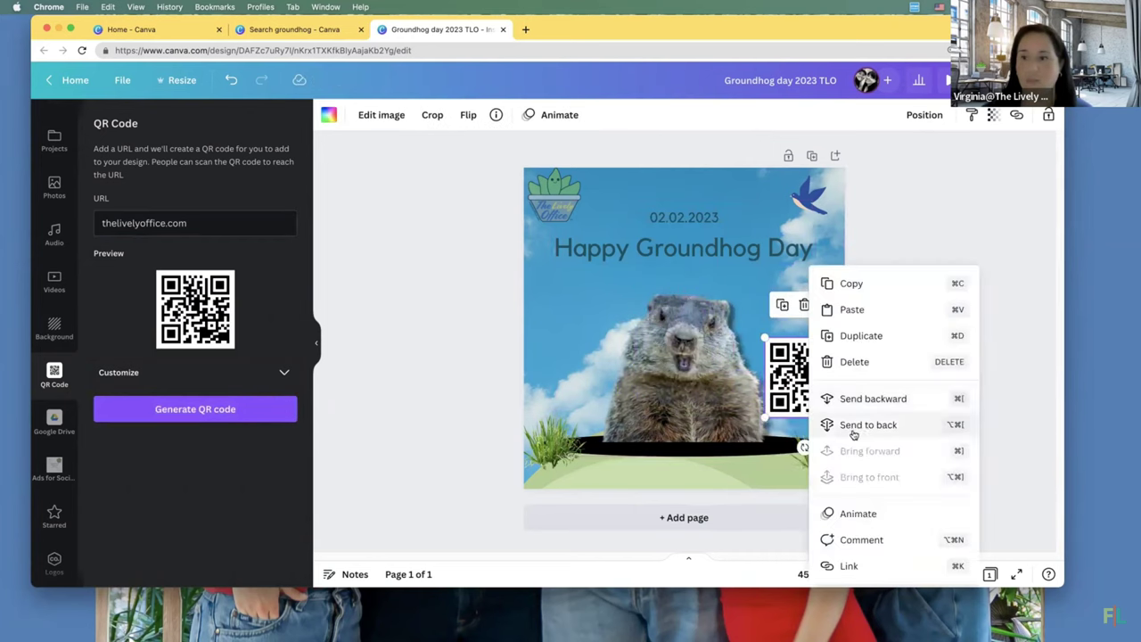
pyautogui.click(857, 402)
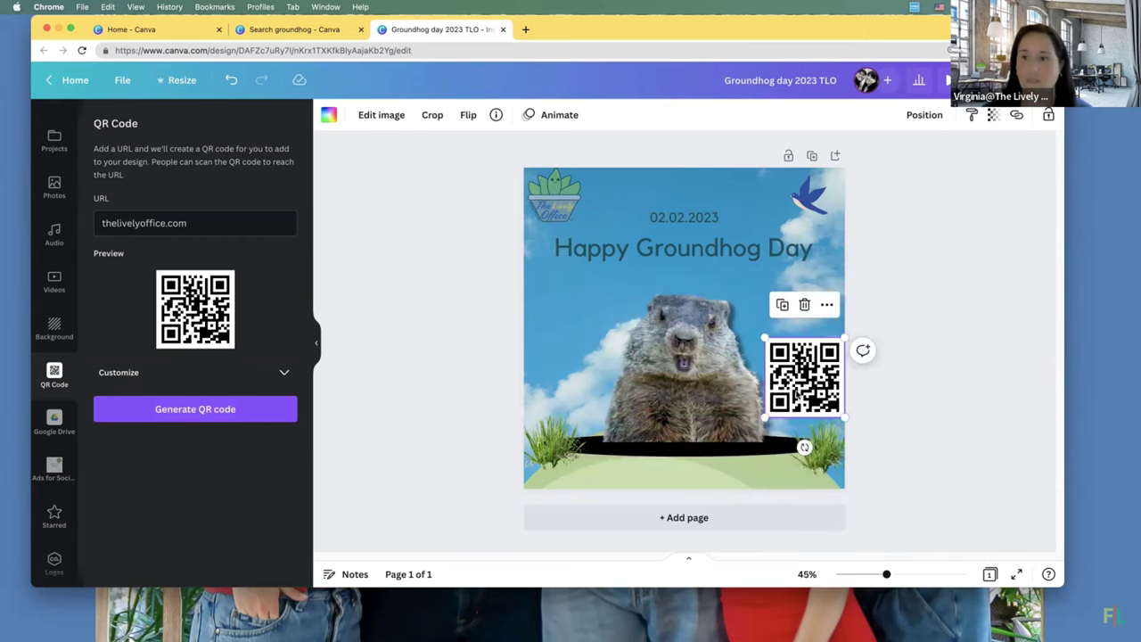
pyautogui.moveTo(794, 392); pyautogui.dragTo(795, 335)
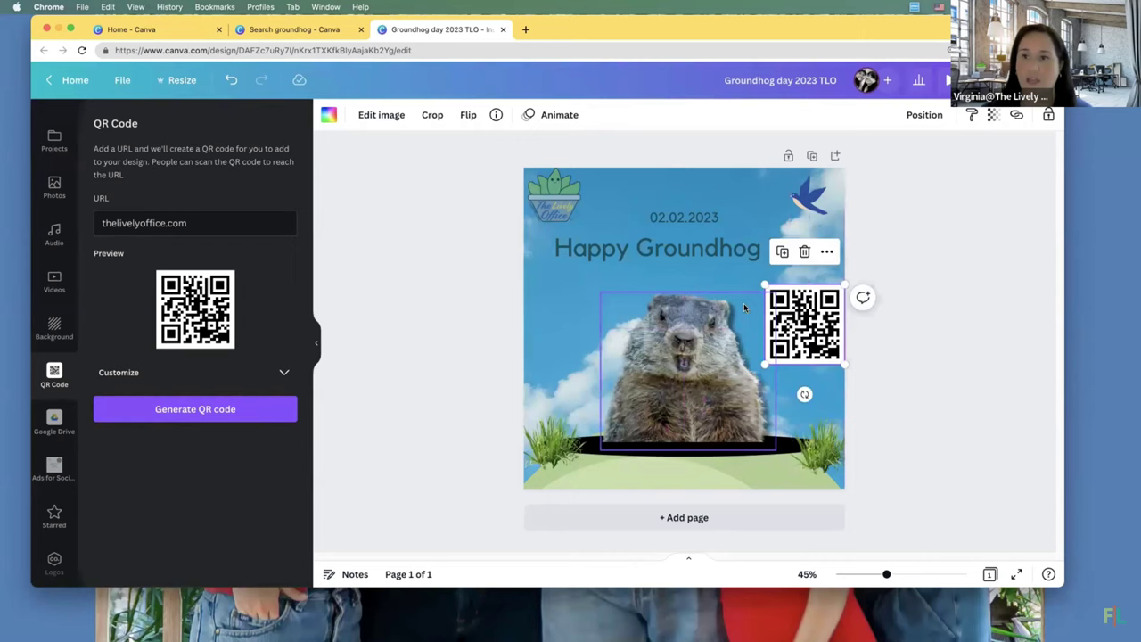
pyautogui.click(675, 251)
pyautogui.click(647, 462)
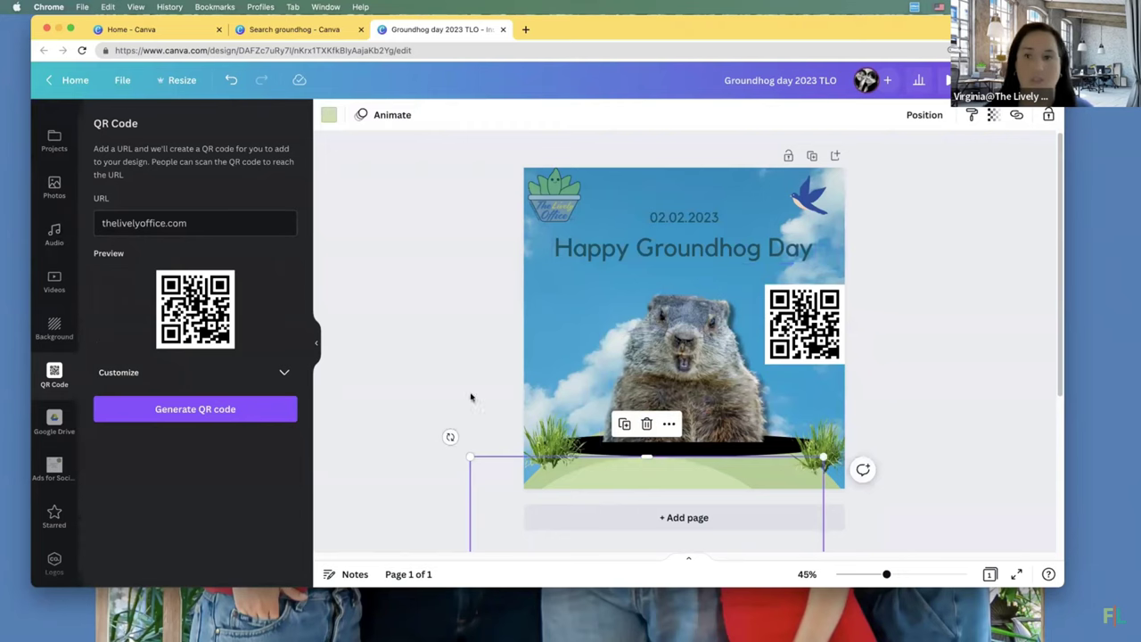
pyautogui.scroll(-3, 454, 390)
pyautogui.scroll(2, 872, 314)
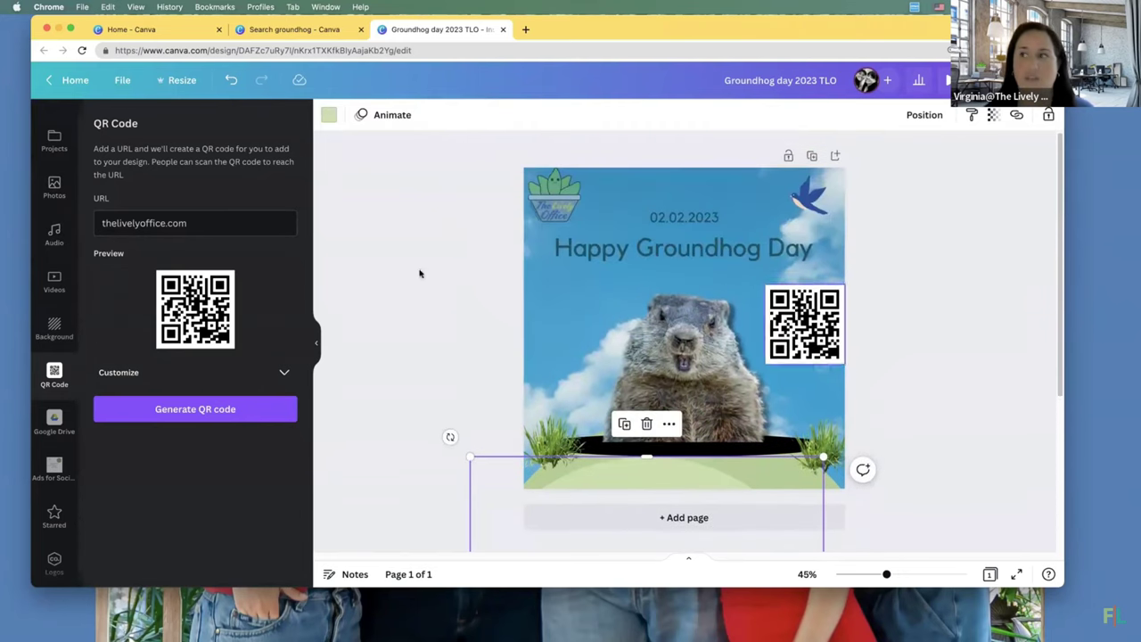
# - Add a subheading text box to the design and replace its placeholder text with thelivelyoffice.com
pyautogui.scroll(3, 62, 235)
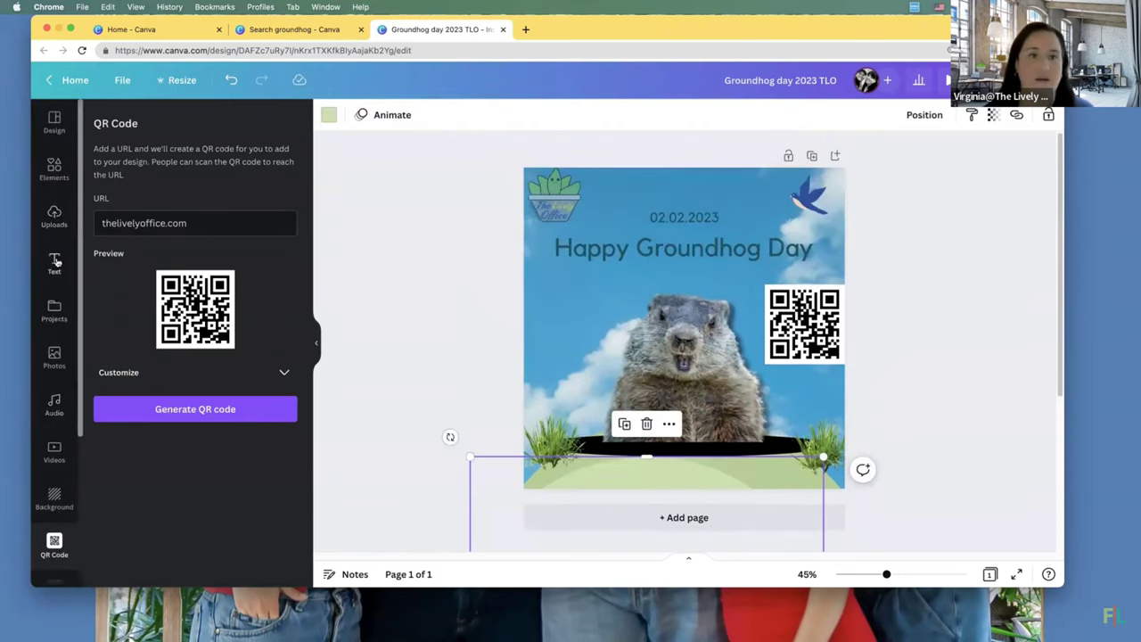
pyautogui.click(54, 263)
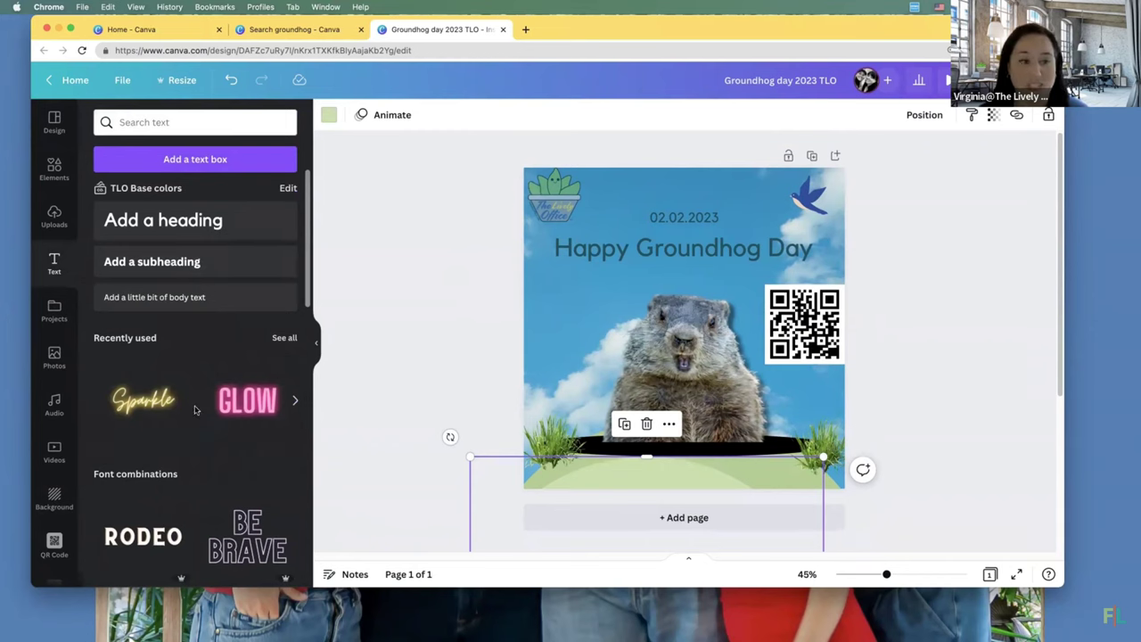
pyautogui.scroll(-5, 236, 427)
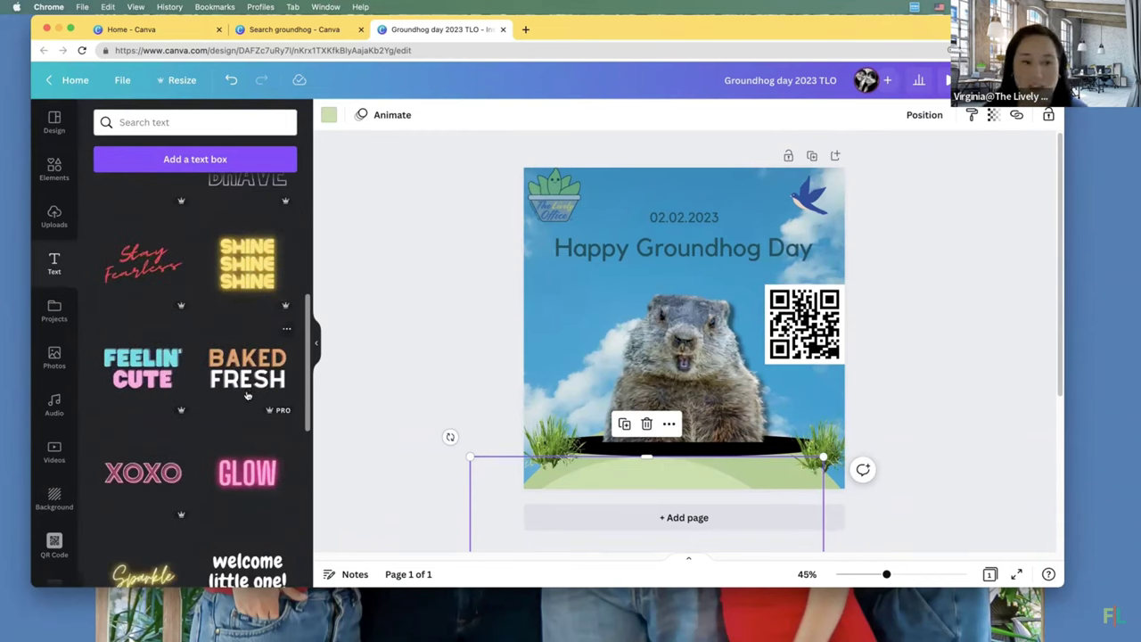
pyautogui.scroll(5, 218, 376)
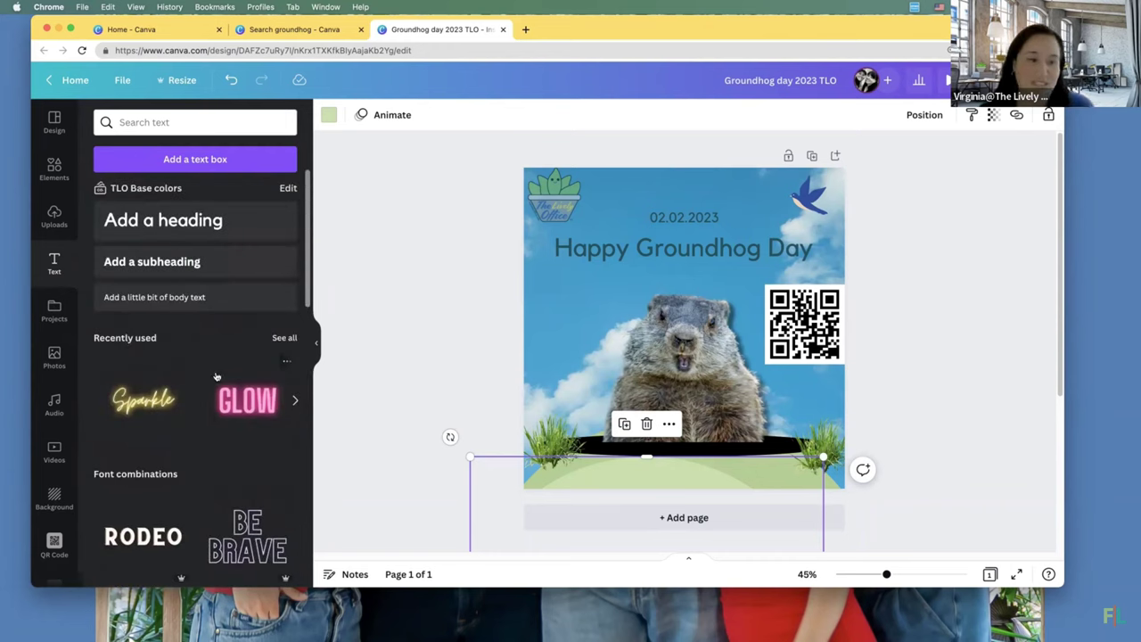
pyautogui.click(205, 270)
pyautogui.doubleClick(747, 333)
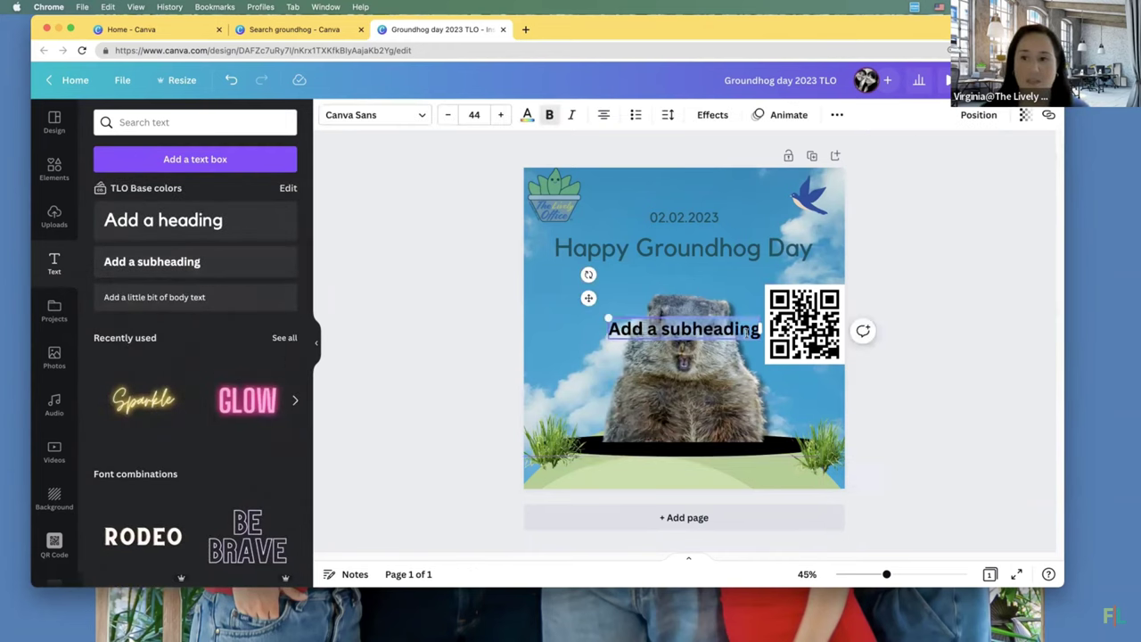
pyautogui.hotkey('alt', 'shift', 'Left')
pyautogui.hotkey('alt', 'shift', 'Left')
pyautogui.hotkey('alt', 'shift', 'Left')
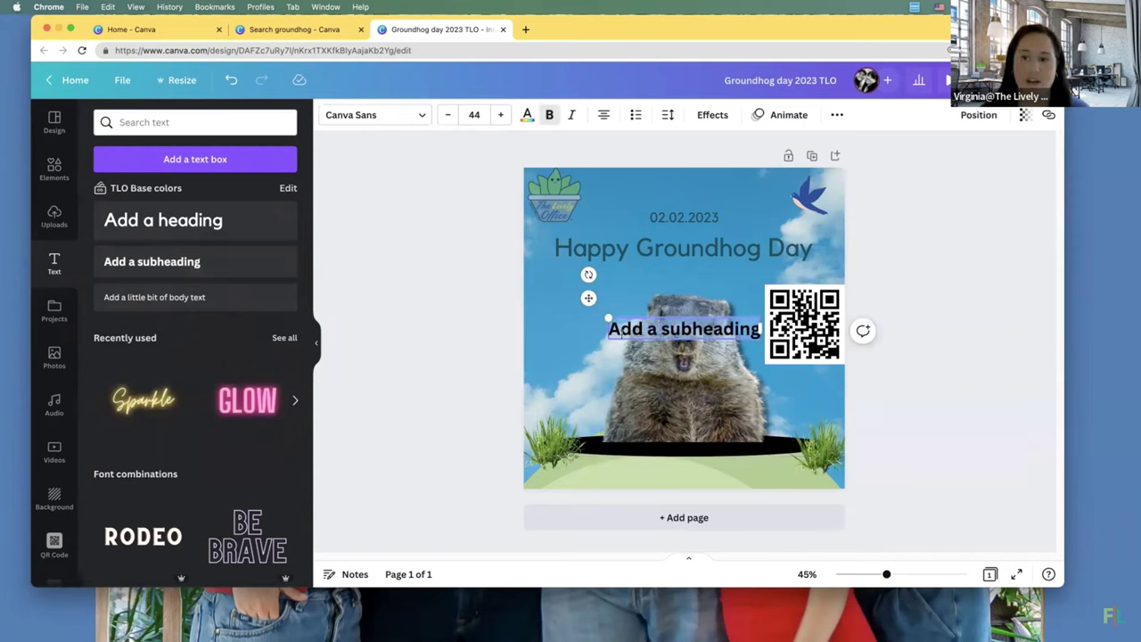
pyautogui.write('thelive')
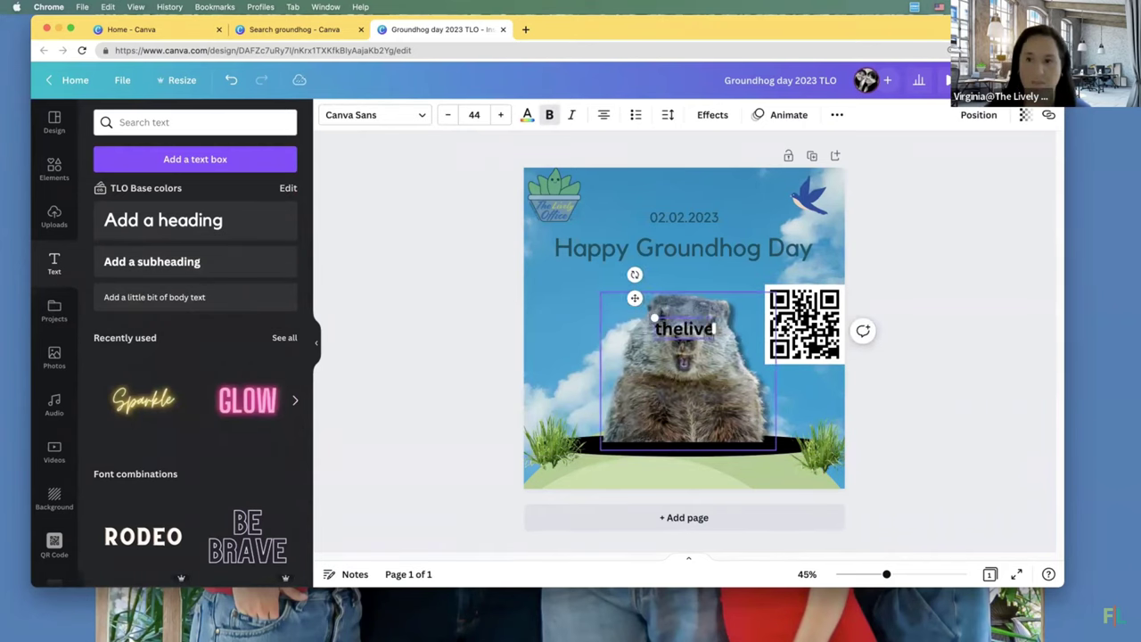
pyautogui.write('lyoffice.com')
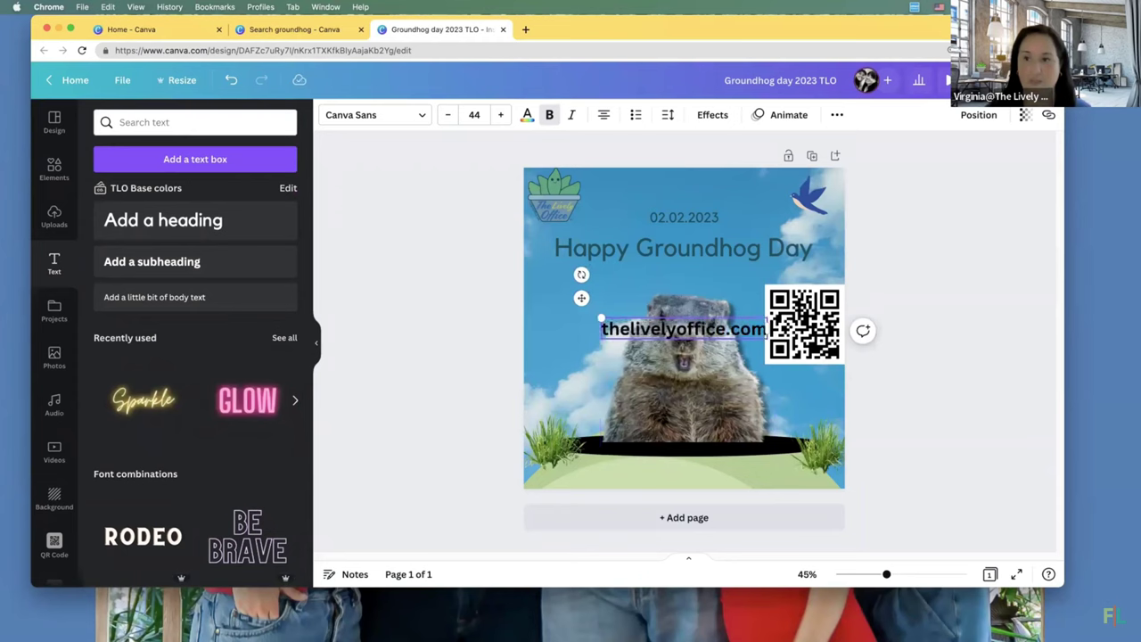
# - Move the thelivelyoffice.com text onto the green hill along the design's lower edge, centred beneath the groundhog
pyautogui.click(718, 460)
pyautogui.click(706, 366)
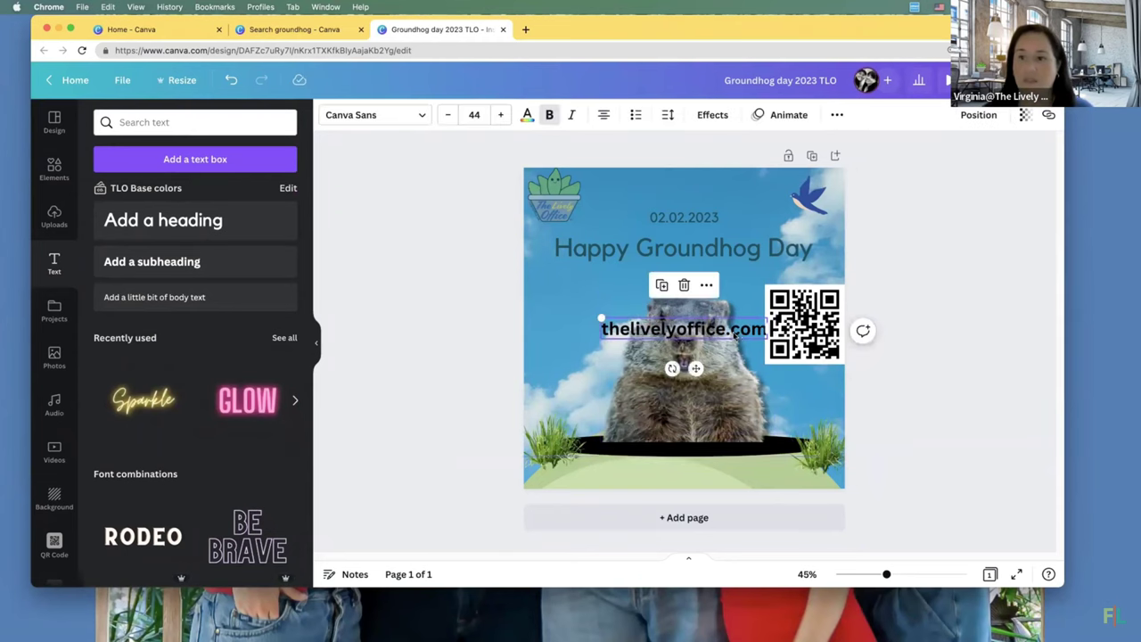
pyautogui.moveTo(695, 368); pyautogui.dragTo(696, 516)
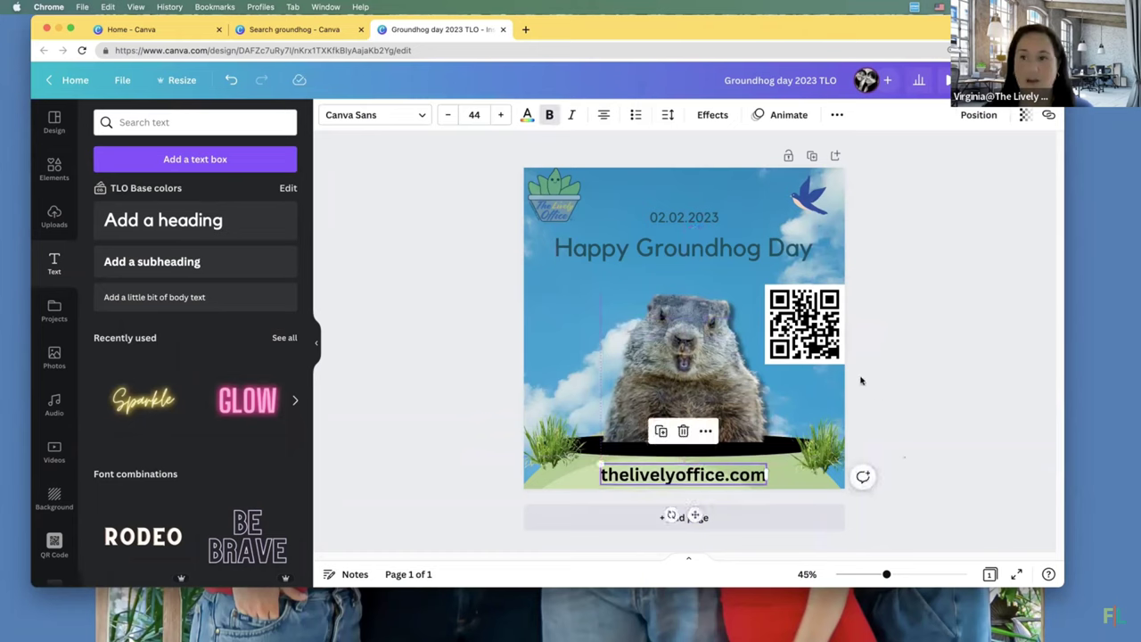
# - Recolor the "Happy Groundhog Day" heading black and move it up slightly, closer to the date
pyautogui.click(797, 250)
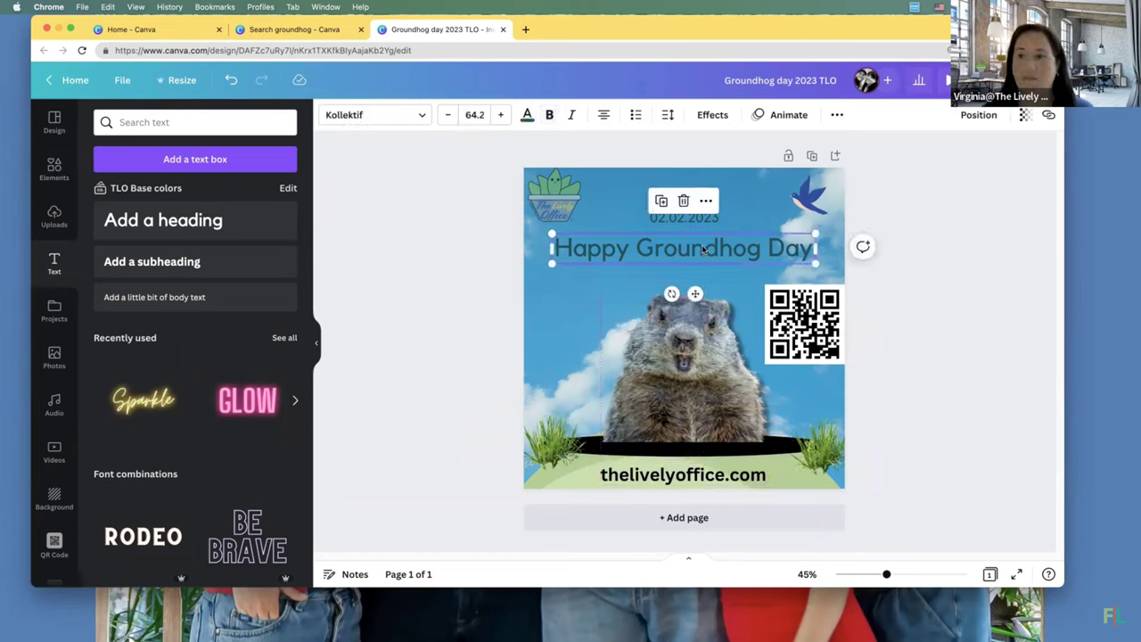
pyautogui.click(527, 116)
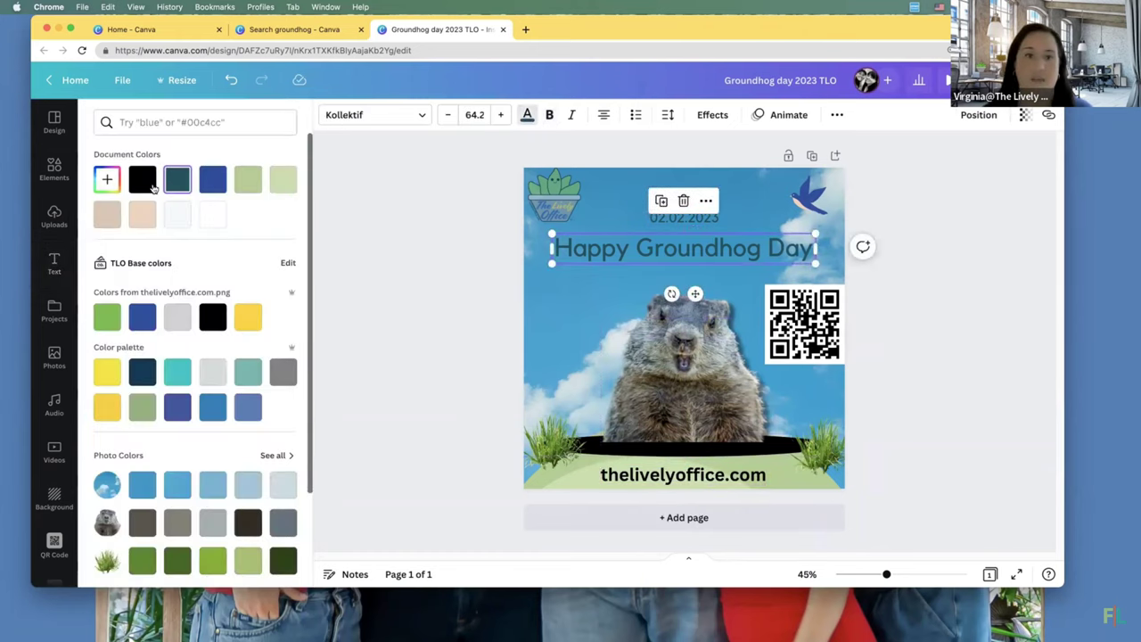
pyautogui.click(142, 180)
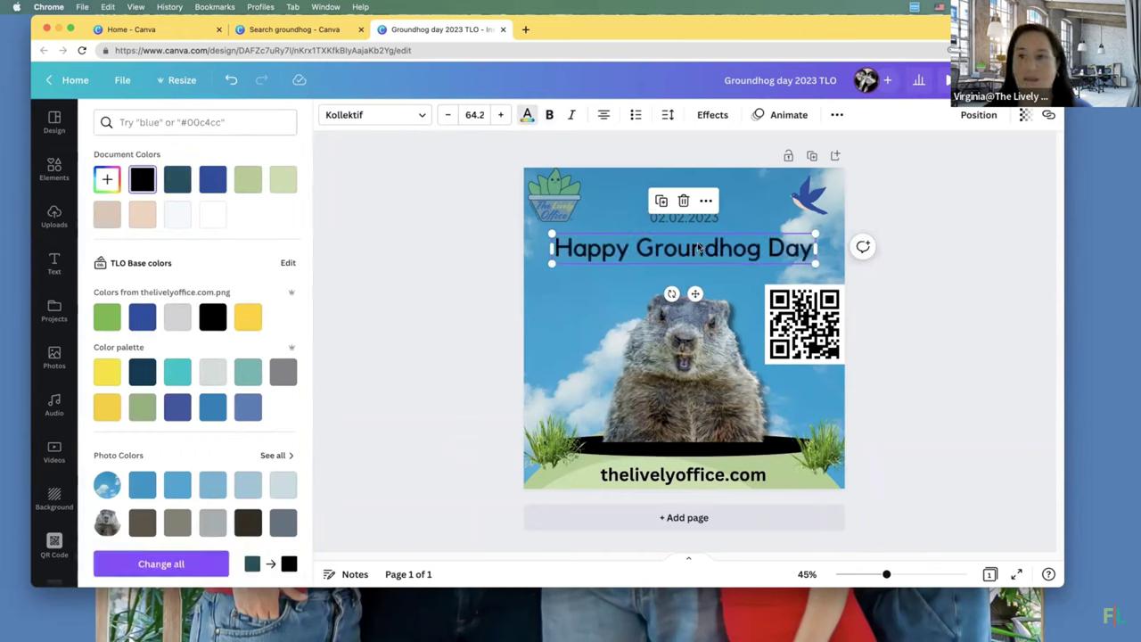
pyautogui.moveTo(699, 248); pyautogui.dragTo(700, 242)
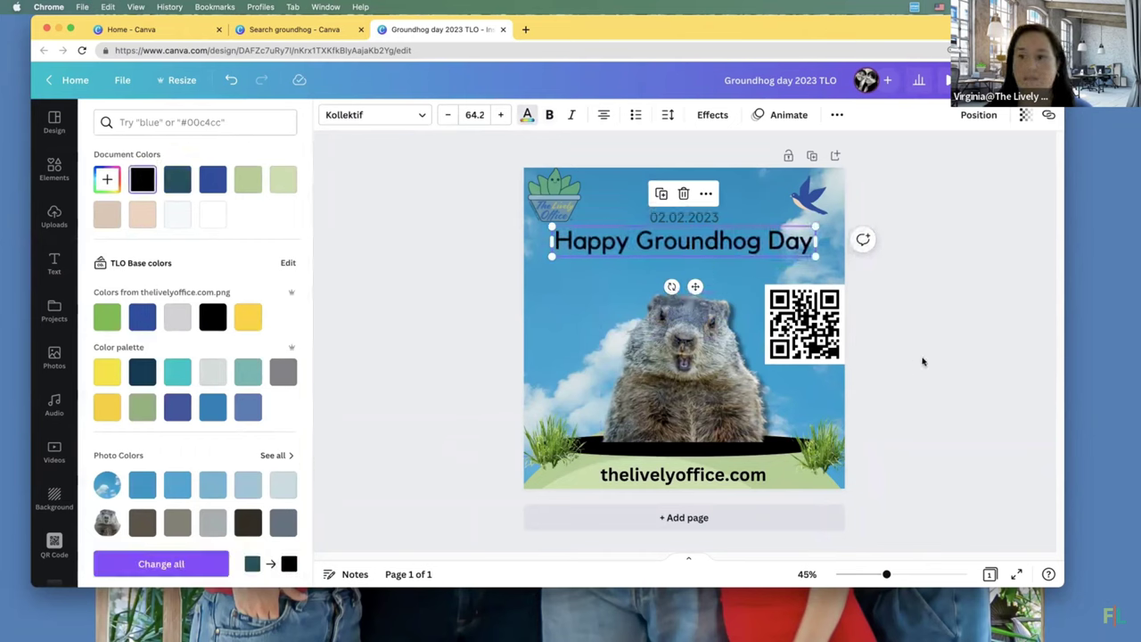
# - Preview the animated design and return to the editor
pyautogui.click(946, 81)
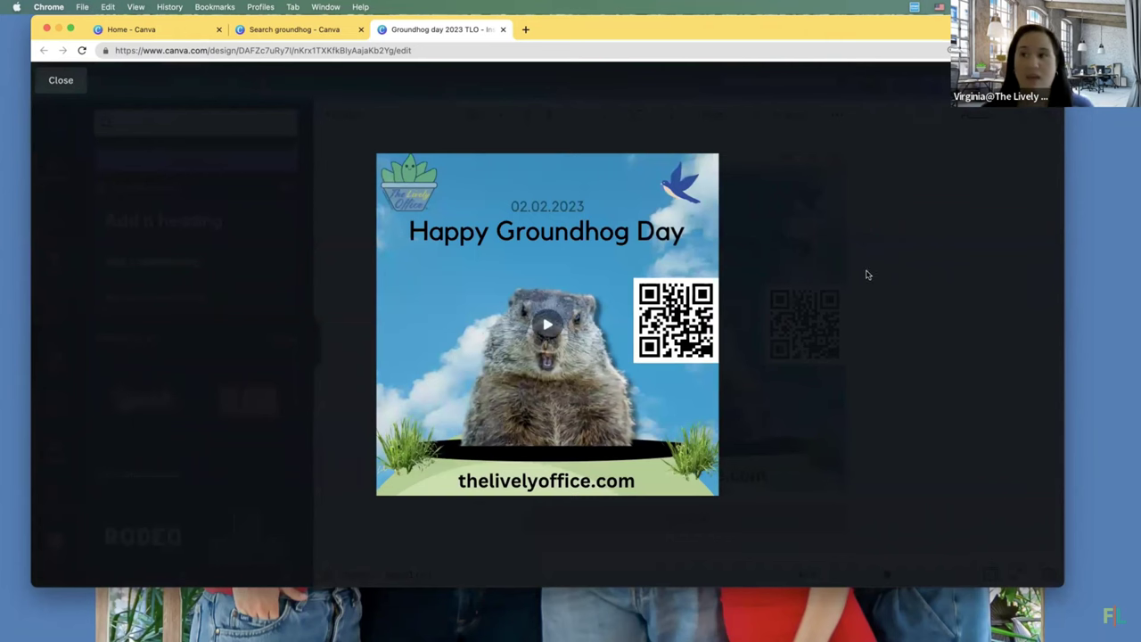
pyautogui.click(59, 83)
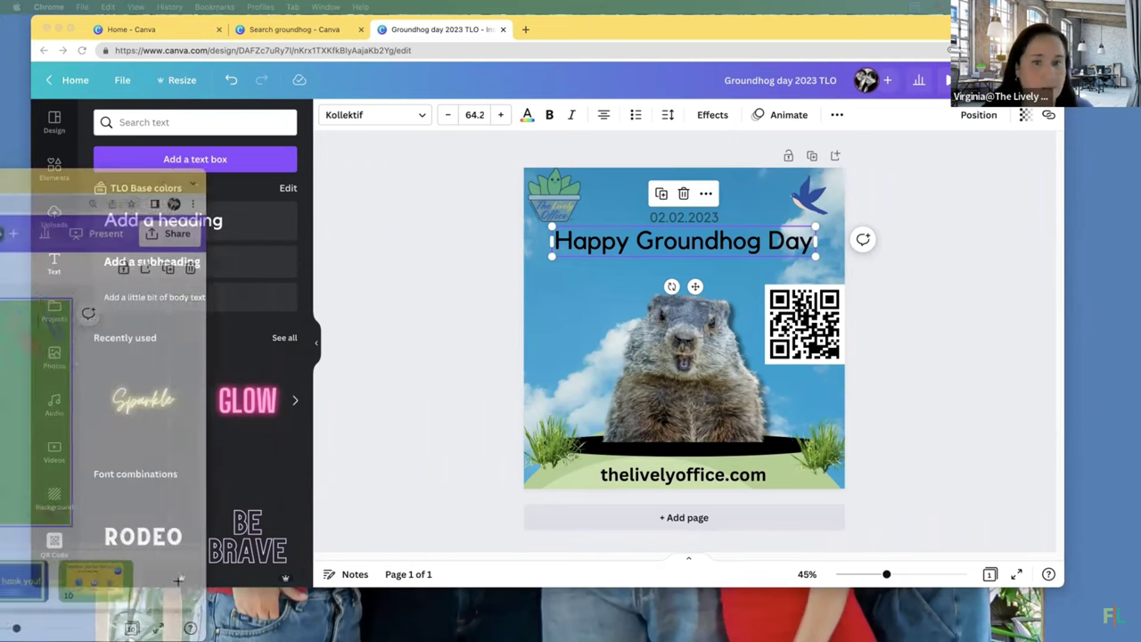
pyautogui.moveTo(0, 152); pyautogui.dragTo(0, 187)
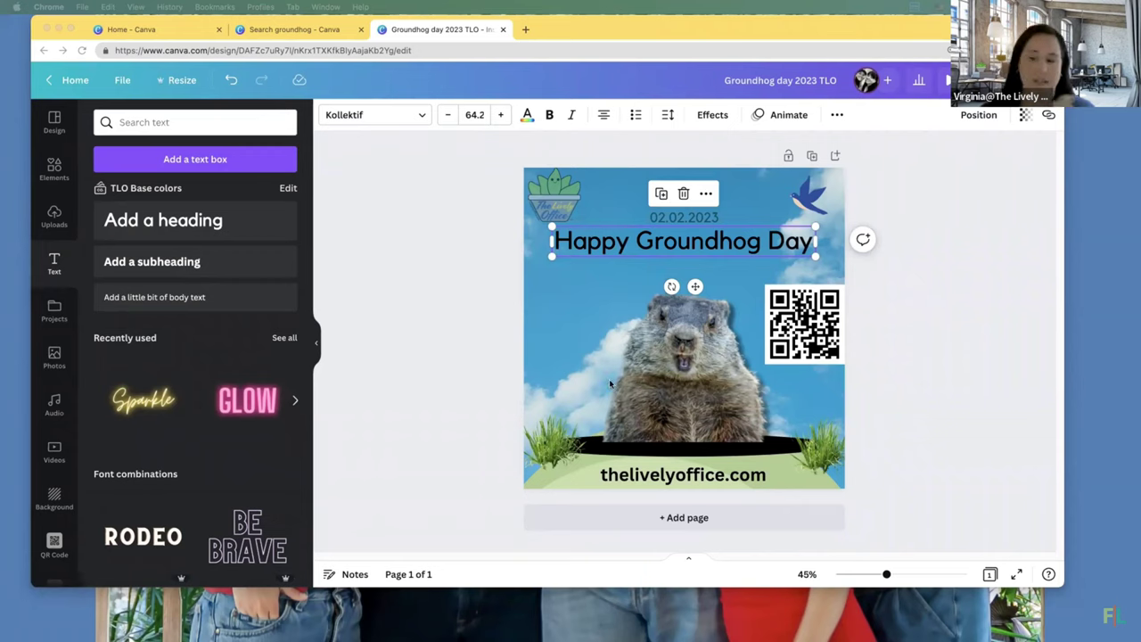
pyautogui.click(552, 458)
pyautogui.press('Delete')
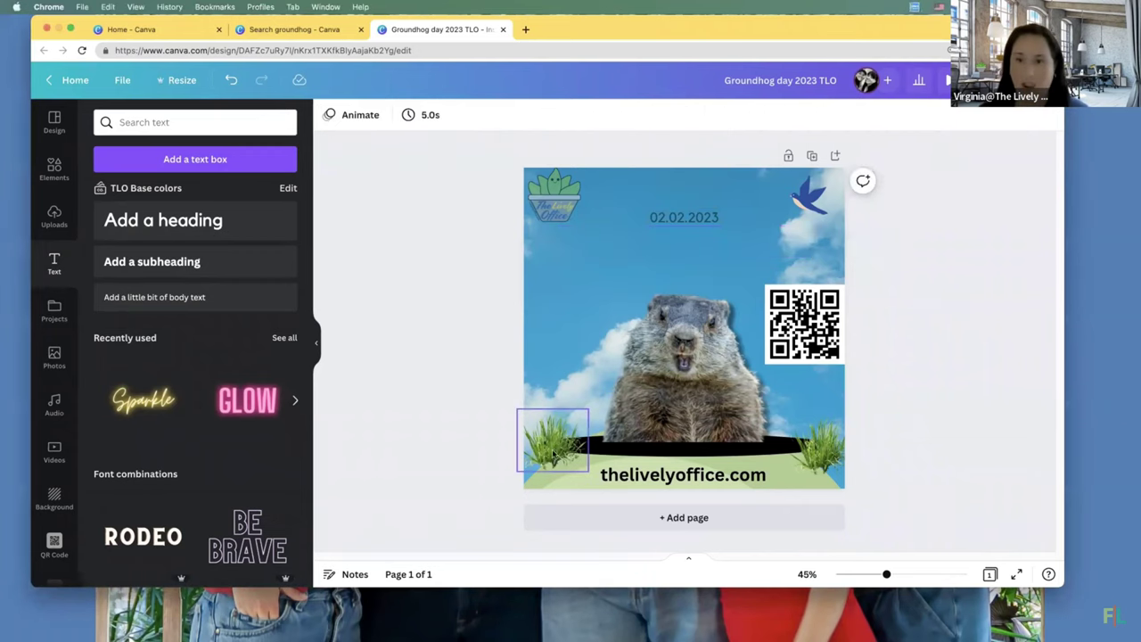
pyautogui.click(231, 79)
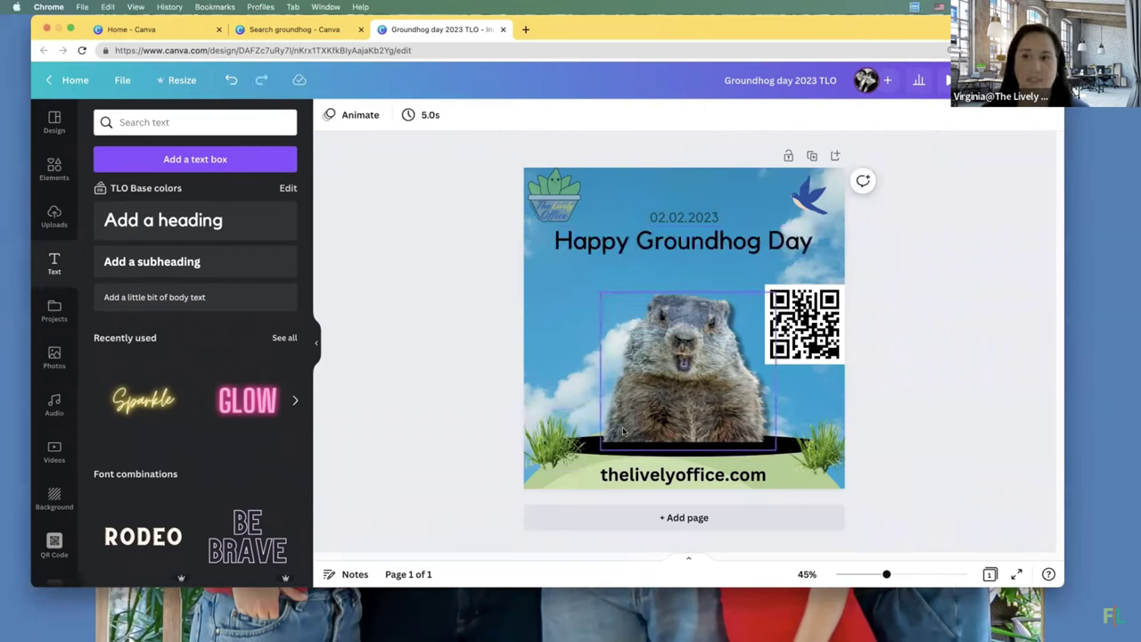
# - Delete the grass tuft at the hole's left end and shift the black ellipse slightly to the right
pyautogui.click(553, 450)
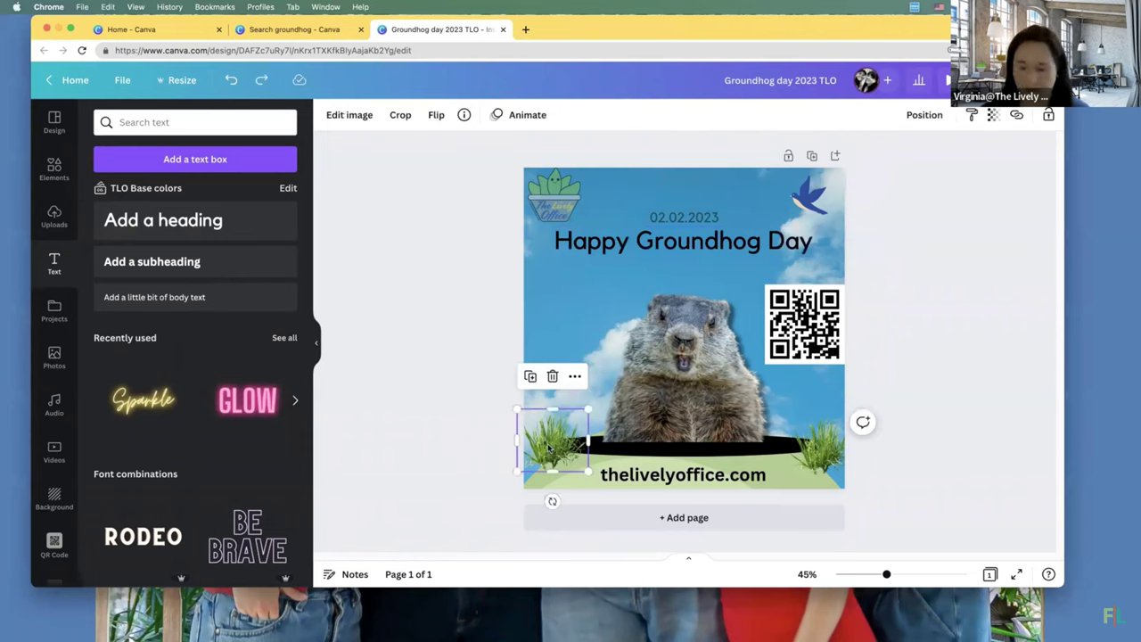
pyautogui.press('Delete')
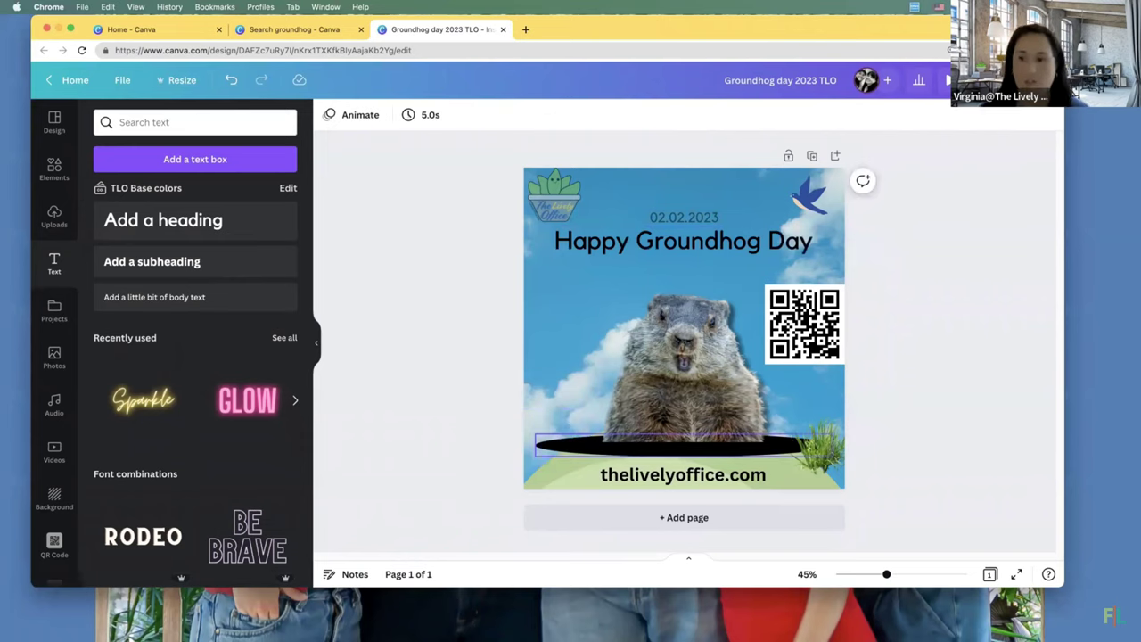
pyautogui.click(538, 445)
pyautogui.moveTo(540, 445); pyautogui.dragTo(565, 446)
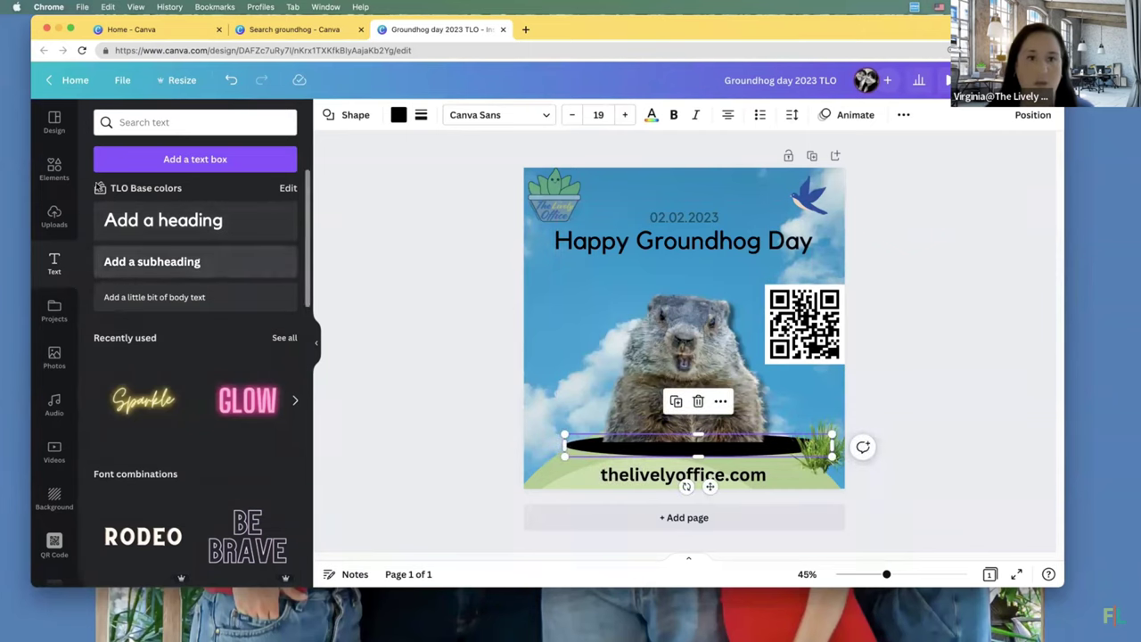
# - Start uploading an image file from the computer and browse to the Downloads folder
pyautogui.scroll(1, 89, 232)
pyautogui.click(54, 218)
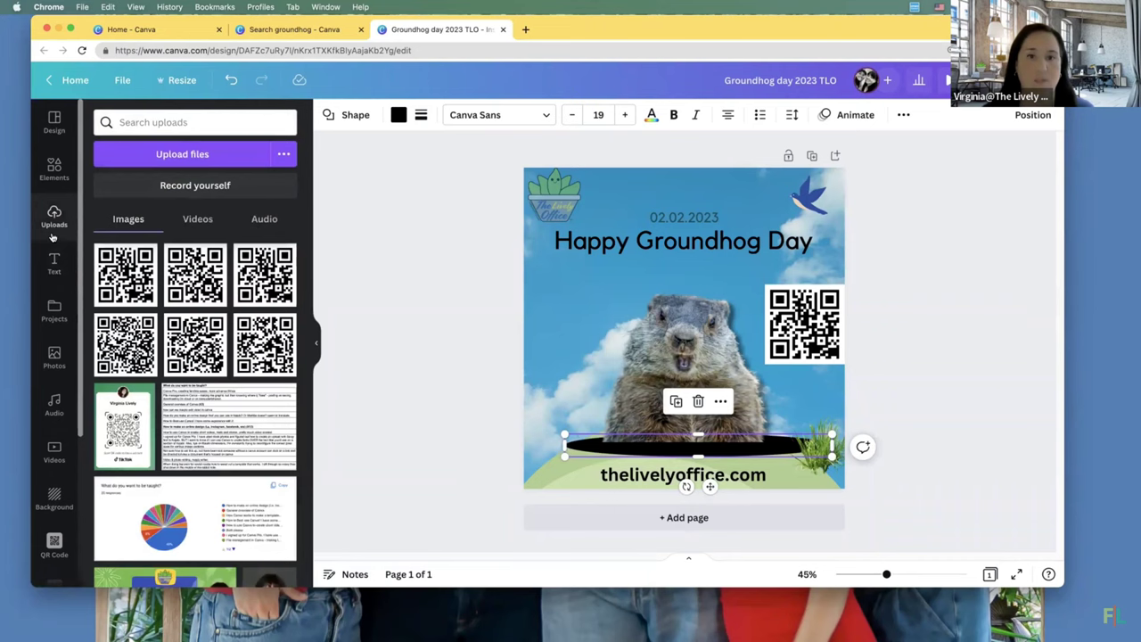
pyautogui.click(211, 157)
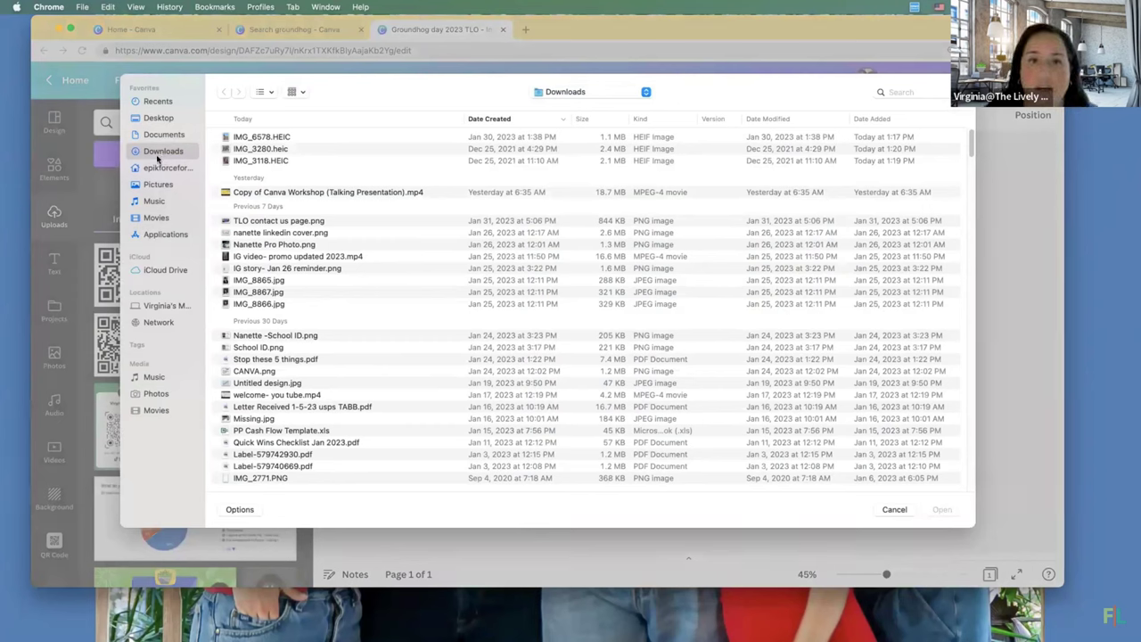
pyautogui.click(174, 185)
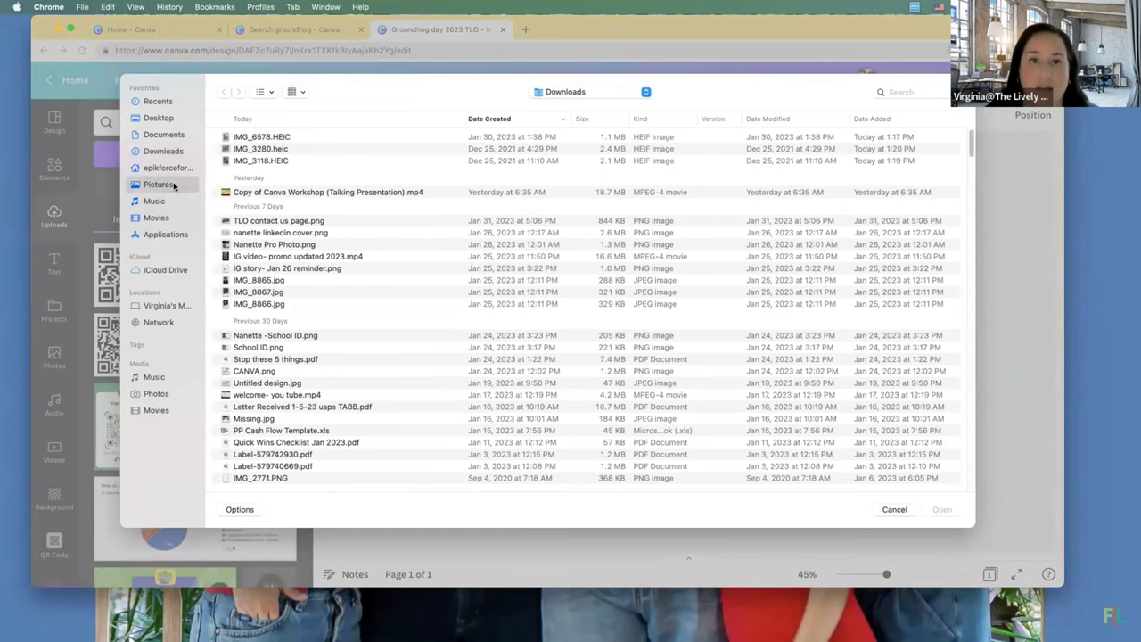
pyautogui.click(164, 137)
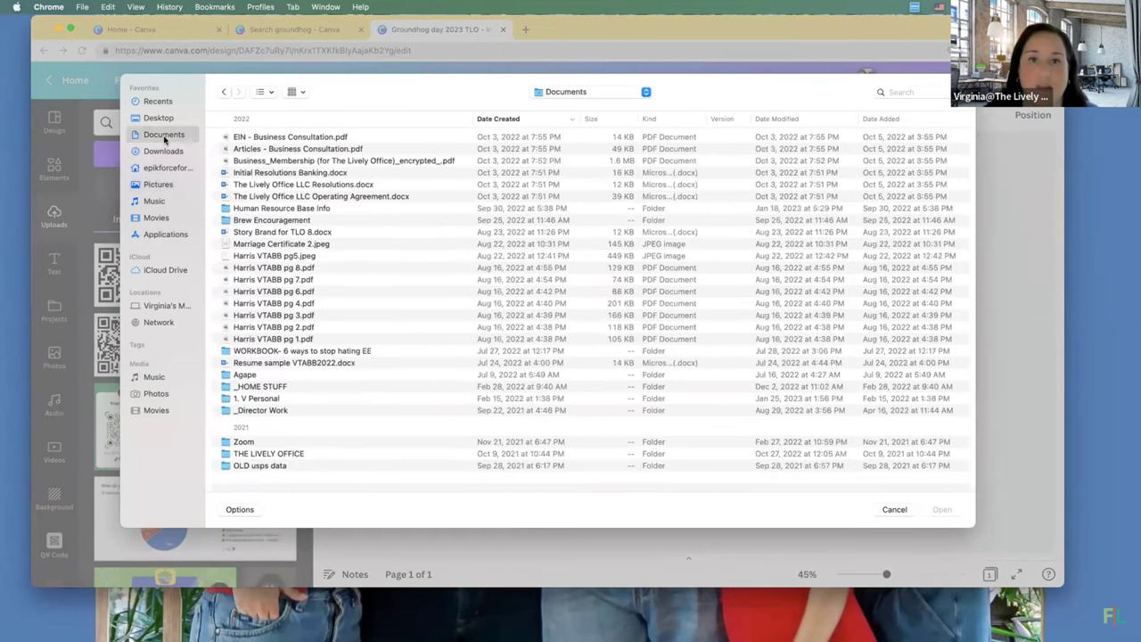
pyautogui.click(165, 153)
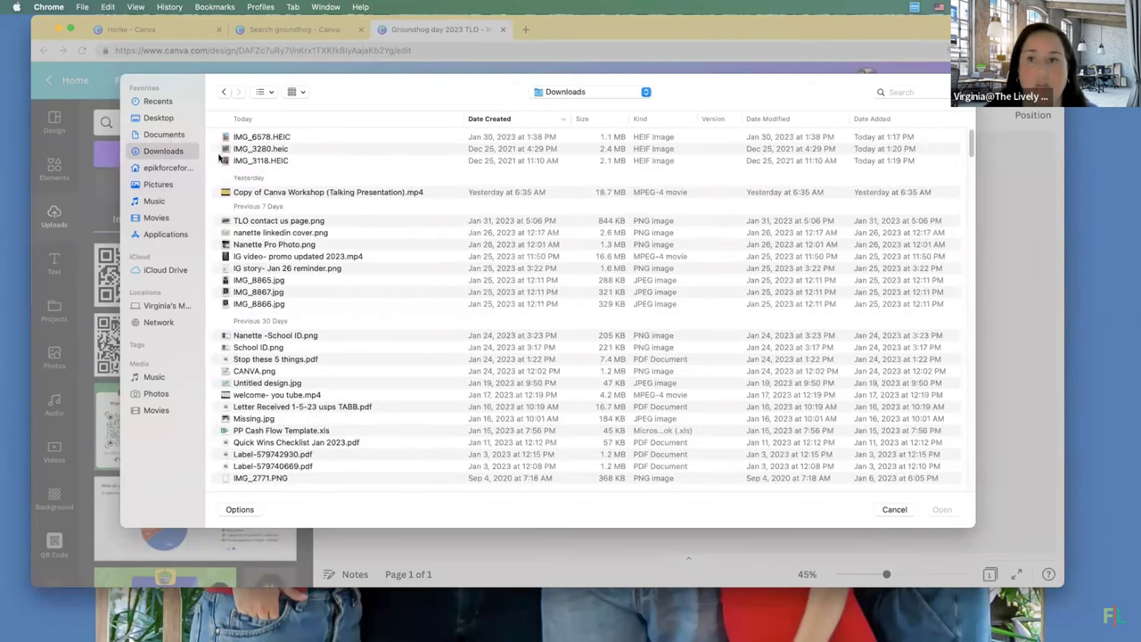
# - Sort the Downloads files by date modified and upload the photo IMG_3118.HEIC
pyautogui.click(772, 119)
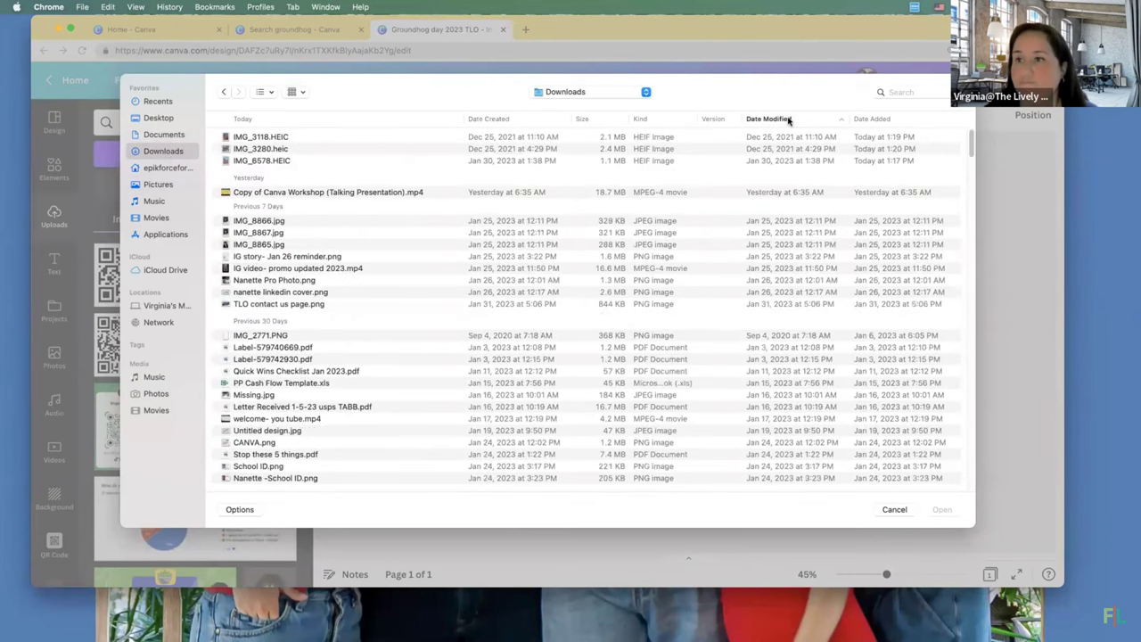
pyautogui.scroll(-3, 769, 339)
pyautogui.scroll(-5, 772, 351)
pyautogui.scroll(4, 737, 347)
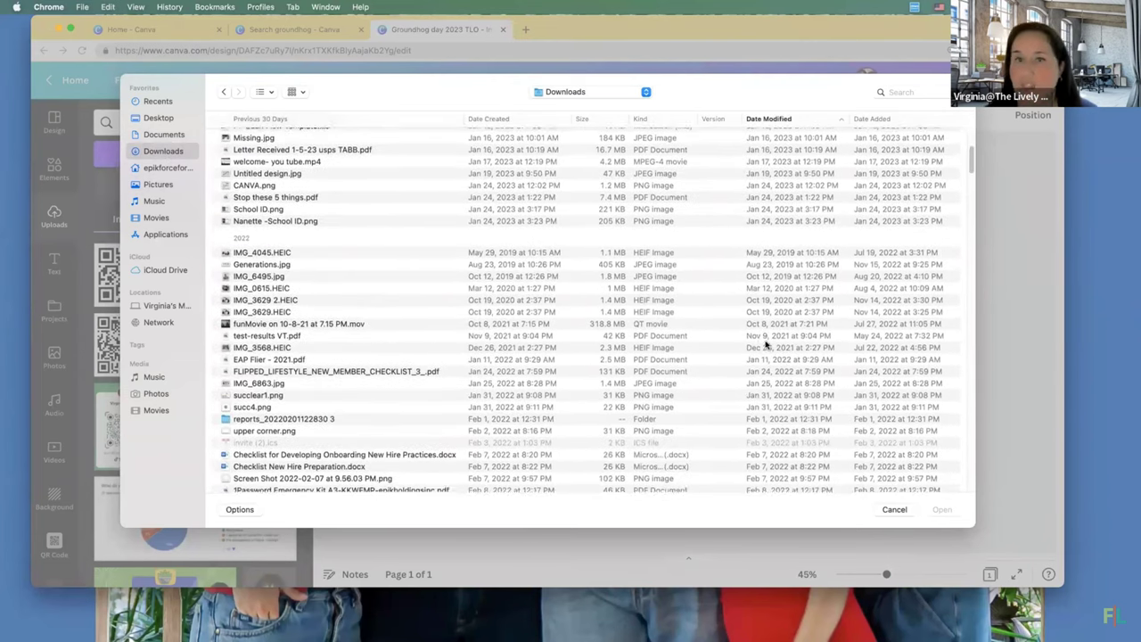
pyautogui.scroll(5, 298, 247)
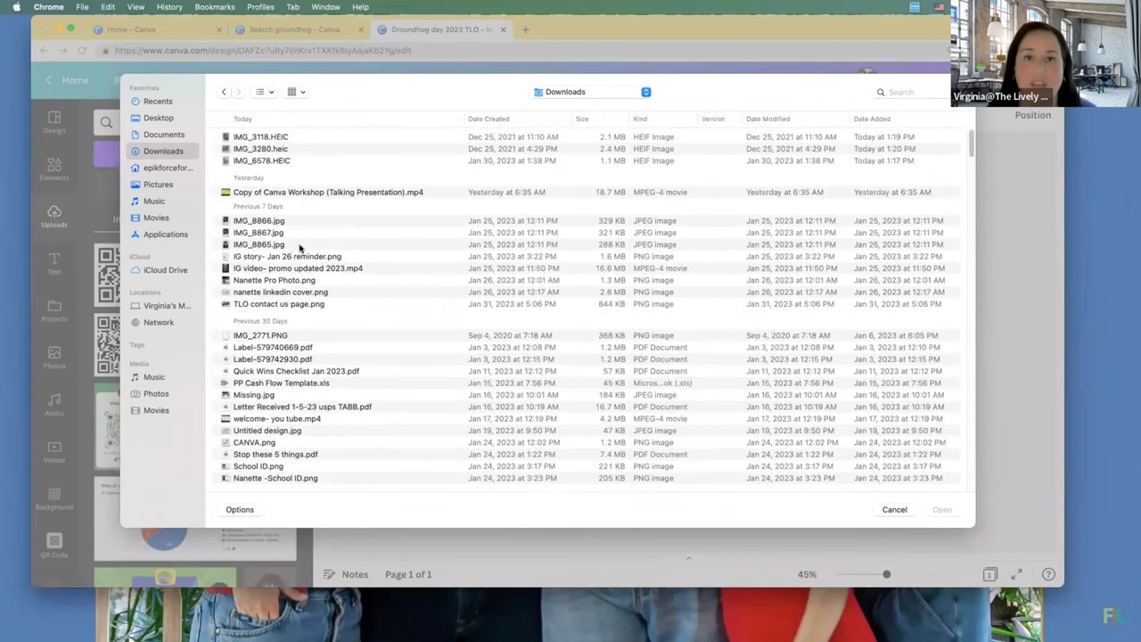
pyautogui.click(263, 138)
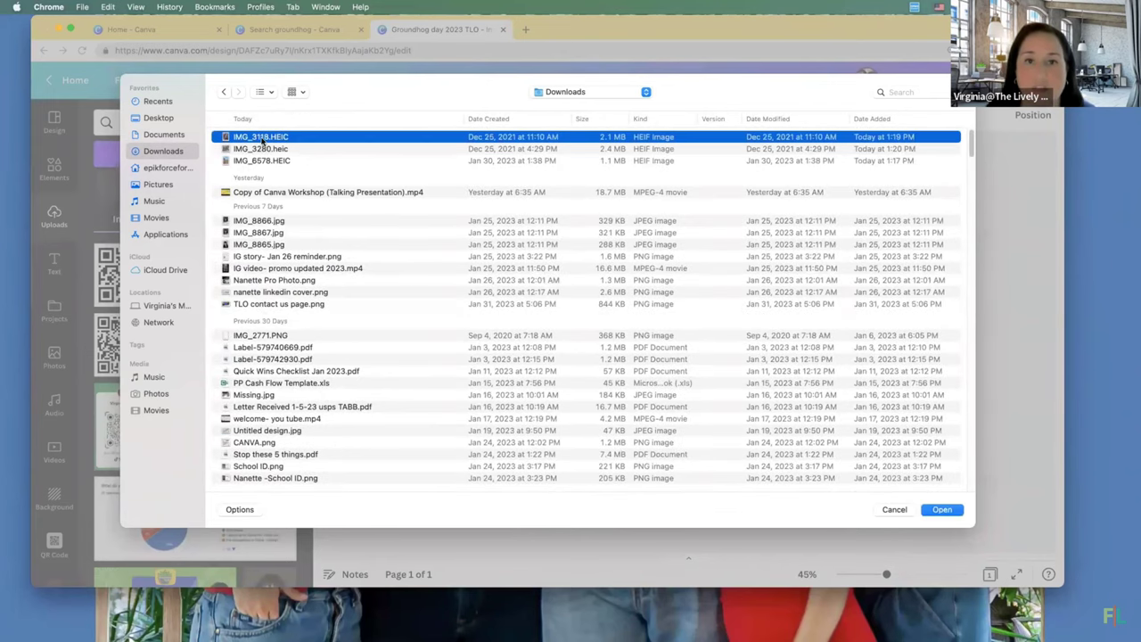
pyautogui.doubleClick(263, 139)
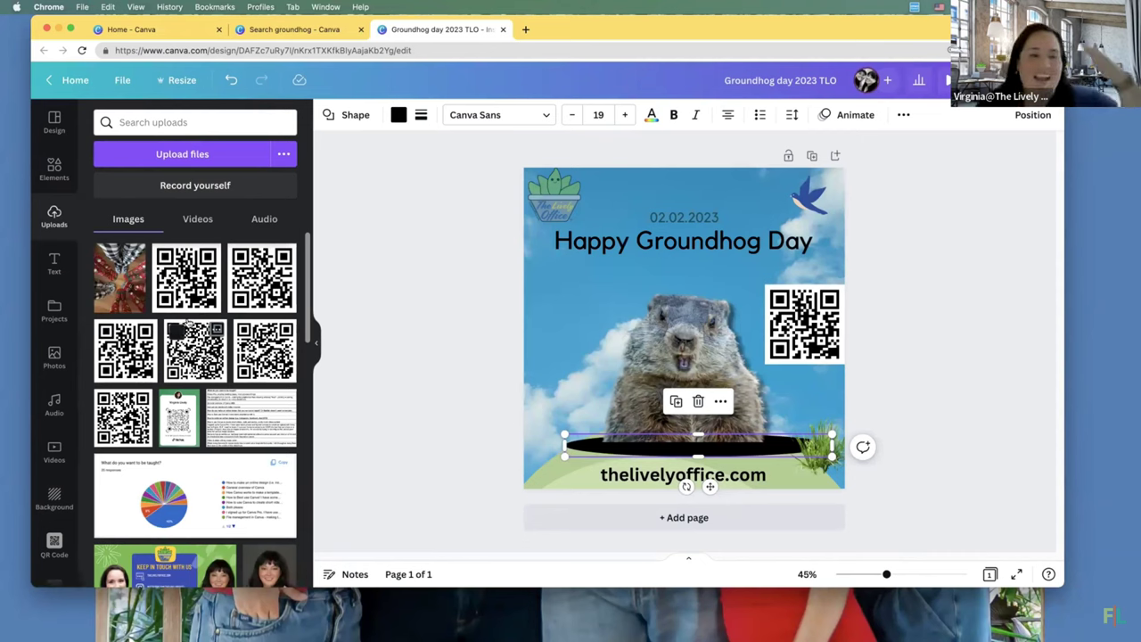
# - Add the uploaded photo of feet in holiday socks to the design and align it with the design's left edge
pyautogui.click(115, 290)
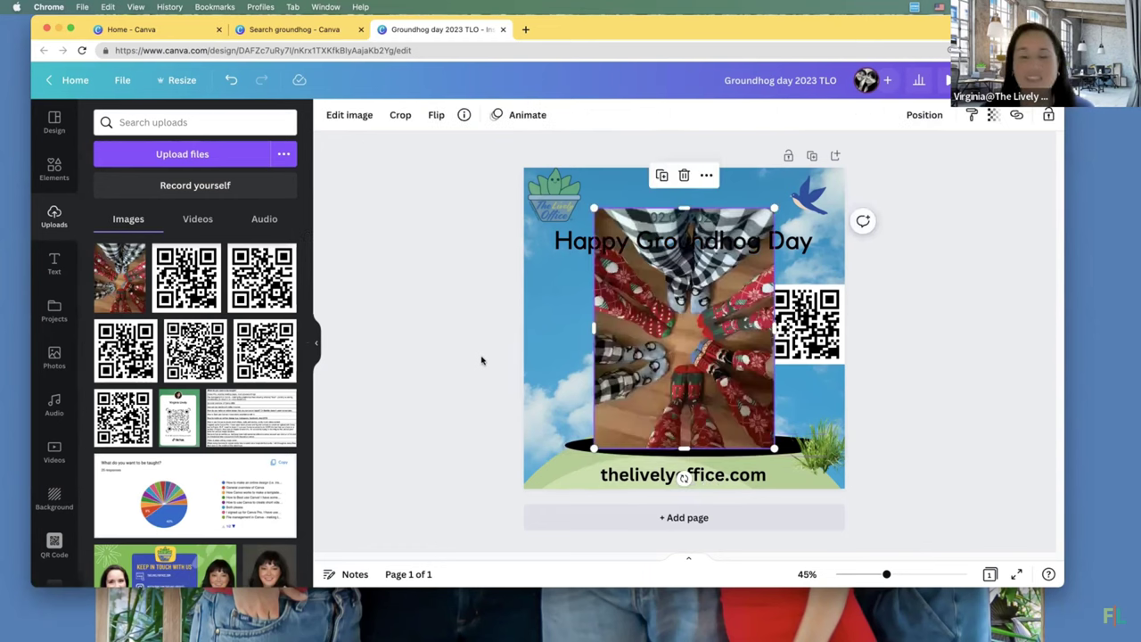
pyautogui.moveTo(731, 389); pyautogui.dragTo(659, 386)
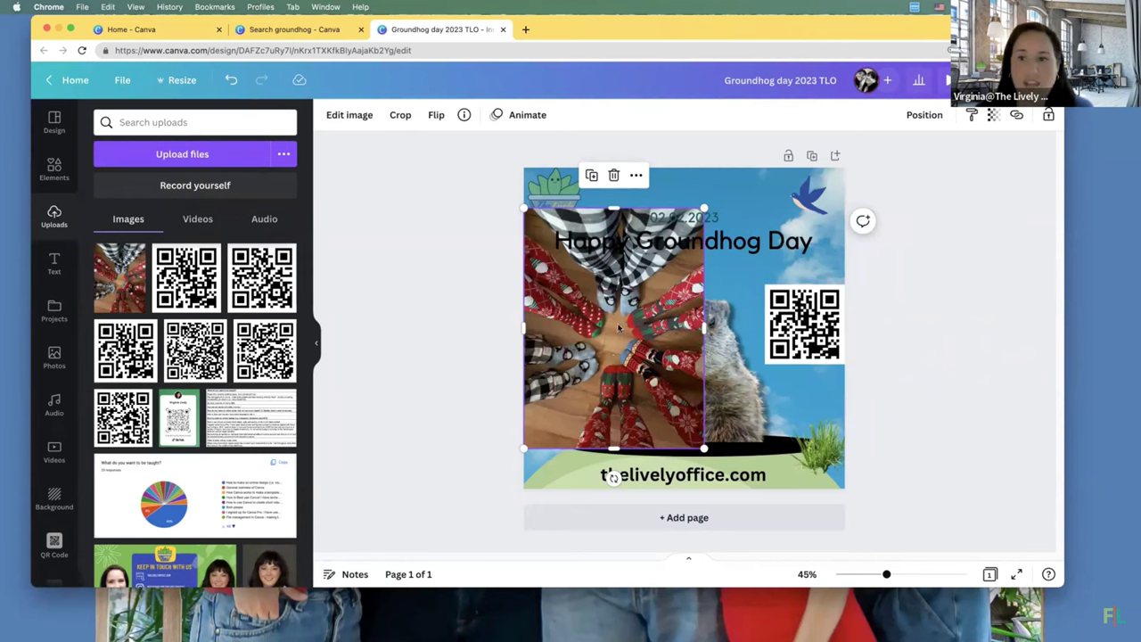
# - Remove the background of the holiday-socks photo with the Background Remover and shift the photo slightly to the right
pyautogui.click(354, 116)
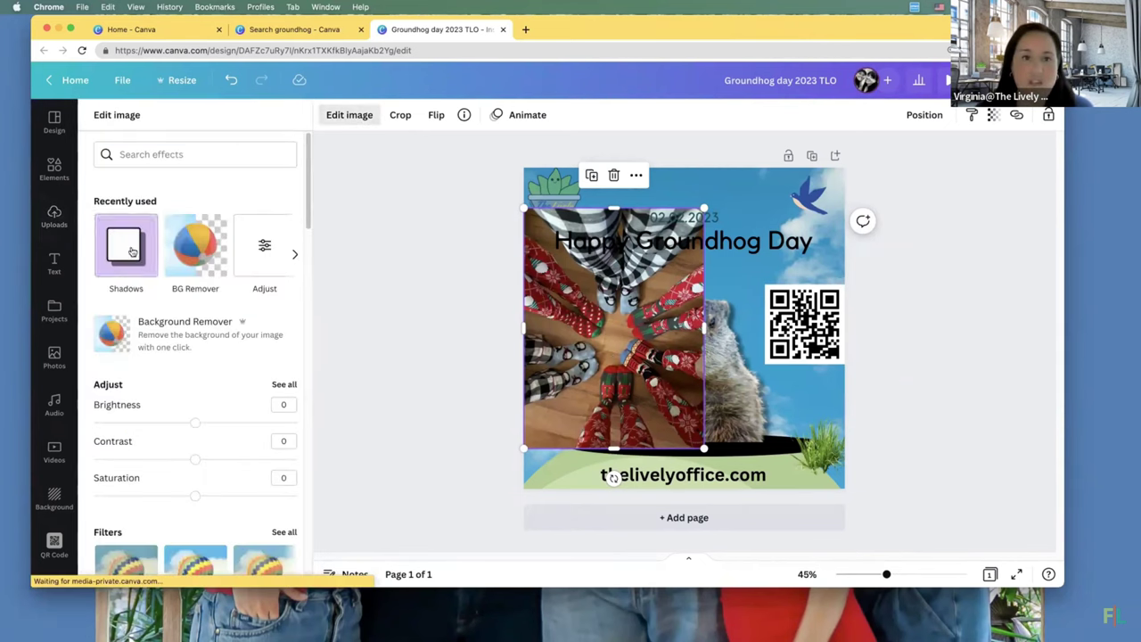
pyautogui.click(194, 264)
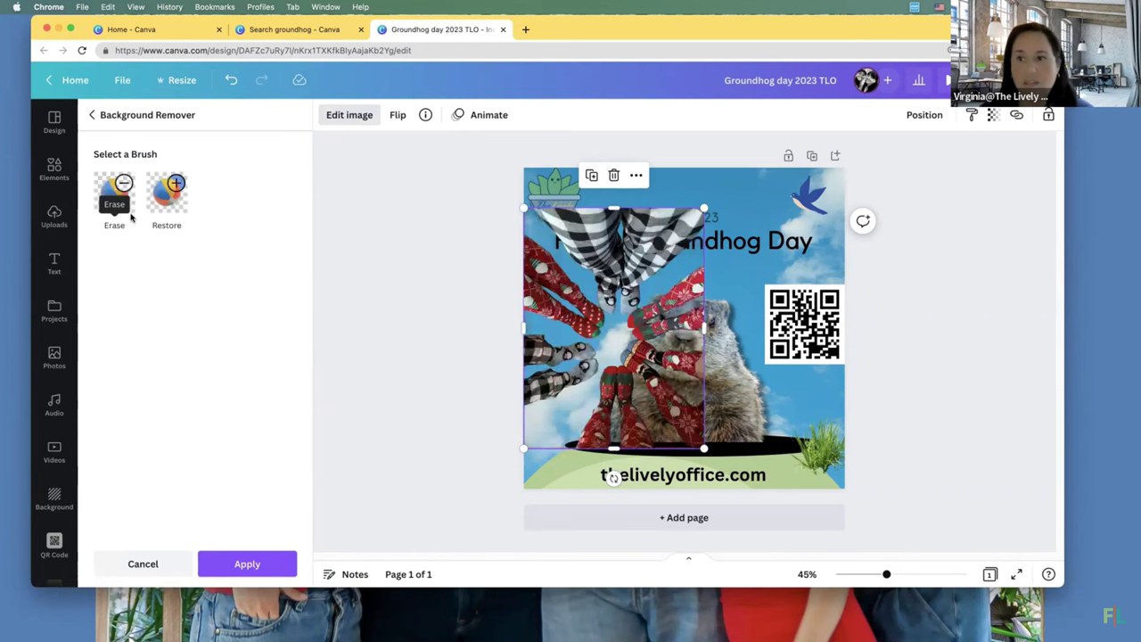
pyautogui.moveTo(643, 363)
pyautogui.mouseDown()
pyautogui.moveTo(603, 346)
pyautogui.moveTo(657, 366)
pyautogui.mouseUp()
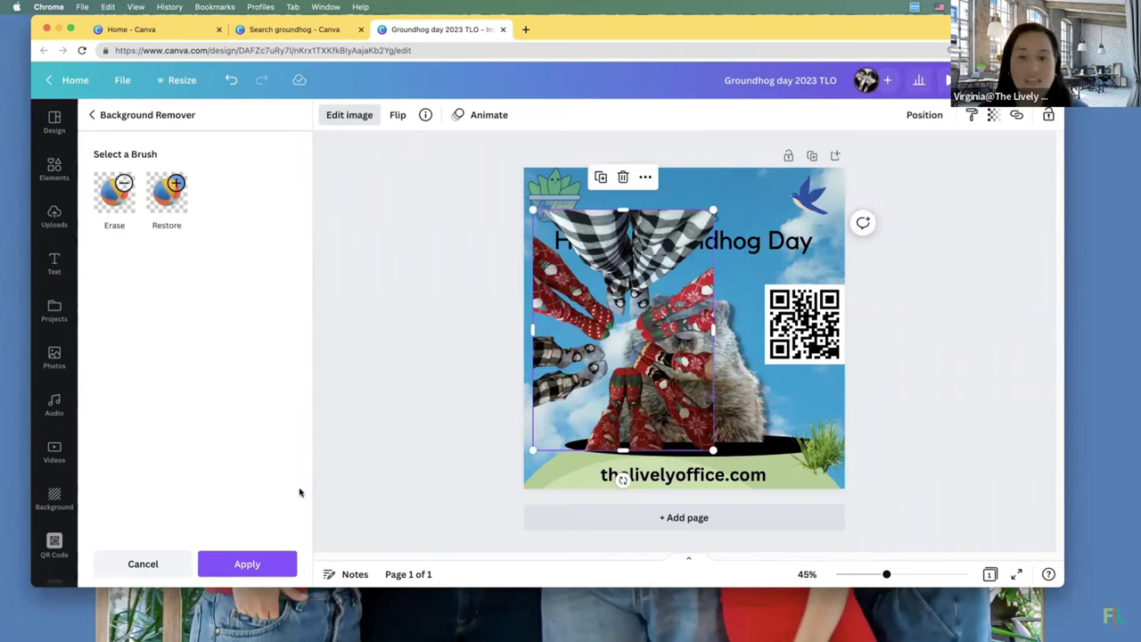
pyautogui.click(250, 575)
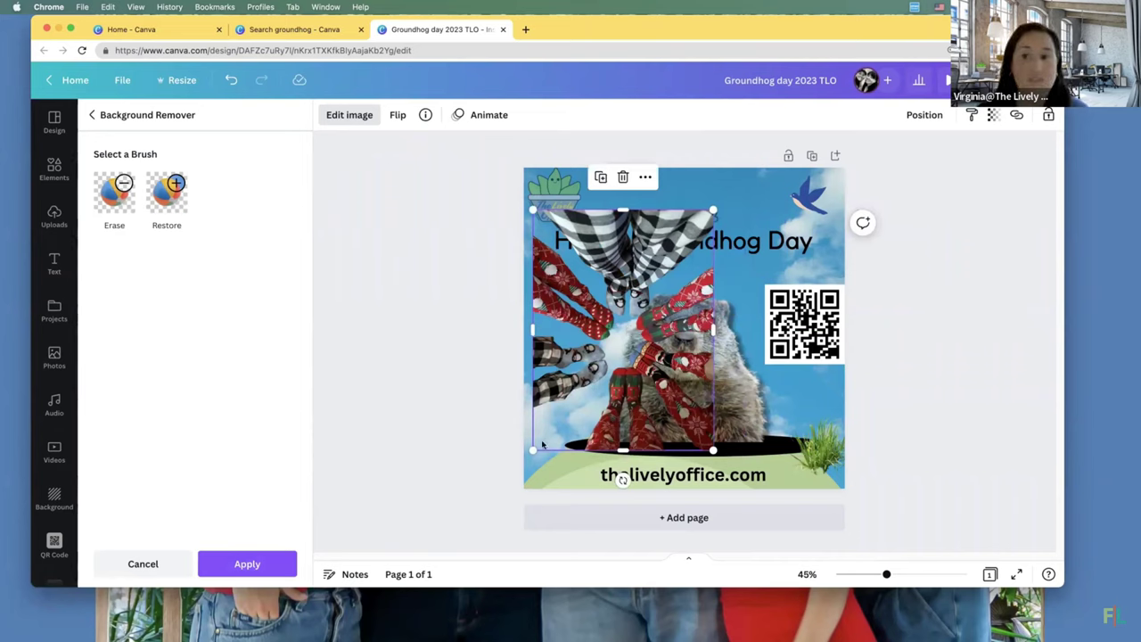
pyautogui.click(246, 567)
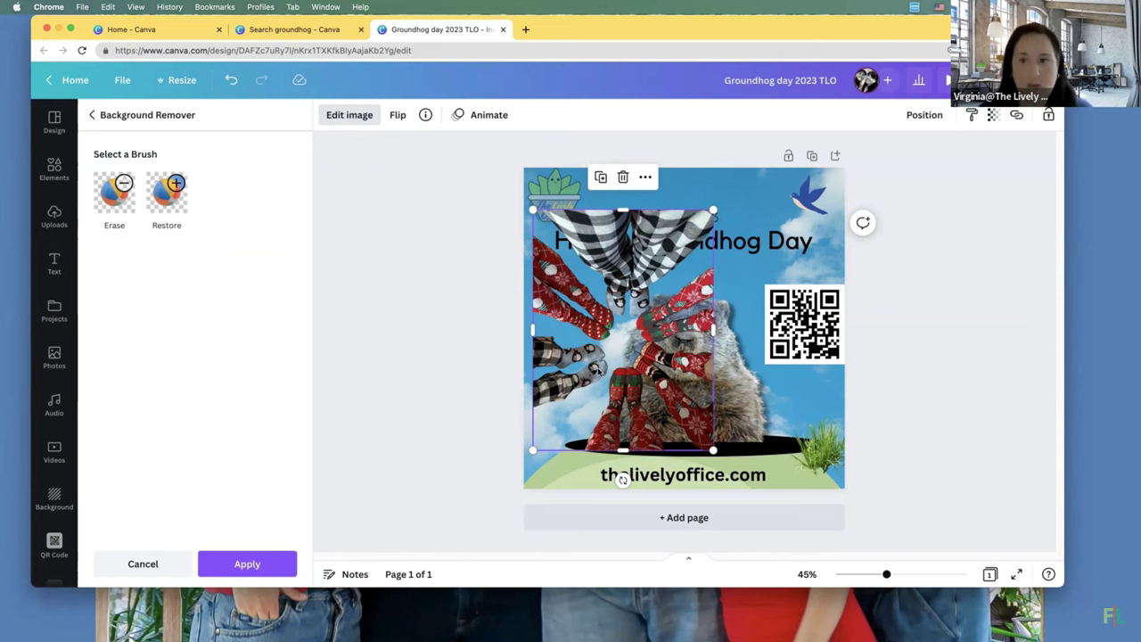
# - Delete the holiday-socks photo from the design
pyautogui.click(623, 178)
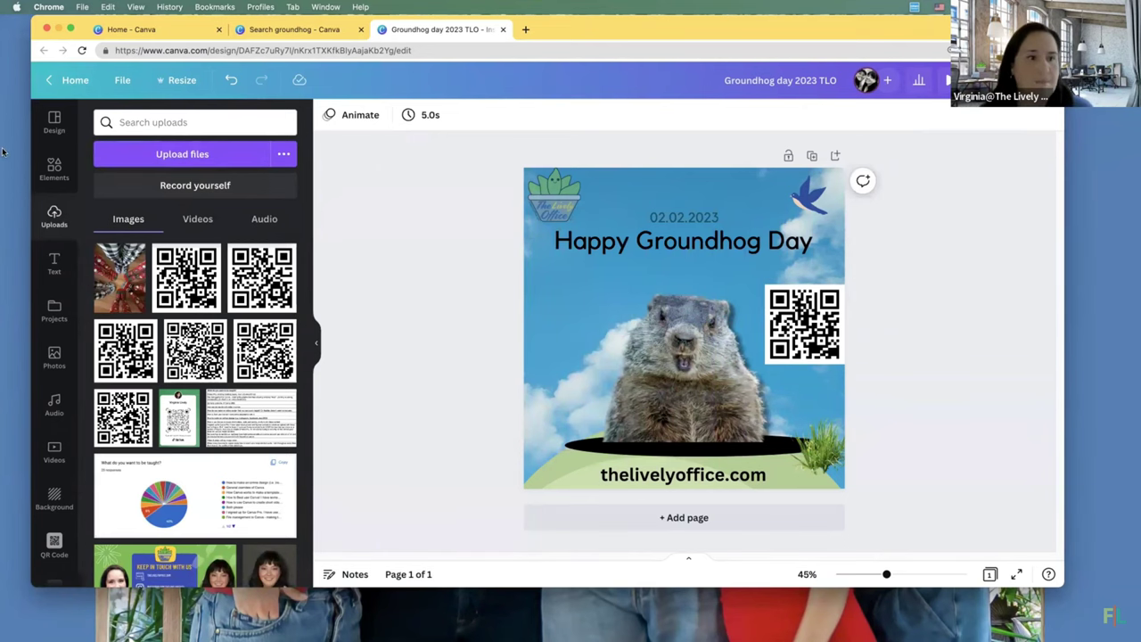
pyautogui.moveTo(4, 151); pyautogui.dragTo(7, 107)
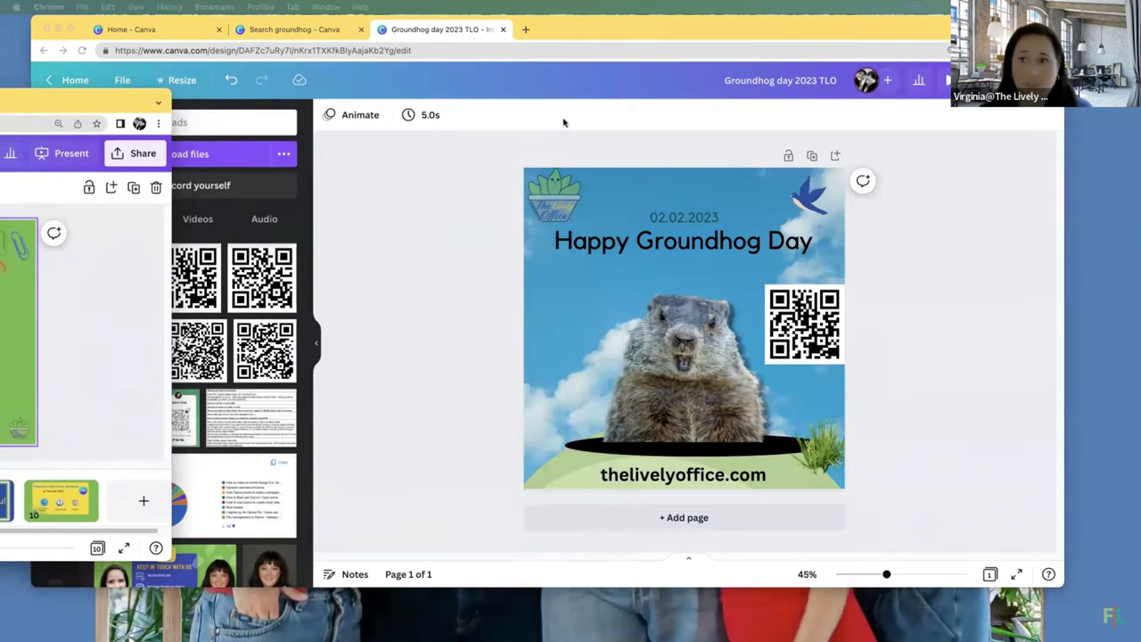
pyautogui.moveTo(97, 105); pyautogui.dragTo(2, 141)
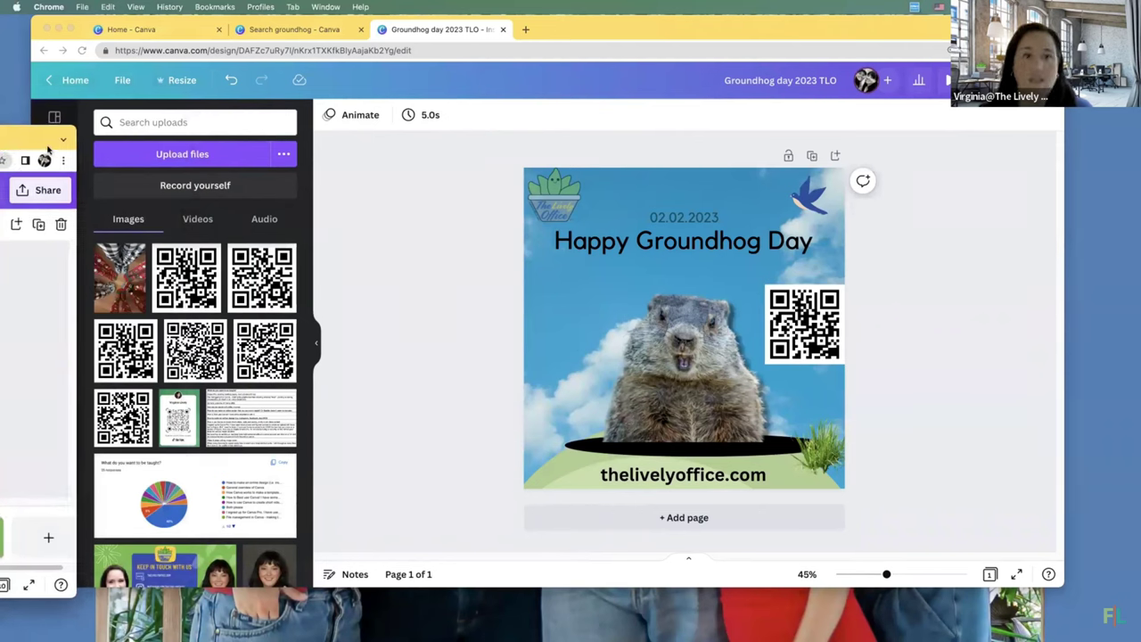
pyautogui.moveTo(46, 147); pyautogui.dragTo(600, 127)
pyautogui.press('super+m')
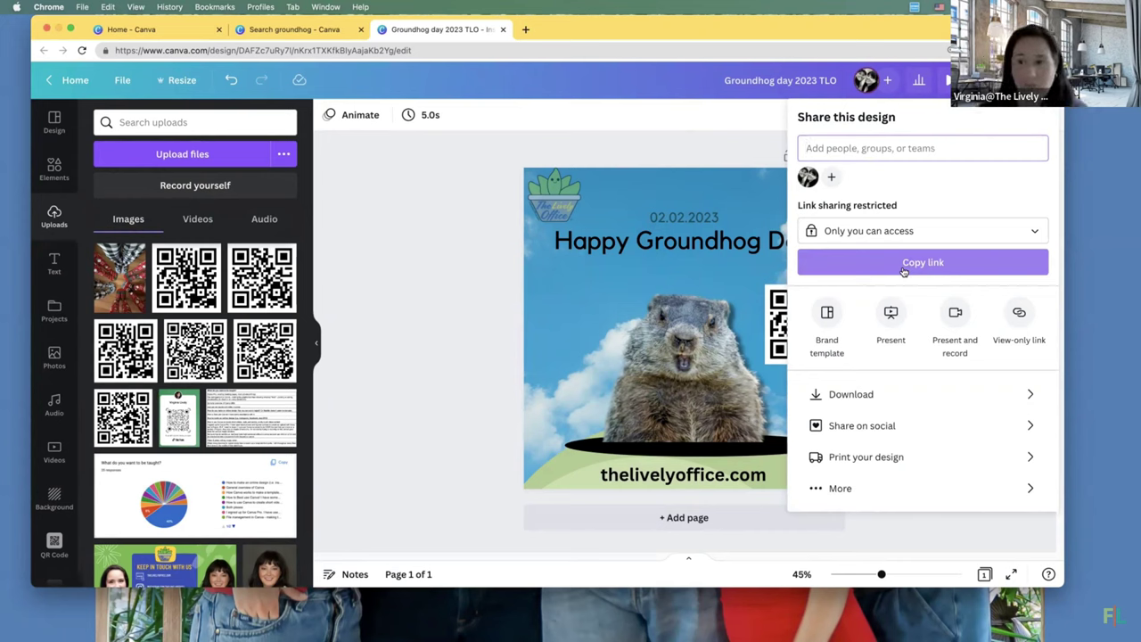
# - Share the design on social to Instagram, choosing to schedule posts from desktop for a business account
pyautogui.click(884, 426)
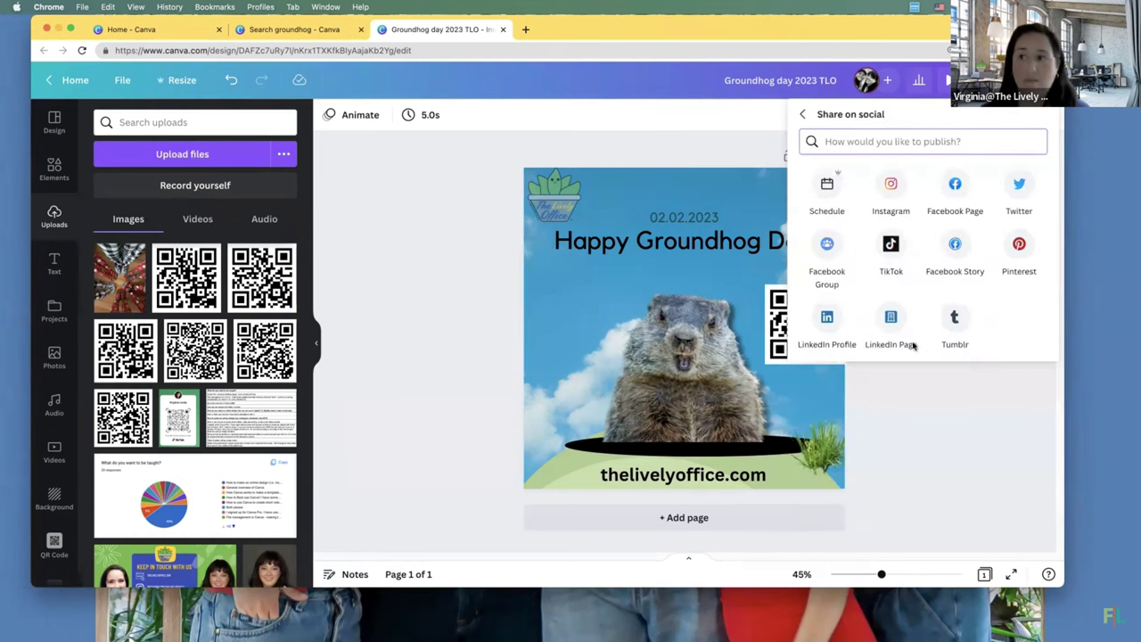
pyautogui.click(893, 210)
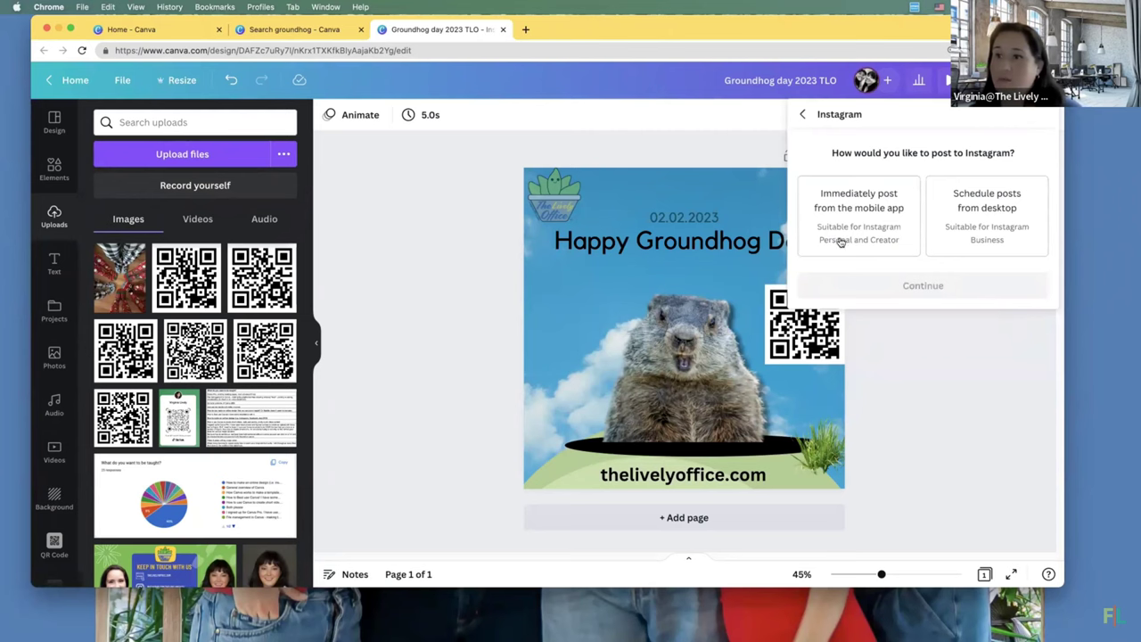
pyautogui.click(979, 223)
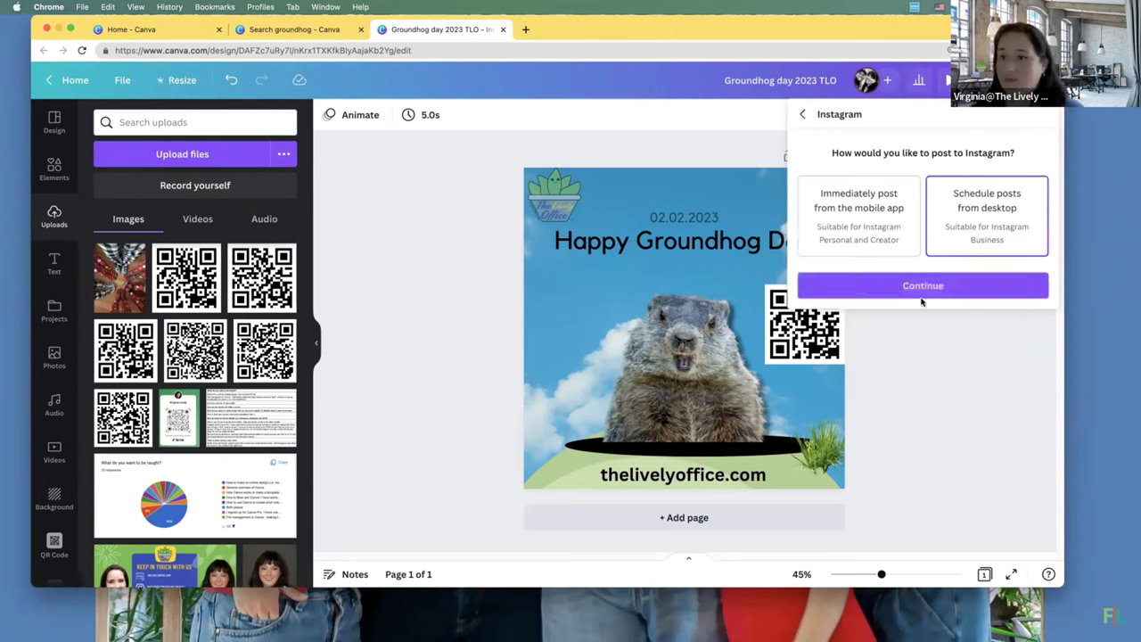
pyautogui.click(923, 298)
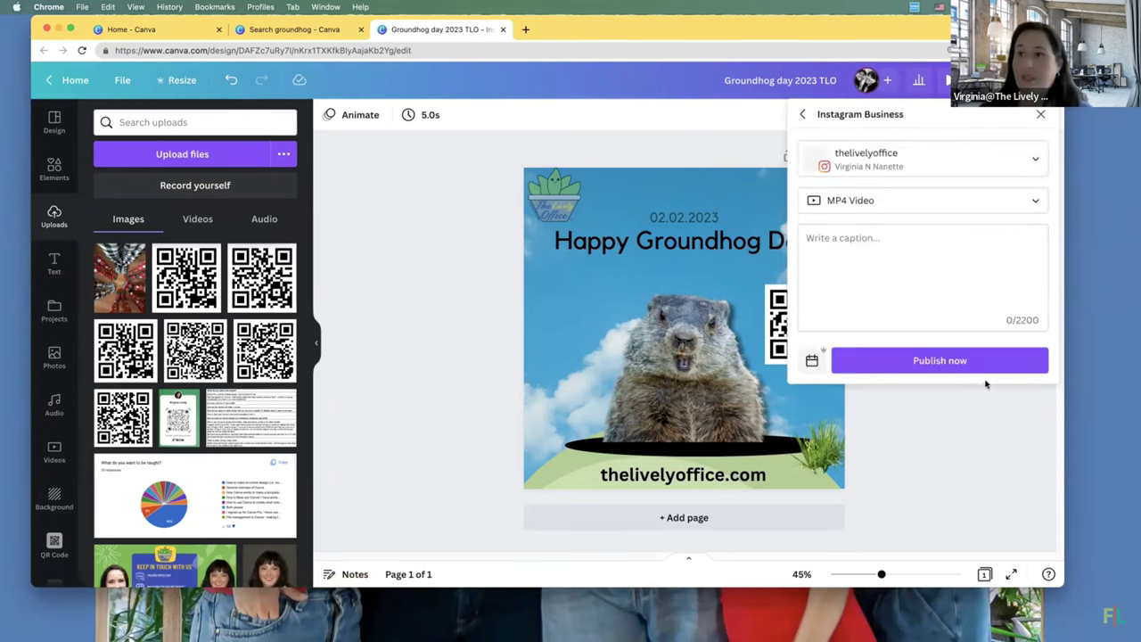
# - Write the post caption "HOLY SMOKES 6 more week of winter. Make it LIVELY! #thelivel"
pyautogui.click(863, 244)
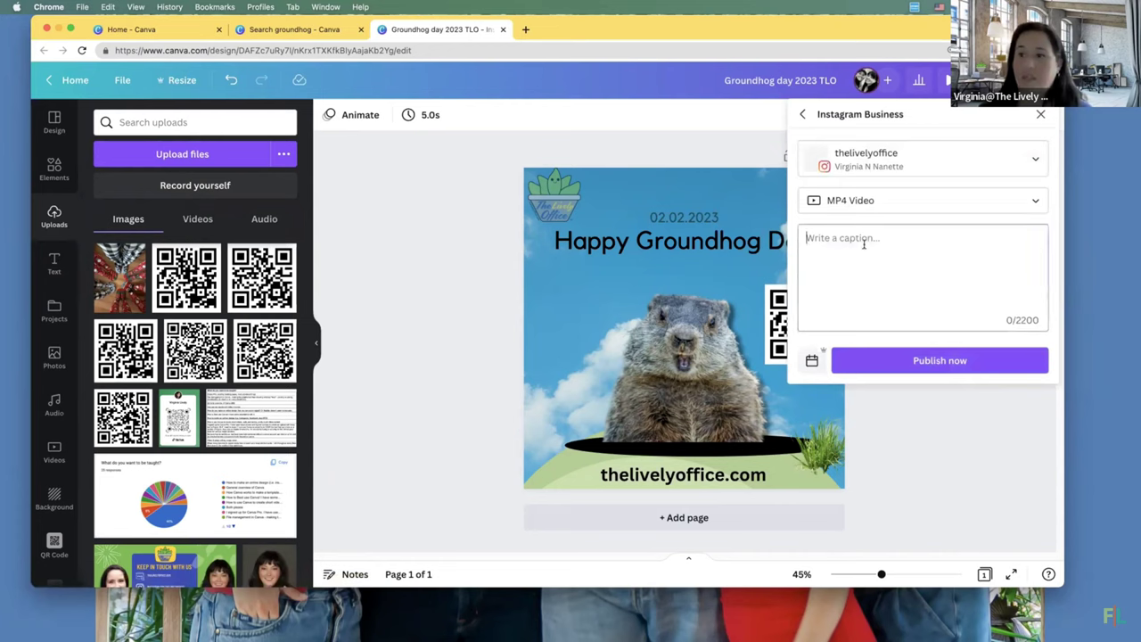
pyautogui.write('H')
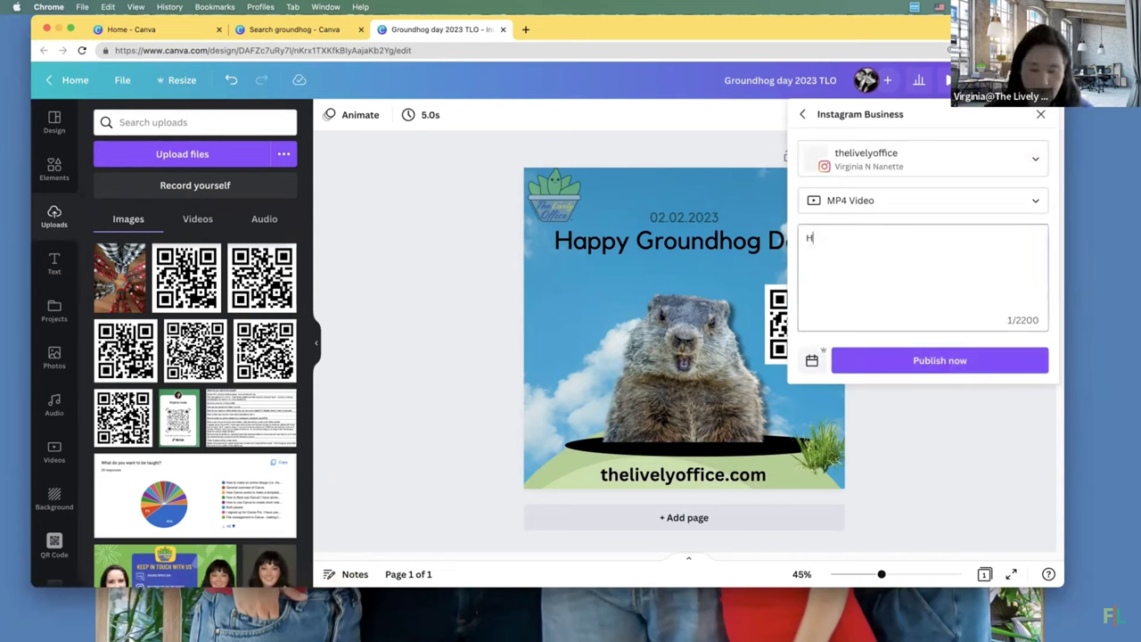
pyautogui.write('OLY SMOKES')
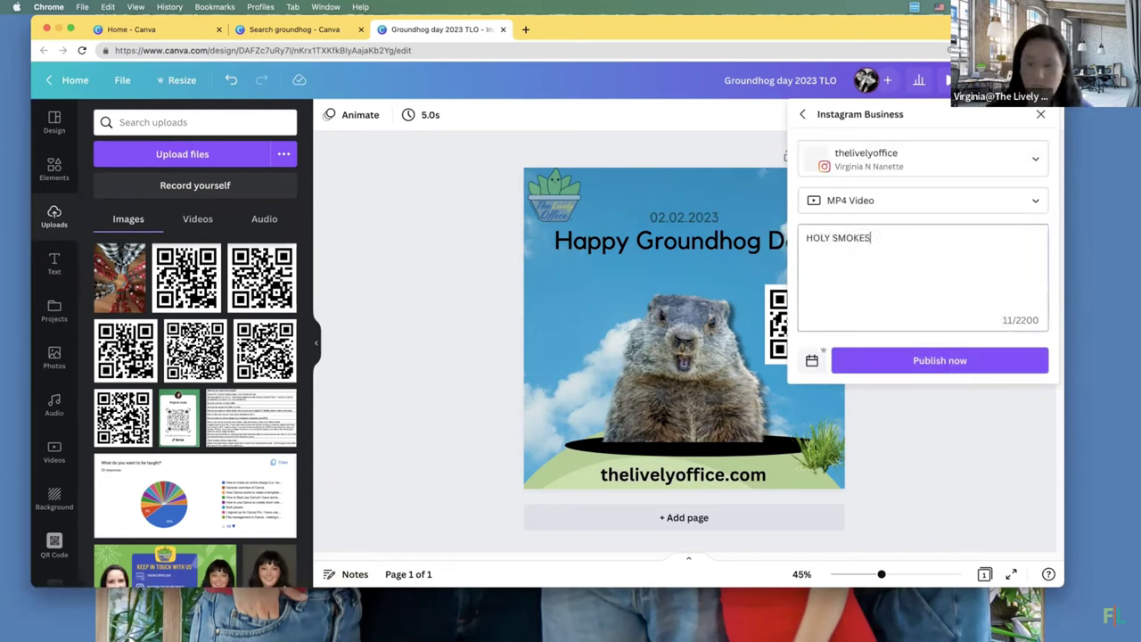
pyautogui.write(' 6 more week is')
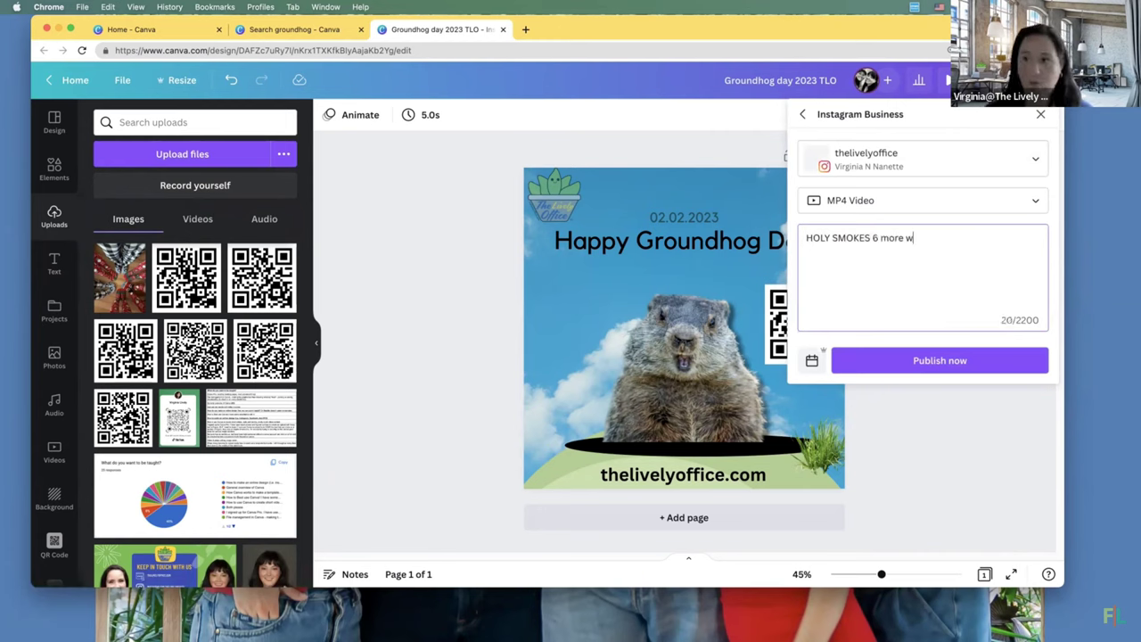
pyautogui.press('BackSpace')
pyautogui.press('BackSpace')
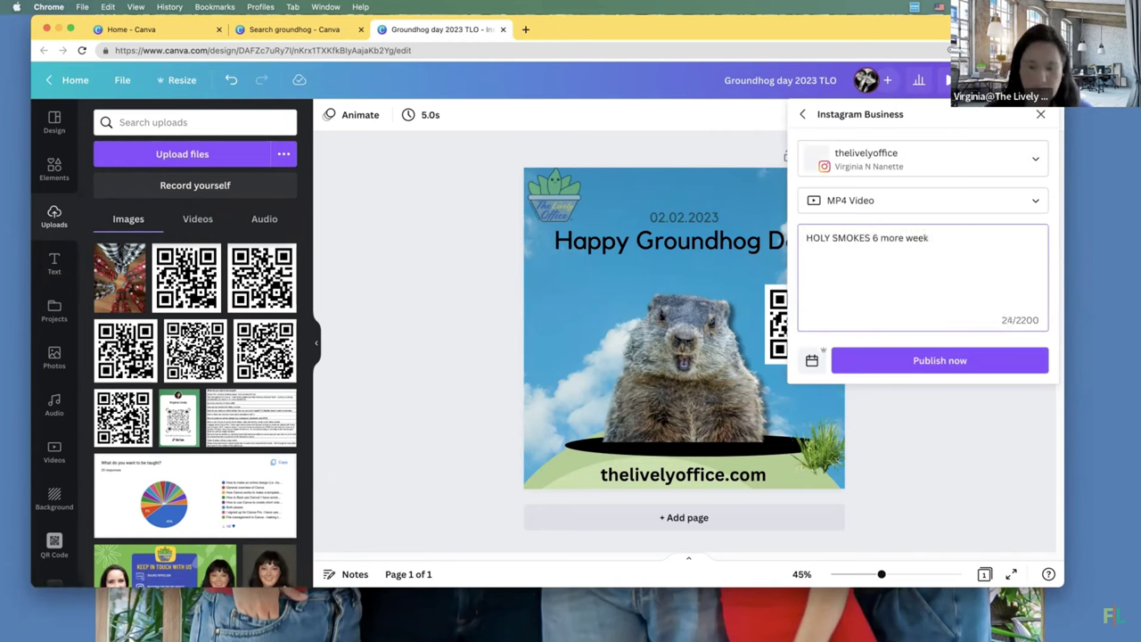
pyautogui.write('of winter')
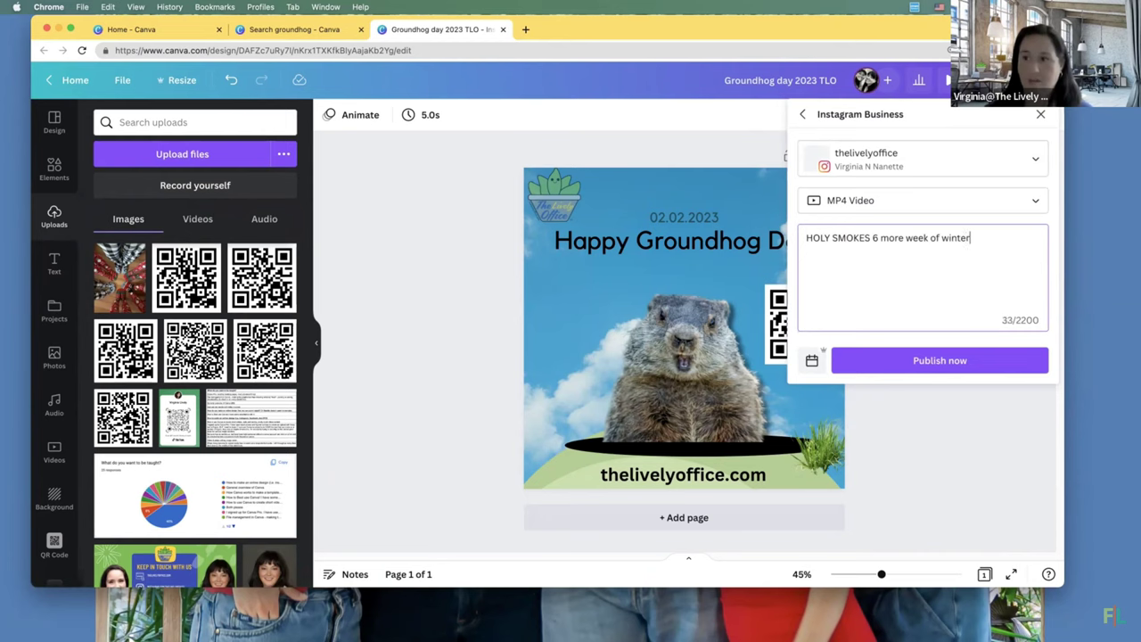
pyautogui.write('. Make it LIVELY')
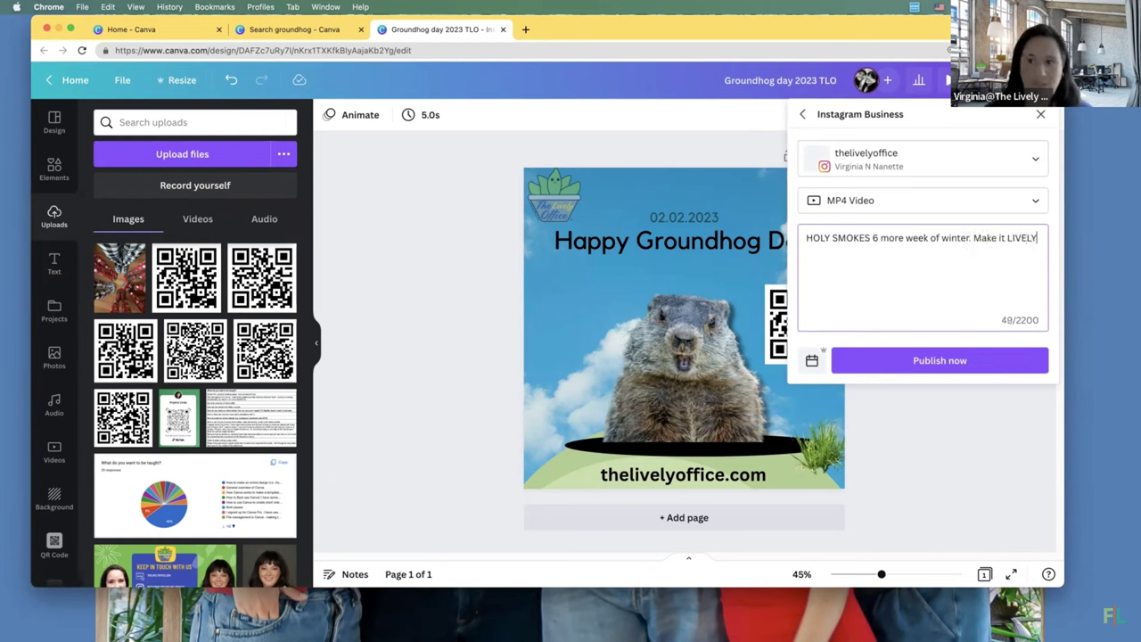
pyautogui.write('! #')
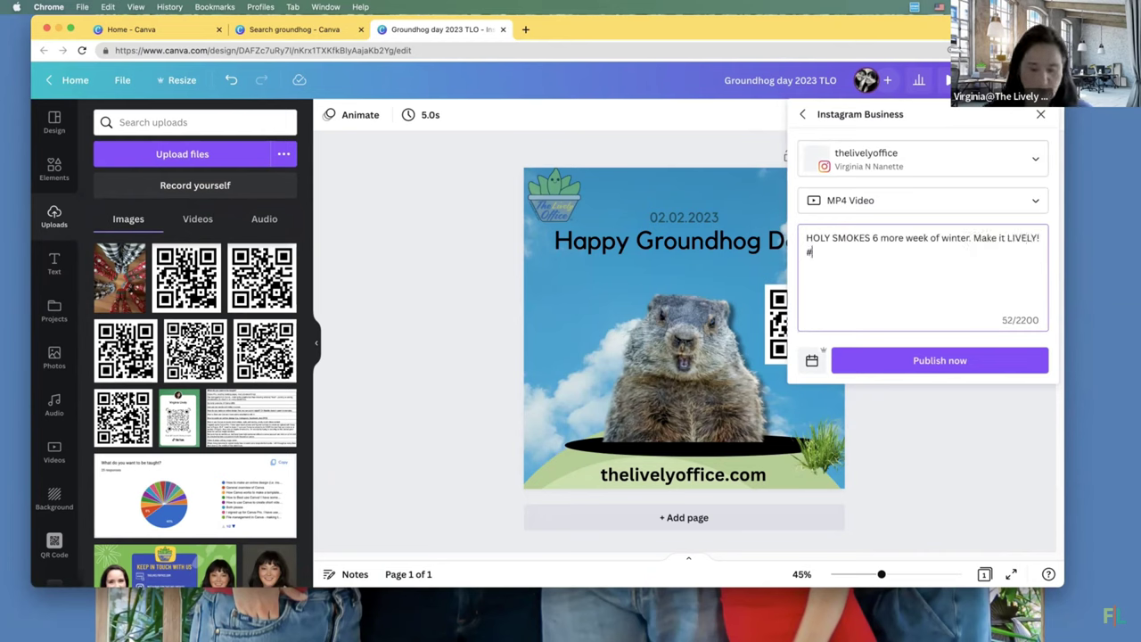
pyautogui.write('li')
pyautogui.press('BackSpace')
pyautogui.write('thelivel')
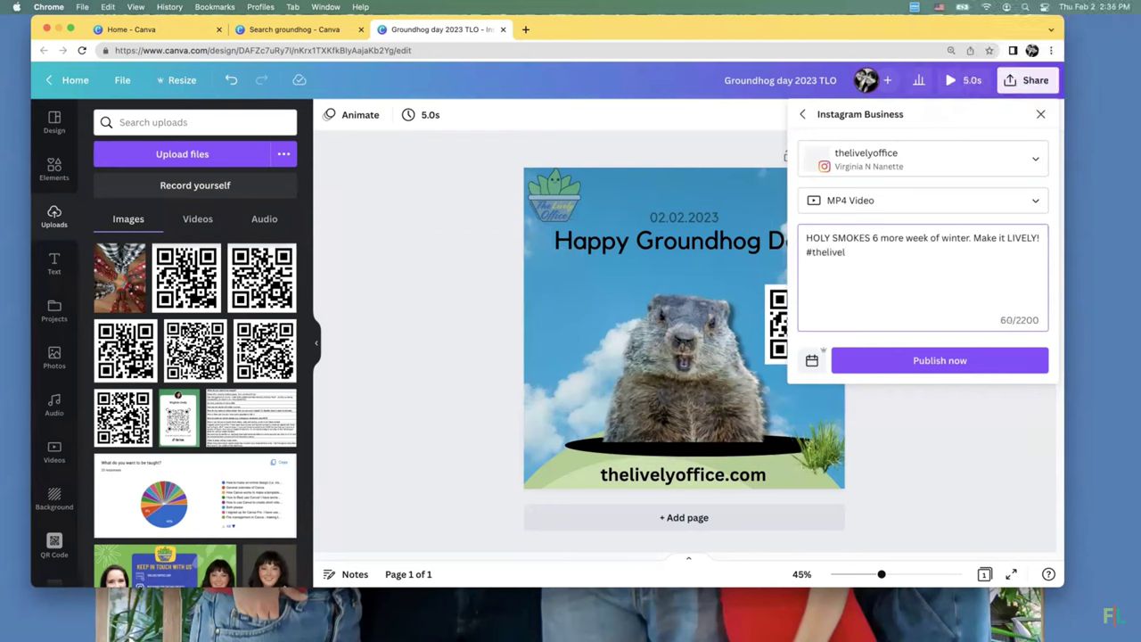
# - Correct "week" to "weeks" in the caption and complete the hashtag as #thelivelyoffice.com
pyautogui.click(931, 236)
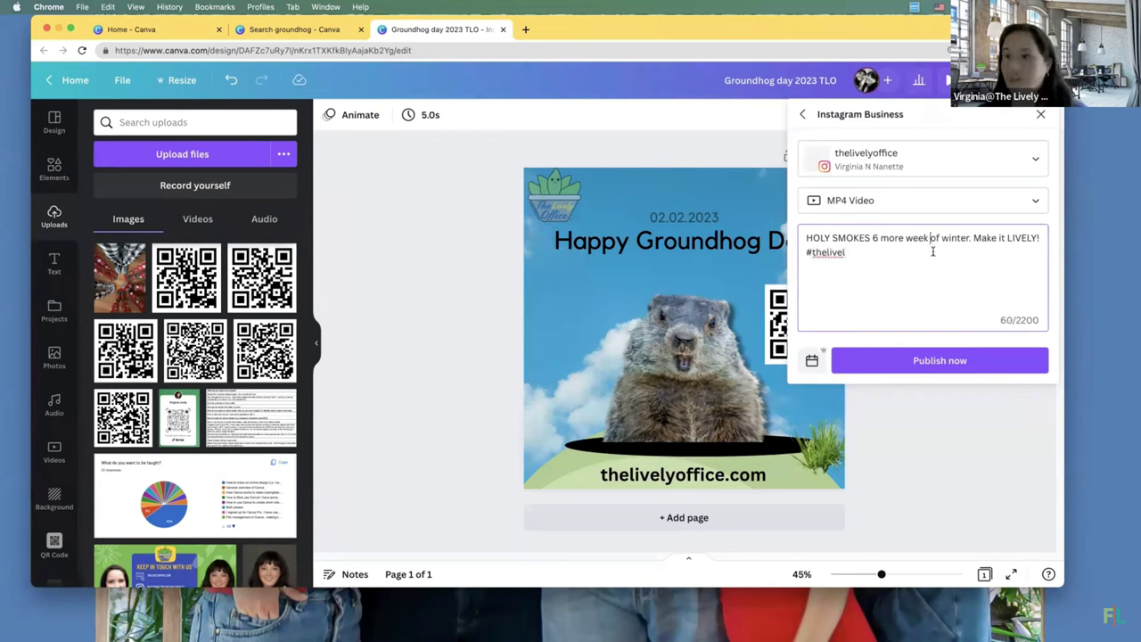
pyautogui.write('s')
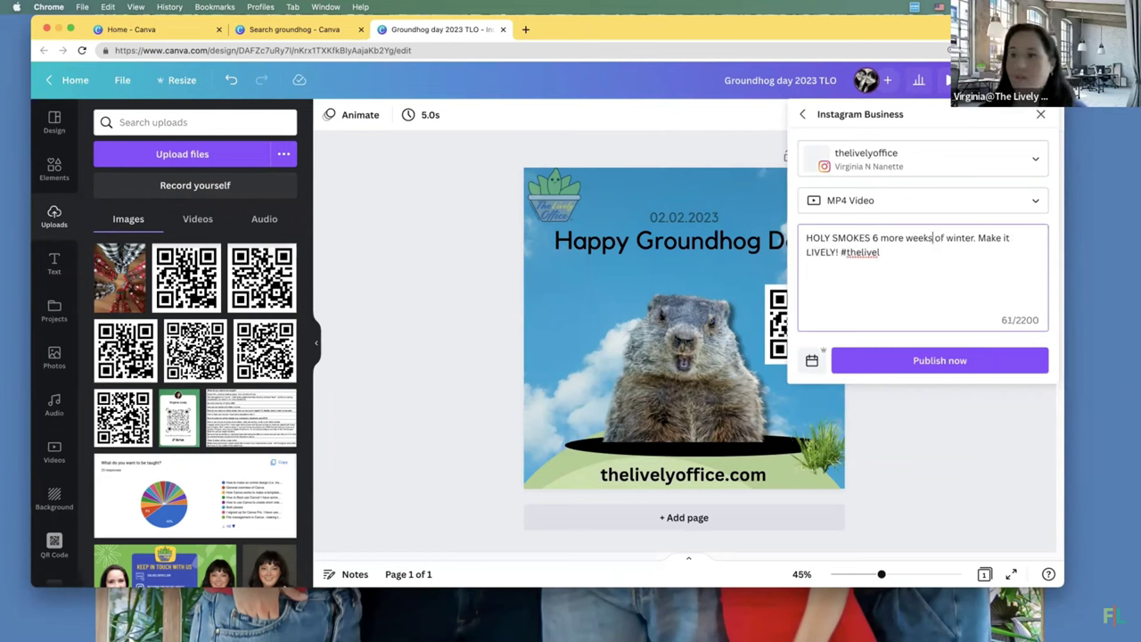
pyautogui.click(885, 253)
pyautogui.write('y')
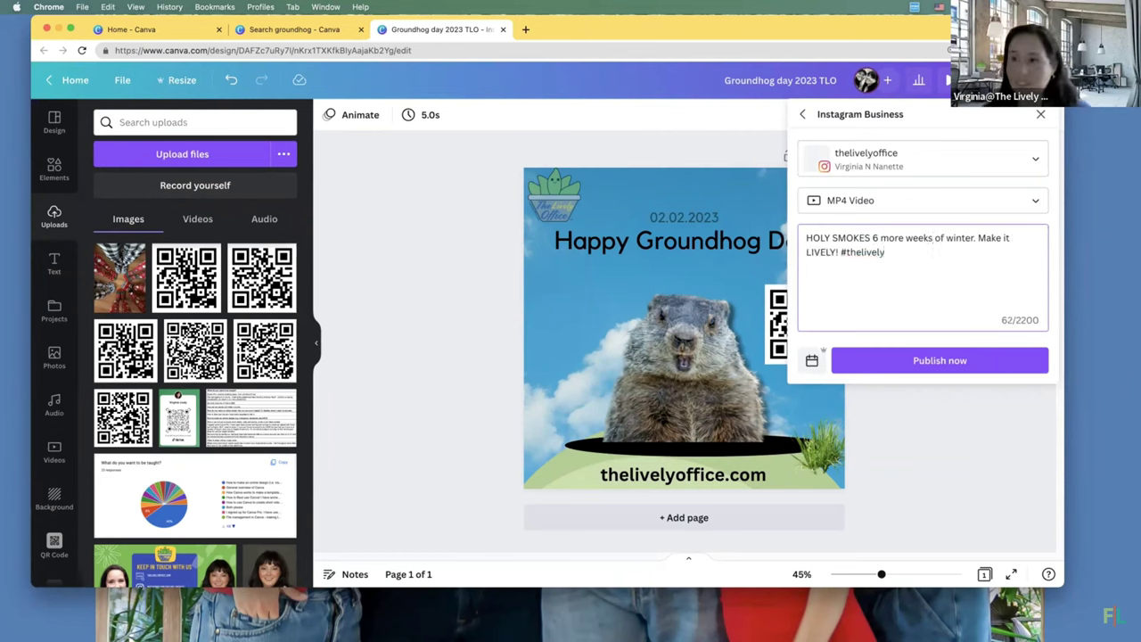
pyautogui.write('office.co')
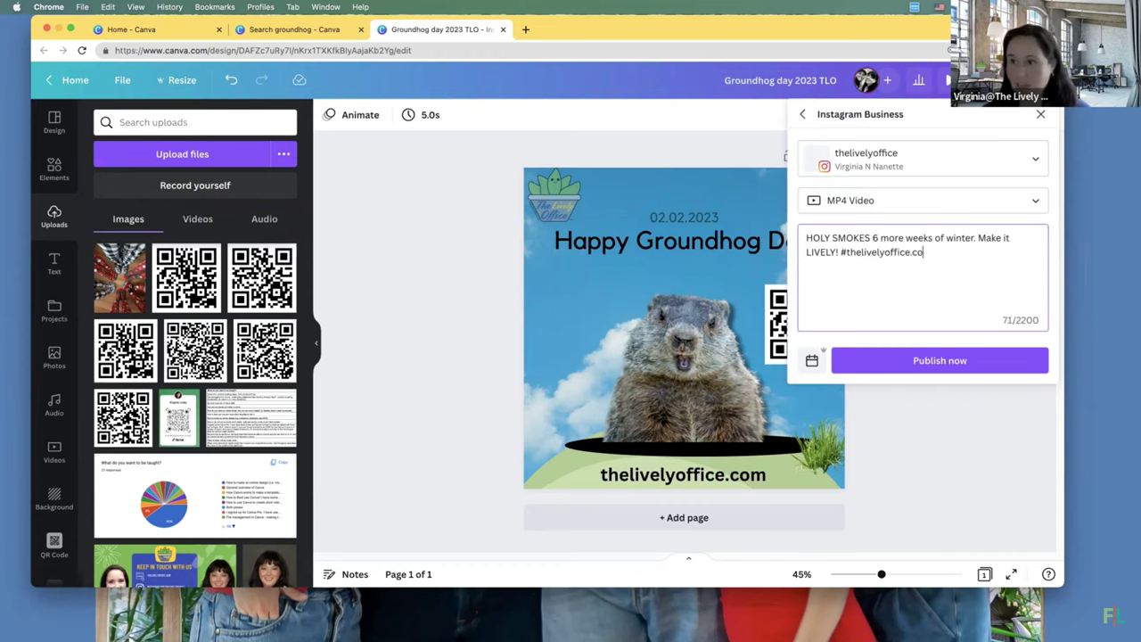
pyautogui.write('m')
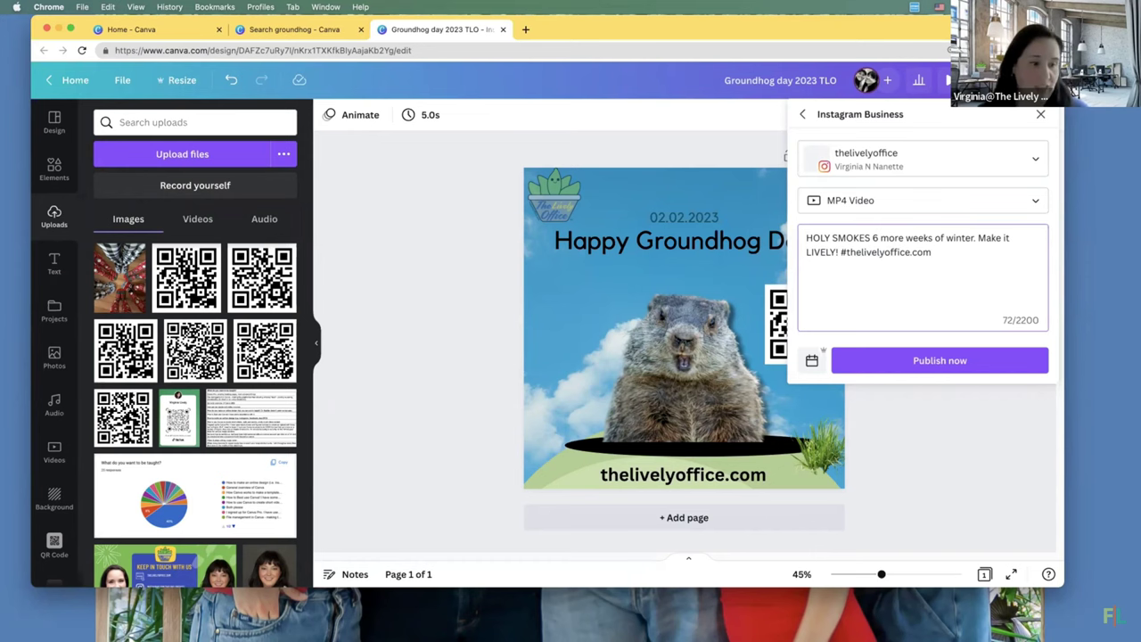
# - Replace the #thelivelyoffice.com hashtag in the caption with the prepared list of hashtags copied from Notes
pyautogui.press('super+Tab')
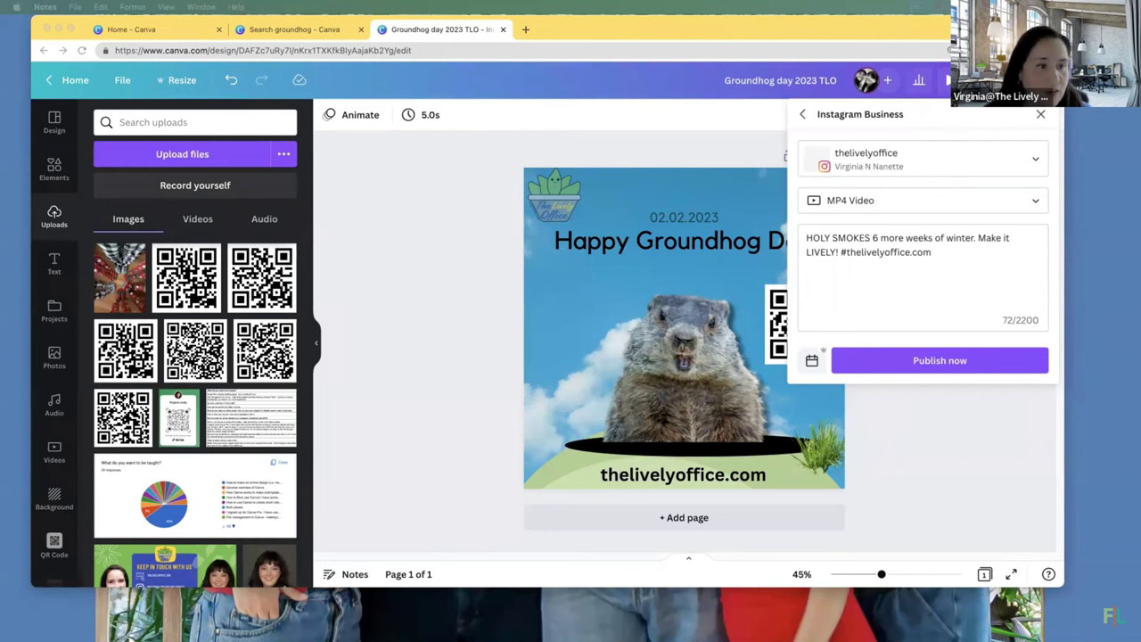
pyautogui.click(934, 254)
pyautogui.press('BackSpace')
pyautogui.press('BackSpace')
pyautogui.press('BackSpace')
pyautogui.press('BackSpace')
pyautogui.press('BackSpace')
pyautogui.press('BackSpace')
pyautogui.press('BackSpace')
pyautogui.press('BackSpace')
pyautogui.press('BackSpace')
pyautogui.press('BackSpace')
pyautogui.press('BackSpace')
pyautogui.press('BackSpace')
pyautogui.press('BackSpace')
pyautogui.press('BackSpace')
pyautogui.press('BackSpace')
pyautogui.press('BackSpace')
pyautogui.press('BackSpace')
pyautogui.press('BackSpace')
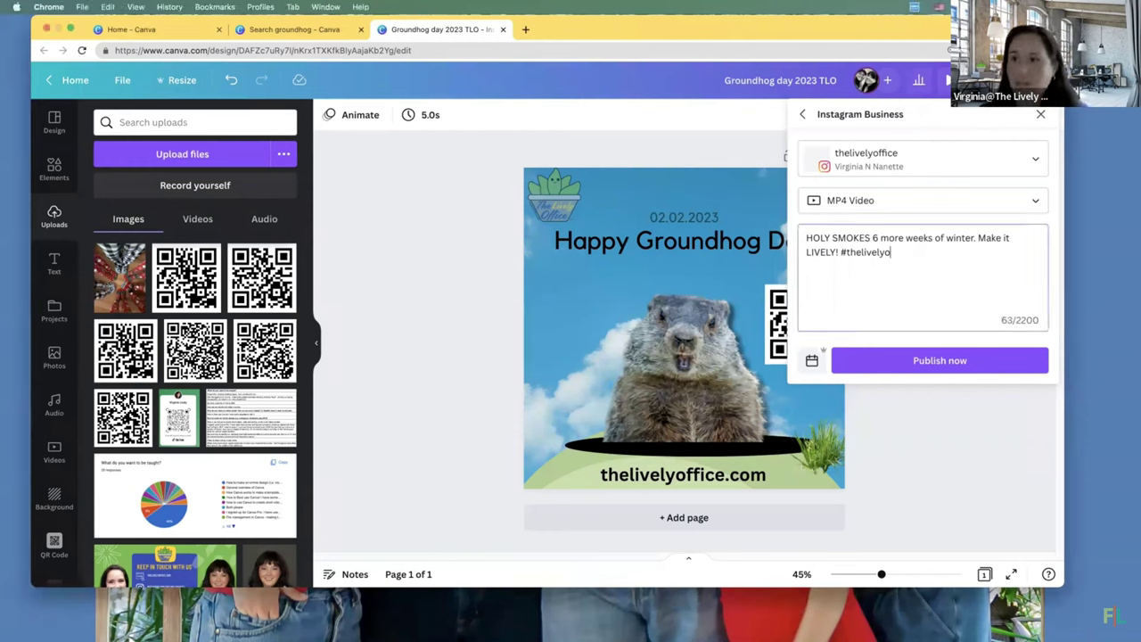
pyautogui.press('BackSpace')
pyautogui.press('BackSpace')
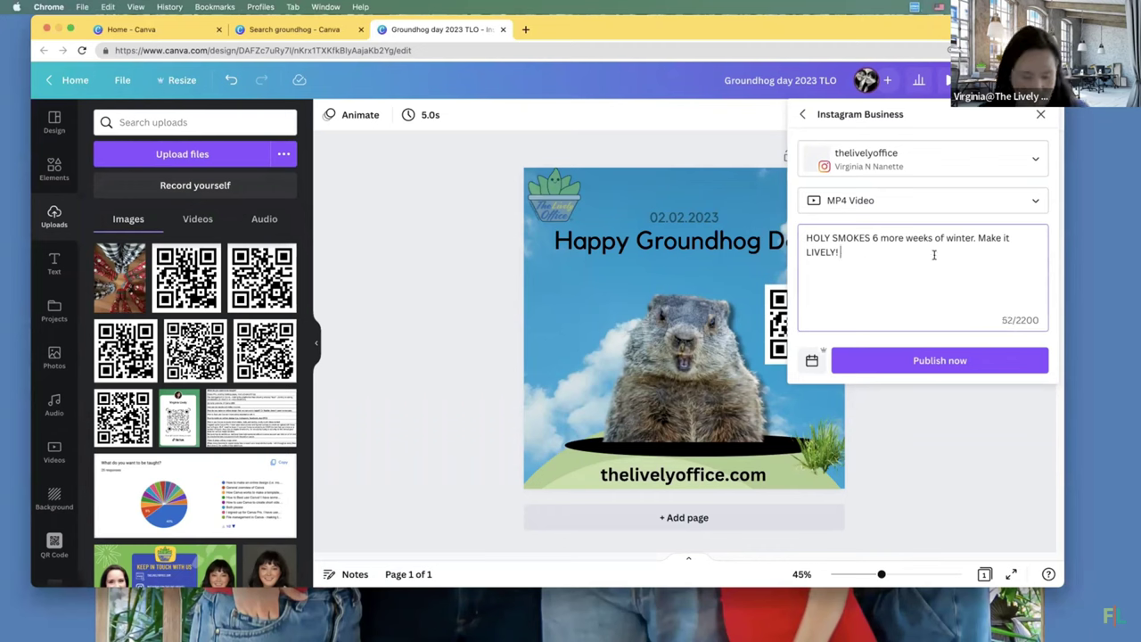
pyautogui.press('super+v')
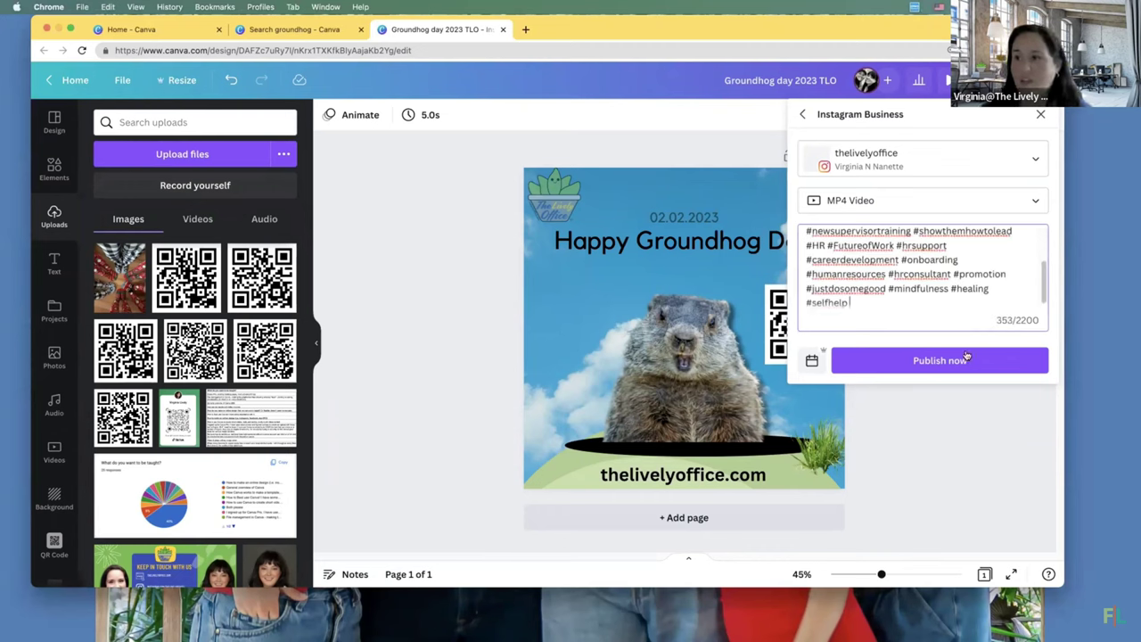
# - Schedule the Instagram post for February 2, 2023 and set its time to 02:41 PM
pyautogui.click(812, 360)
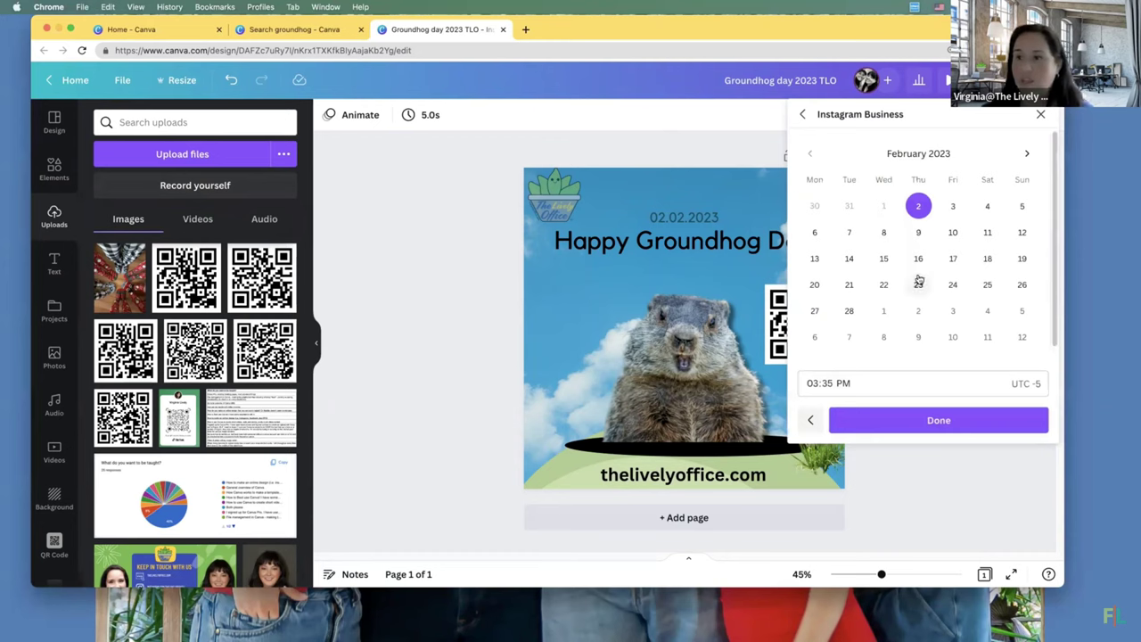
pyautogui.click(815, 384)
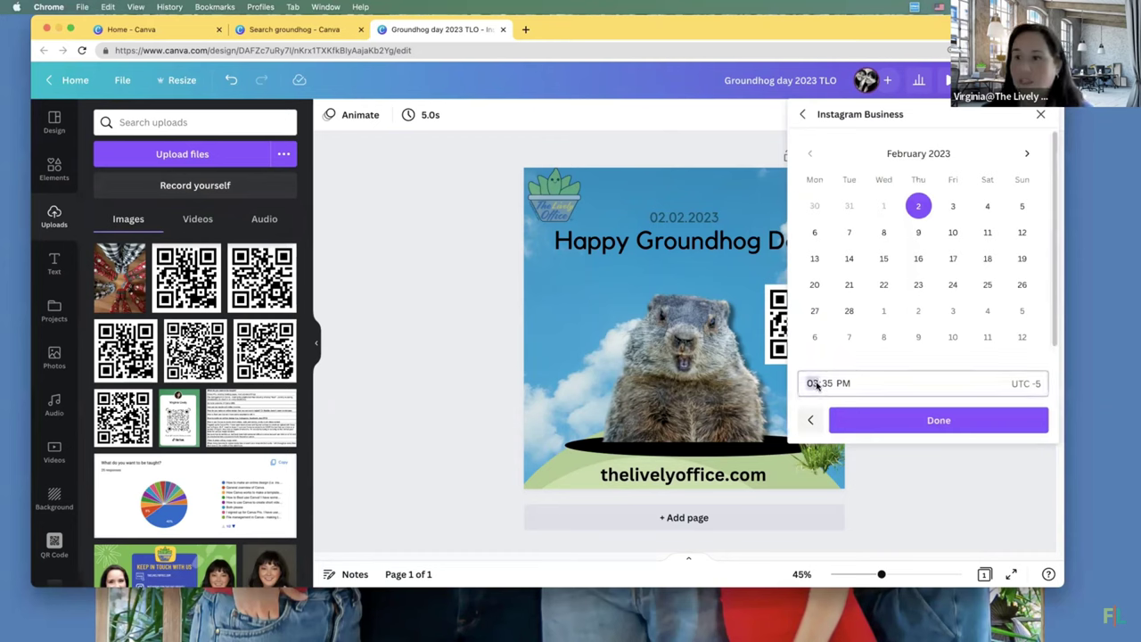
pyautogui.write('0241a')
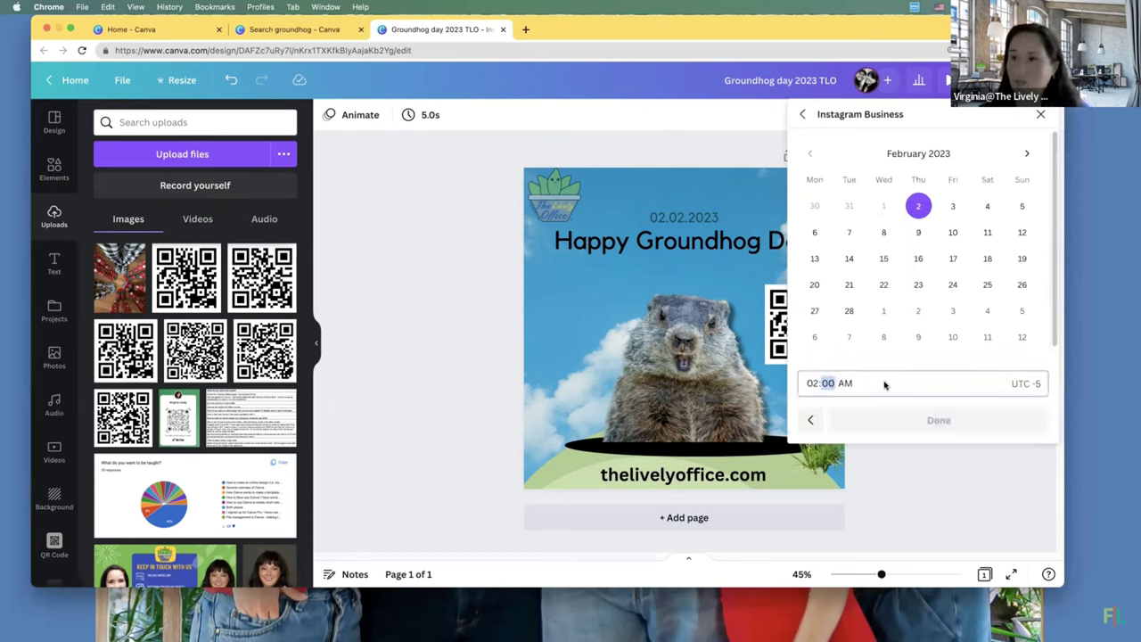
pyautogui.write('p')
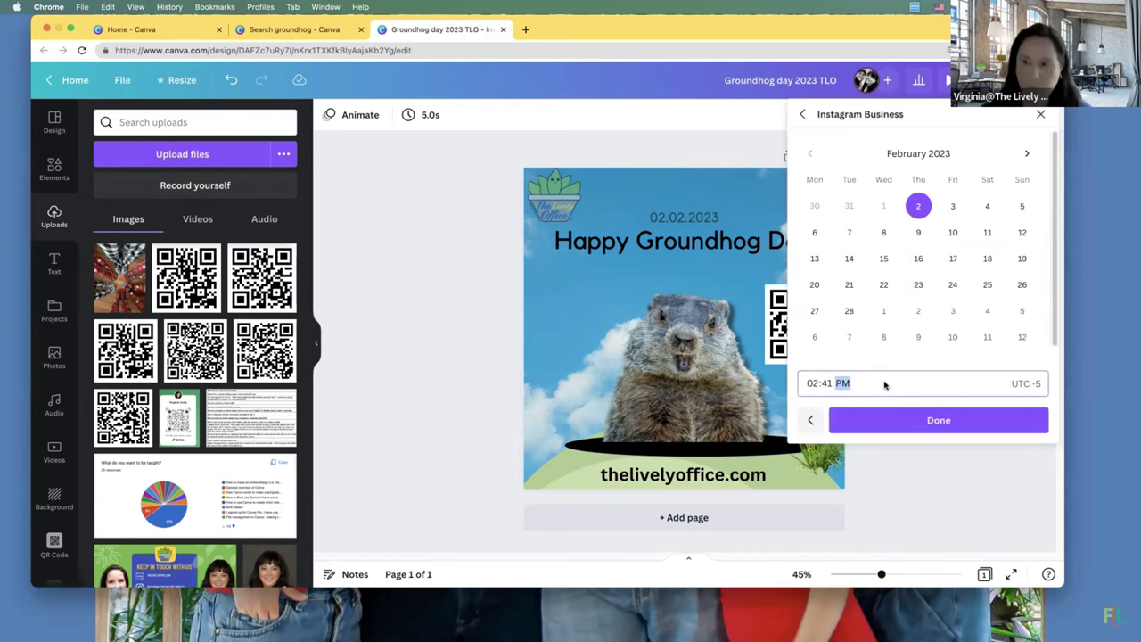
# - Confirm the chosen date and time, schedule the Instagram post, and open it in the Content Planner
pyautogui.click(936, 424)
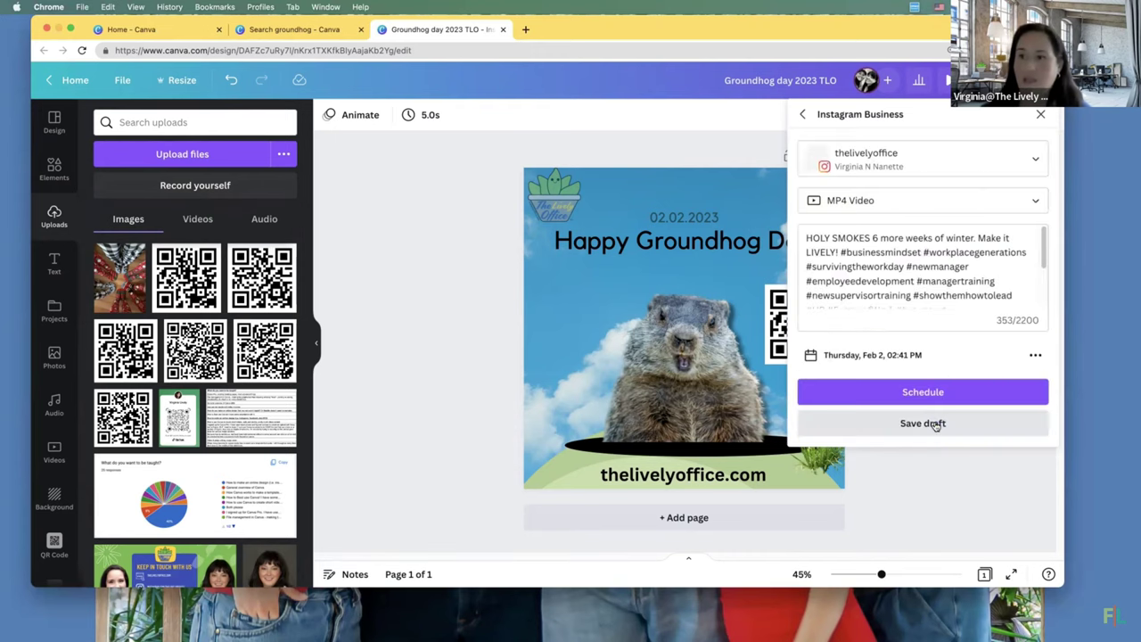
pyautogui.click(927, 399)
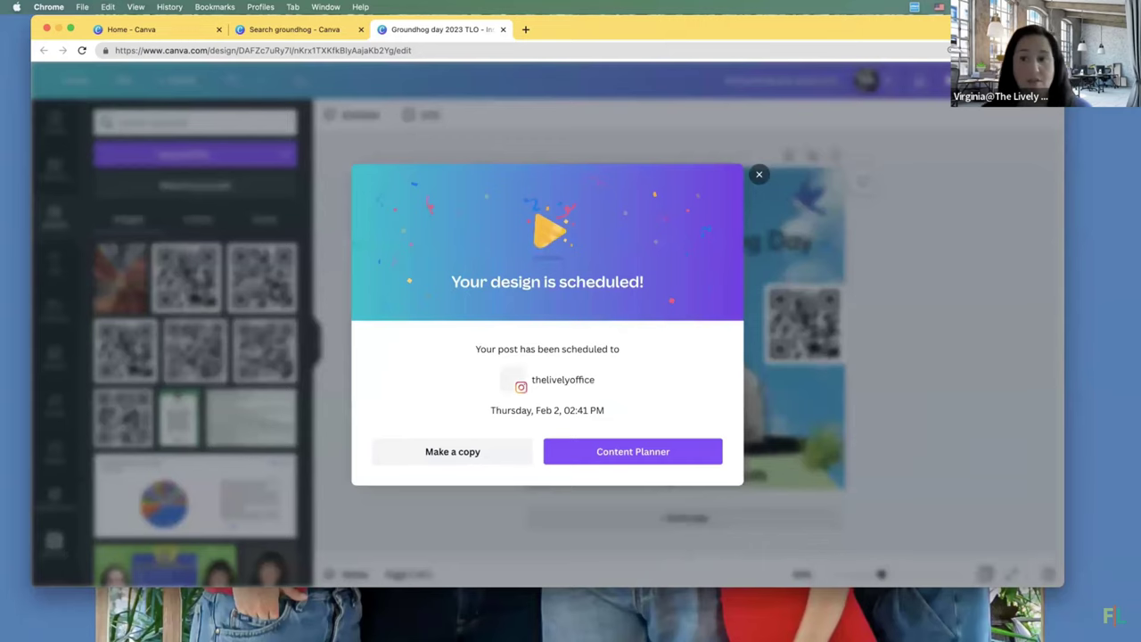
pyautogui.click(641, 458)
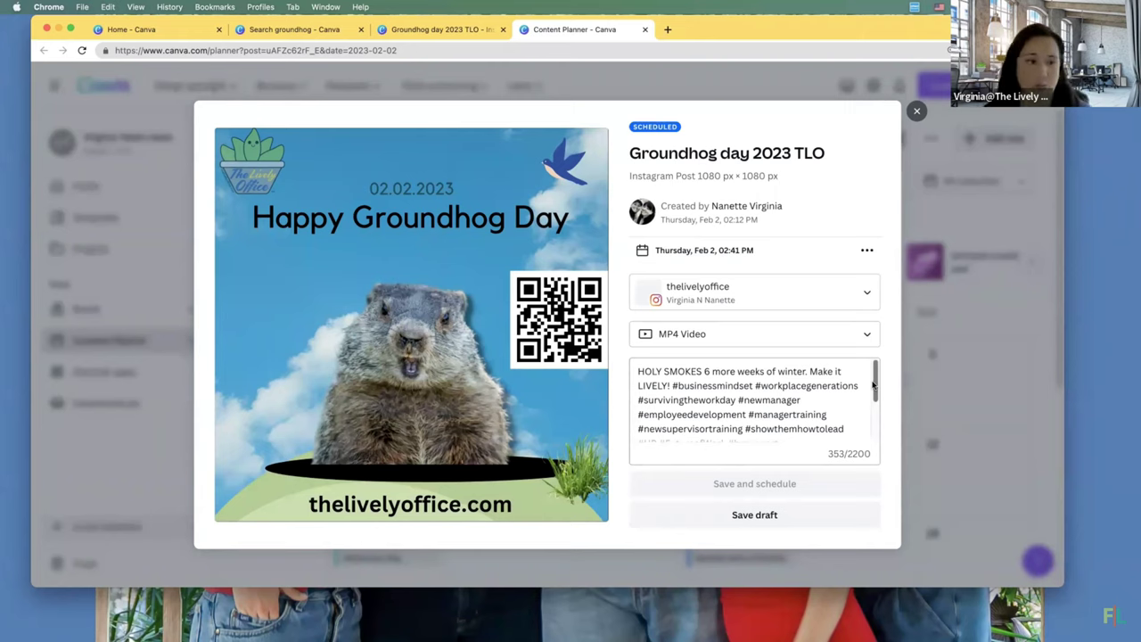
# - Try switching the scheduled post's channel to The Lively Office LinkedIn page and look through its caption
pyautogui.click(864, 295)
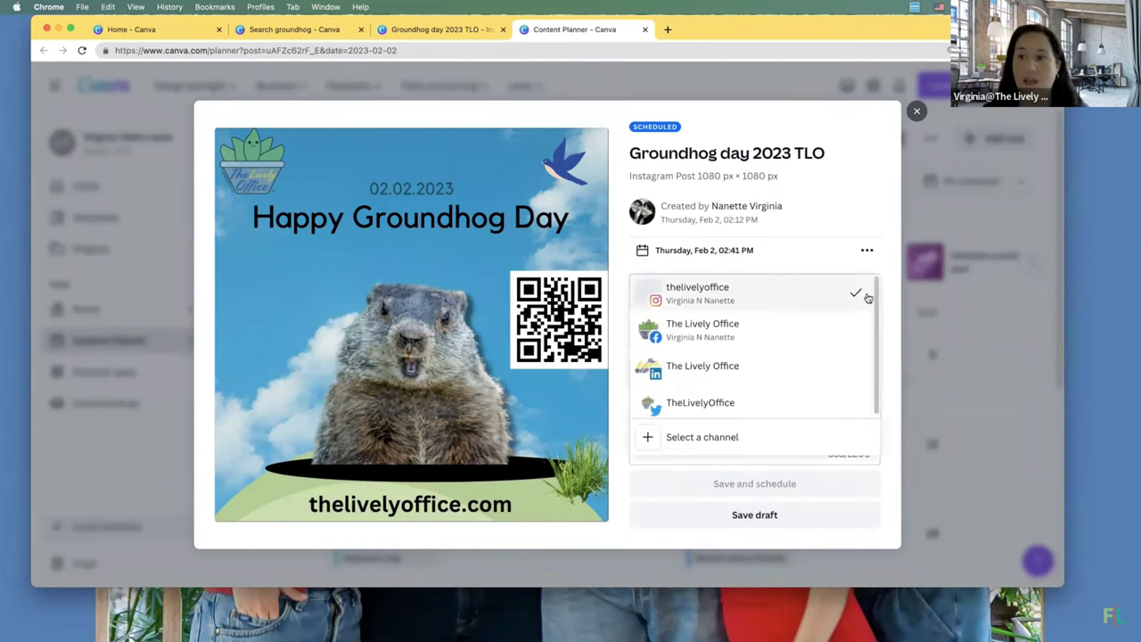
pyautogui.click(782, 379)
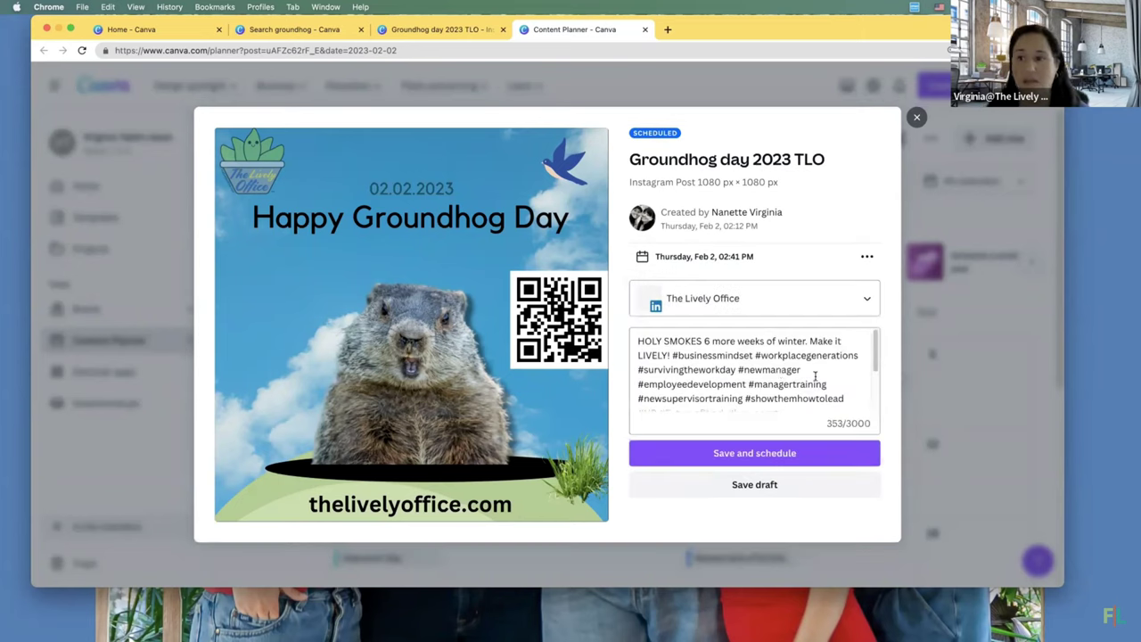
pyautogui.scroll(-3, 818, 370)
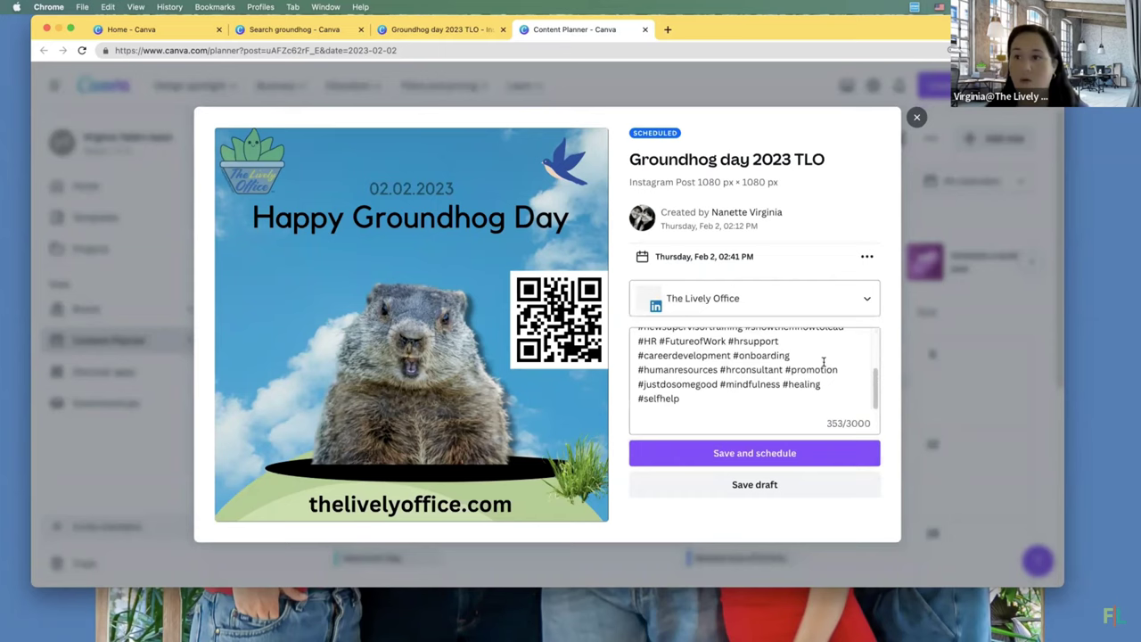
# - Make a Magic Resize copy of the scheduled design as a Facebook post and open its Facebook Page caption for writing
pyautogui.click(867, 258)
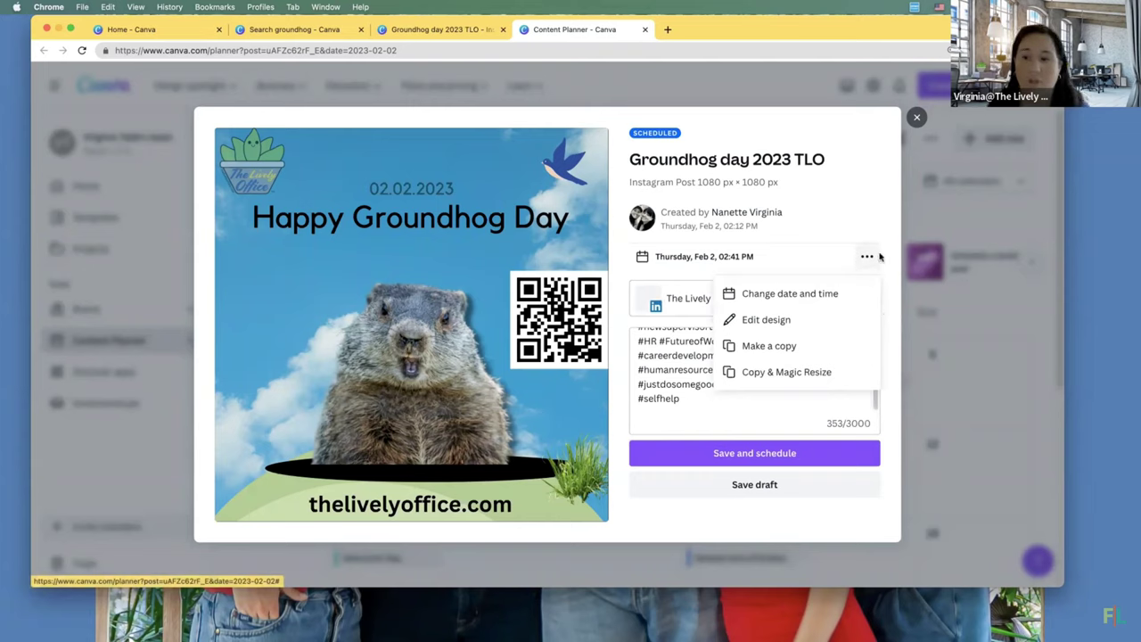
pyautogui.click(843, 223)
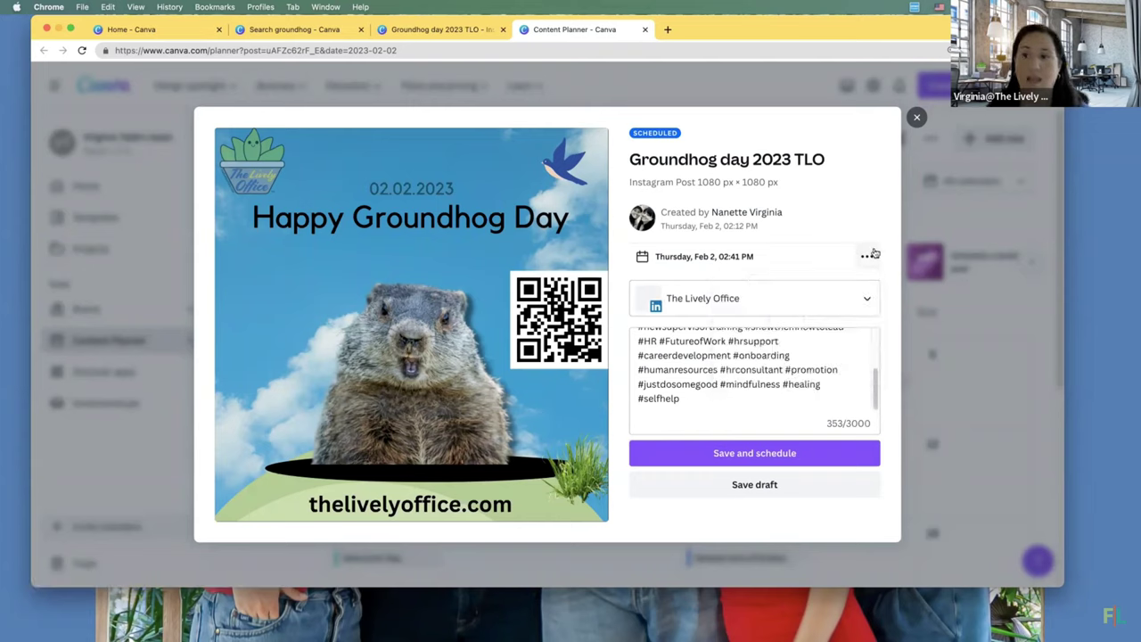
pyautogui.click(867, 256)
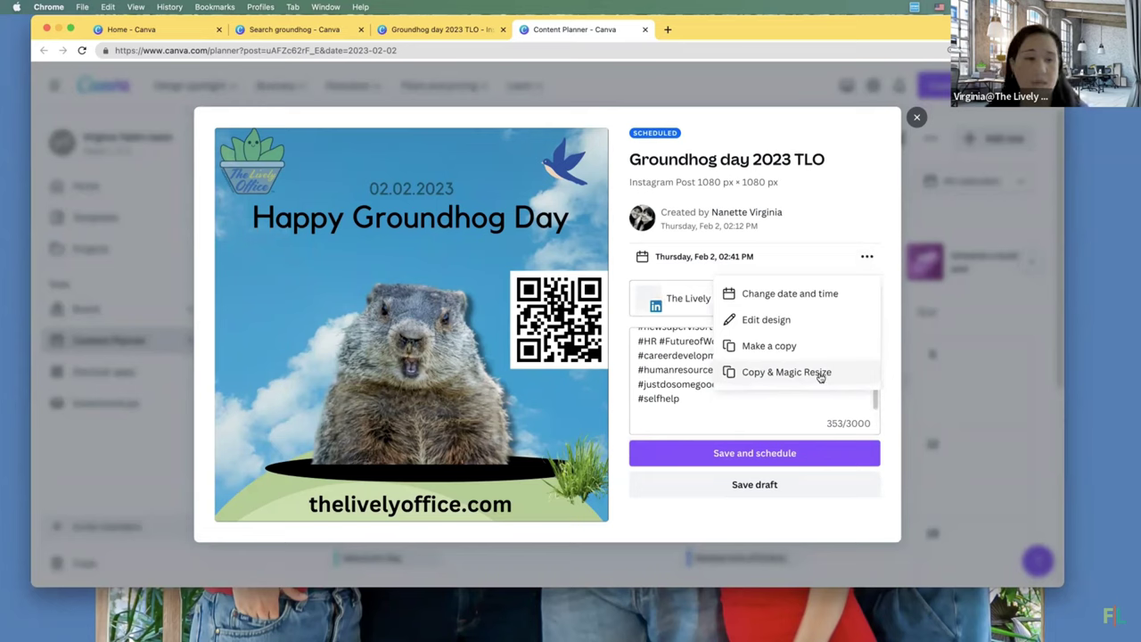
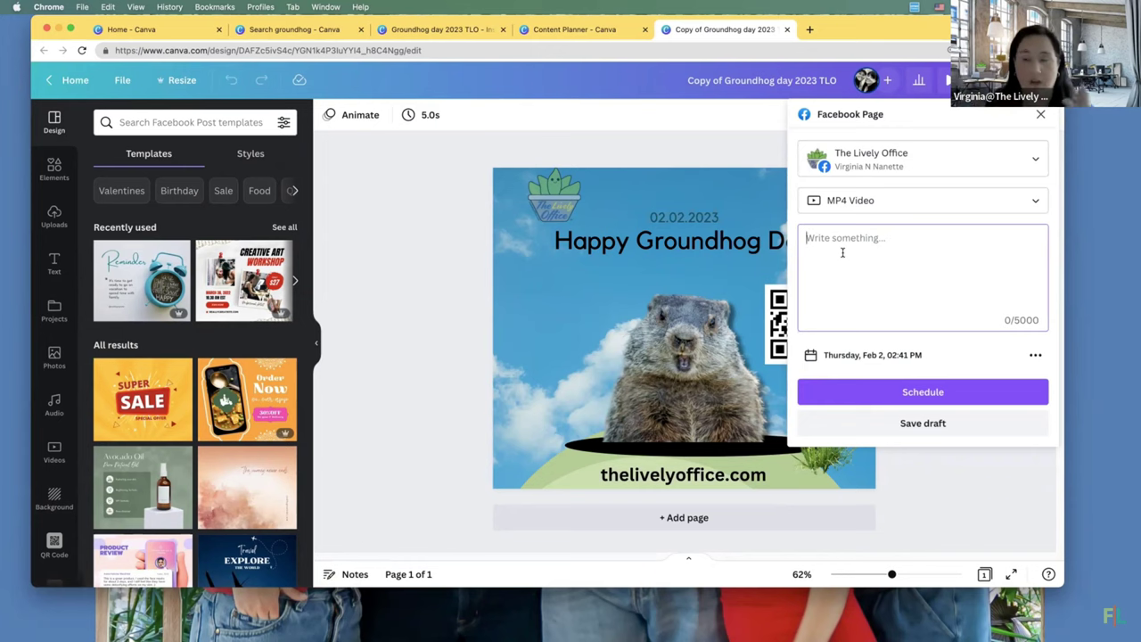
pyautogui.click(841, 252)
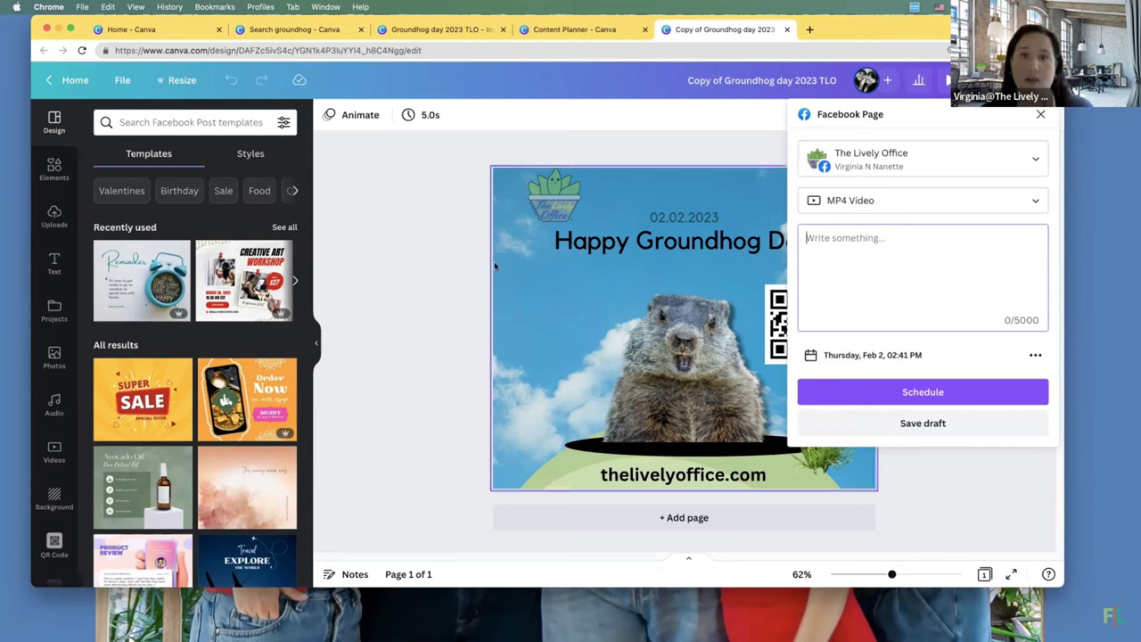
pyautogui.scroll(-3, 76, 423)
pyautogui.scroll(-1, 76, 423)
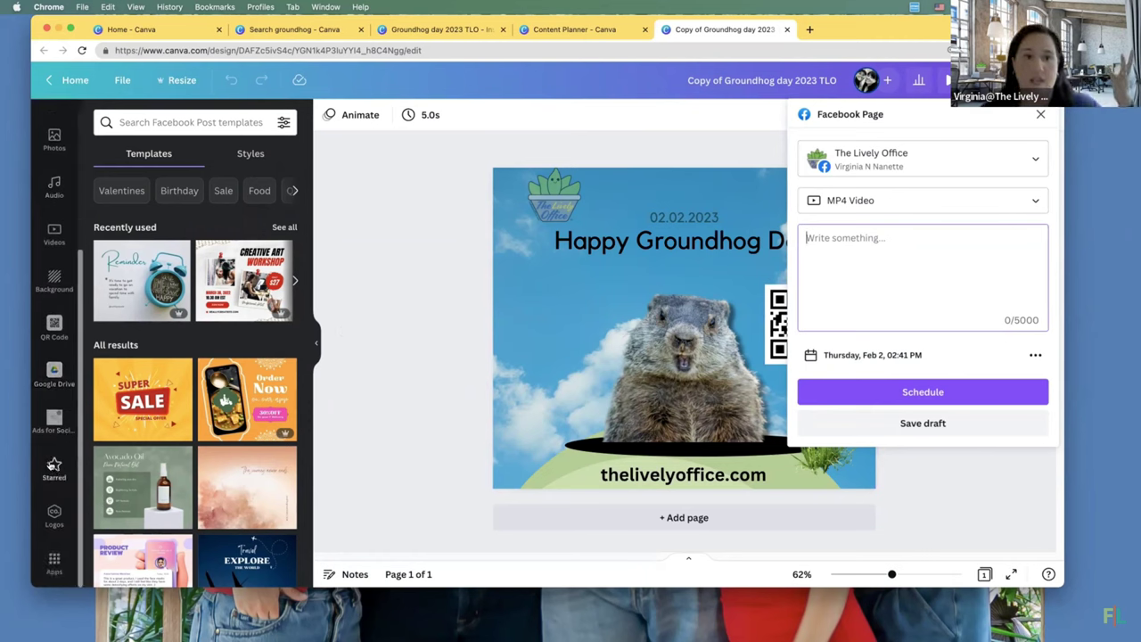
pyautogui.scroll(5, 53, 464)
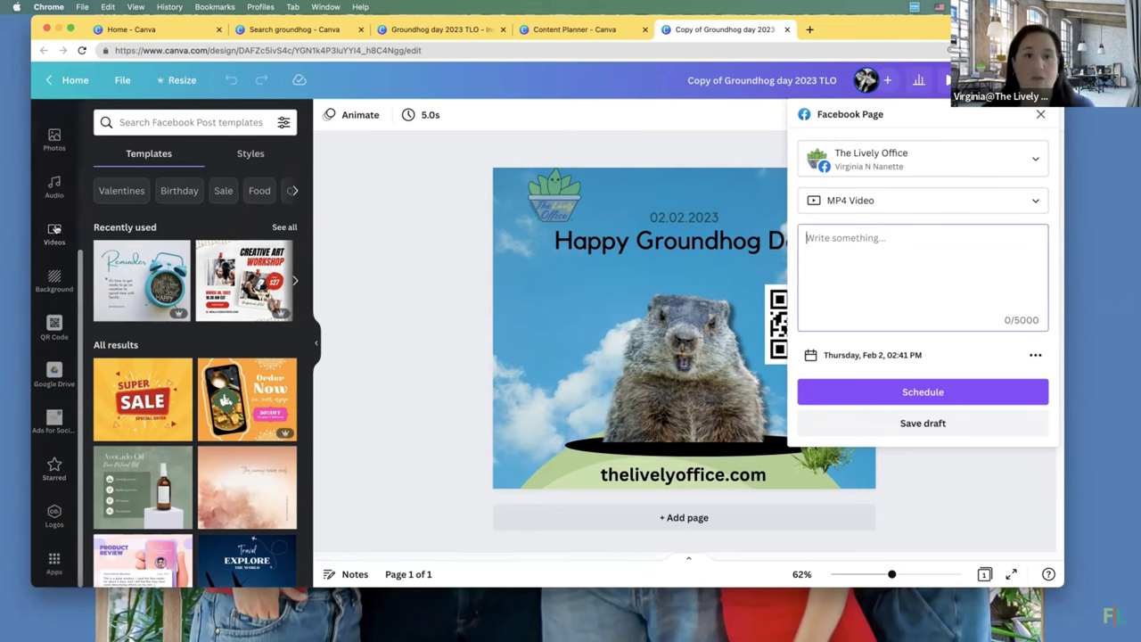
# - Copy the entire caption with hashtags from the scheduled Groundhog day 2023 TLO post in the Content Planner
pyautogui.click(73, 84)
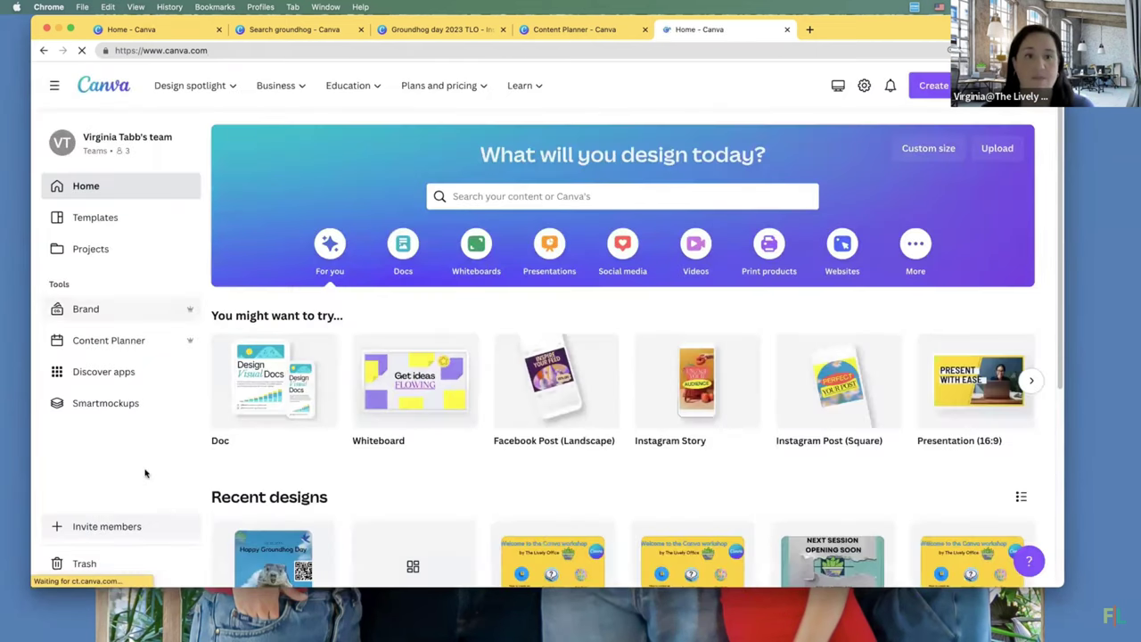
pyautogui.click(114, 340)
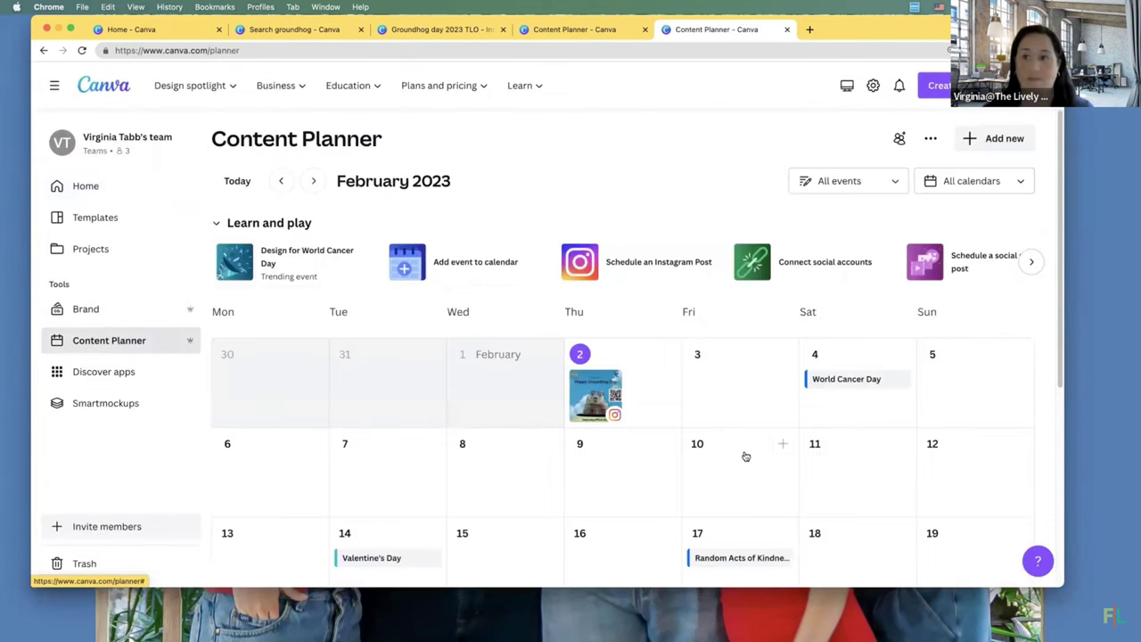
pyautogui.scroll(-3, 743, 453)
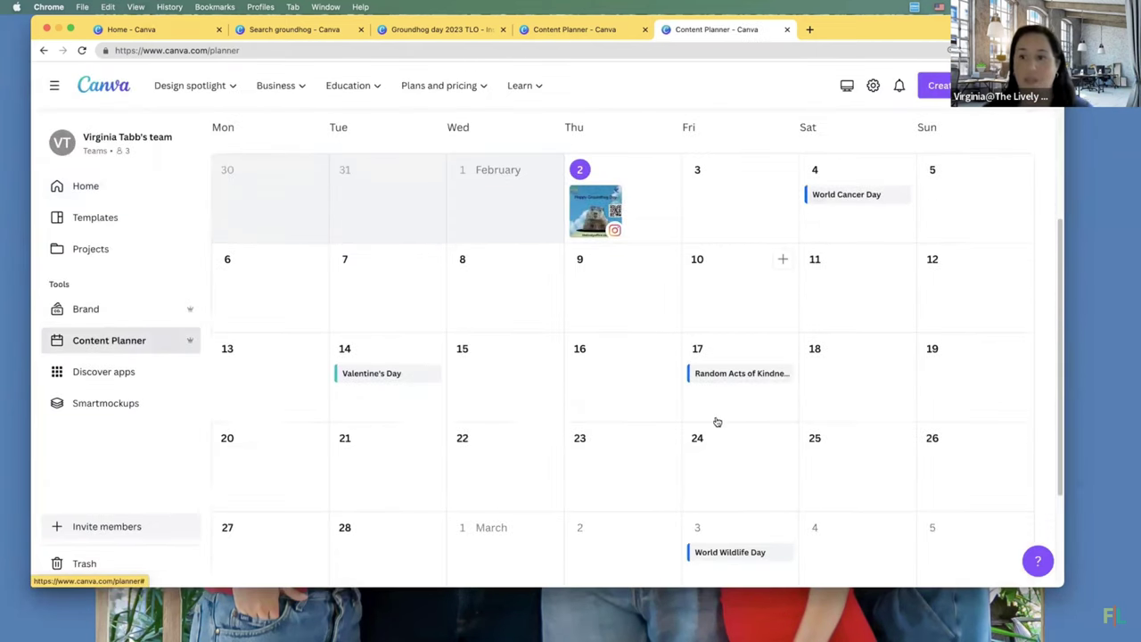
pyautogui.click(597, 224)
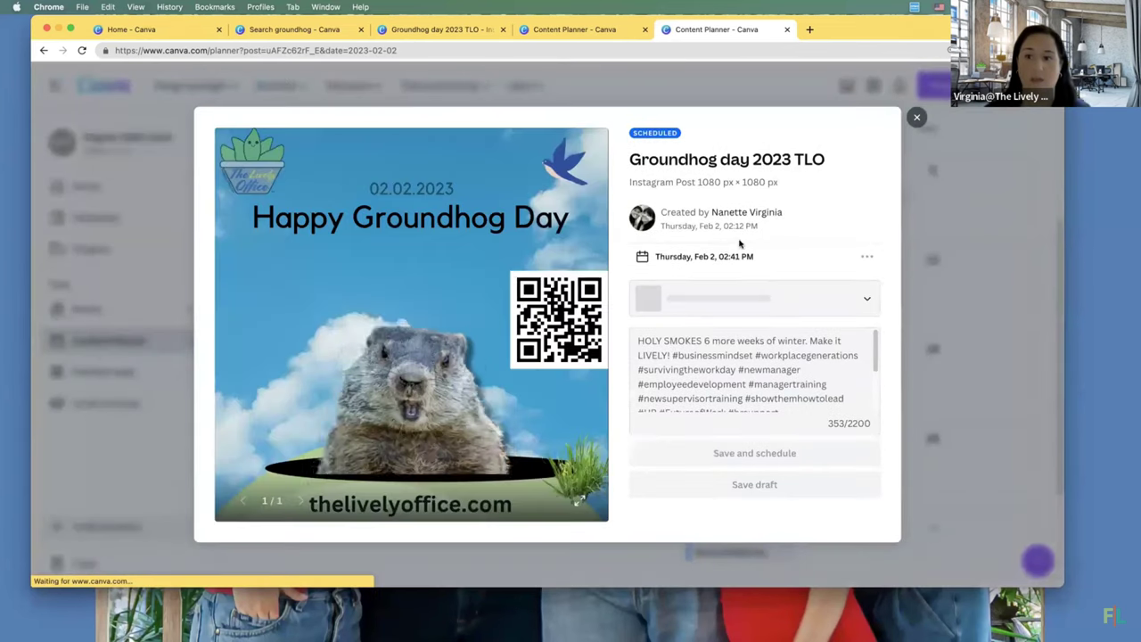
pyautogui.click(796, 413)
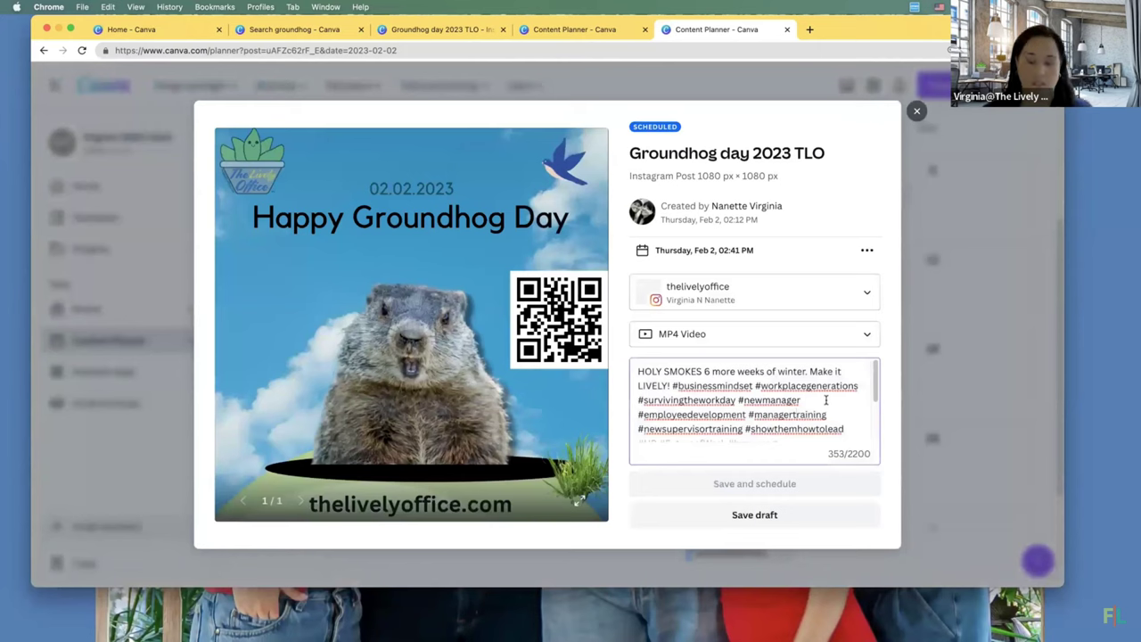
pyautogui.press('super+Up')
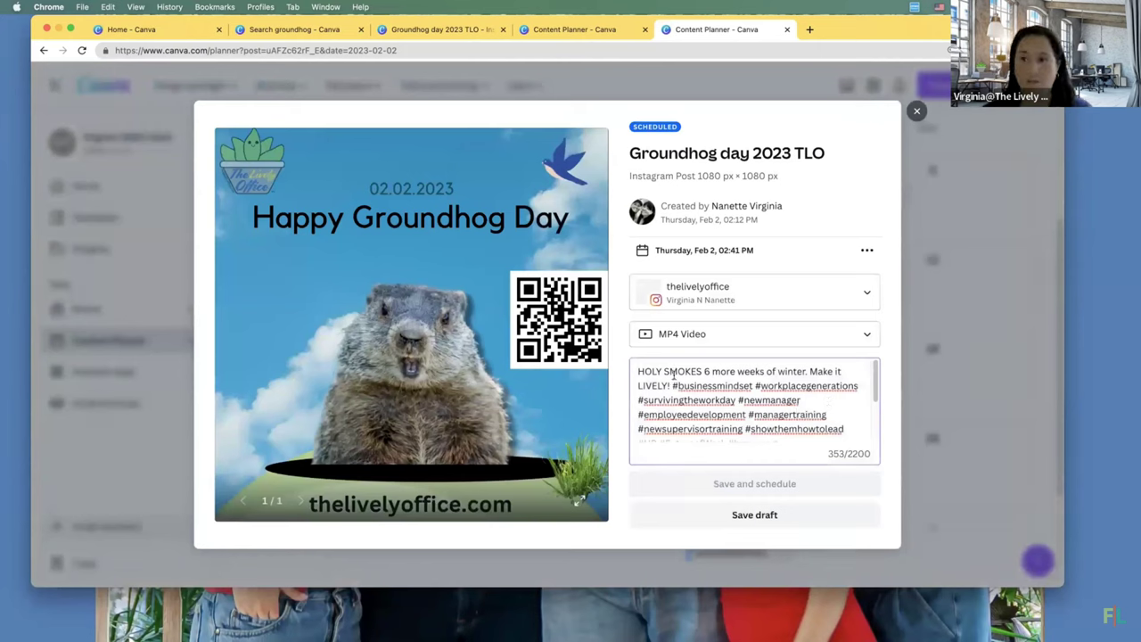
pyautogui.press('super+a')
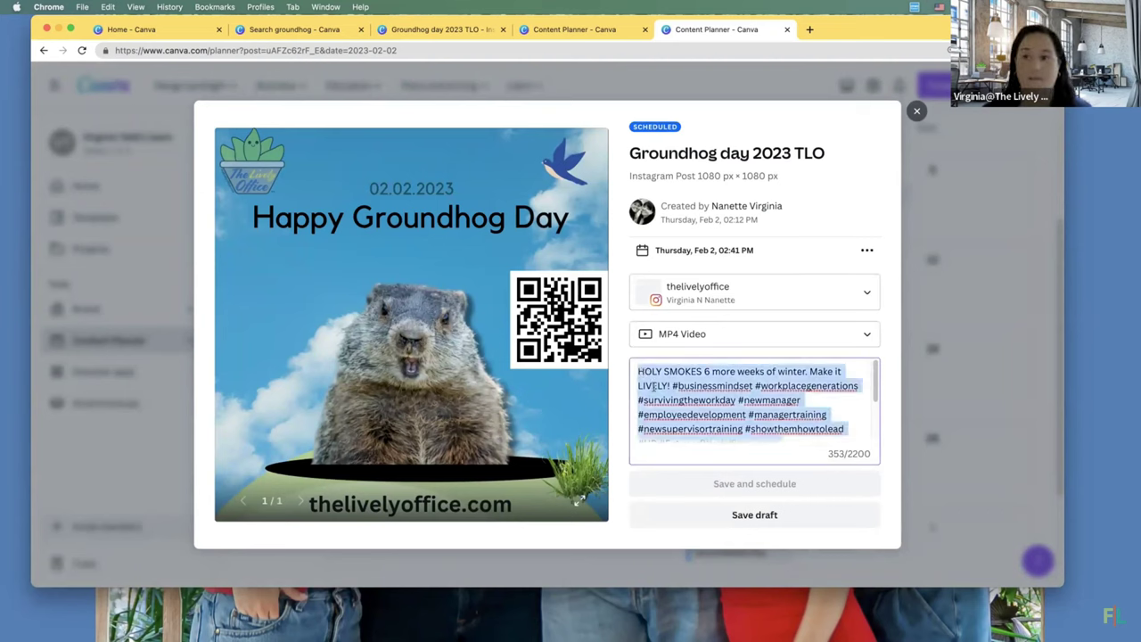
pyautogui.click(918, 113)
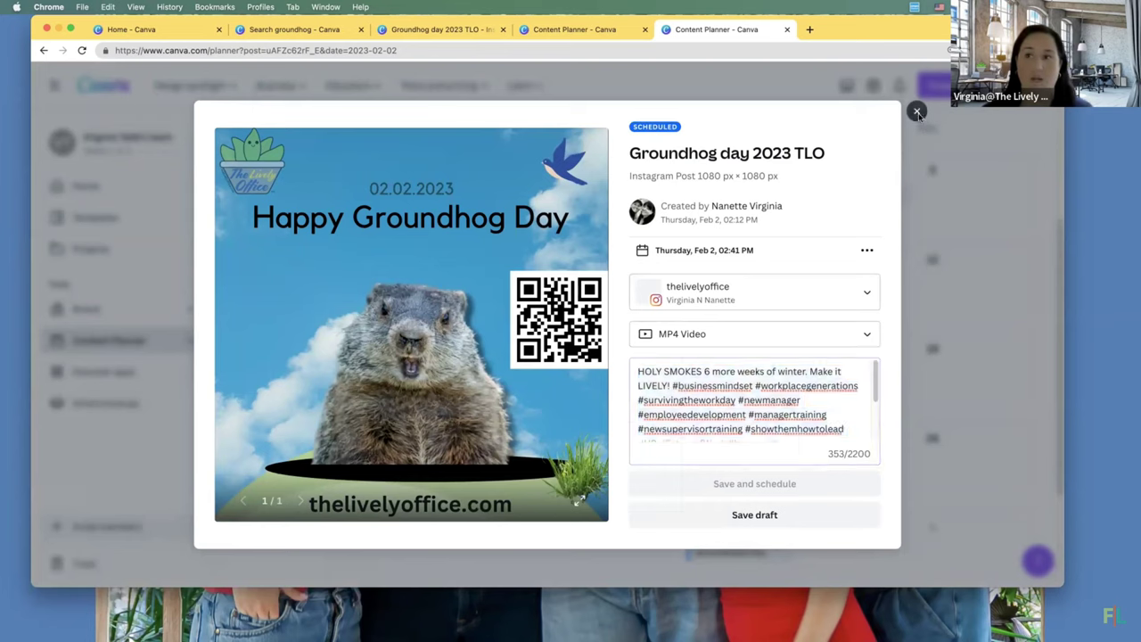
# - Open the Facebook Post copy of the Groundhog Day design from Projects and share it to a Facebook Page
pyautogui.click(83, 248)
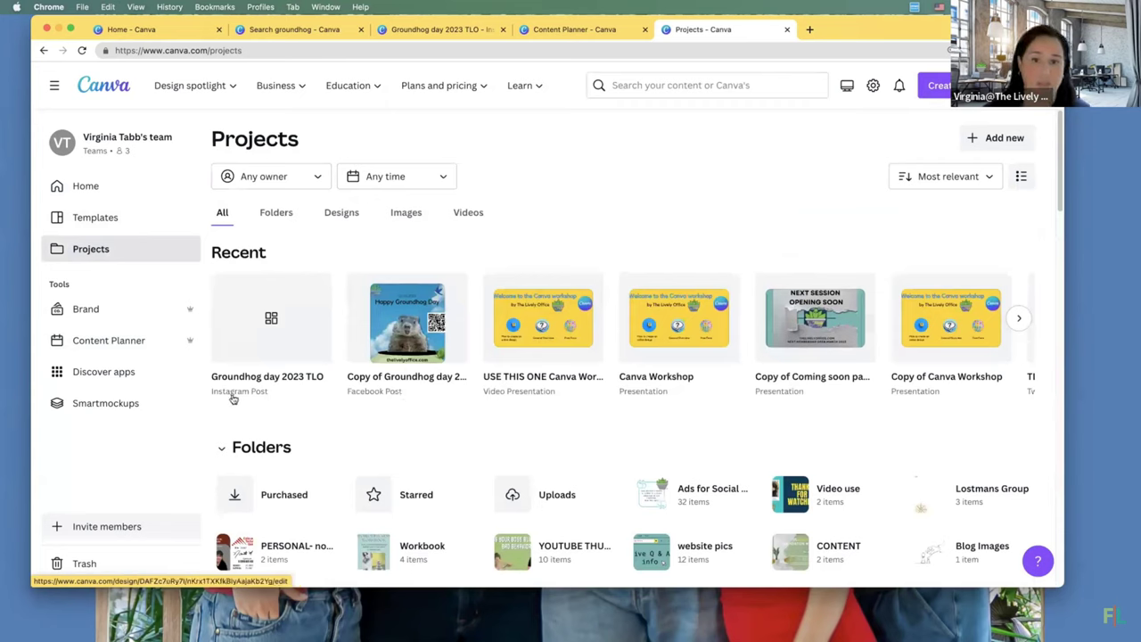
pyautogui.click(389, 329)
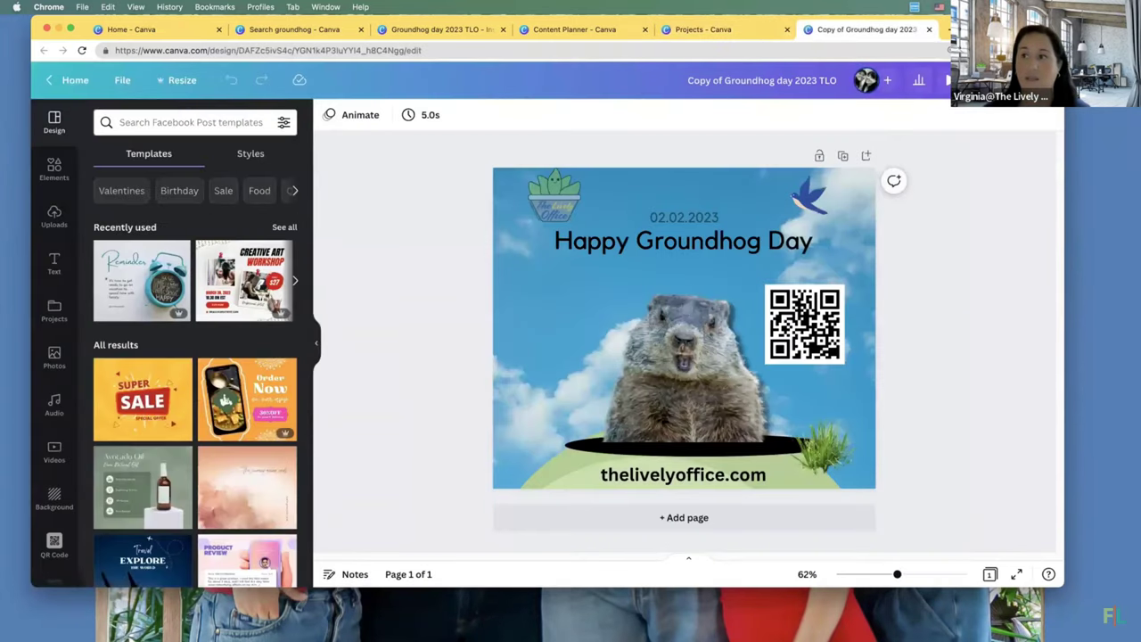
pyautogui.click(980, 81)
pyautogui.click(888, 426)
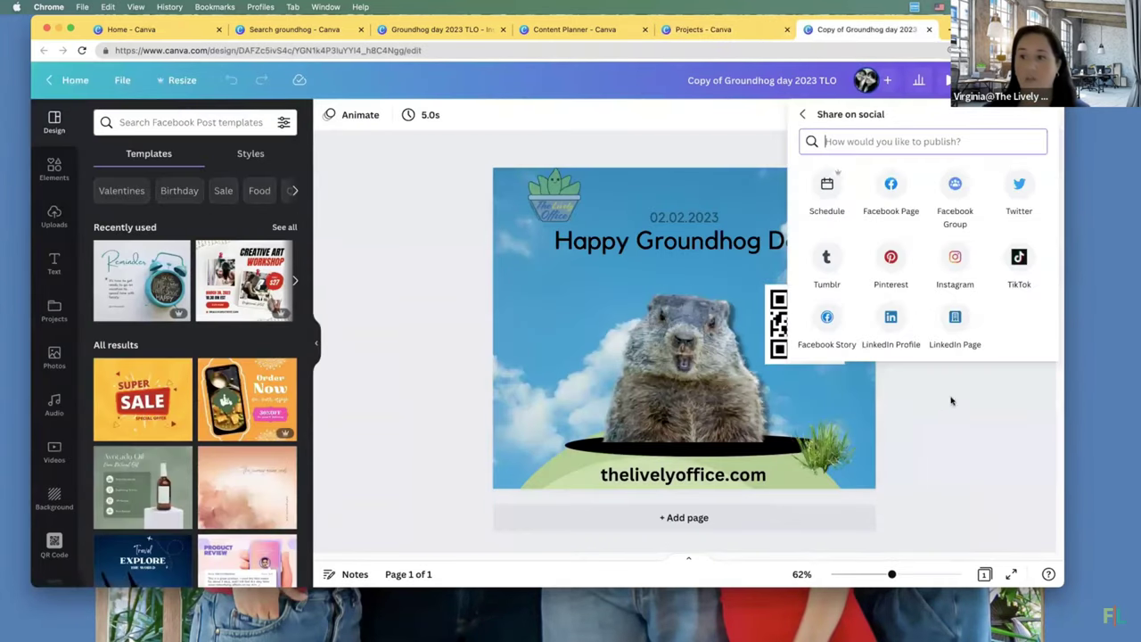
pyautogui.click(905, 211)
# - Paste the copied caption and publish the MP4 video post immediately to The Lively Office Facebook page
pyautogui.click(863, 243)
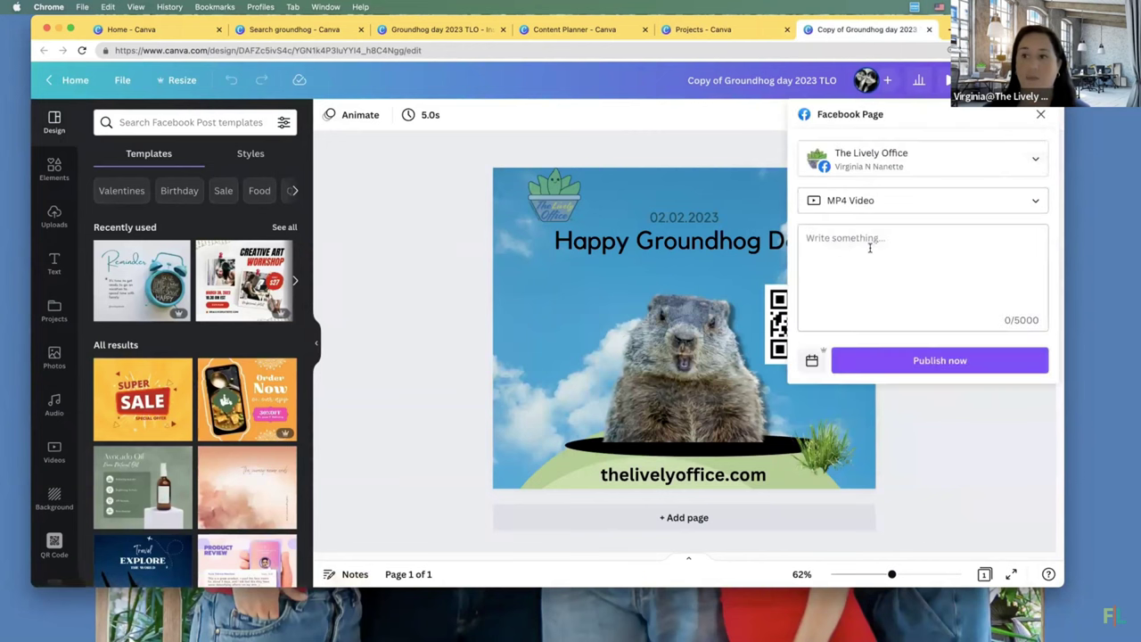
pyautogui.press('super+v')
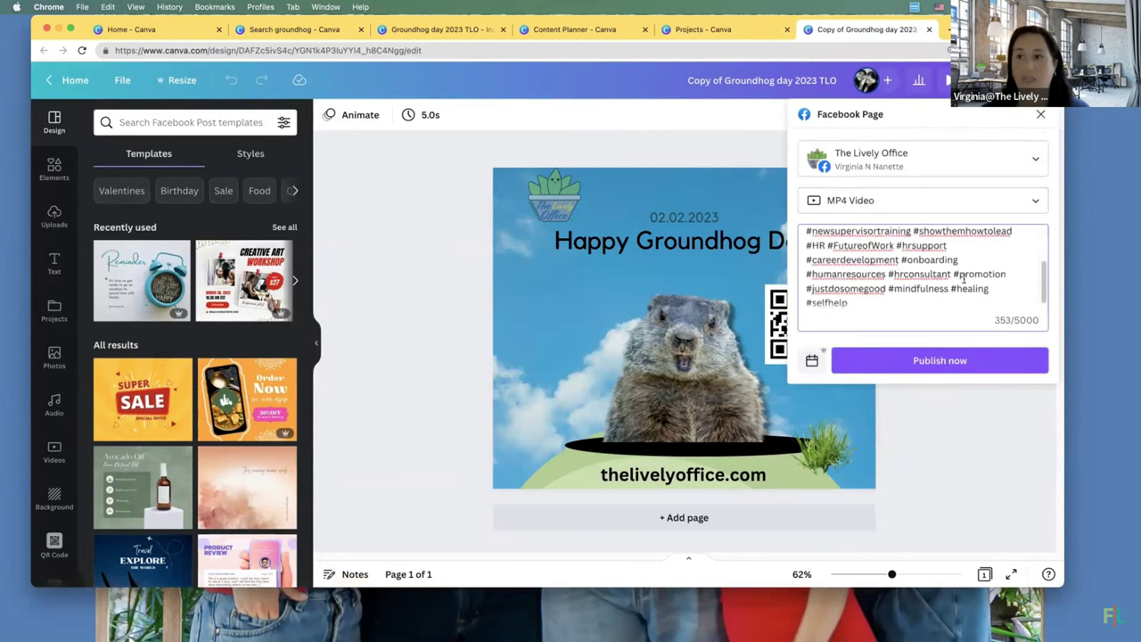
pyautogui.scroll(3, 987, 296)
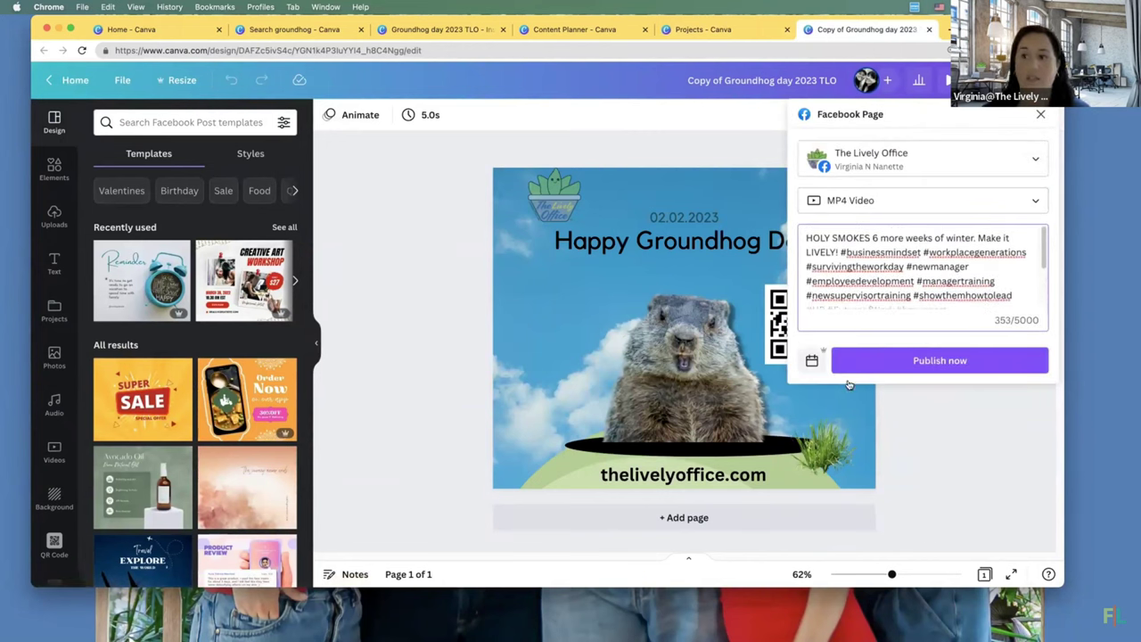
pyautogui.click(918, 359)
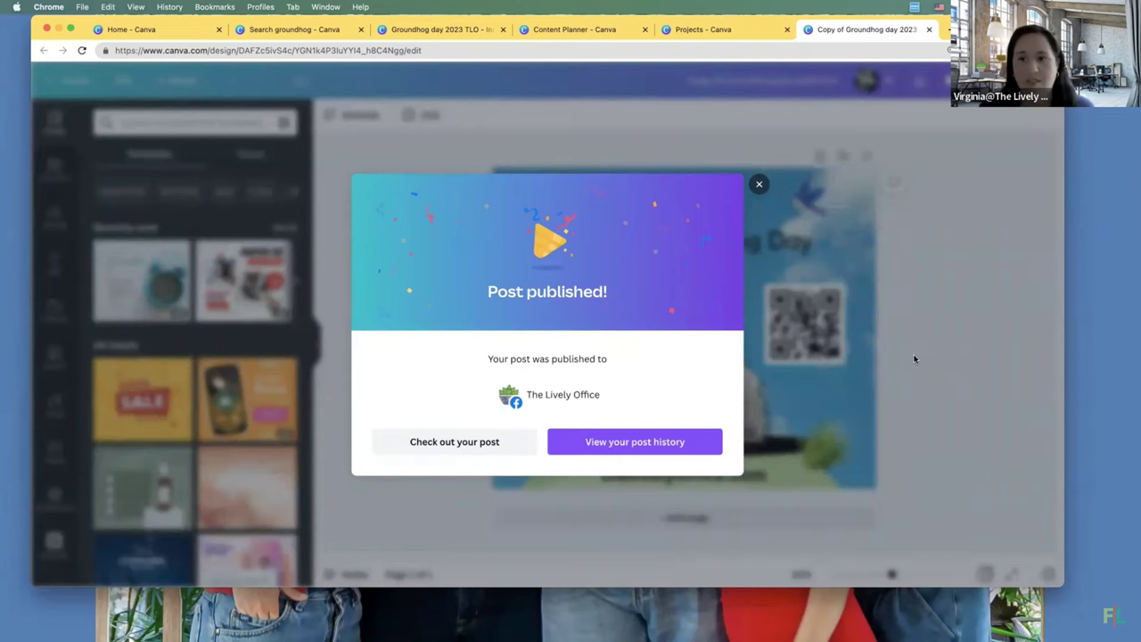
pyautogui.click(758, 184)
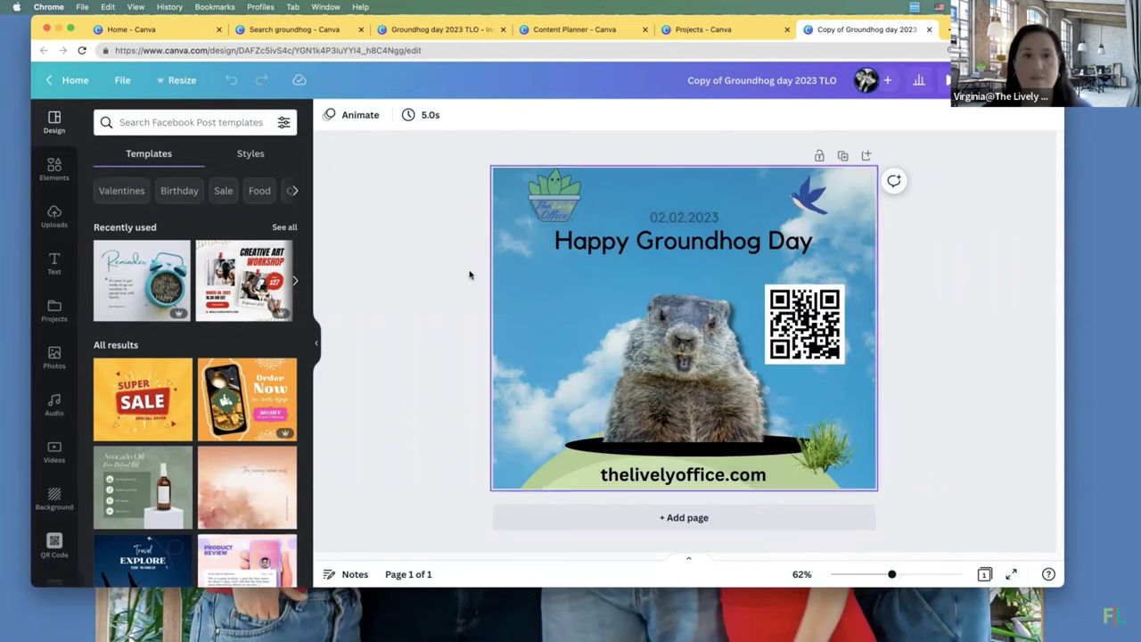
# - Create a blank Instagram Story design from the social media formats on the home page
pyautogui.click(71, 80)
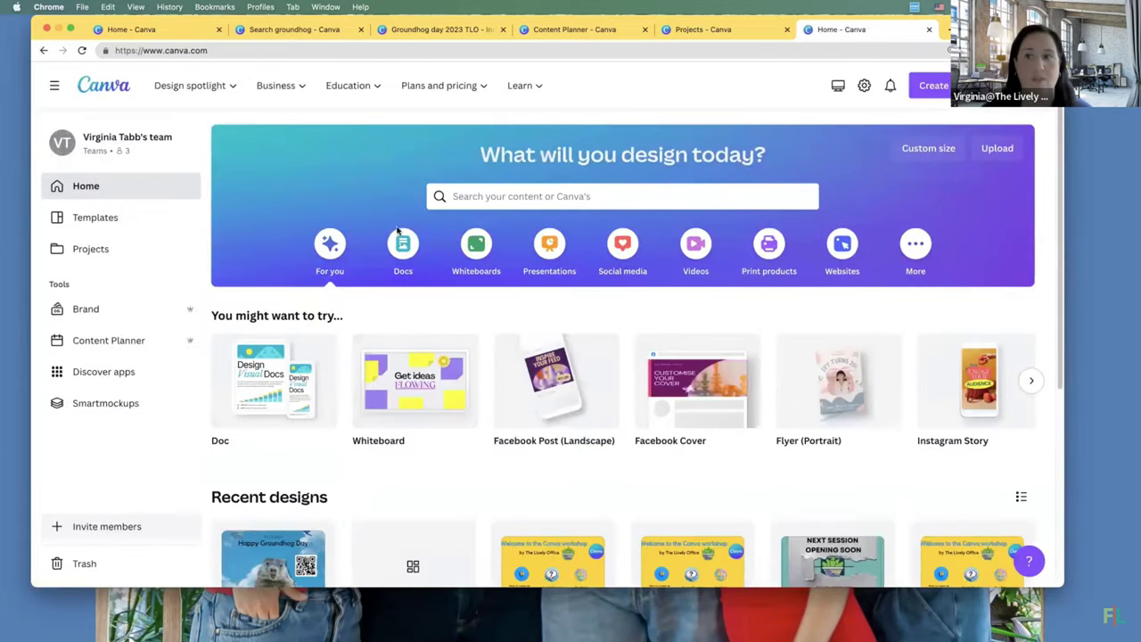
pyautogui.click(624, 254)
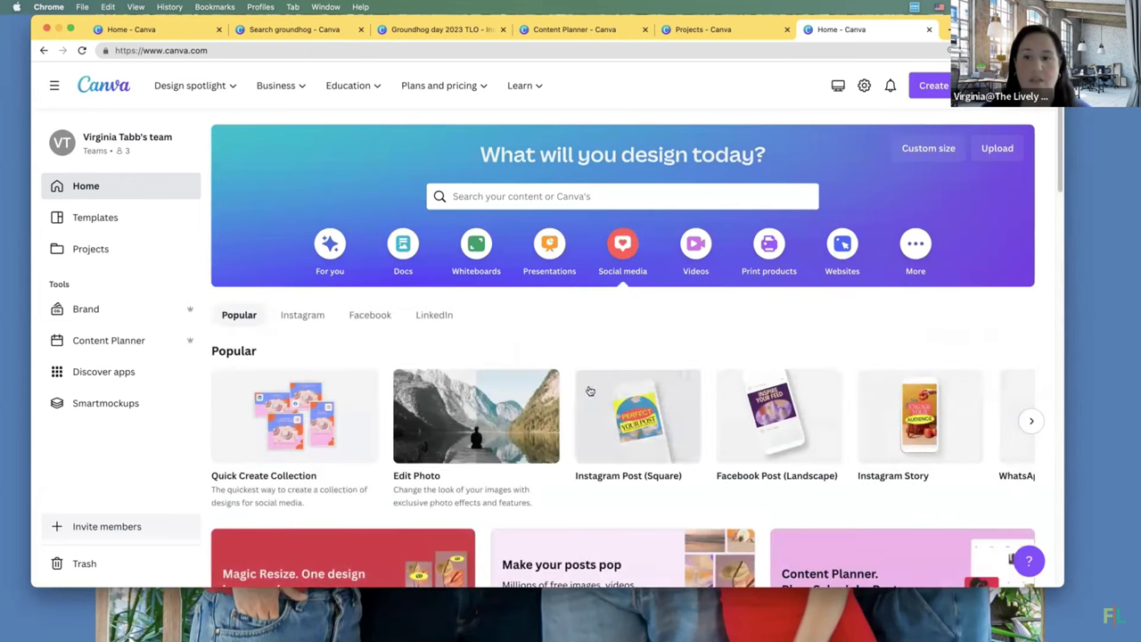
pyautogui.moveTo(740, 434)
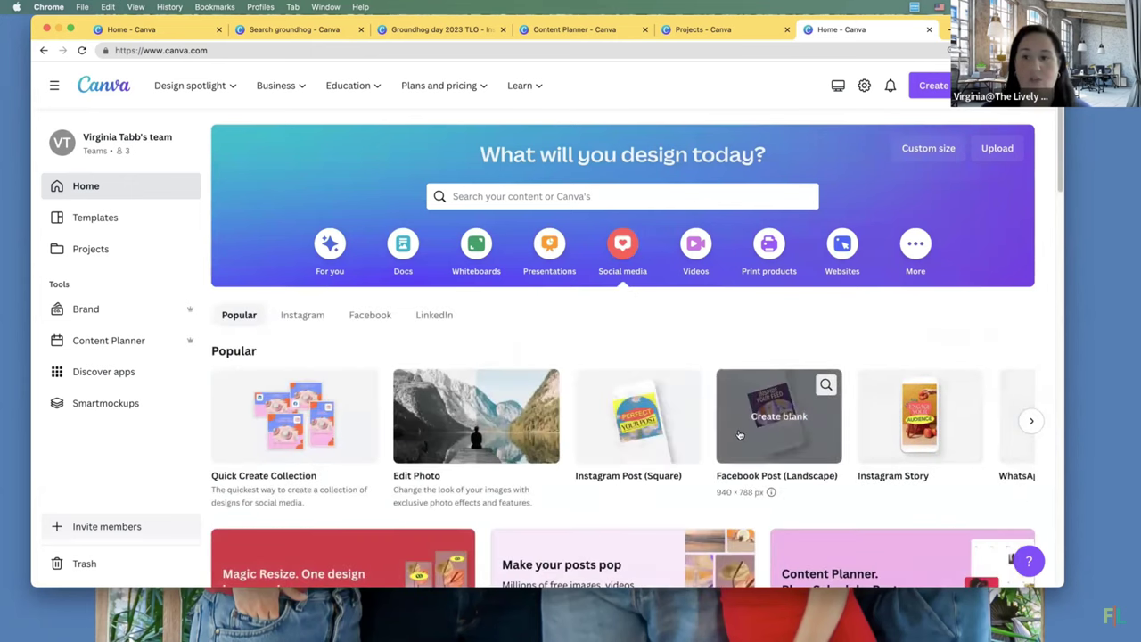
pyautogui.click(905, 416)
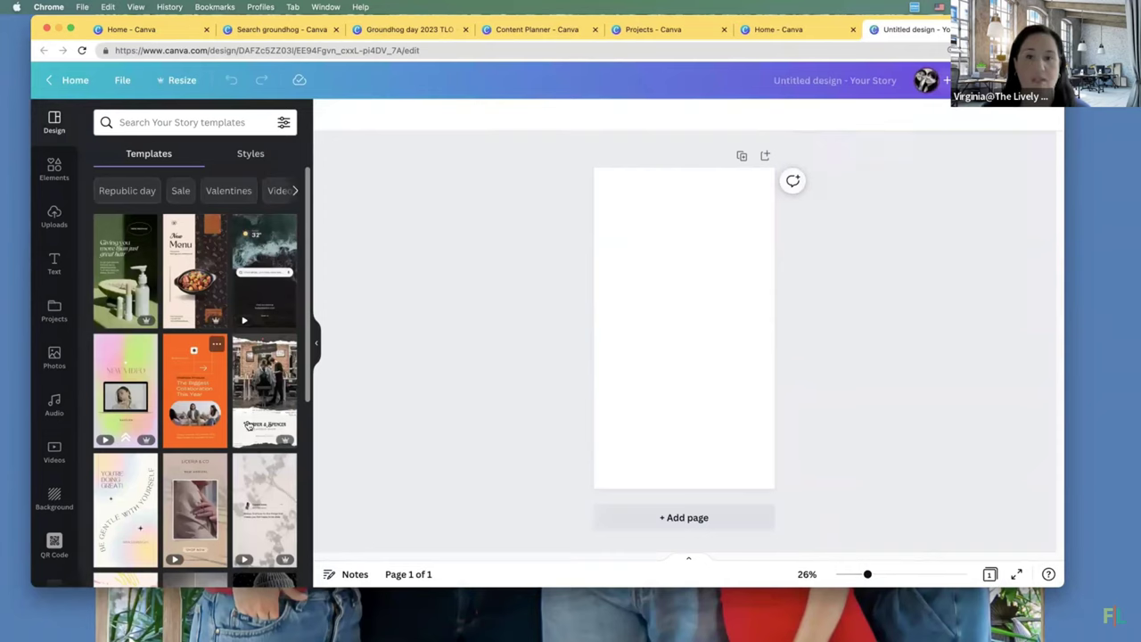
# - Apply the pastel gradient "You're doing great! Be gentle with yourself" template to the blank story
pyautogui.scroll(-2, 285, 446)
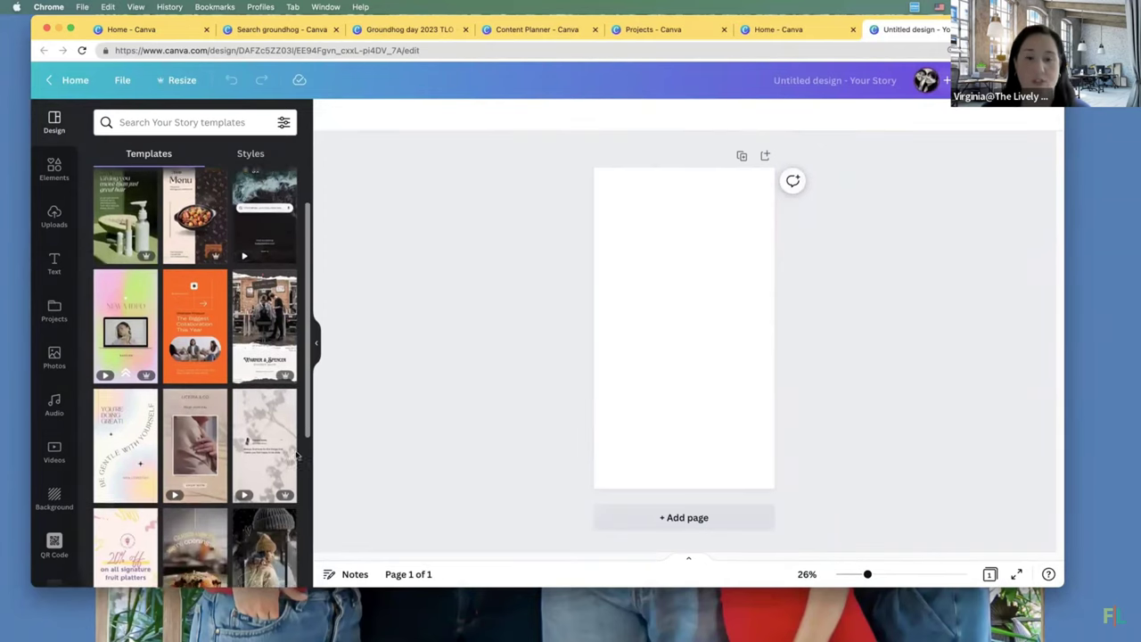
pyautogui.scroll(-2, 297, 455)
pyautogui.click(116, 392)
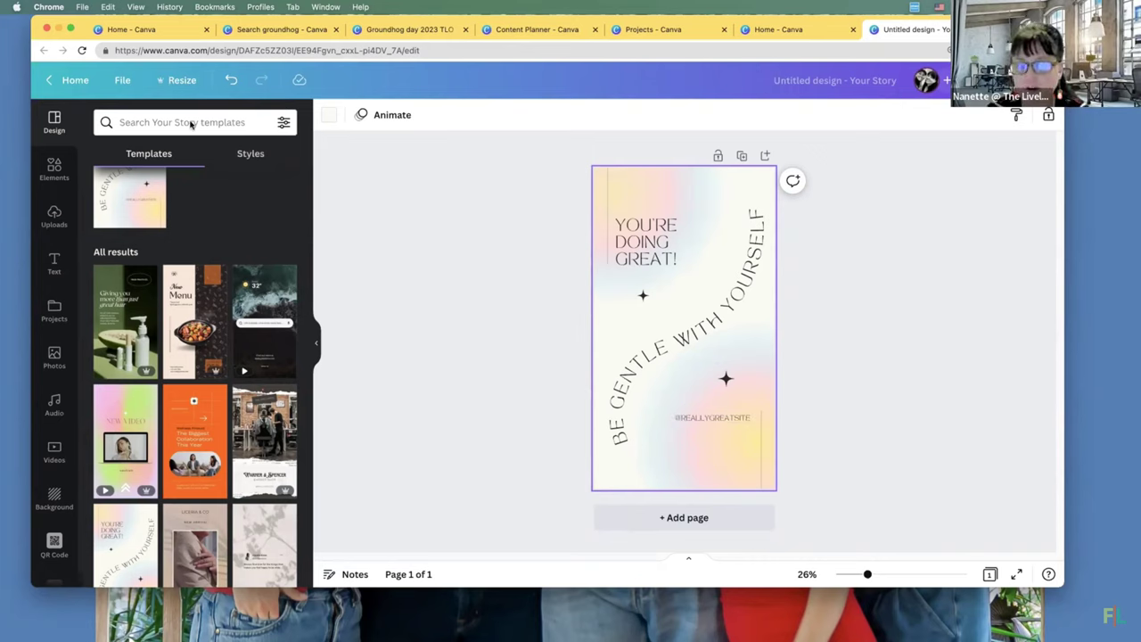
# - Return to the home page and open the "Copy of thelivelyoffice.com" Reminder Instagram post from the recent designs
pyautogui.click(77, 82)
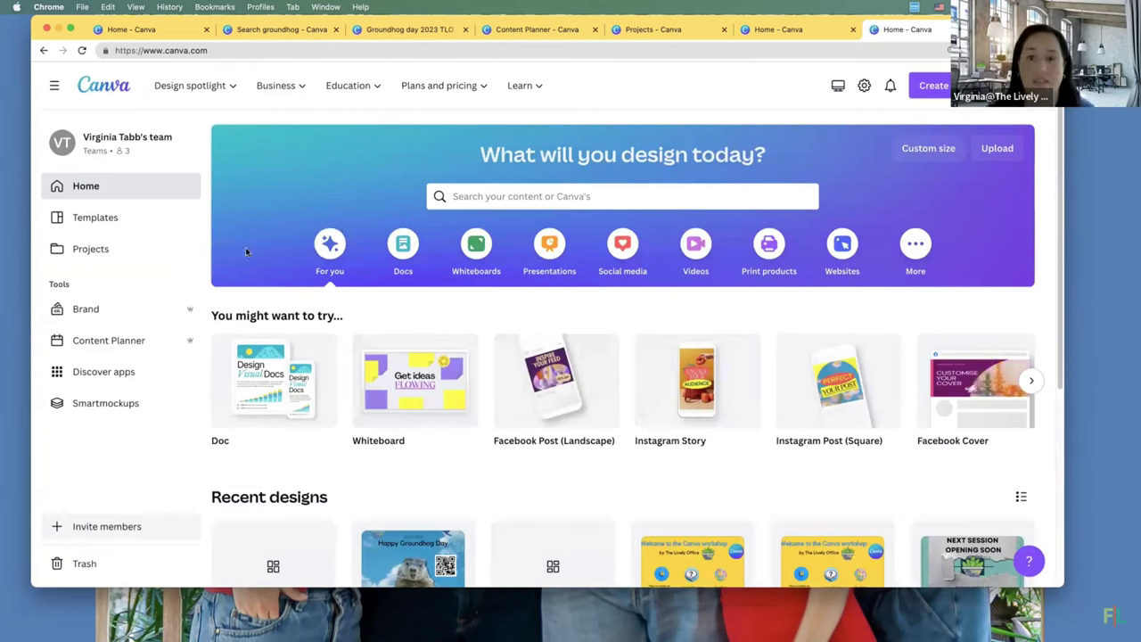
pyautogui.scroll(-3, 464, 393)
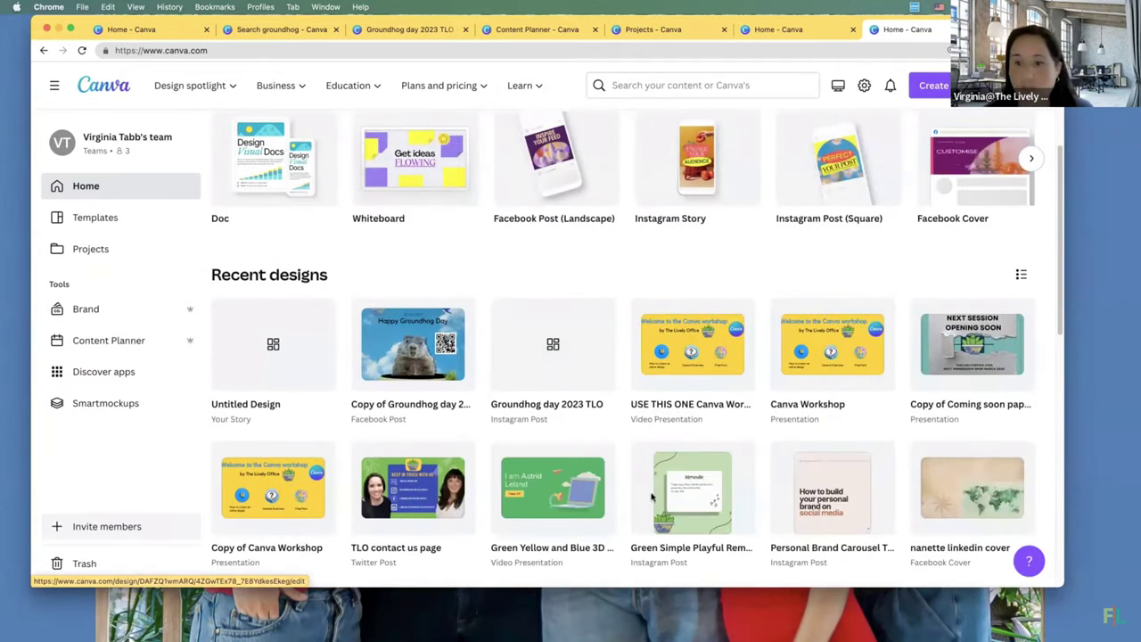
pyautogui.scroll(-2, 678, 472)
pyautogui.scroll(-1, 669, 481)
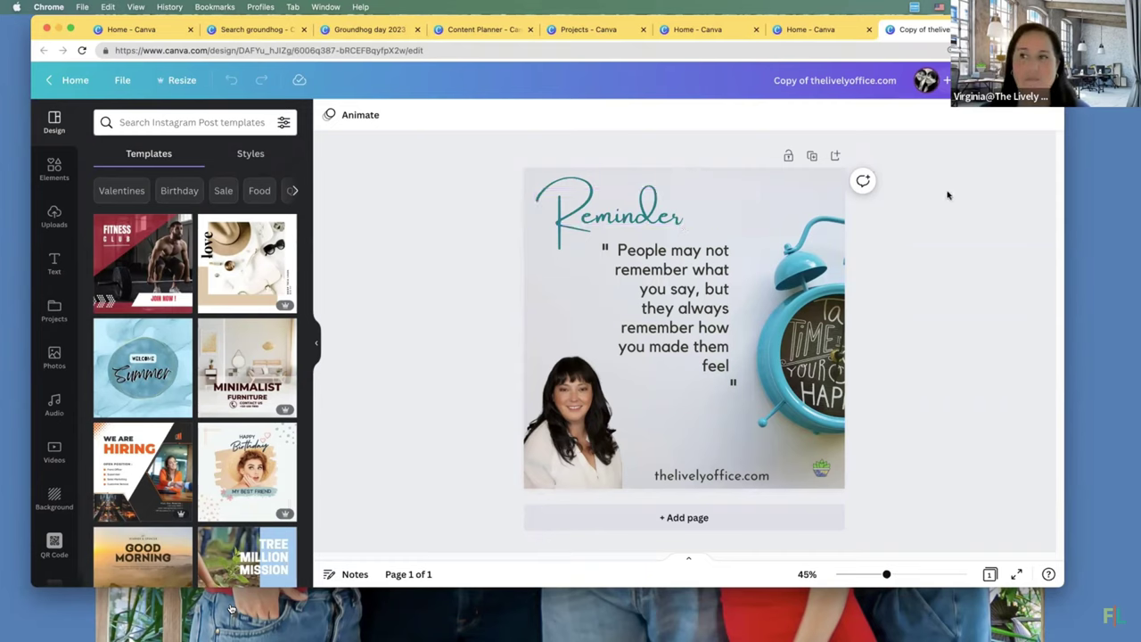
# - Create a resized copy of the Reminder post in the Facebook Cover format
pyautogui.click(980, 81)
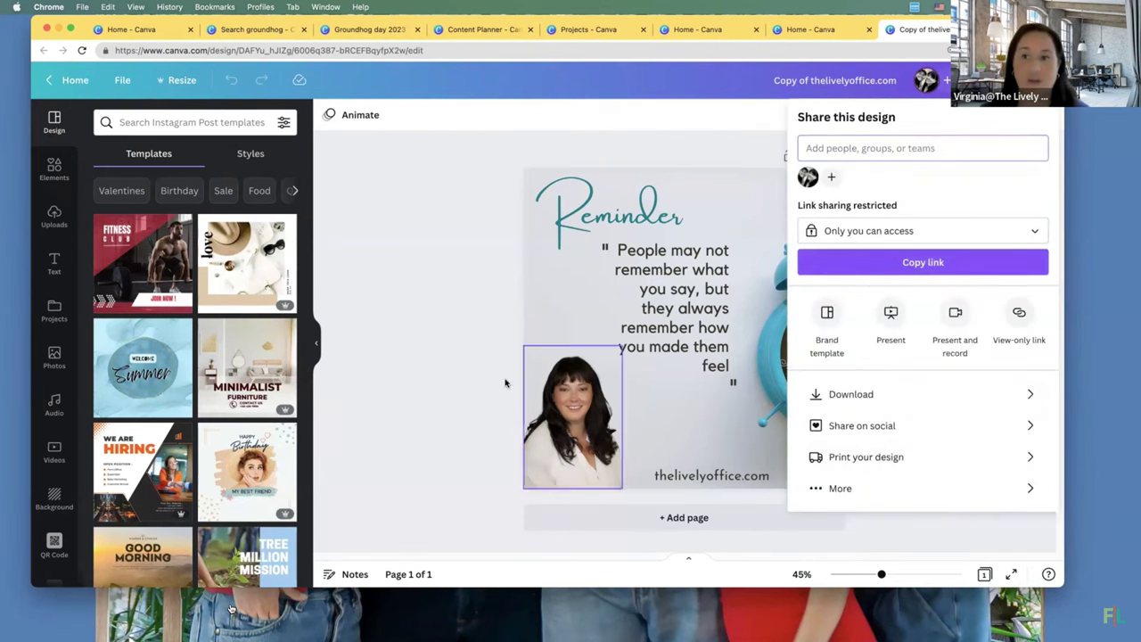
pyautogui.click(549, 325)
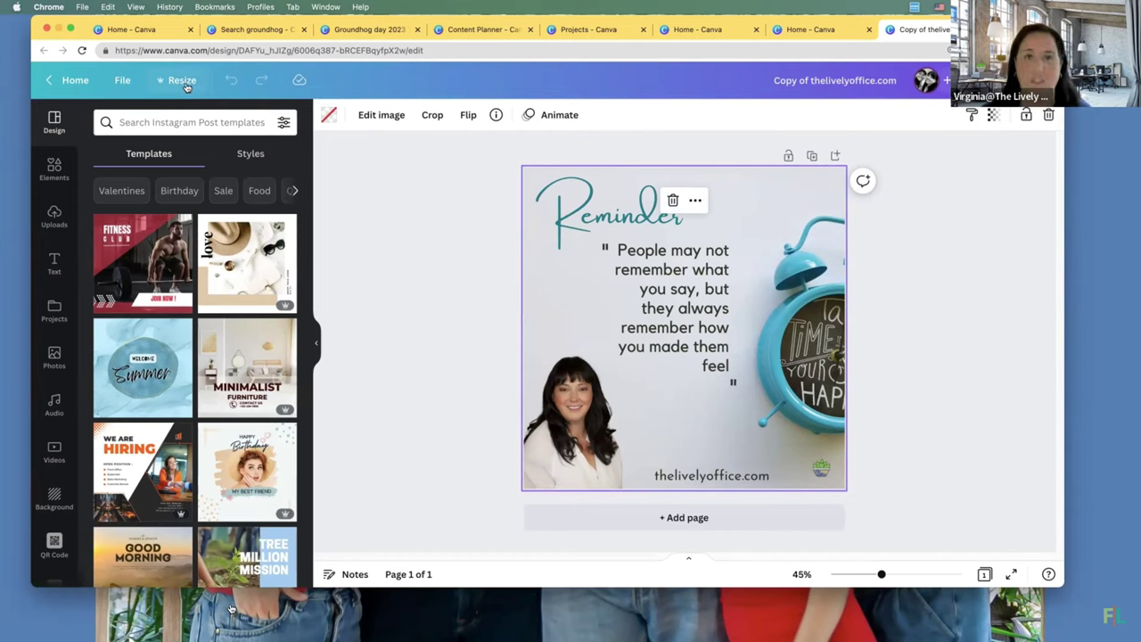
pyautogui.click(184, 85)
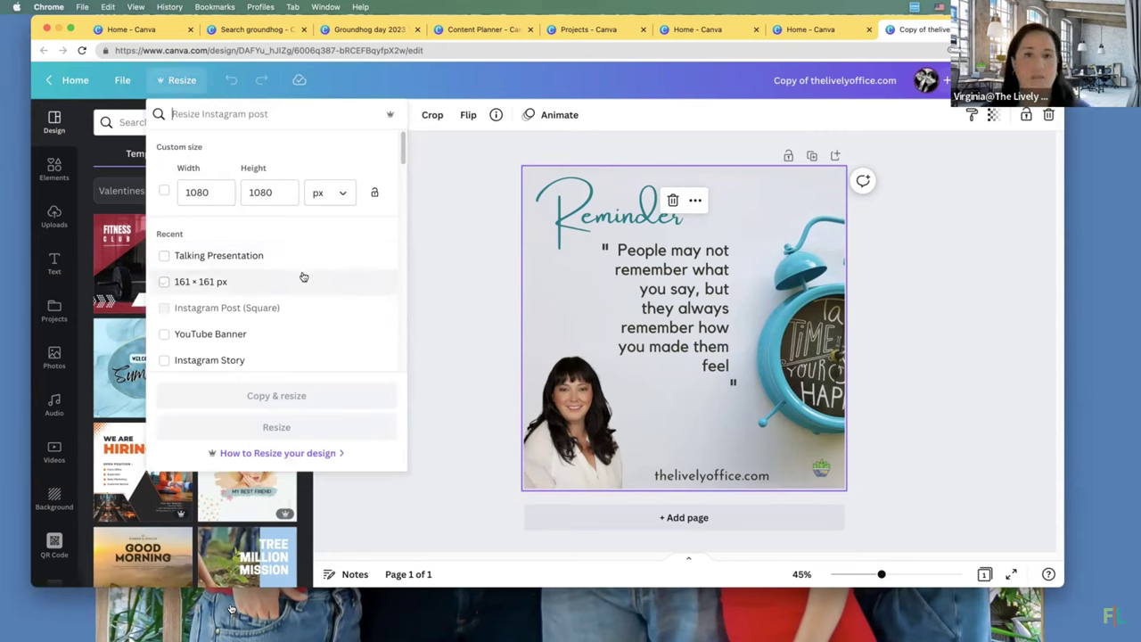
pyautogui.scroll(-1, 303, 277)
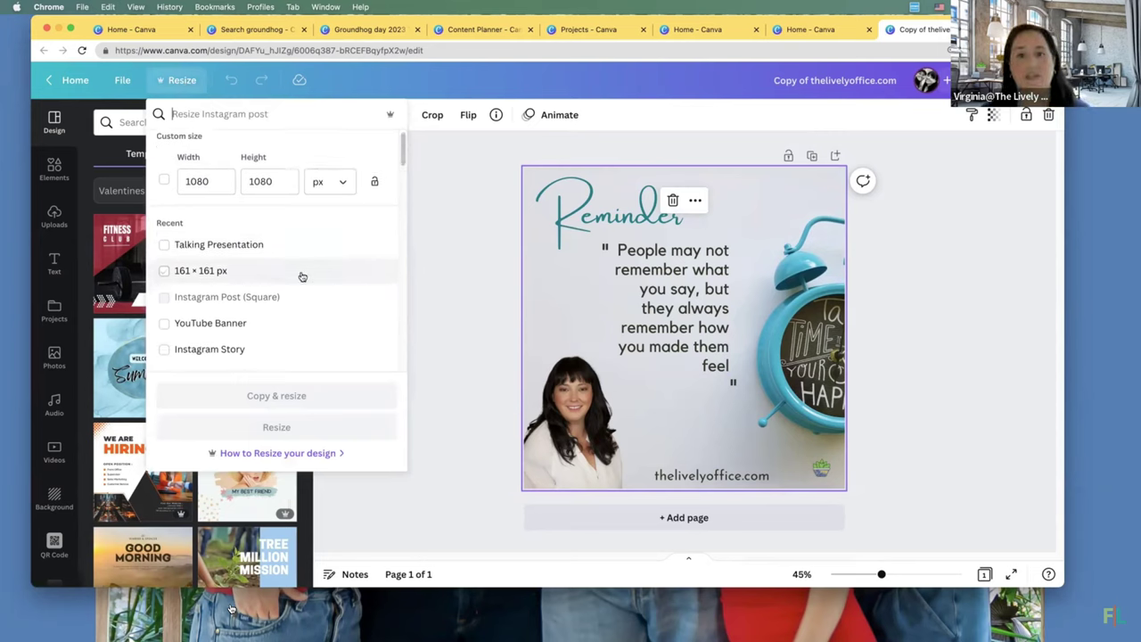
pyautogui.scroll(-1, 299, 274)
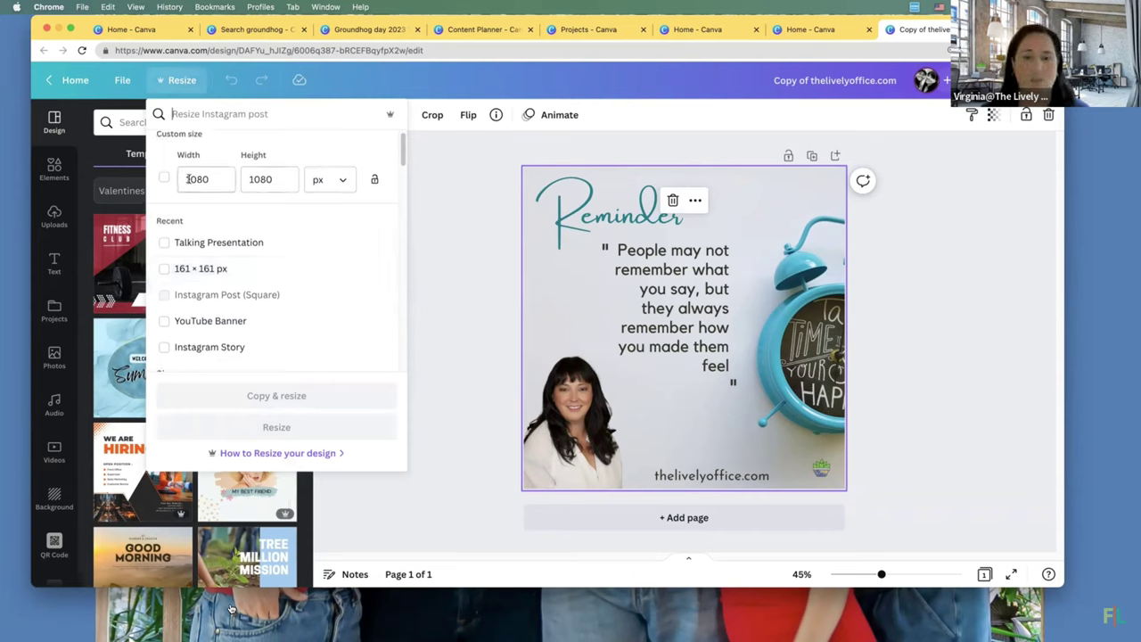
pyautogui.scroll(-3, 252, 288)
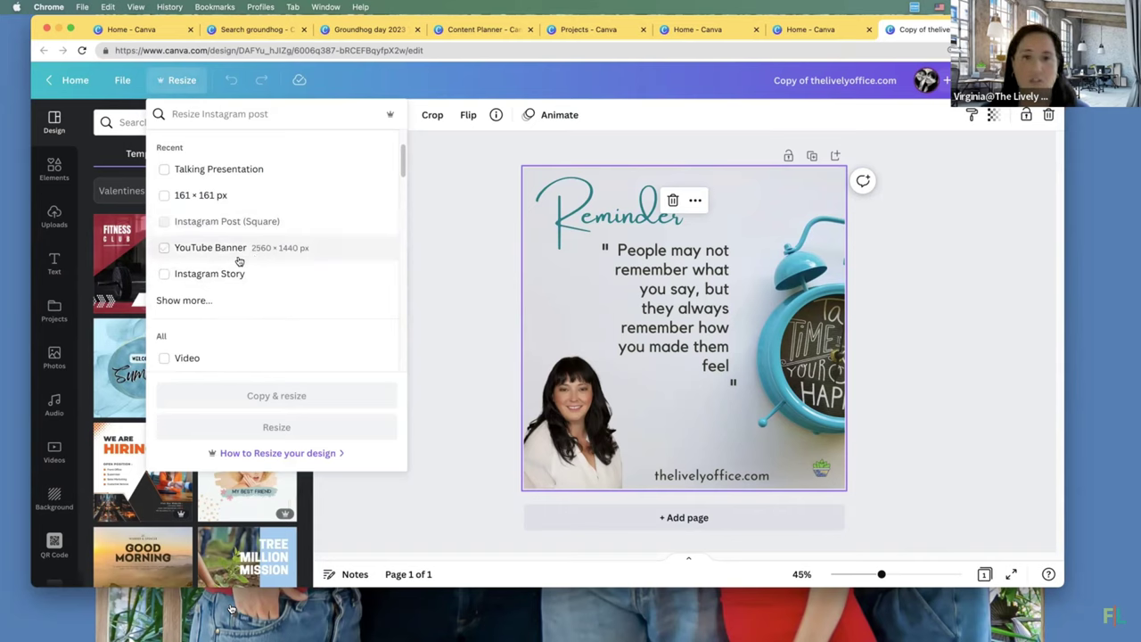
pyautogui.scroll(-4, 259, 284)
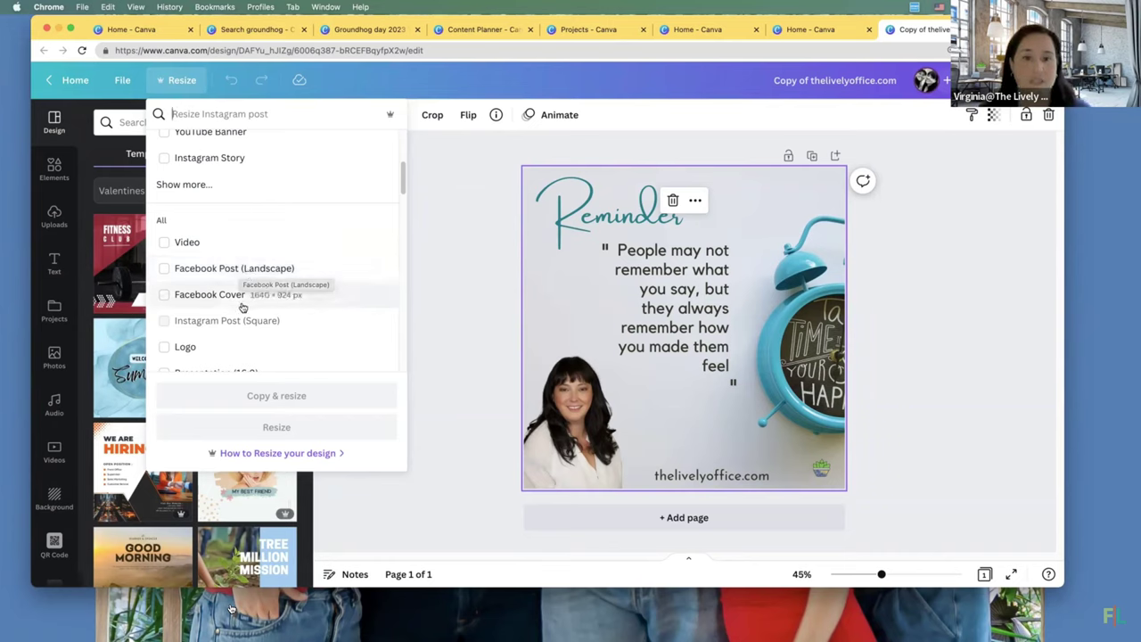
pyautogui.scroll(-1, 254, 310)
pyautogui.scroll(-7, 324, 318)
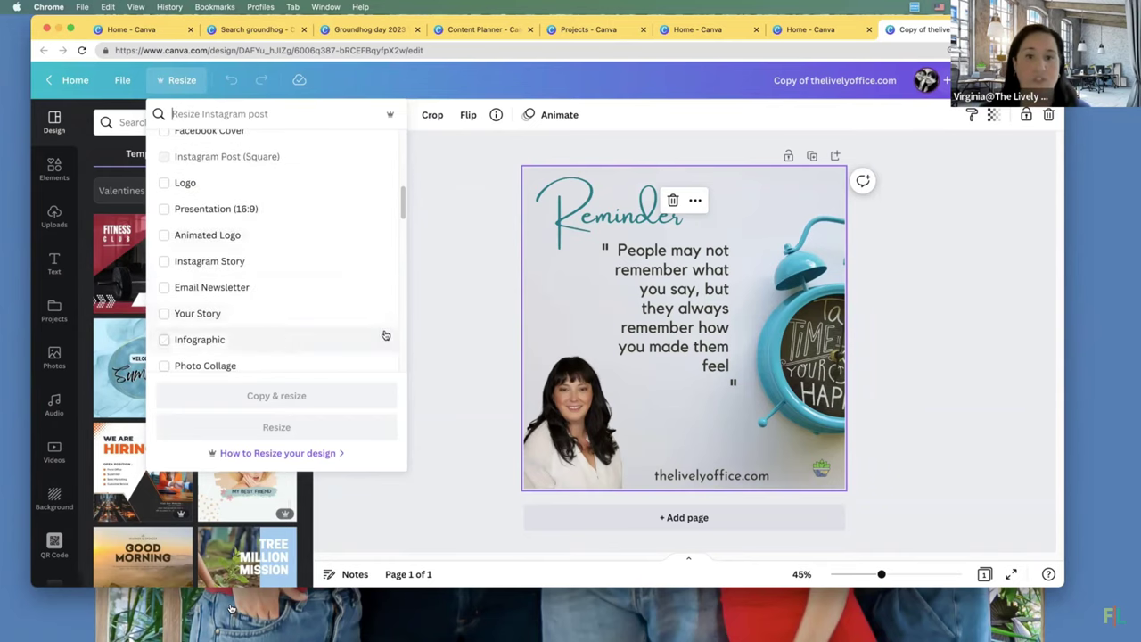
pyautogui.scroll(6, 307, 317)
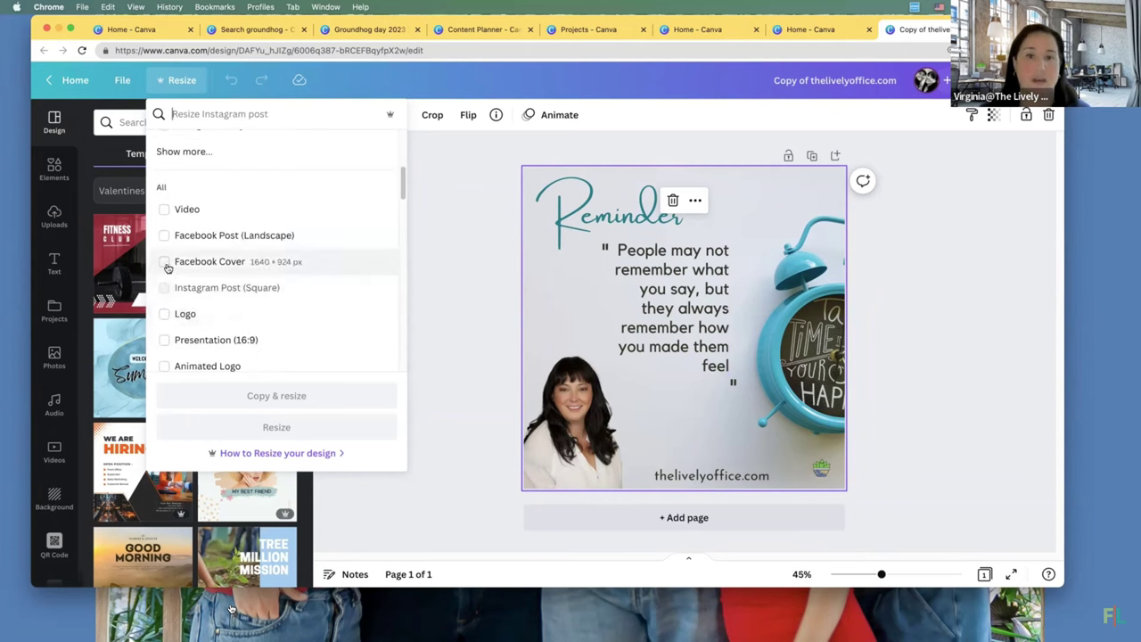
pyautogui.click(165, 263)
pyautogui.click(165, 263)
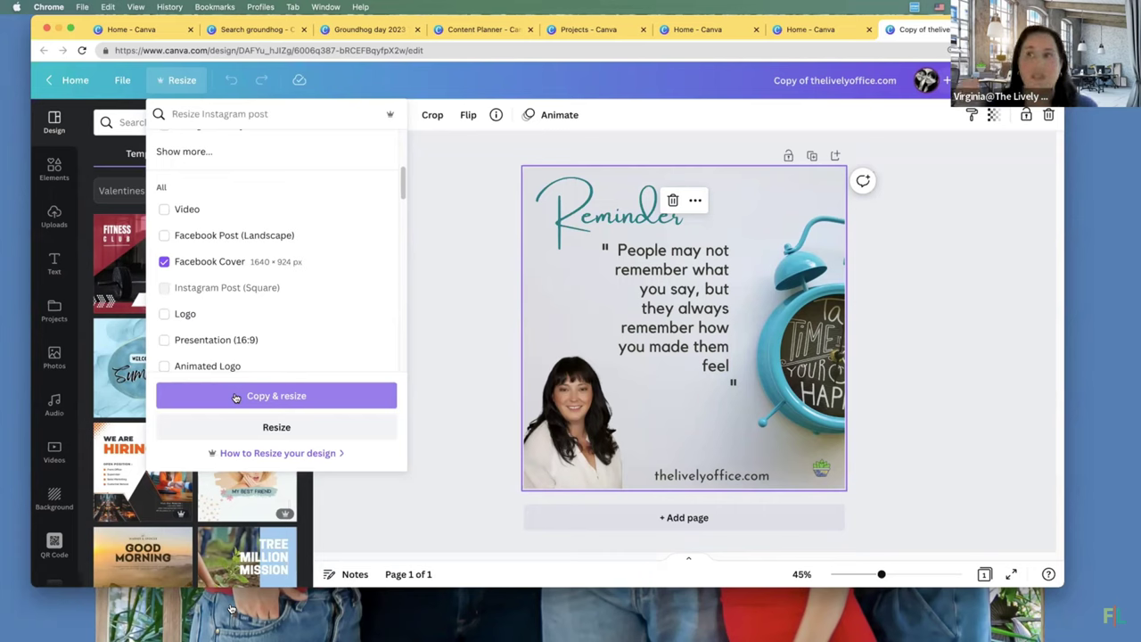
pyautogui.click(236, 397)
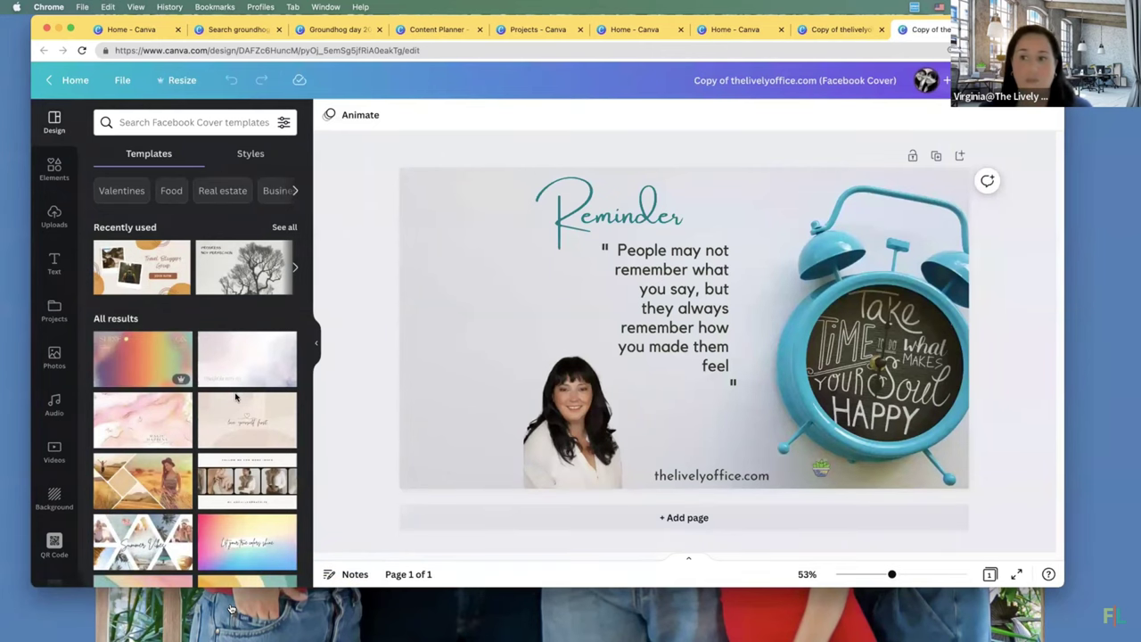
# - Move the portrait photo to the lower-left corner of the cover and enlarge it, and enlarge the quote text as well
pyautogui.moveTo(596, 441); pyautogui.dragTo(470, 446)
pyautogui.moveTo(495, 346); pyautogui.dragTo(531, 294)
pyautogui.click(726, 254)
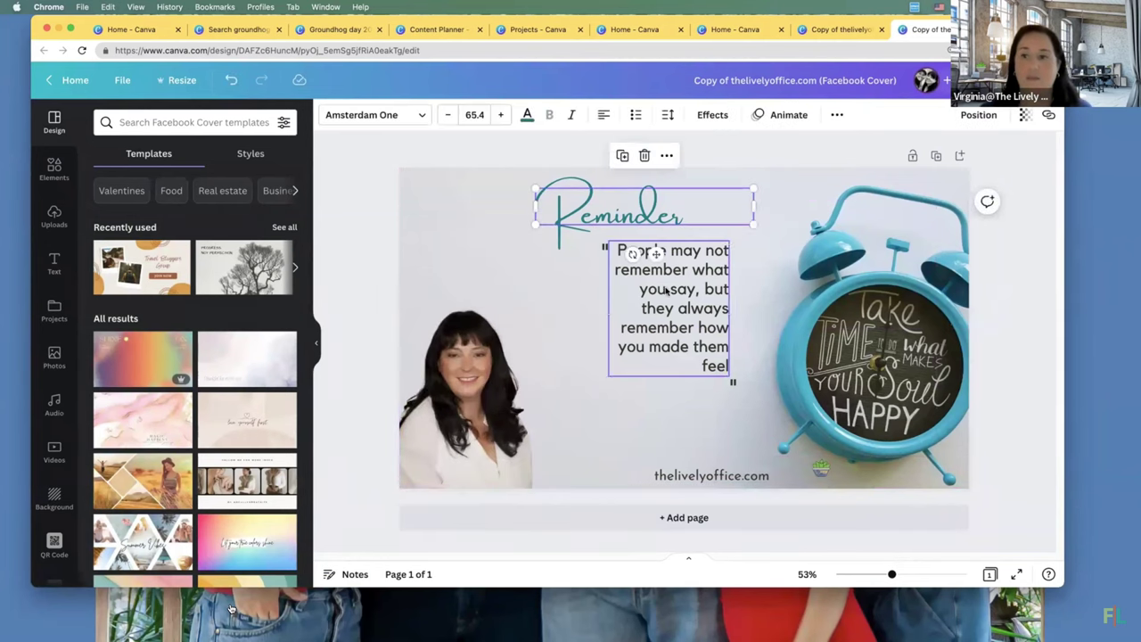
pyautogui.moveTo(730, 243); pyautogui.dragTo(759, 200)
# - Move the Reminder heading above the portrait and rearrange the quote text with its opening and closing quotation marks
pyautogui.click(582, 215)
pyautogui.moveTo(582, 215); pyautogui.dragTo(470, 216)
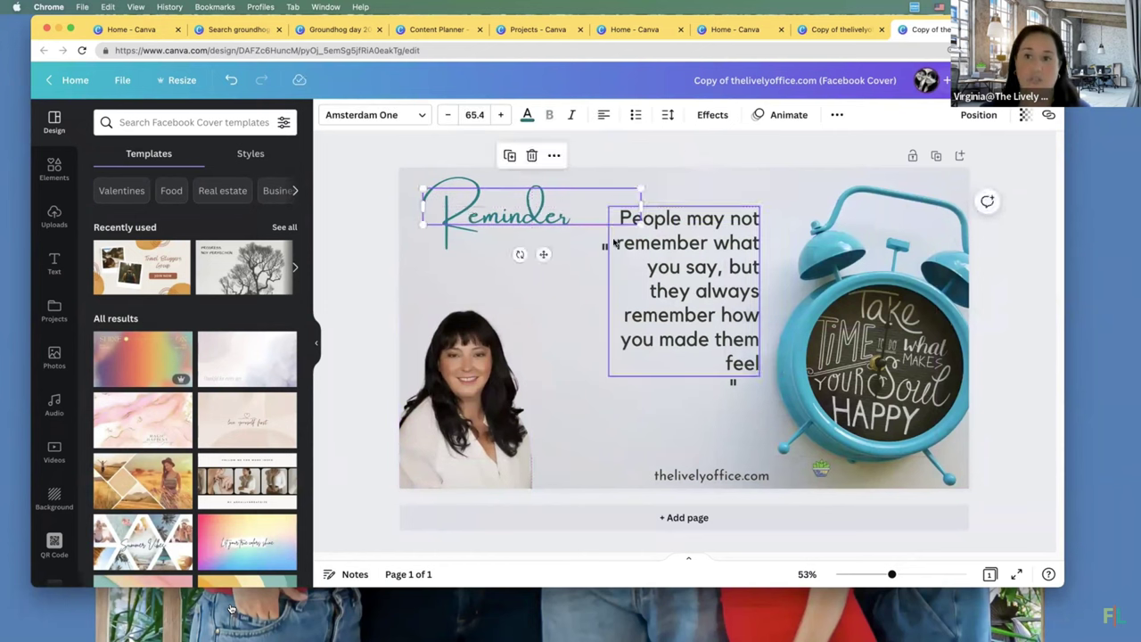
pyautogui.moveTo(605, 247); pyautogui.dragTo(602, 216)
pyautogui.moveTo(684, 314)
pyautogui.mouseDown()
pyautogui.moveTo(671, 327)
pyautogui.moveTo(666, 316)
pyautogui.mouseUp()
pyautogui.moveTo(734, 381); pyautogui.dragTo(754, 406)
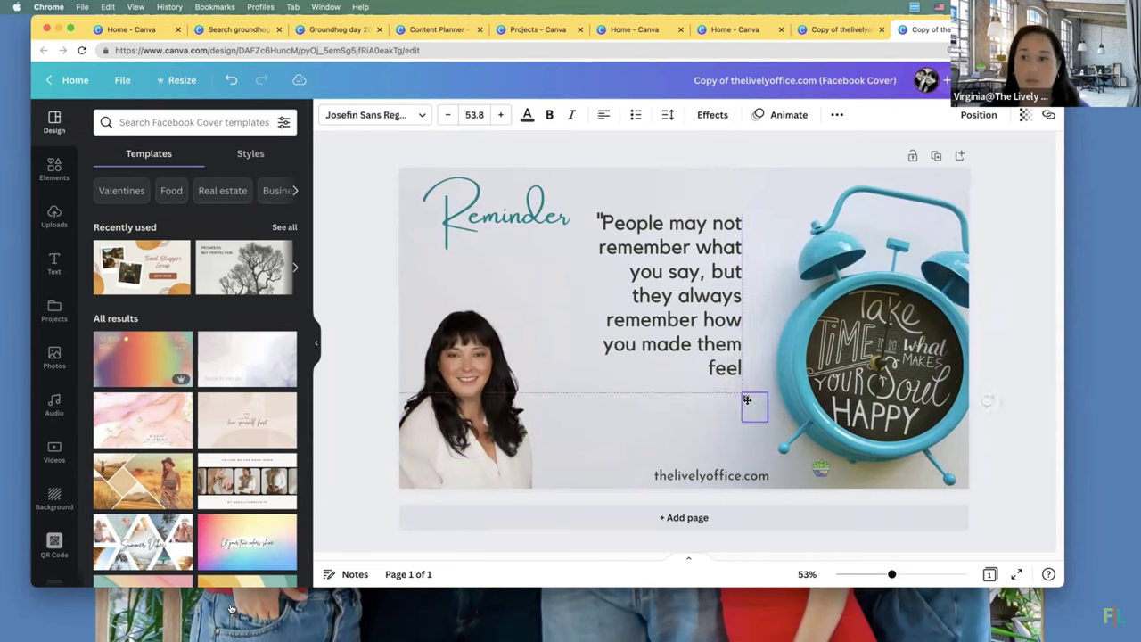
pyautogui.click(596, 212)
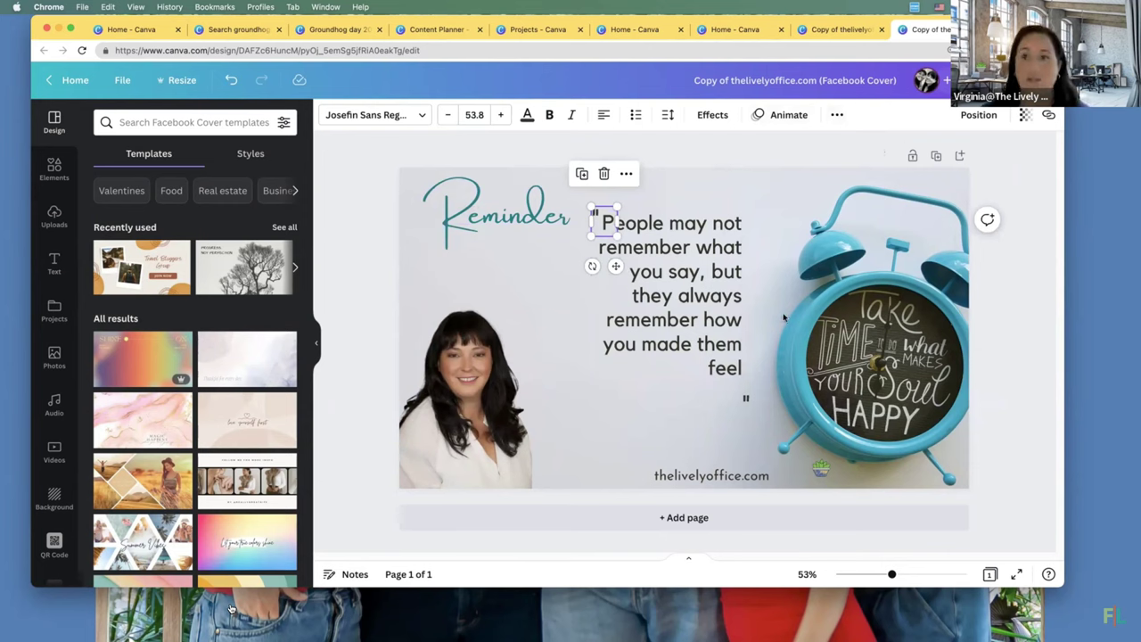
# - Cycle through the alignment options for the quote text and leave it centered
pyautogui.click(699, 309)
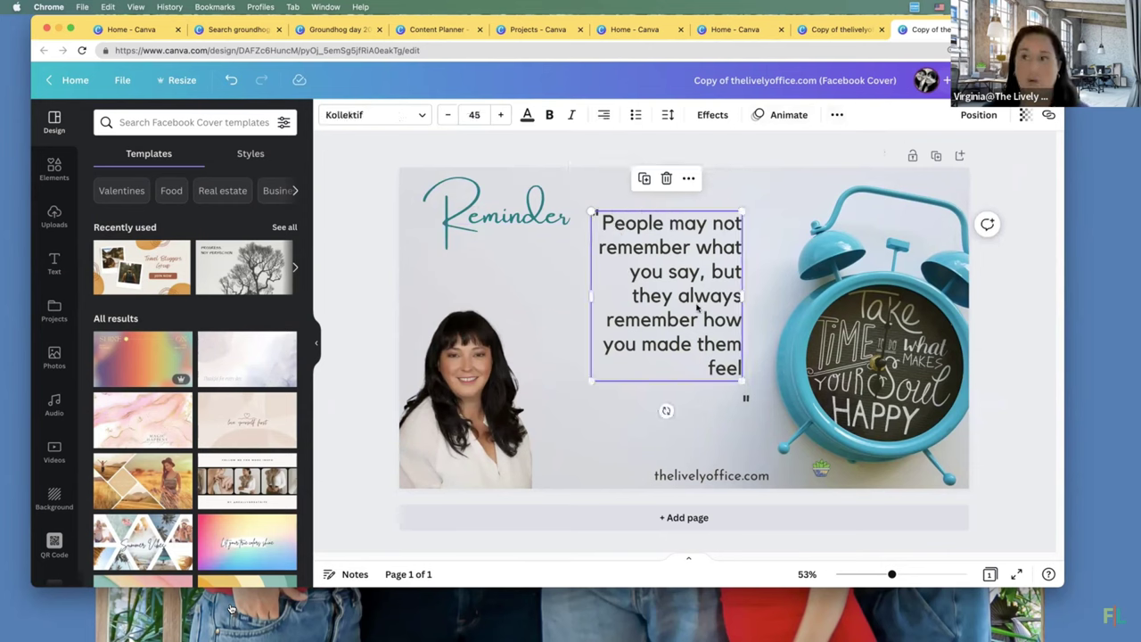
pyautogui.click(604, 116)
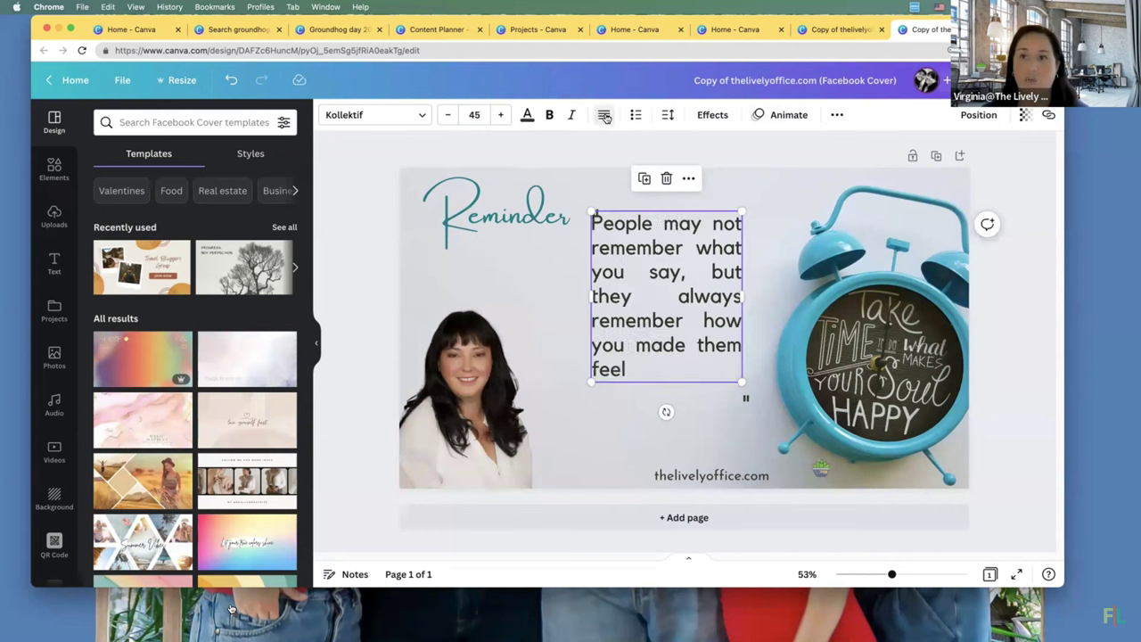
pyautogui.click(604, 116)
pyautogui.click(604, 116)
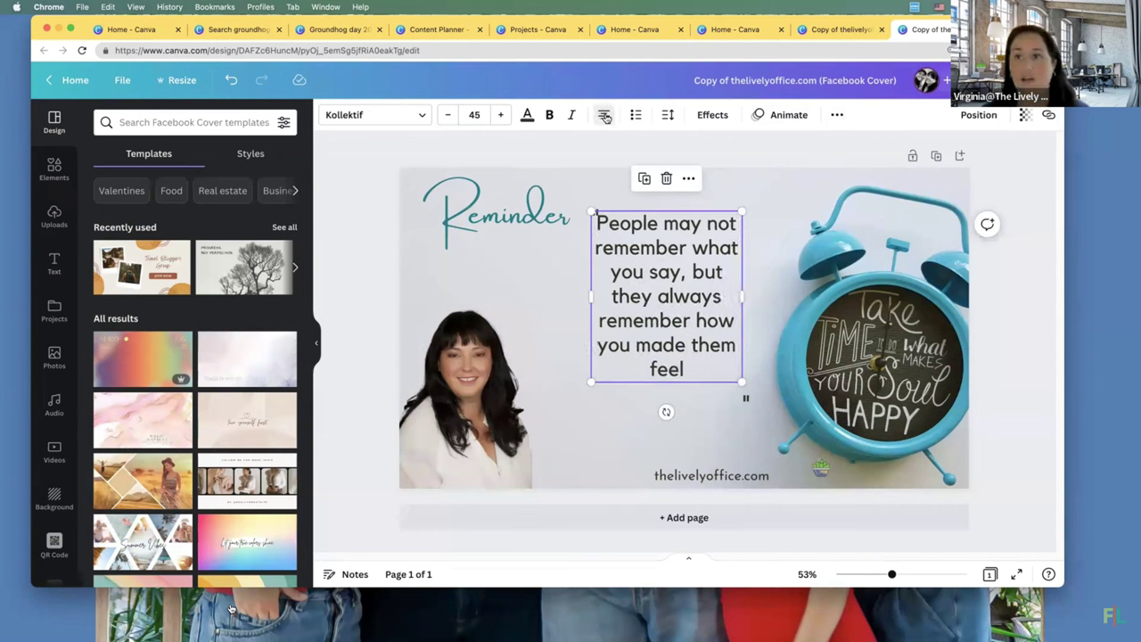
pyautogui.click(604, 116)
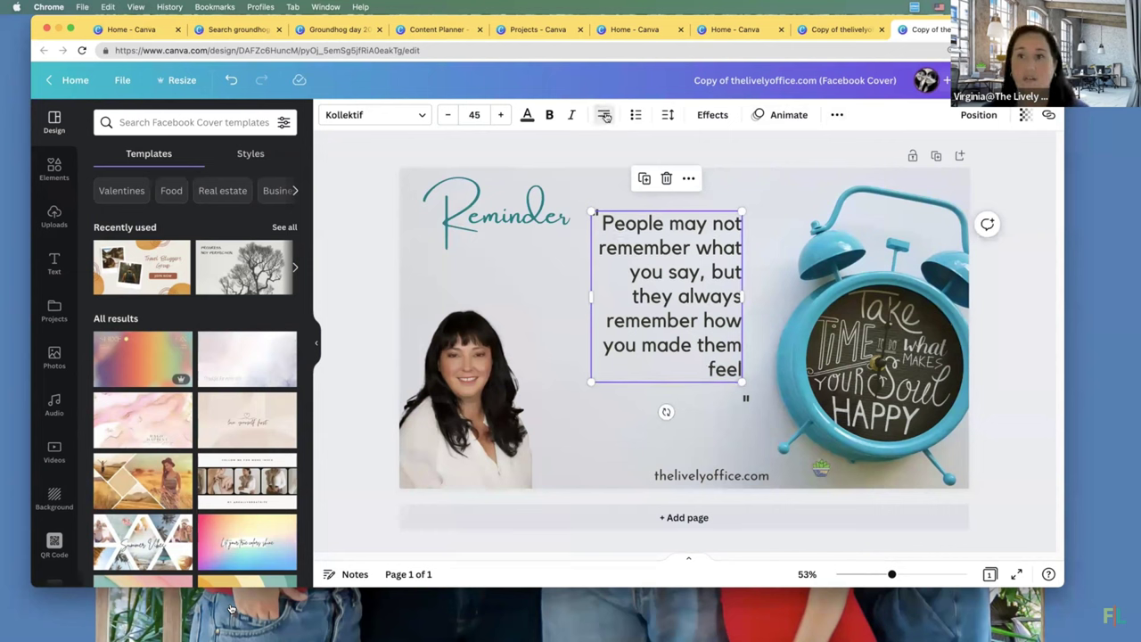
pyautogui.click(604, 116)
pyautogui.click(605, 116)
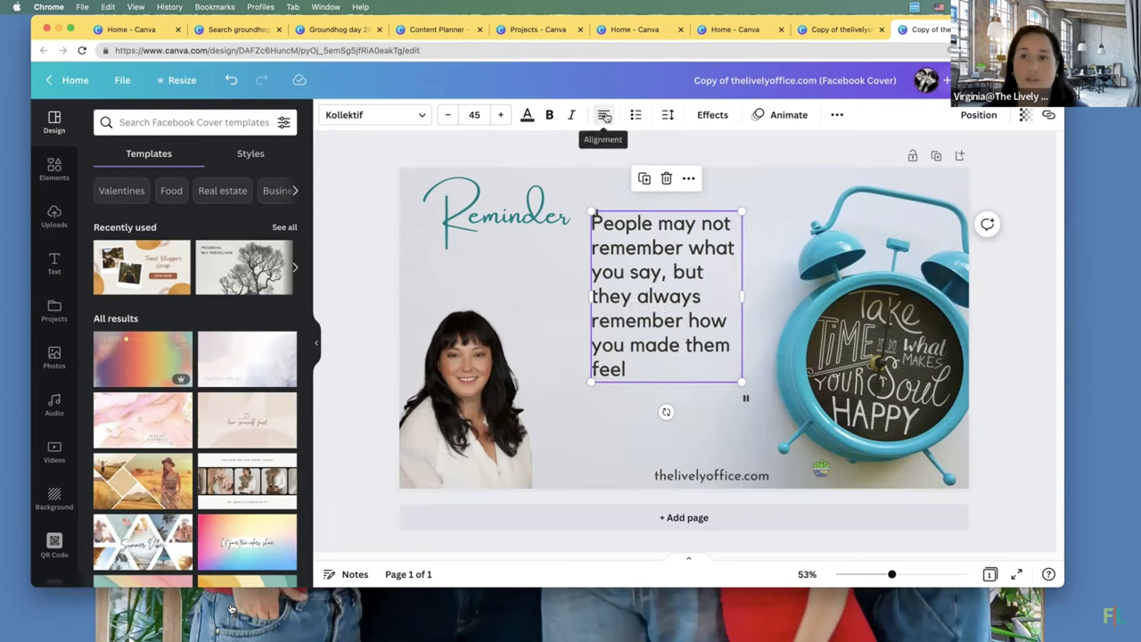
pyautogui.click(604, 116)
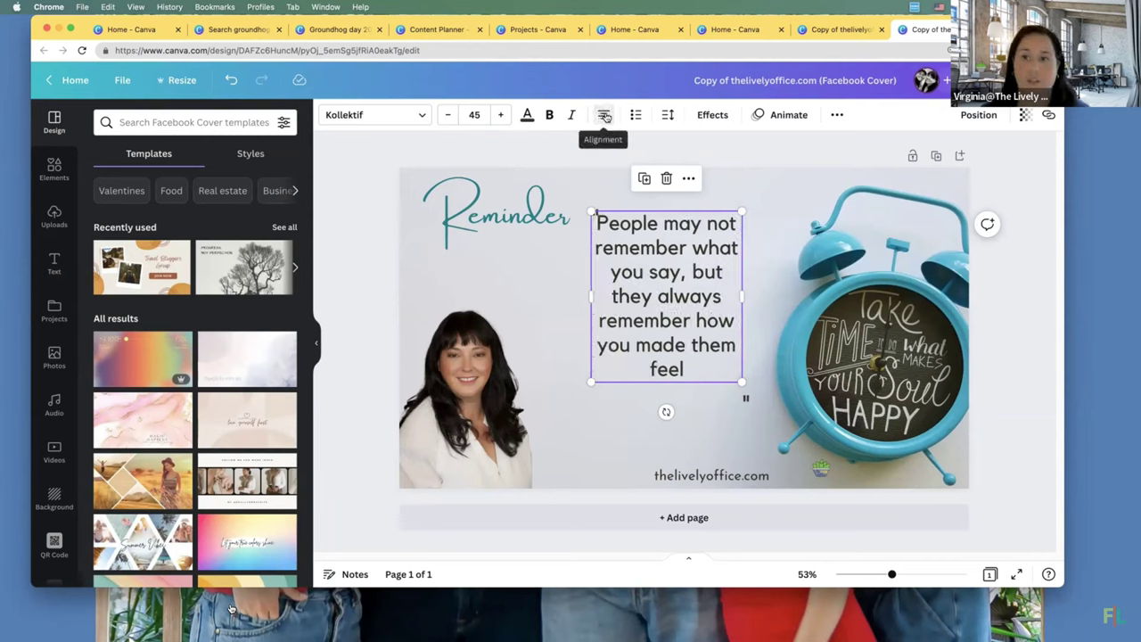
# - Align the quote text to the middle and center of the page
pyautogui.click(984, 116)
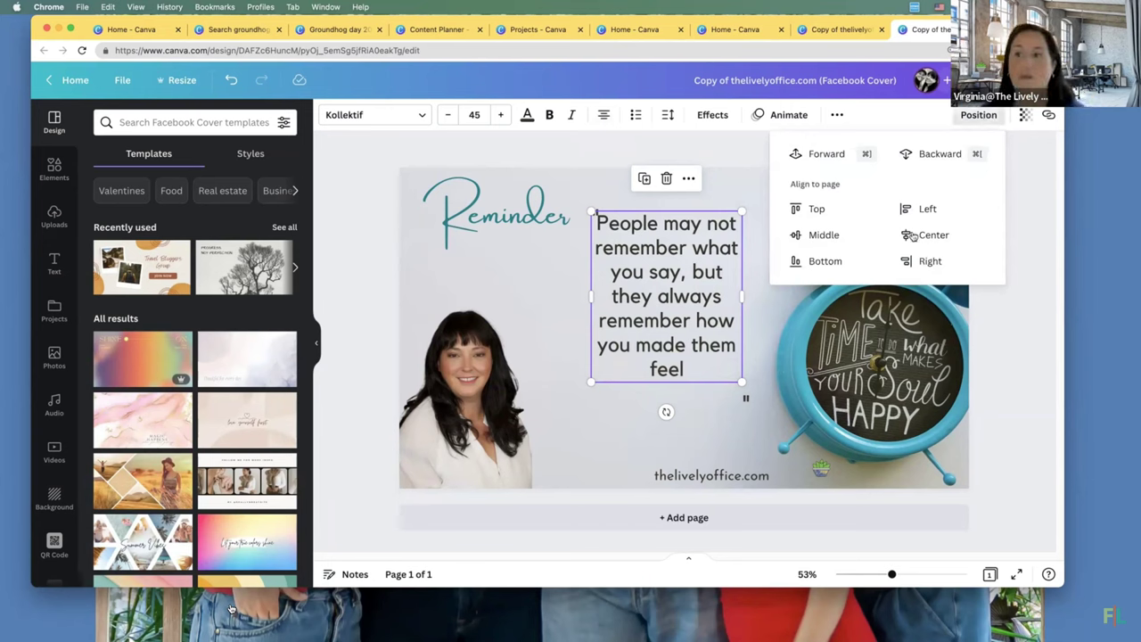
pyautogui.click(820, 234)
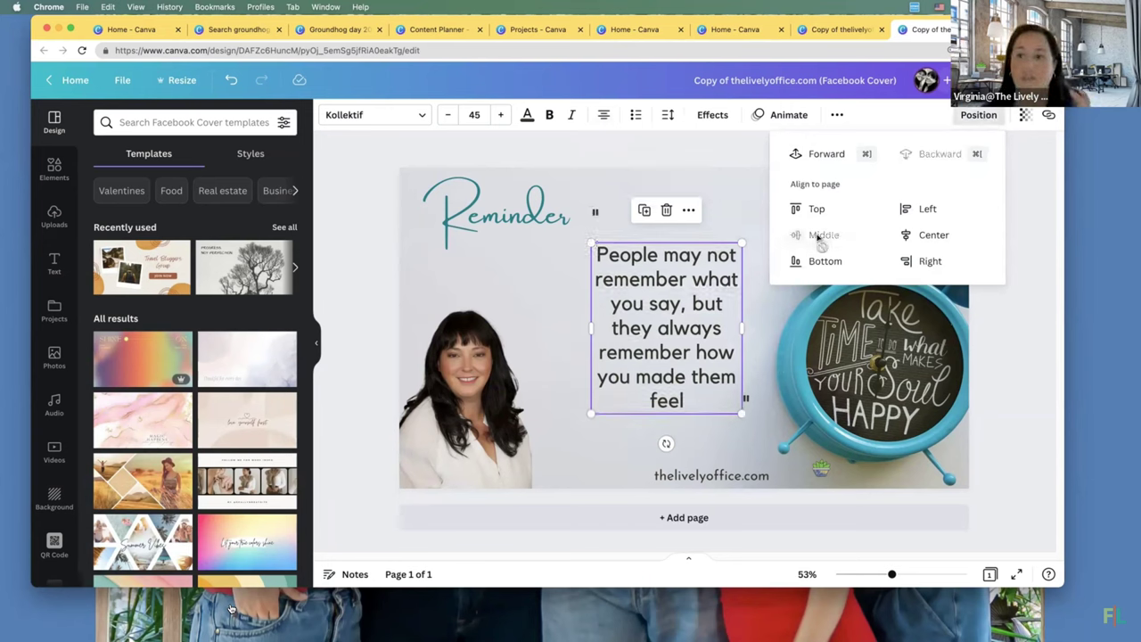
pyautogui.click(933, 235)
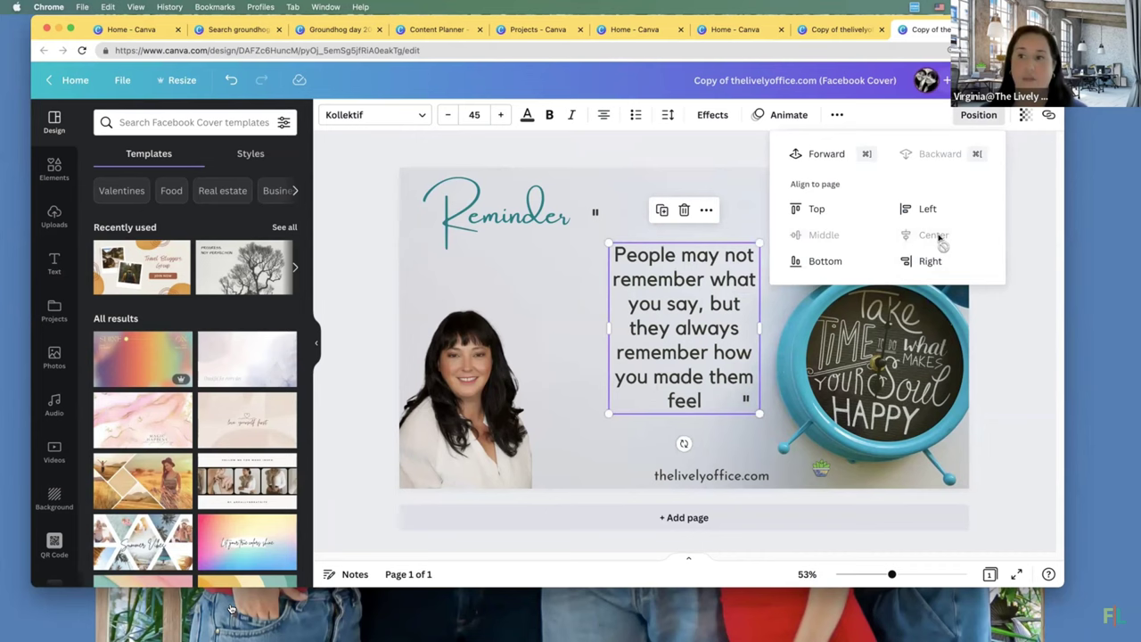
pyautogui.click(1025, 426)
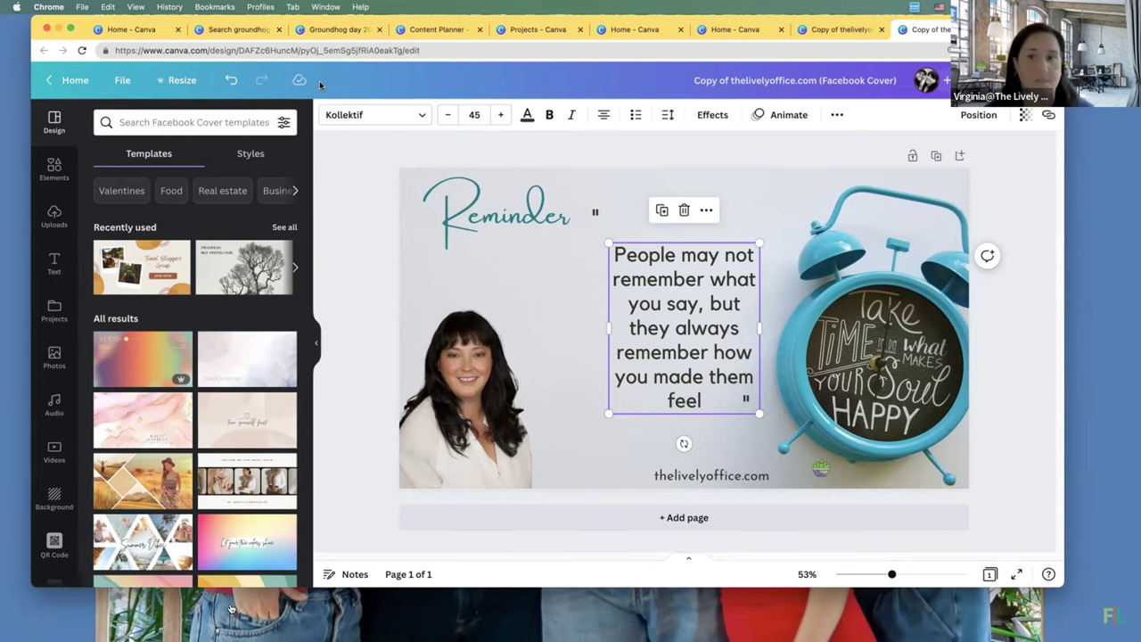
# - Open the "USE THIS ONE Canva Workshop" presentation from Projects
pyautogui.click(75, 80)
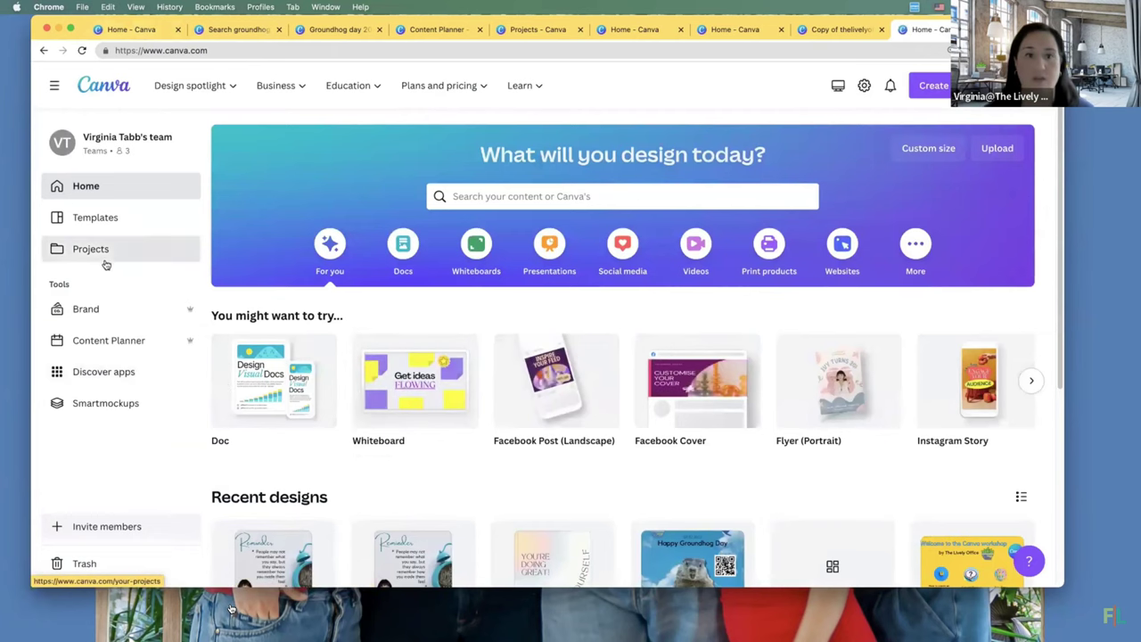
pyautogui.click(106, 263)
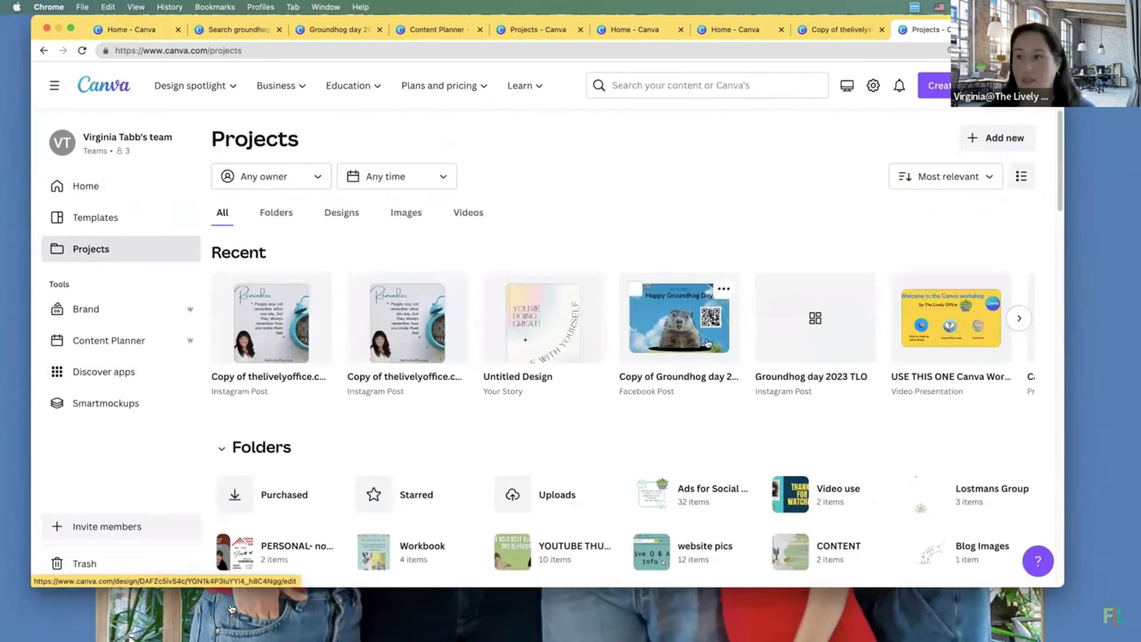
pyautogui.click(947, 342)
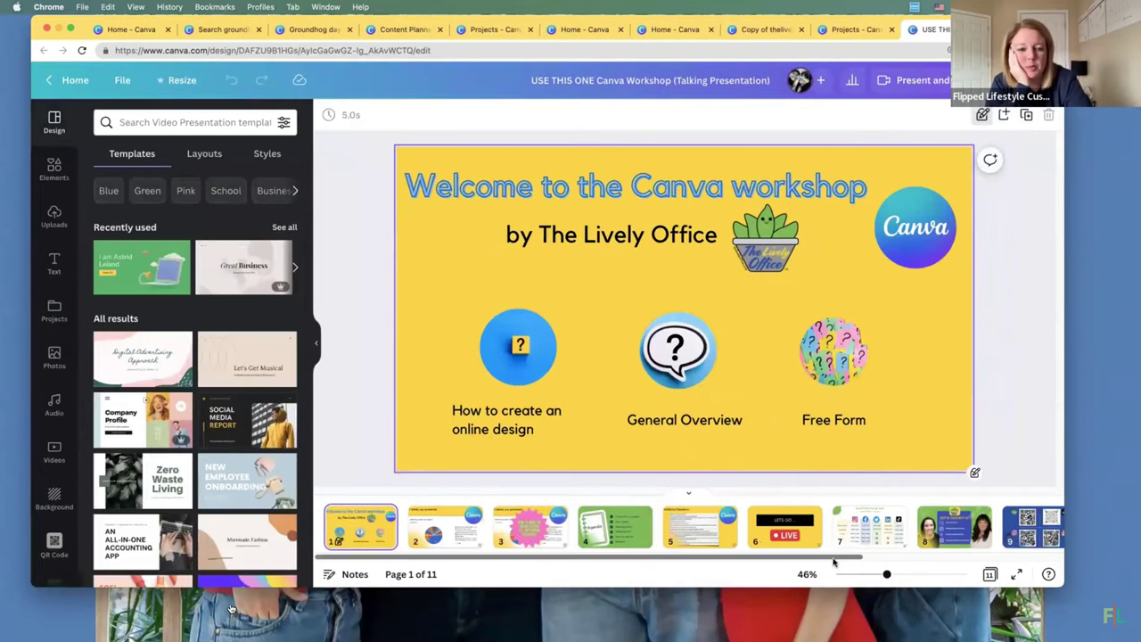
# - Show the workshop presentation in full screen and advance to the Social Media Image Sizes 2023 guide slide
pyautogui.hscroll(5, 834, 560)
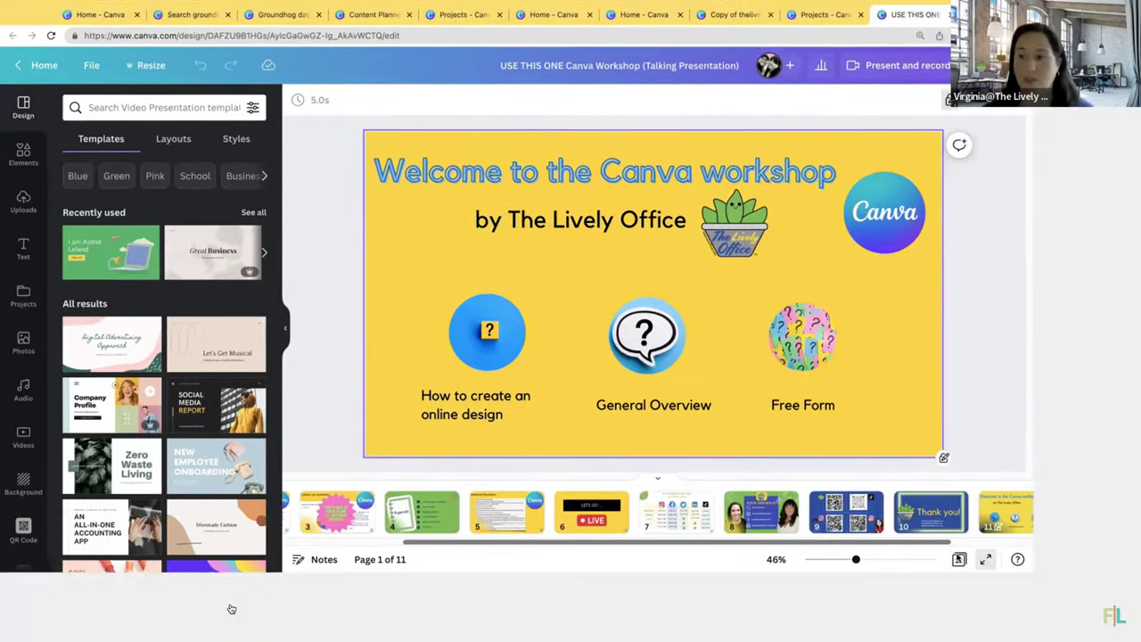
pyautogui.click(985, 559)
pyautogui.press('Right')
pyautogui.press('Right')
pyautogui.press('Right')
pyautogui.press('Right')
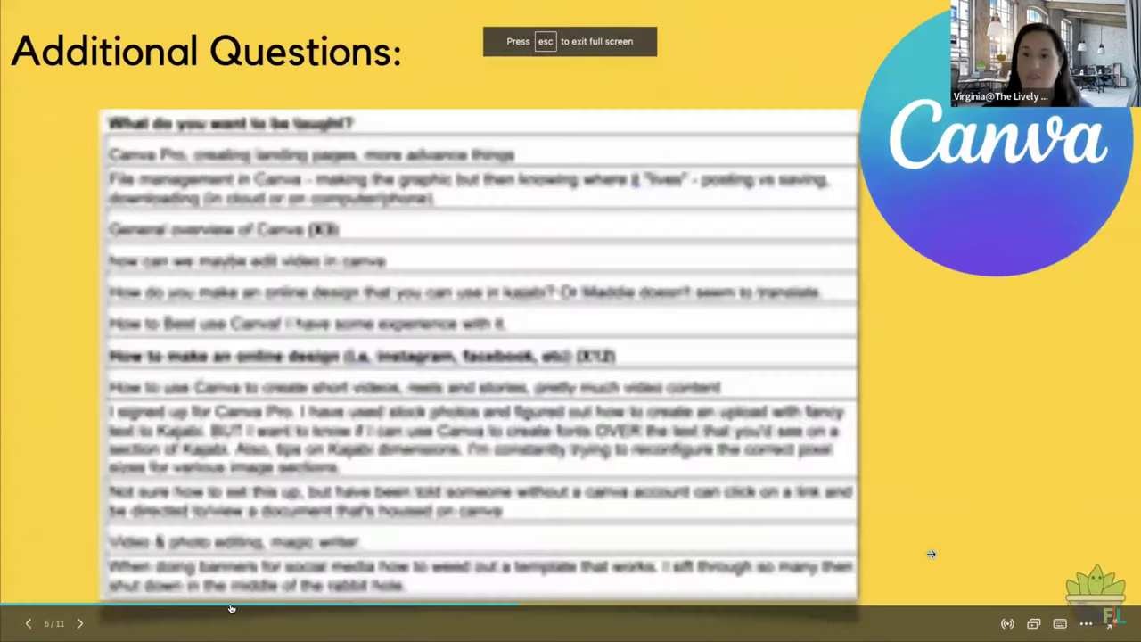
pyautogui.press('Right')
pyautogui.press('Right')
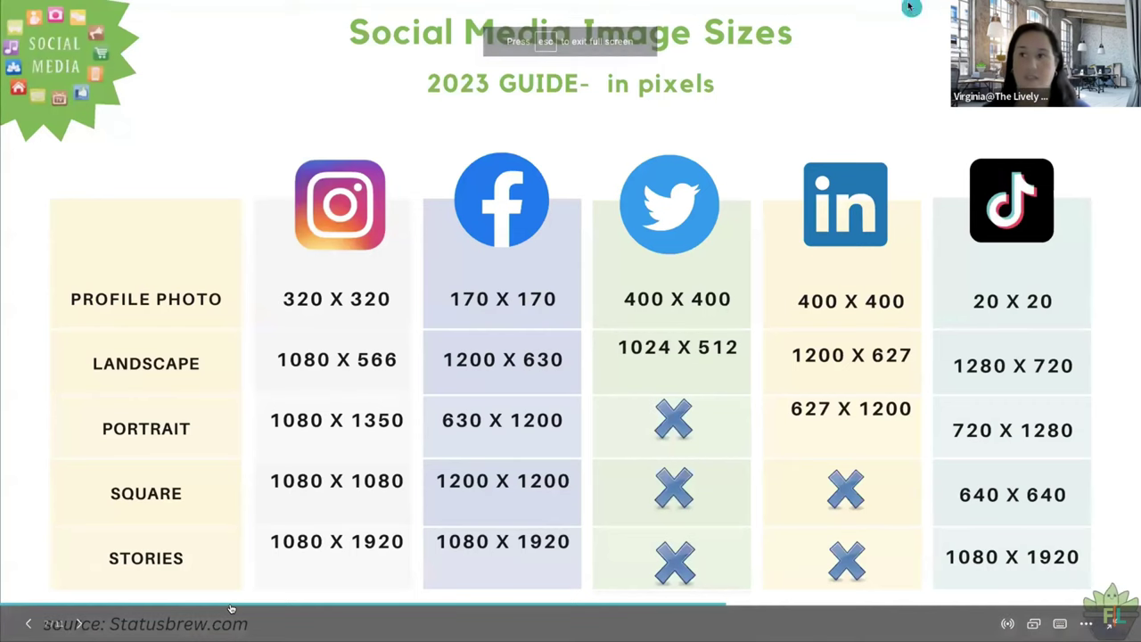
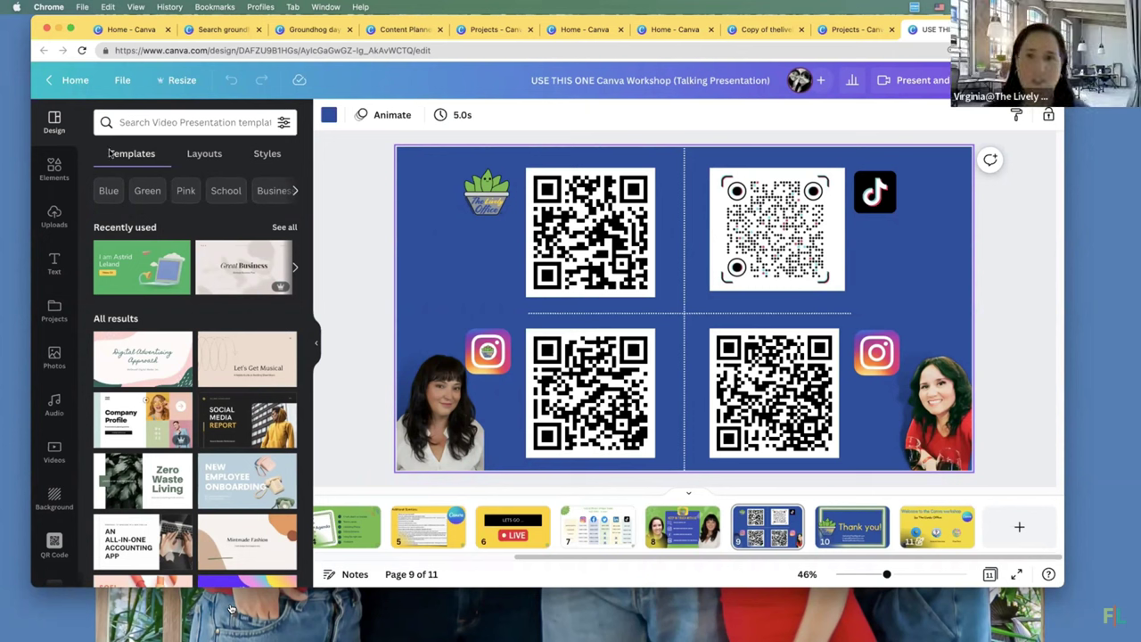
# - Create a blank 1920 × 1080 px Video design from the Videos category on the Canva home page
pyautogui.click(211, 30)
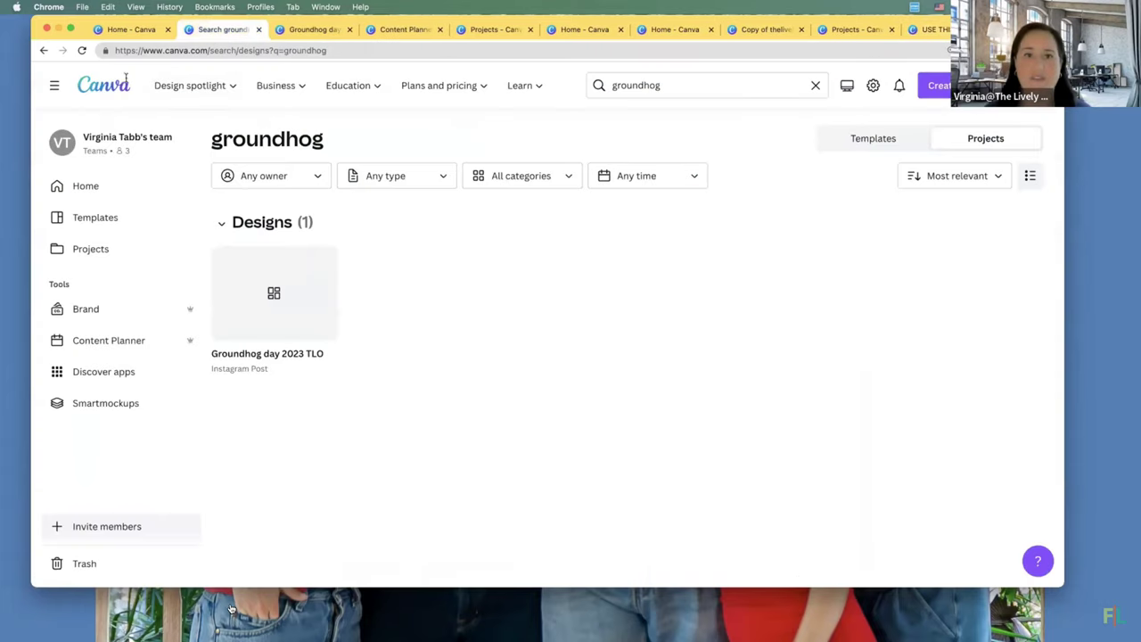
pyautogui.click(131, 29)
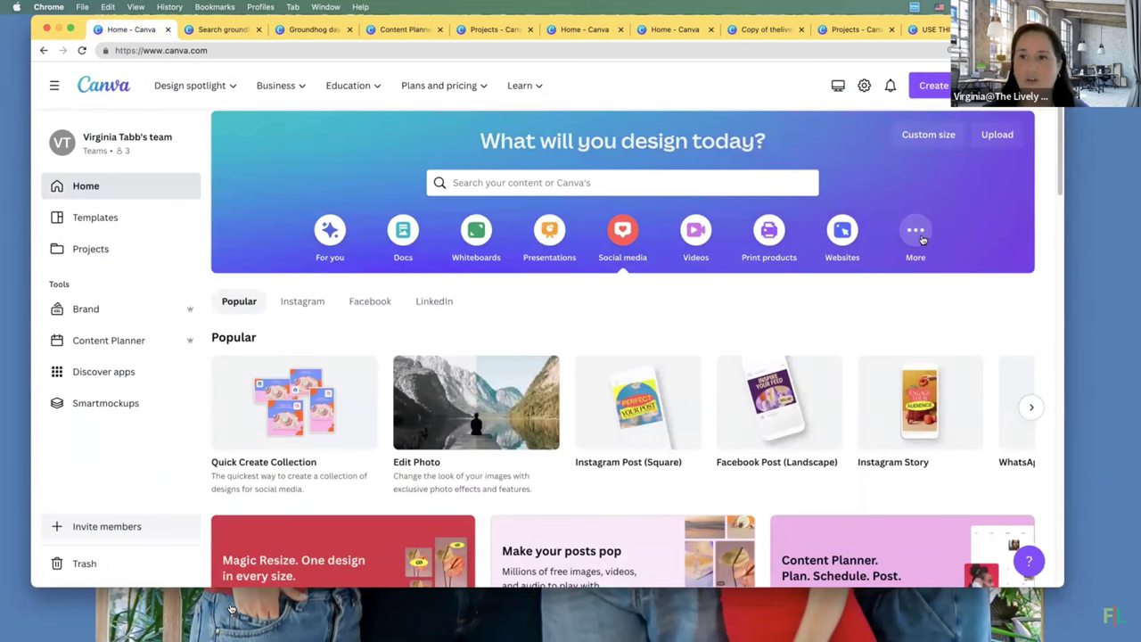
pyautogui.click(693, 238)
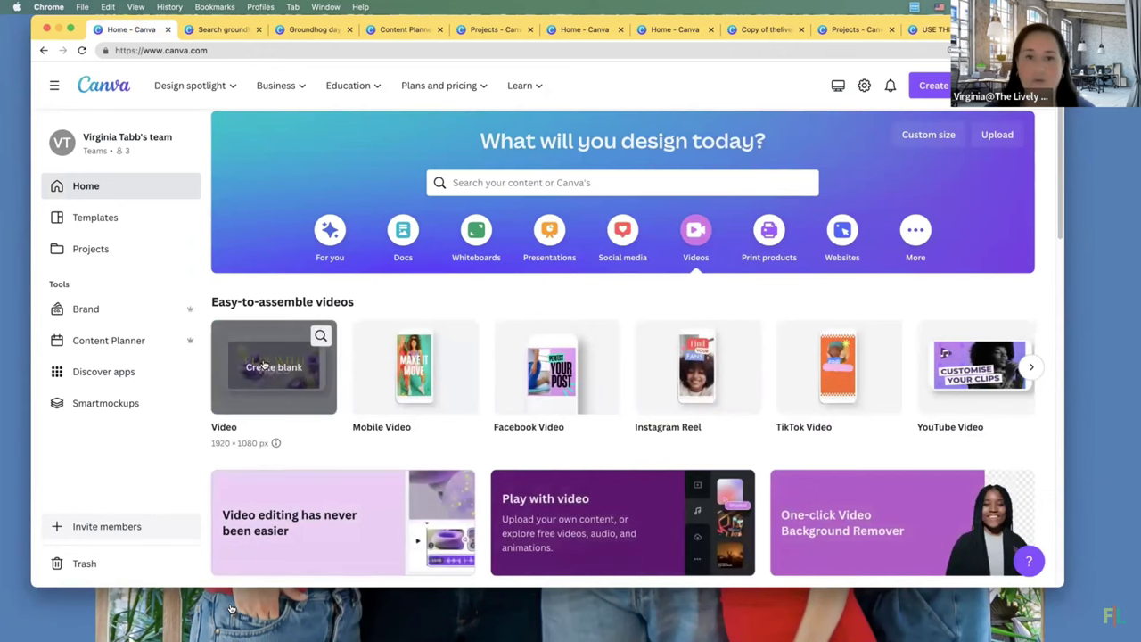
pyautogui.moveTo(280, 424)
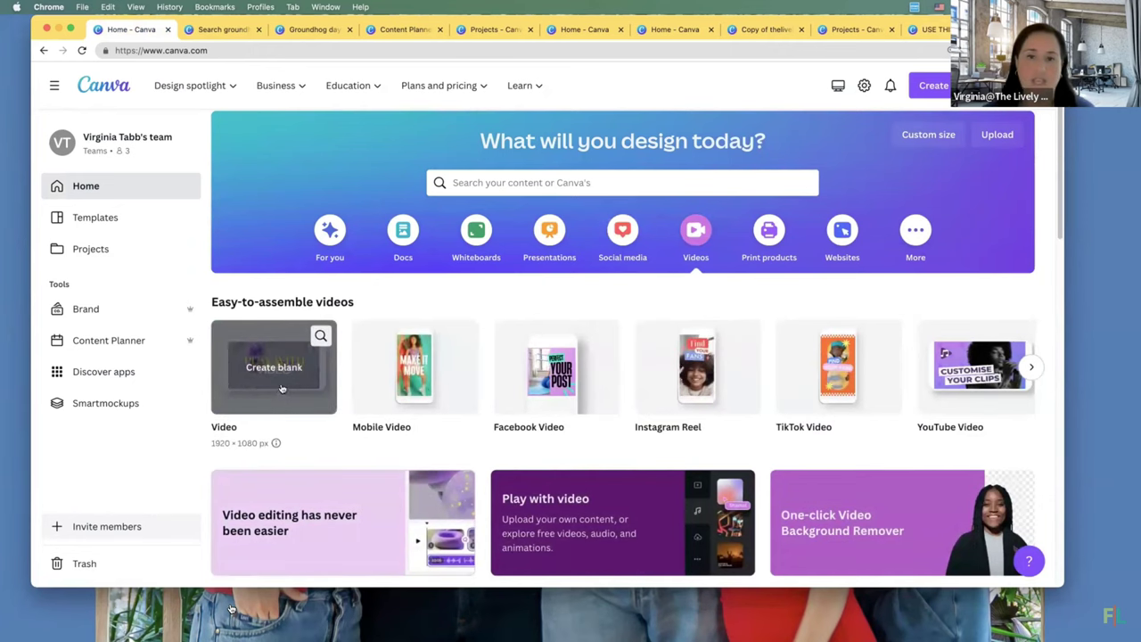
pyautogui.click(279, 377)
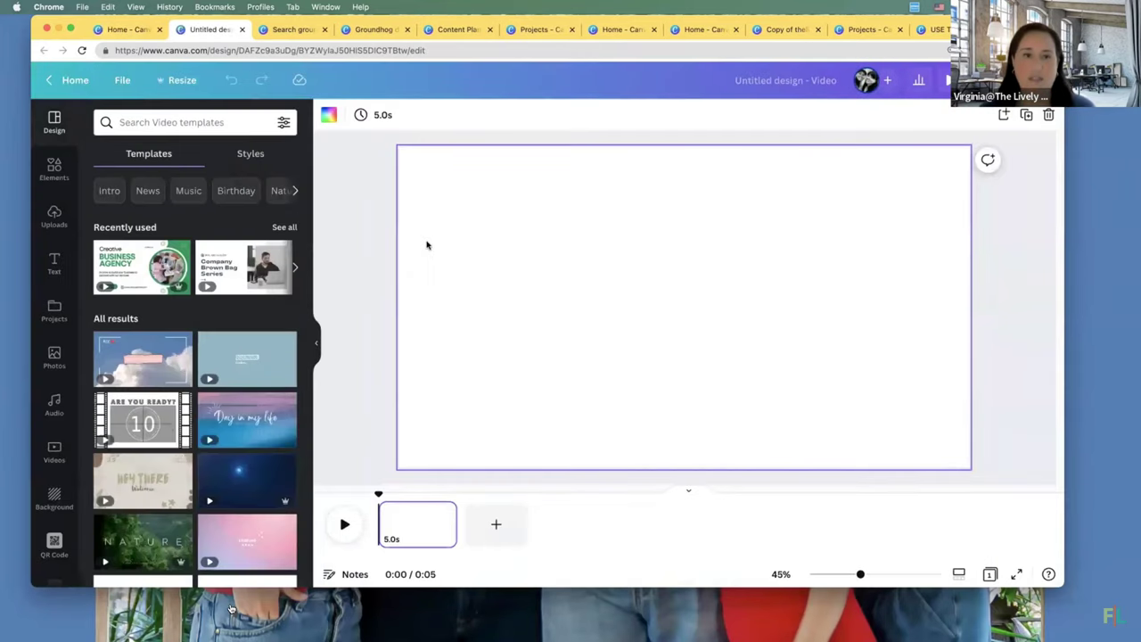
# - Browse the uploaded images and videos available for the new video design
pyautogui.moveTo(236, 488)
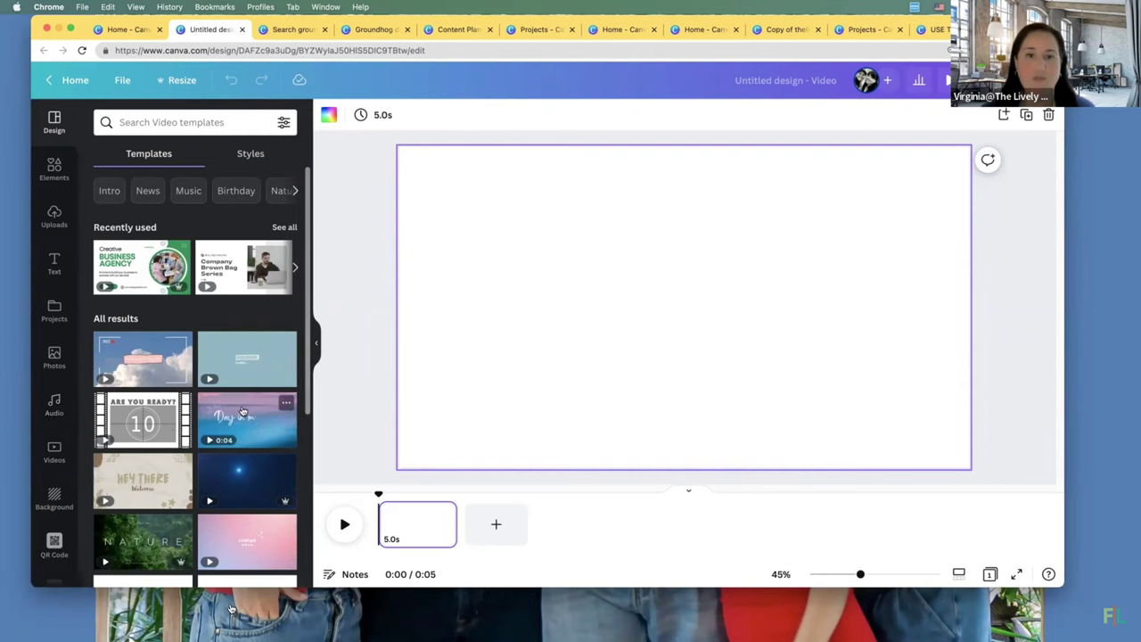
pyautogui.click(55, 218)
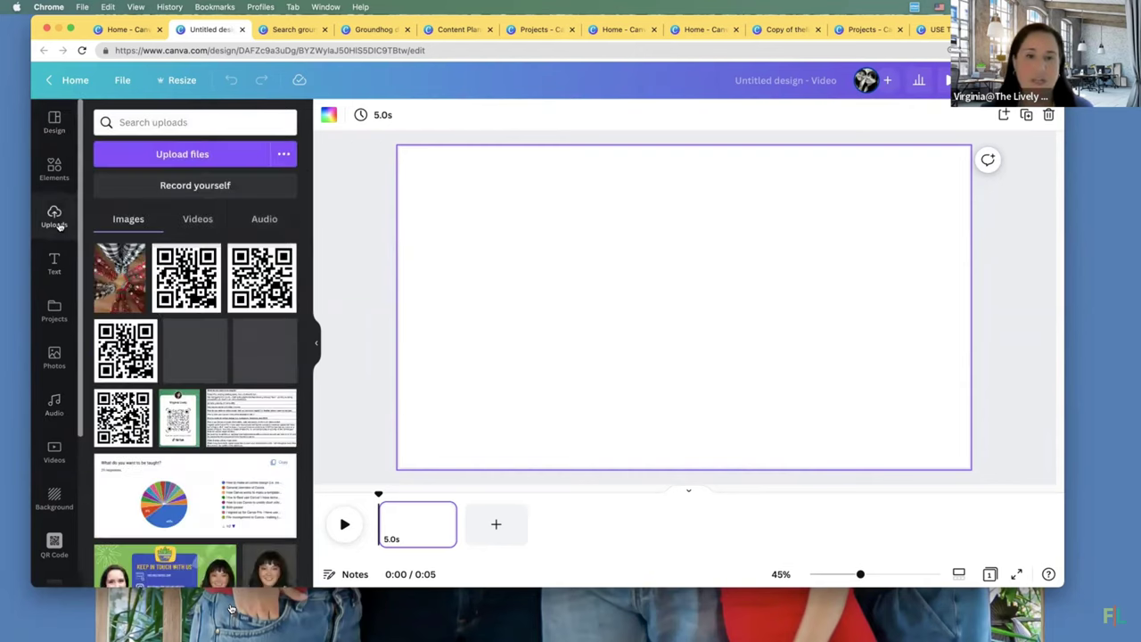
pyautogui.scroll(-15, 217, 478)
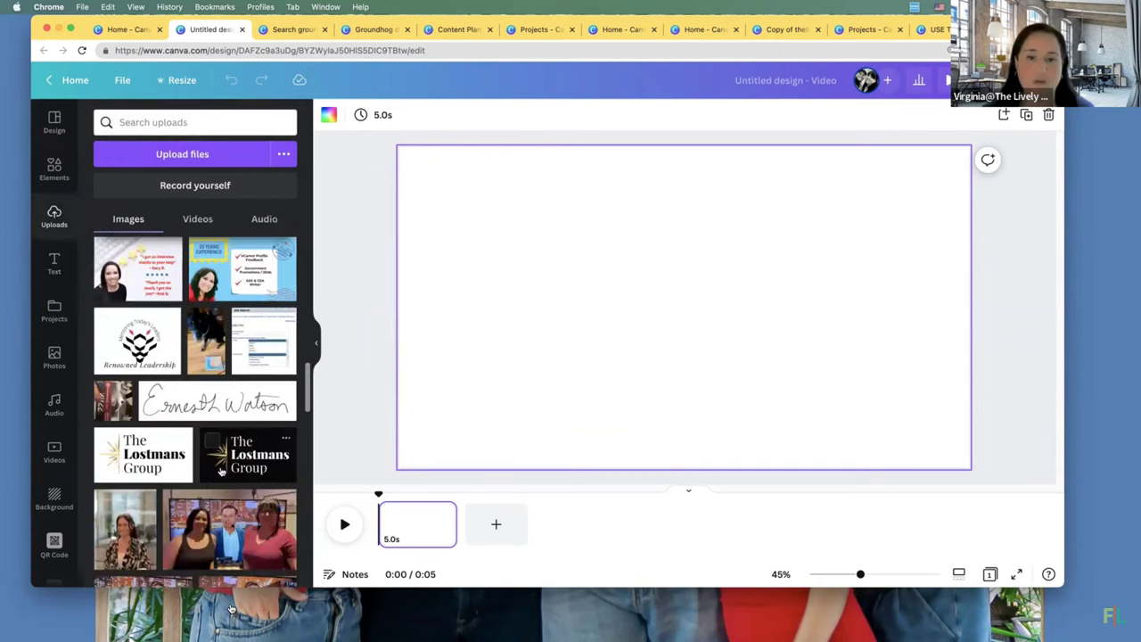
pyautogui.scroll(-15, 220, 469)
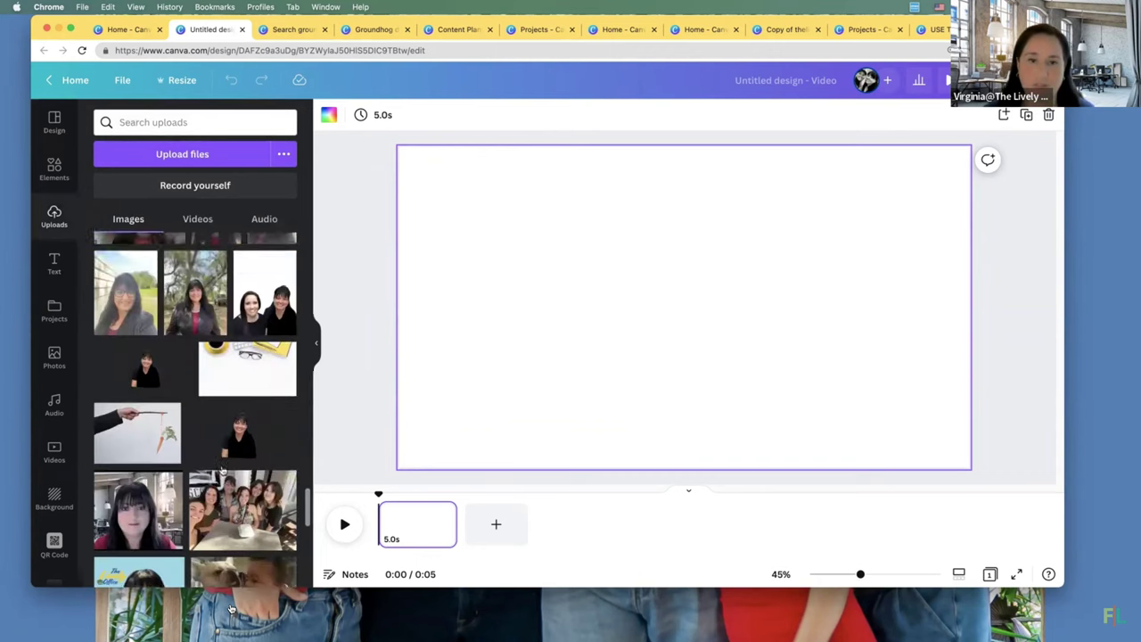
pyautogui.click(200, 221)
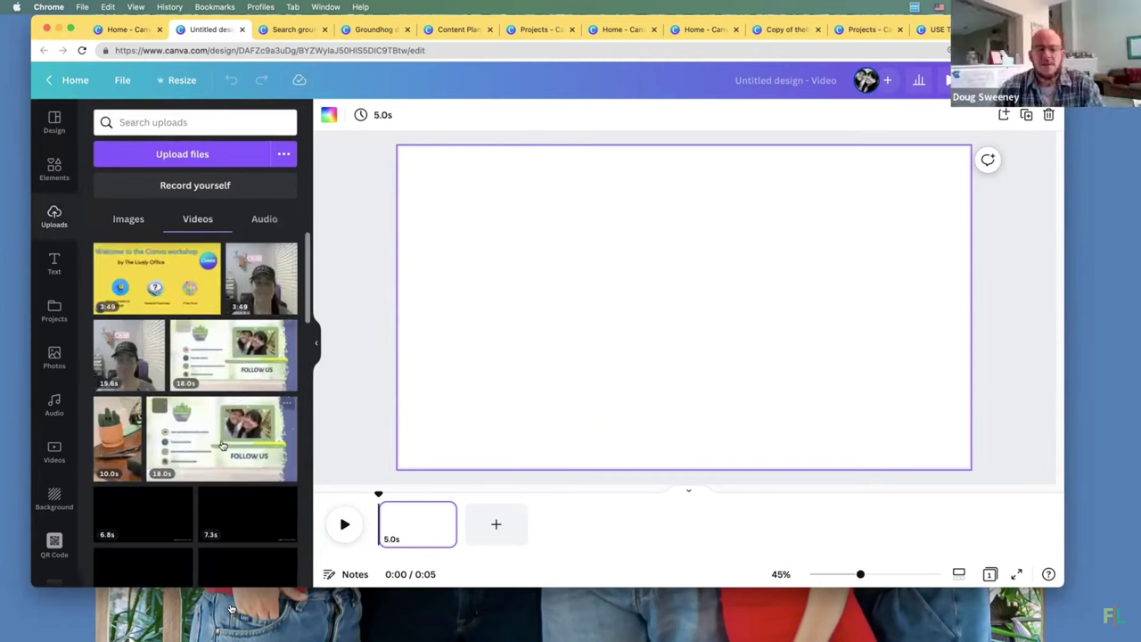
pyautogui.scroll(-5, 225, 447)
pyautogui.scroll(-5, 225, 447)
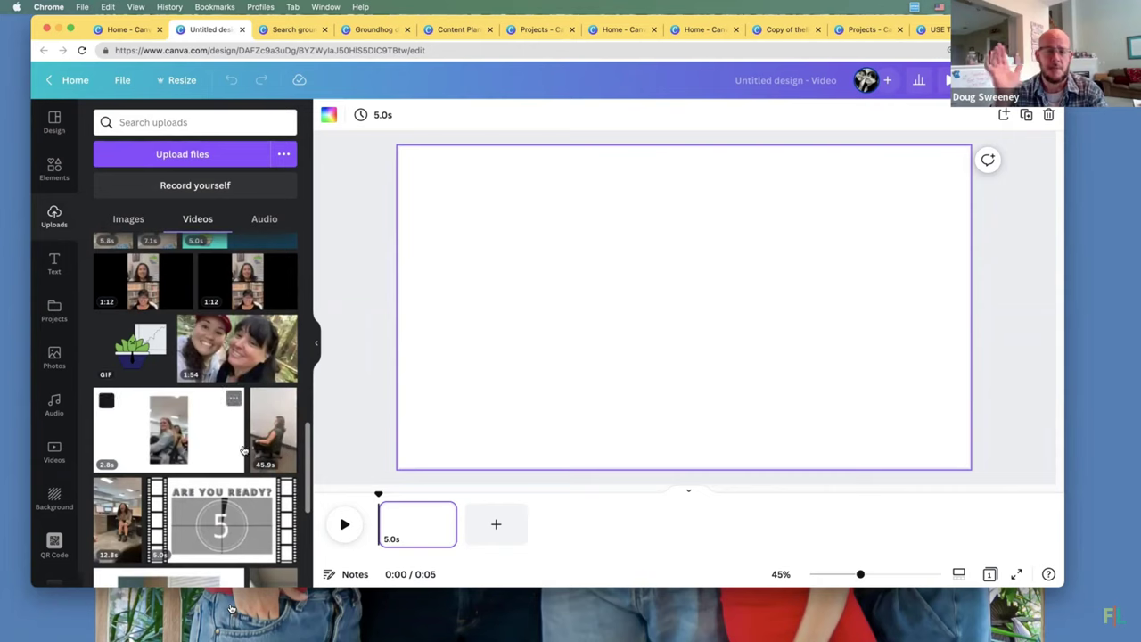
# - Add the recently used Ukulele Song audio track to the video and preview its playback
pyautogui.click(53, 408)
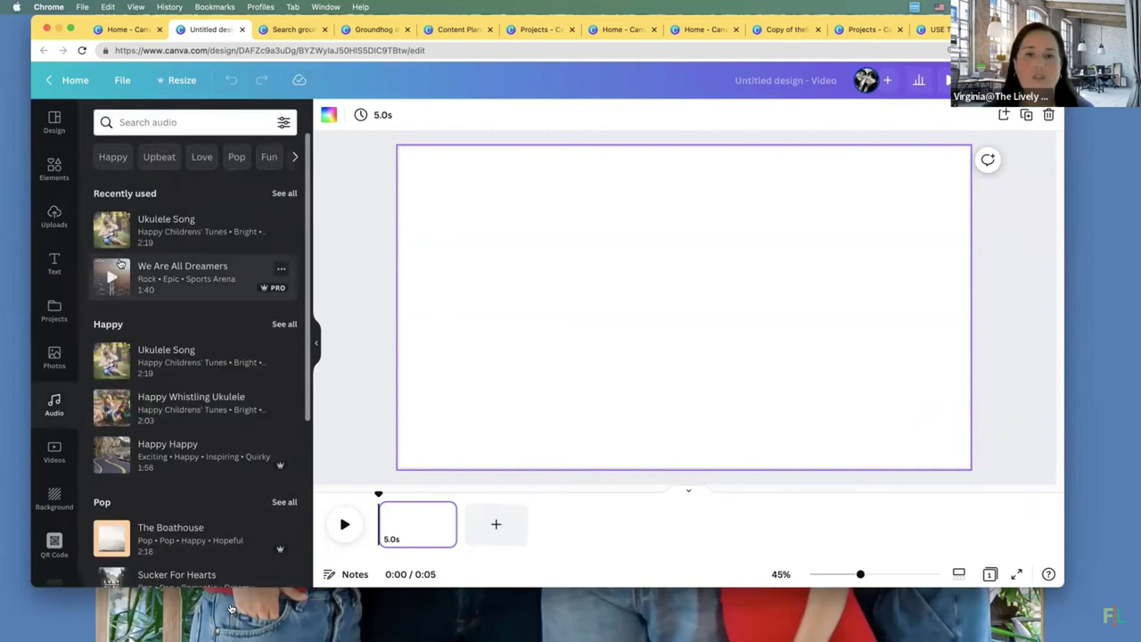
pyautogui.click(179, 229)
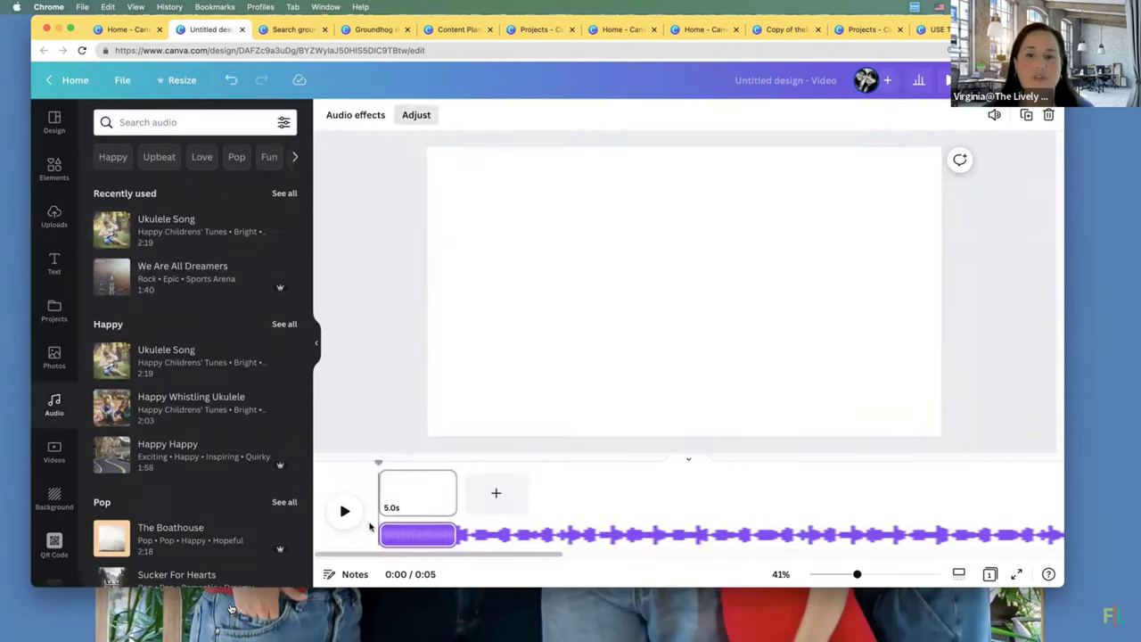
pyautogui.click(345, 514)
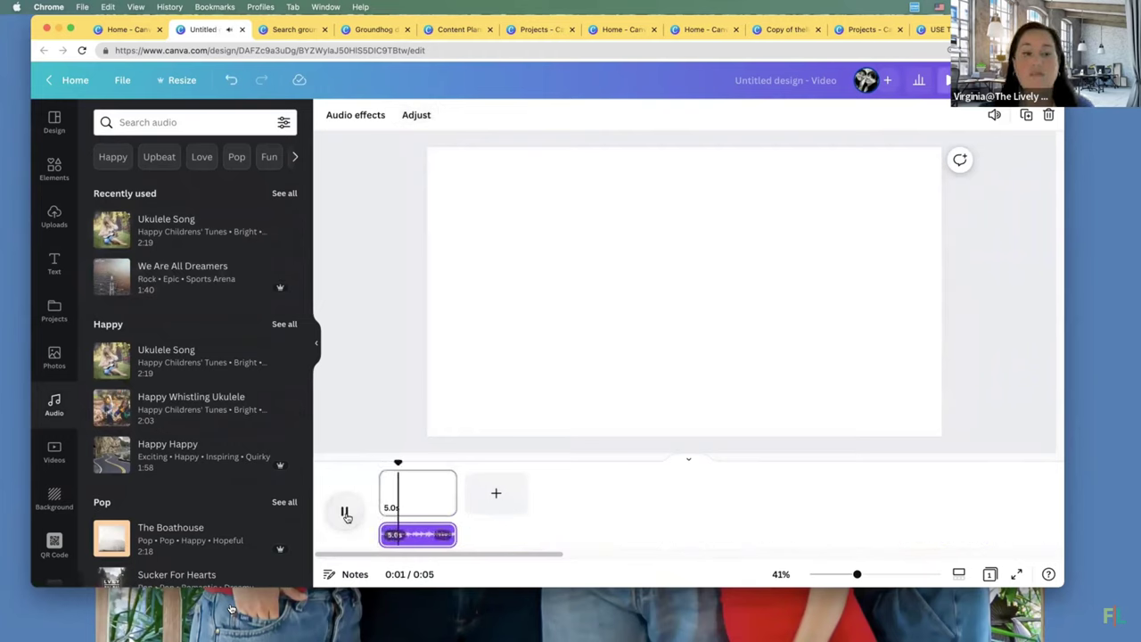
pyautogui.click(346, 514)
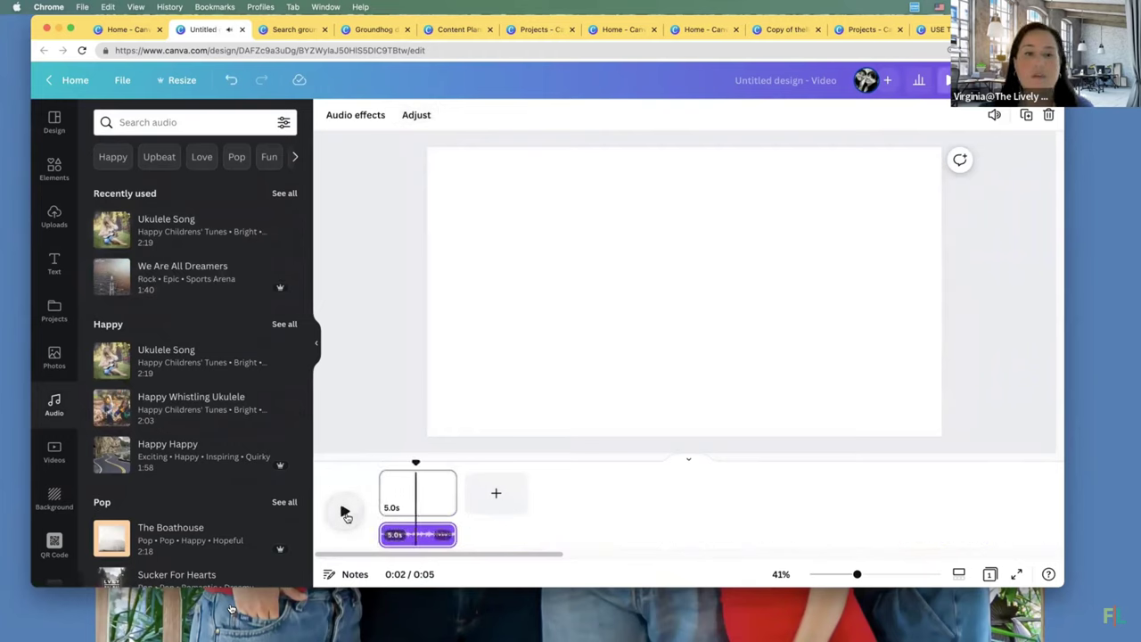
pyautogui.click(346, 515)
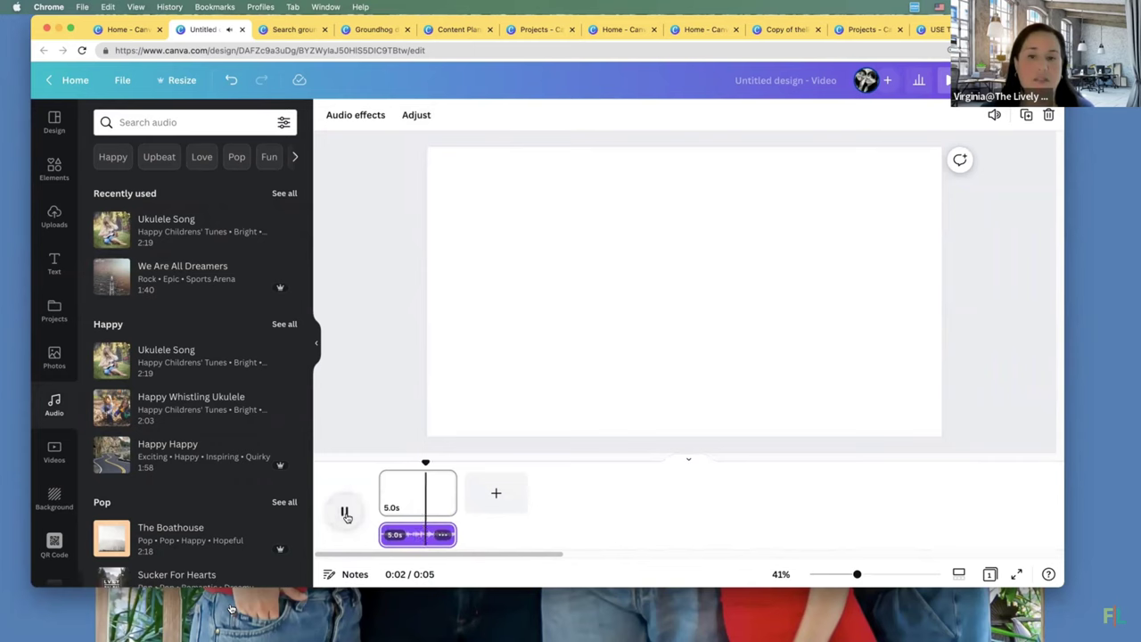
pyautogui.click(344, 511)
# - Look through the audio library's categories, from Piano and Instrumental down to Wedding and YouTube
pyautogui.scroll(-15, 214, 443)
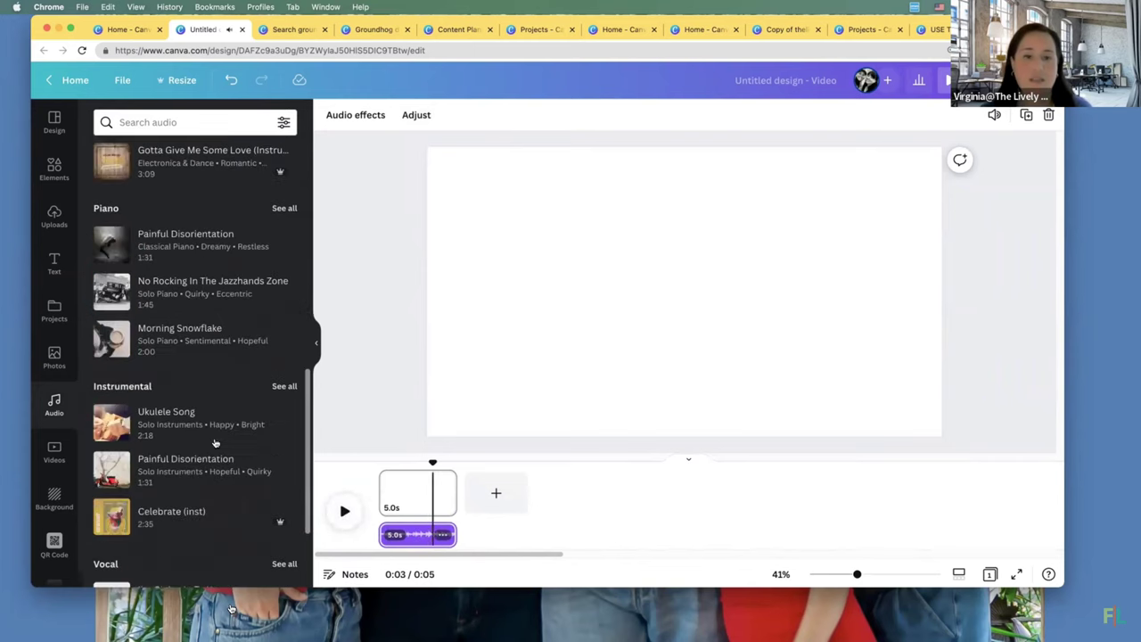
pyautogui.scroll(-15, 214, 443)
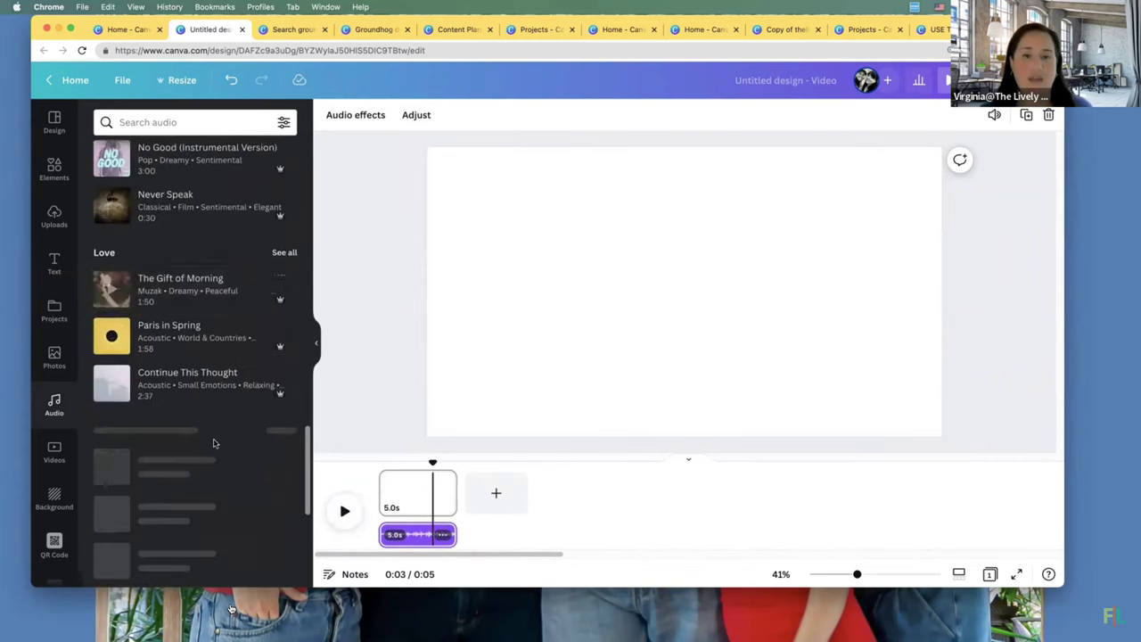
pyautogui.scroll(-8, 214, 443)
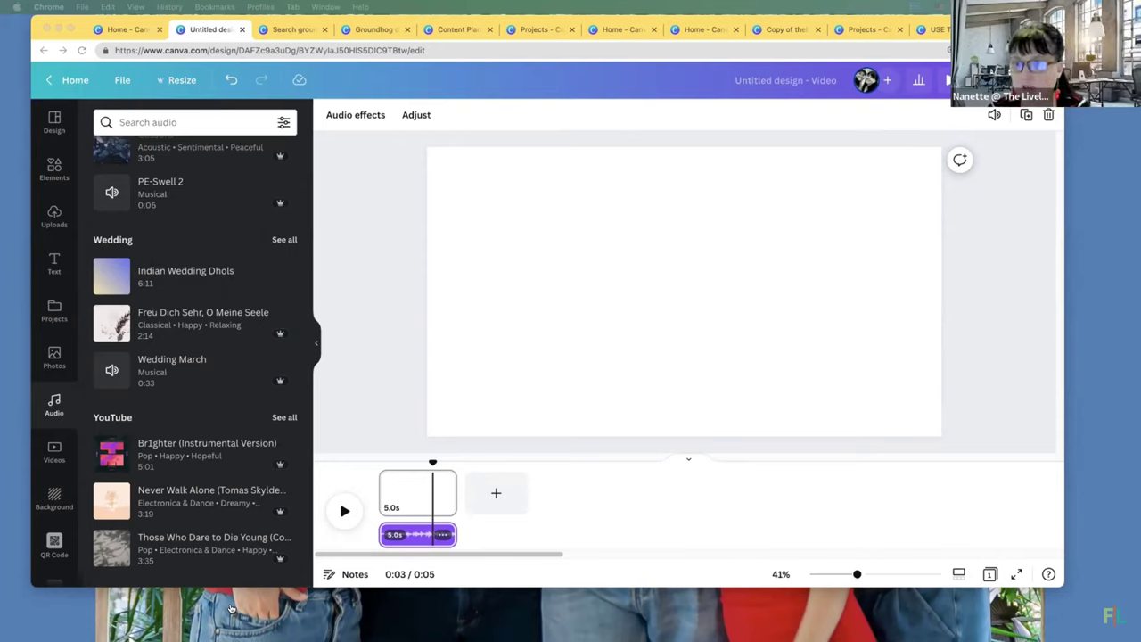
# - Close the spare browser tabs: both Projects pages, the two extra Home pages, Content Planner, the Groundhog day design and the groundhog search
pyautogui.click(130, 30)
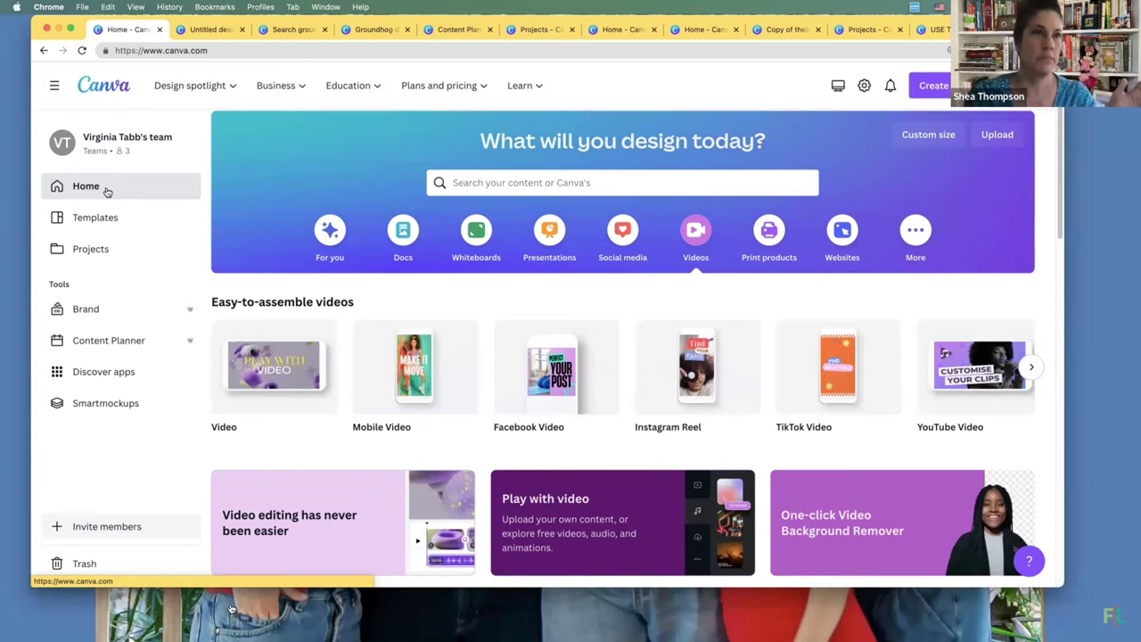
pyautogui.click(885, 32)
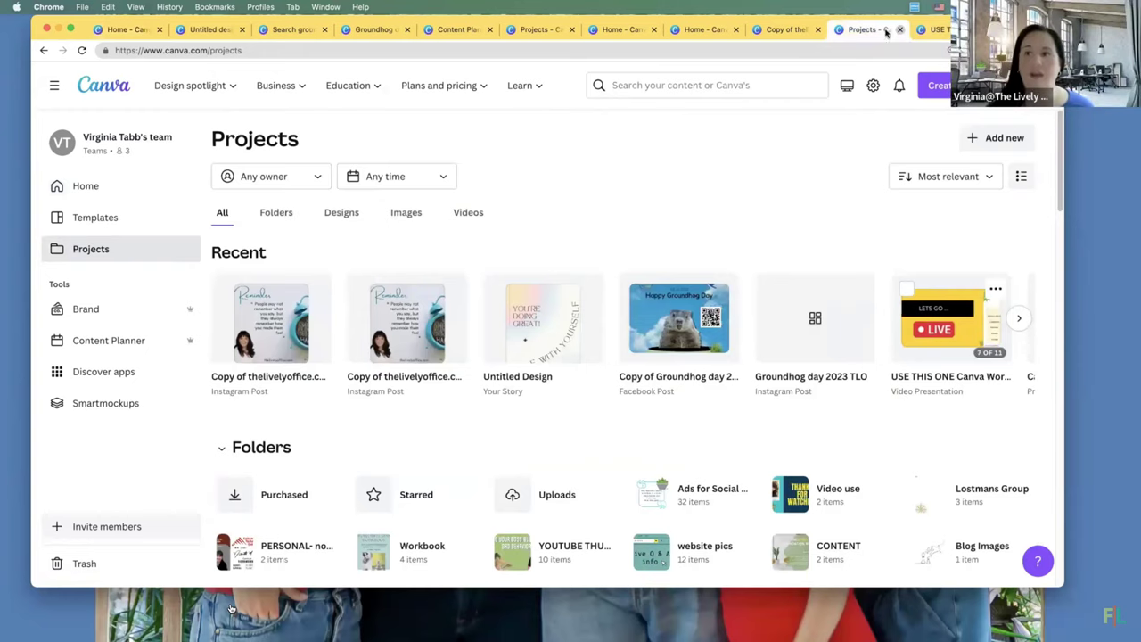
pyautogui.click(900, 29)
pyautogui.click(702, 32)
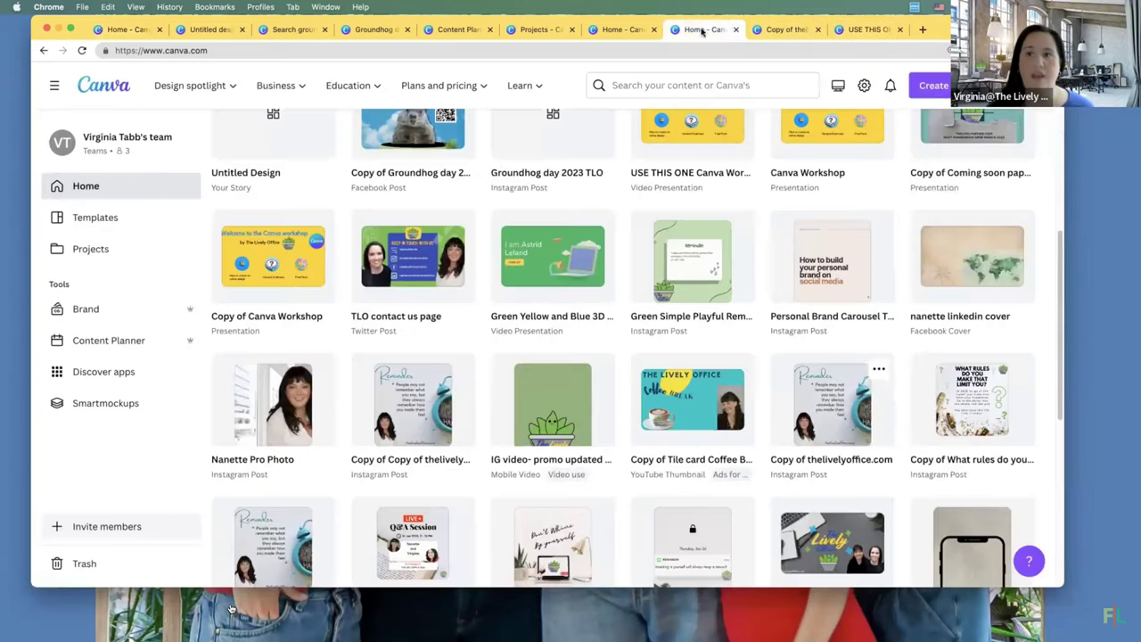
pyautogui.click(736, 29)
pyautogui.click(654, 30)
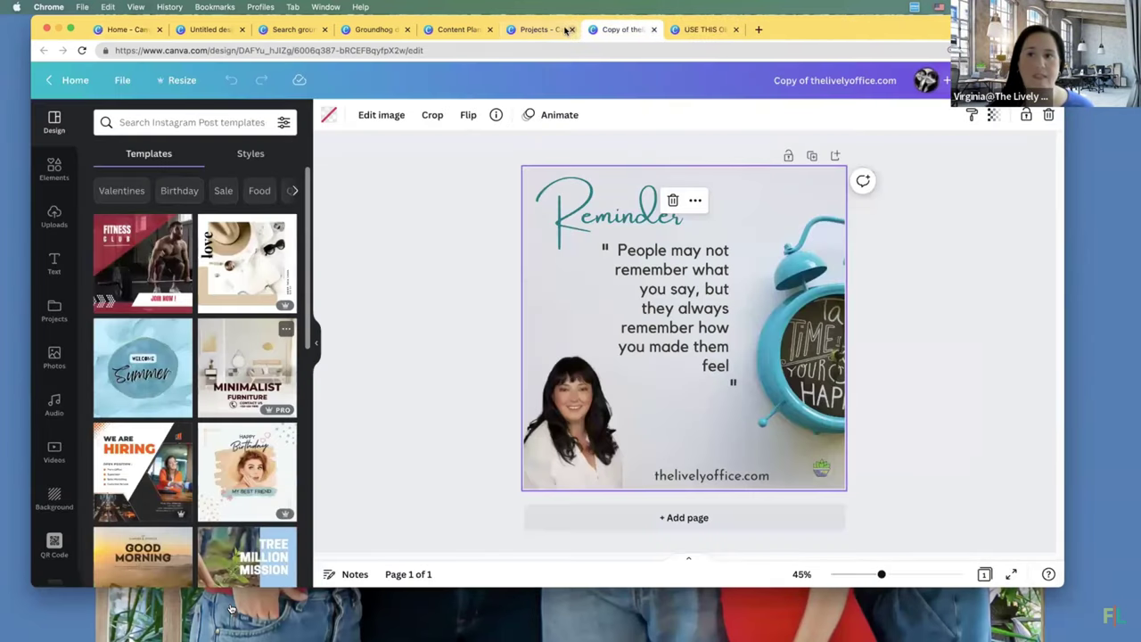
pyautogui.click(566, 30)
pyautogui.click(572, 29)
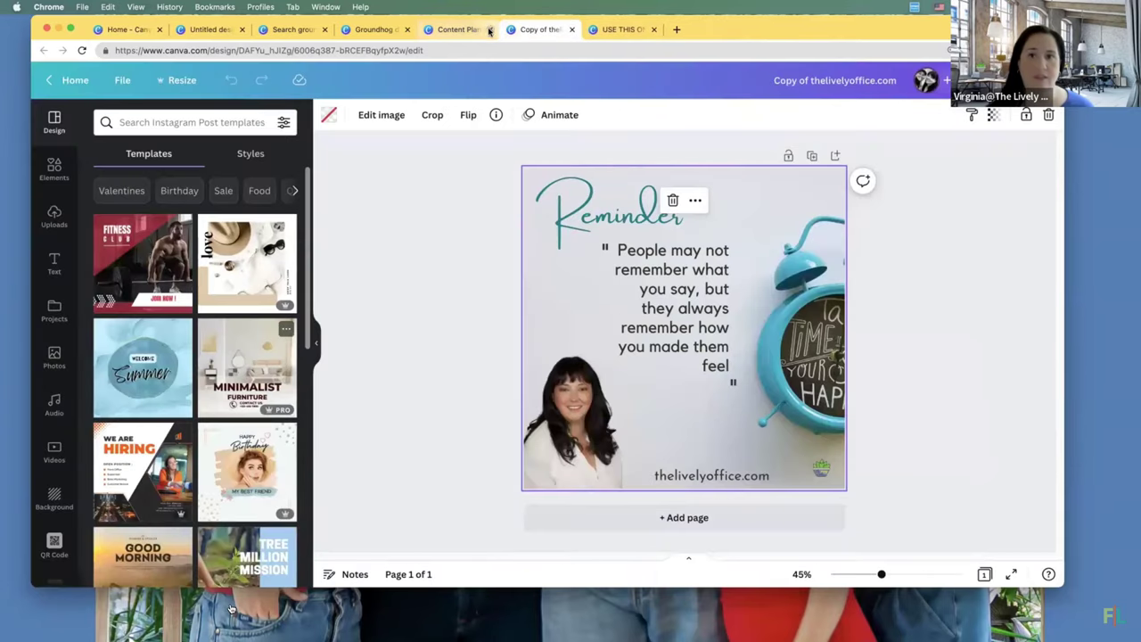
pyautogui.click(489, 29)
pyautogui.click(406, 30)
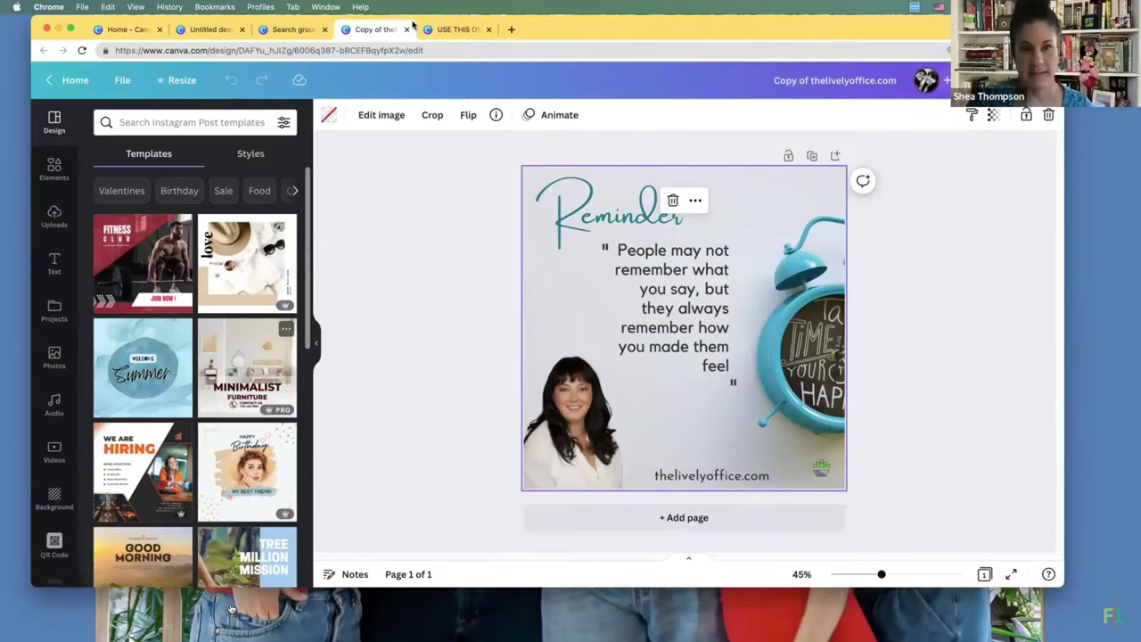
pyautogui.click(303, 32)
pyautogui.click(324, 30)
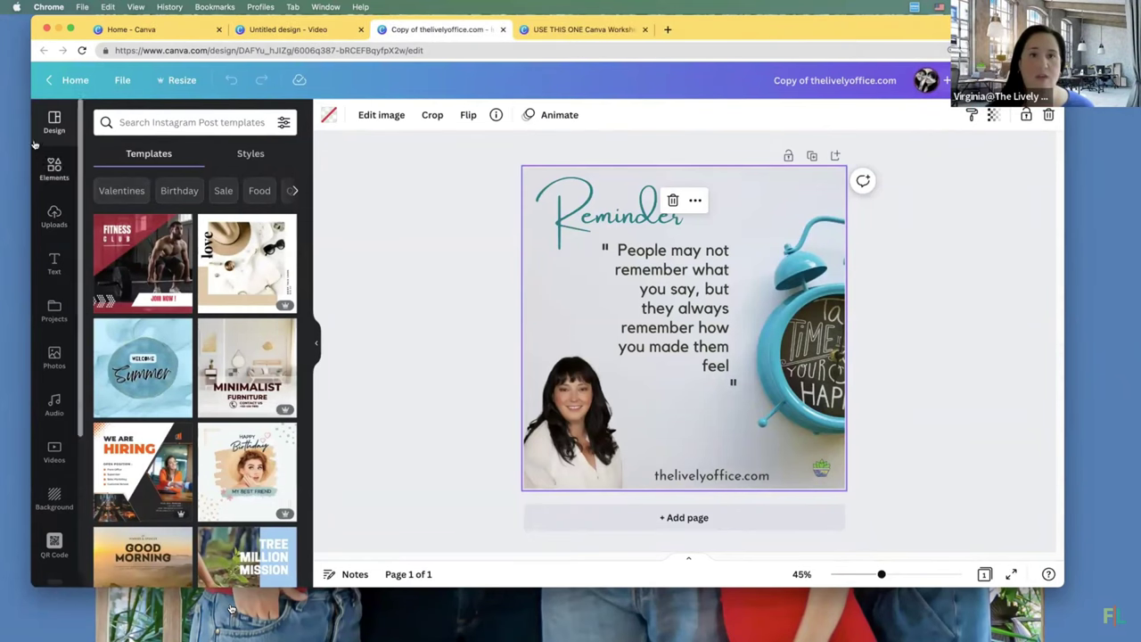
# - Return to the Canva home page and create a blank Instagram Post (Square) of 1080 × 1080 px from the Social media category
pyautogui.click(73, 81)
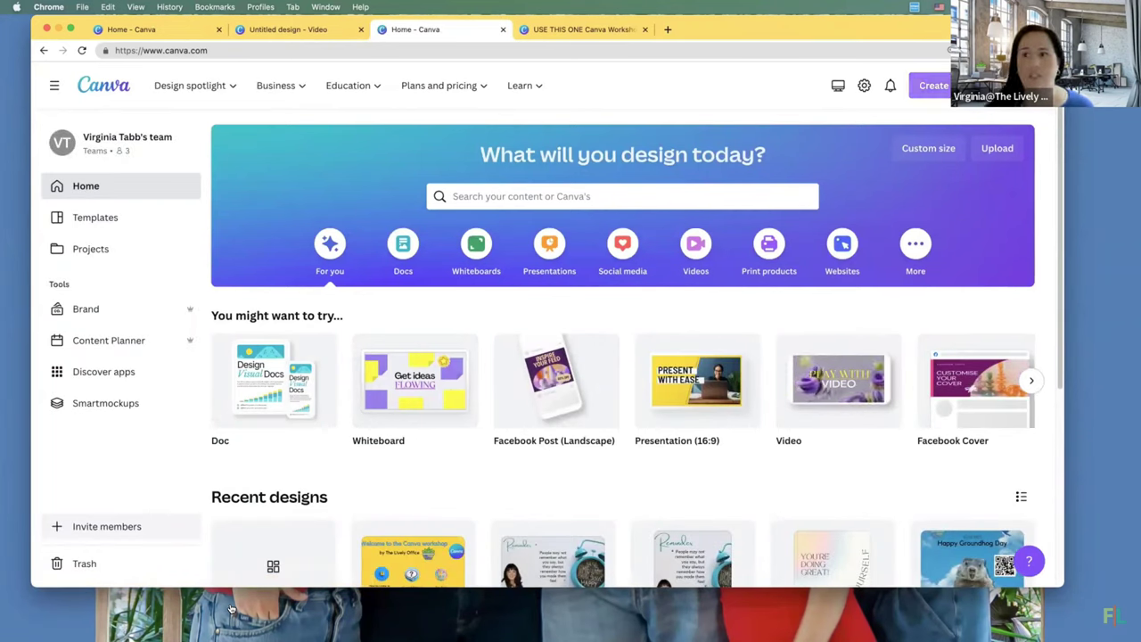
pyautogui.click(934, 85)
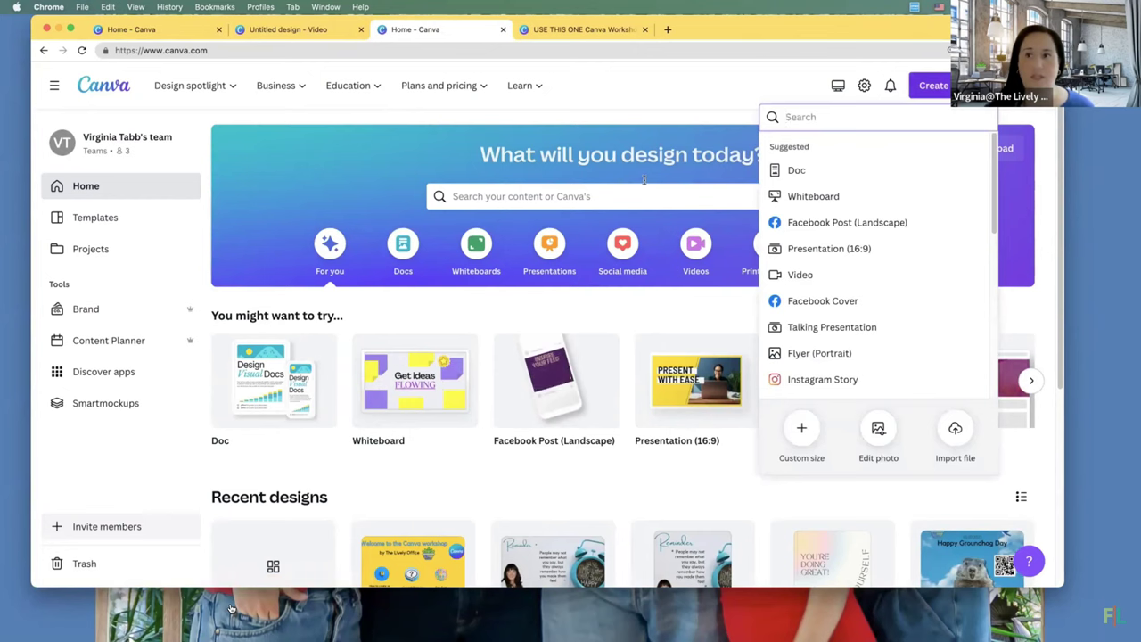
pyautogui.click(352, 183)
pyautogui.click(616, 251)
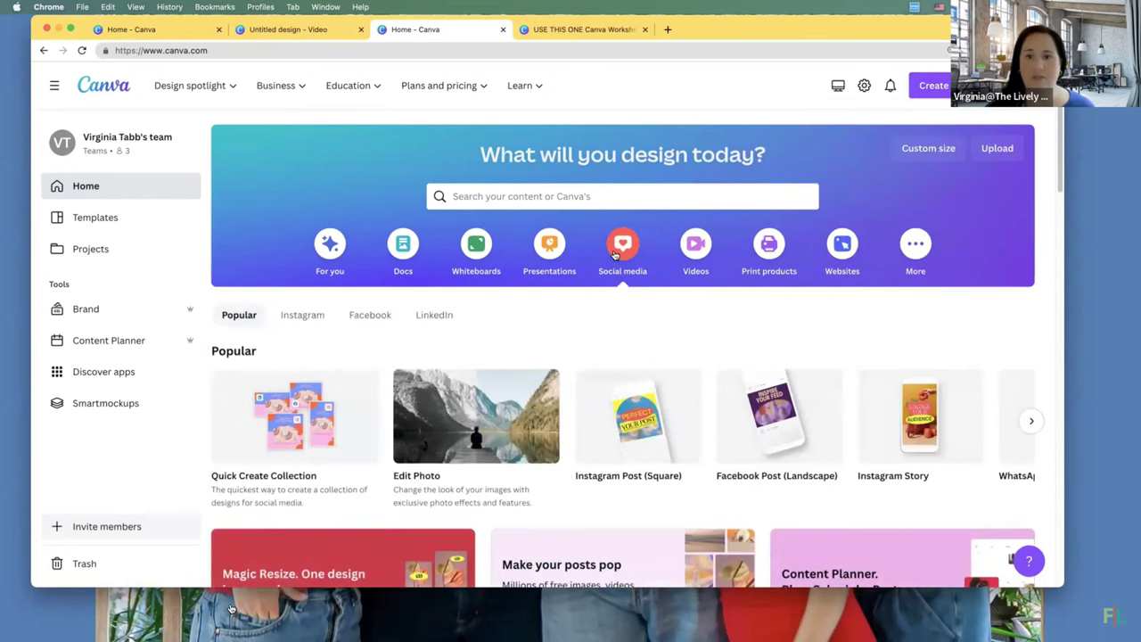
pyautogui.moveTo(621, 404)
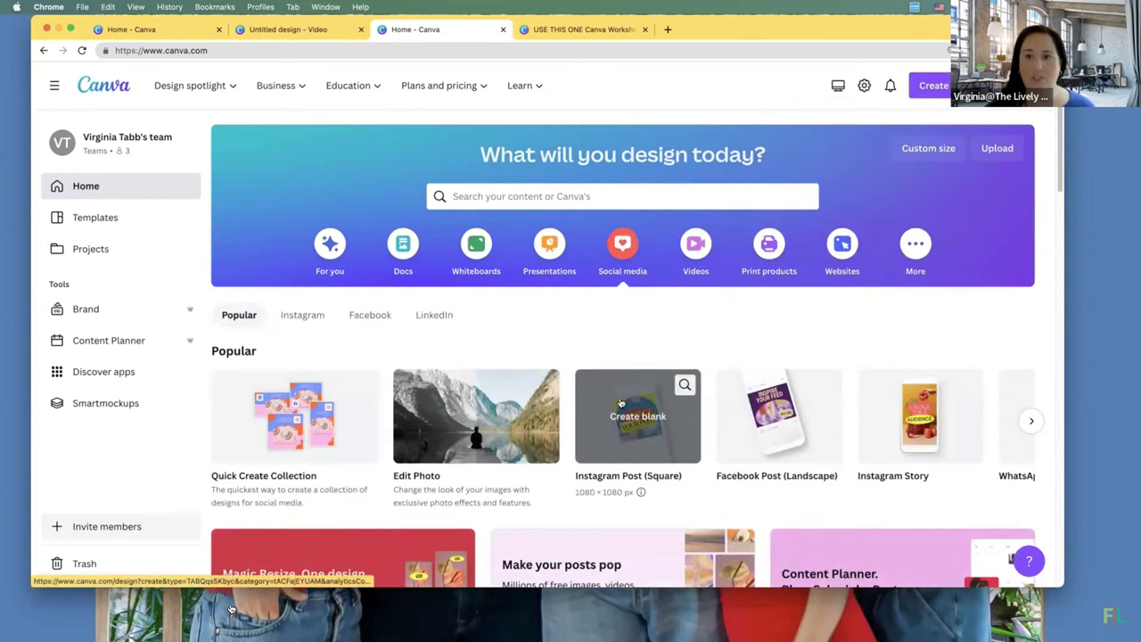
pyautogui.click(662, 432)
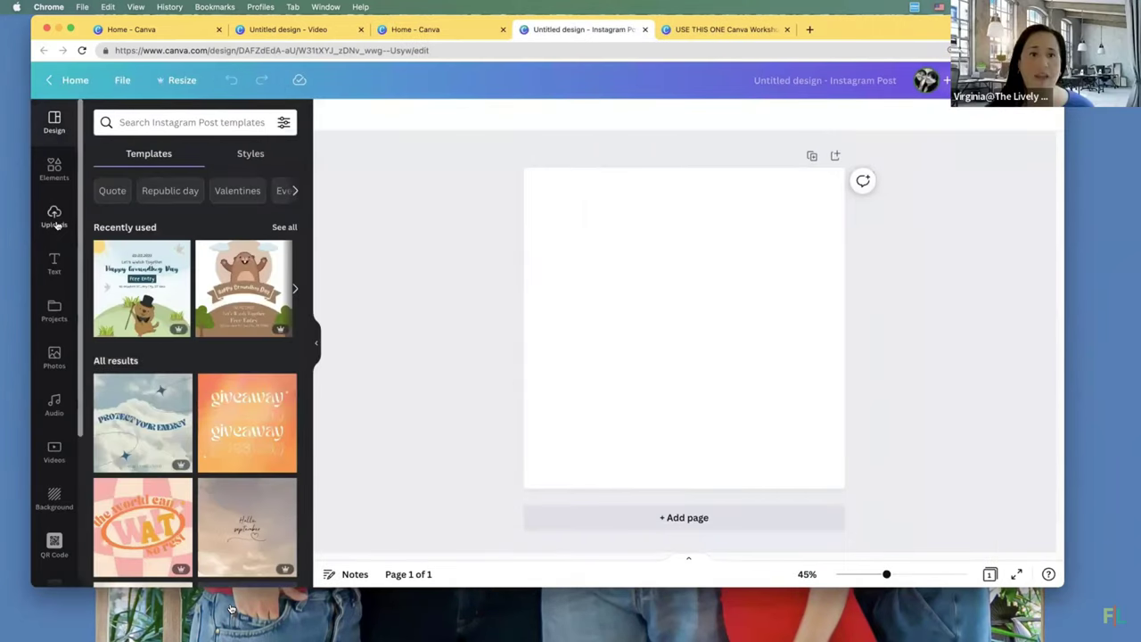
# - Place the uploaded The Lively Office plant logo with the grey pot and red tie on the blank Instagram post
pyautogui.click(54, 217)
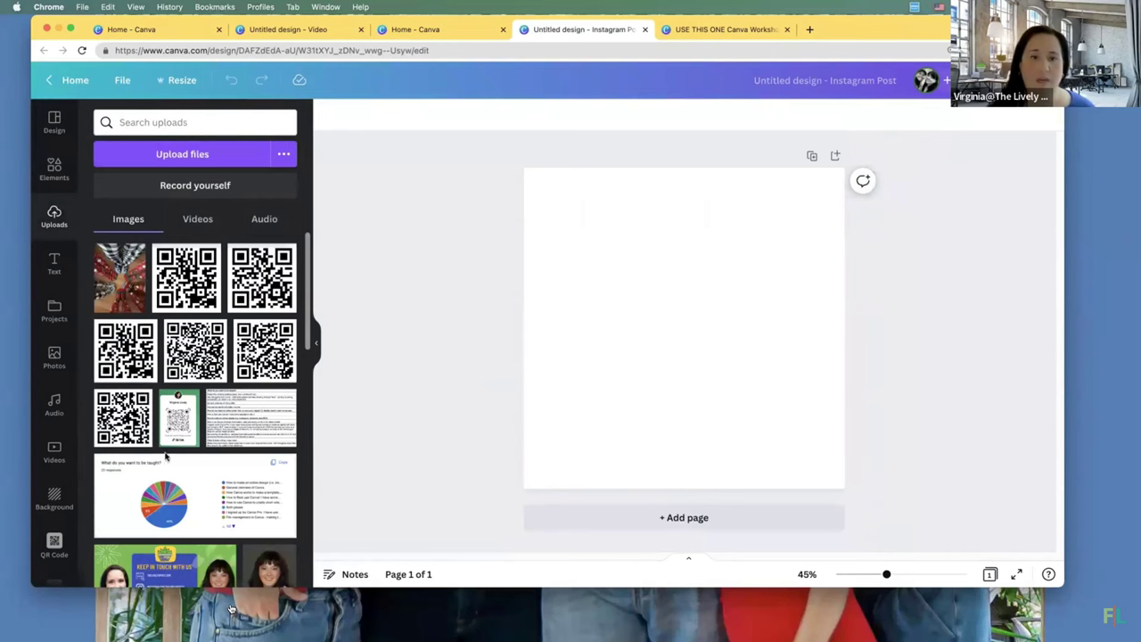
pyautogui.scroll(-5, 165, 457)
pyautogui.scroll(-5, 178, 463)
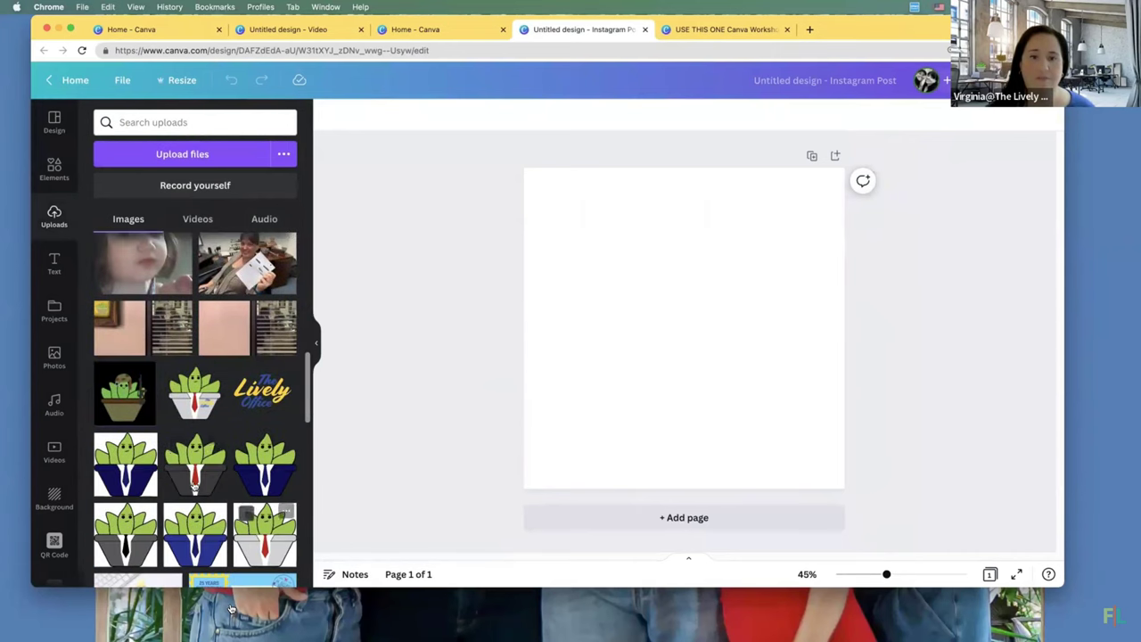
pyautogui.click(198, 400)
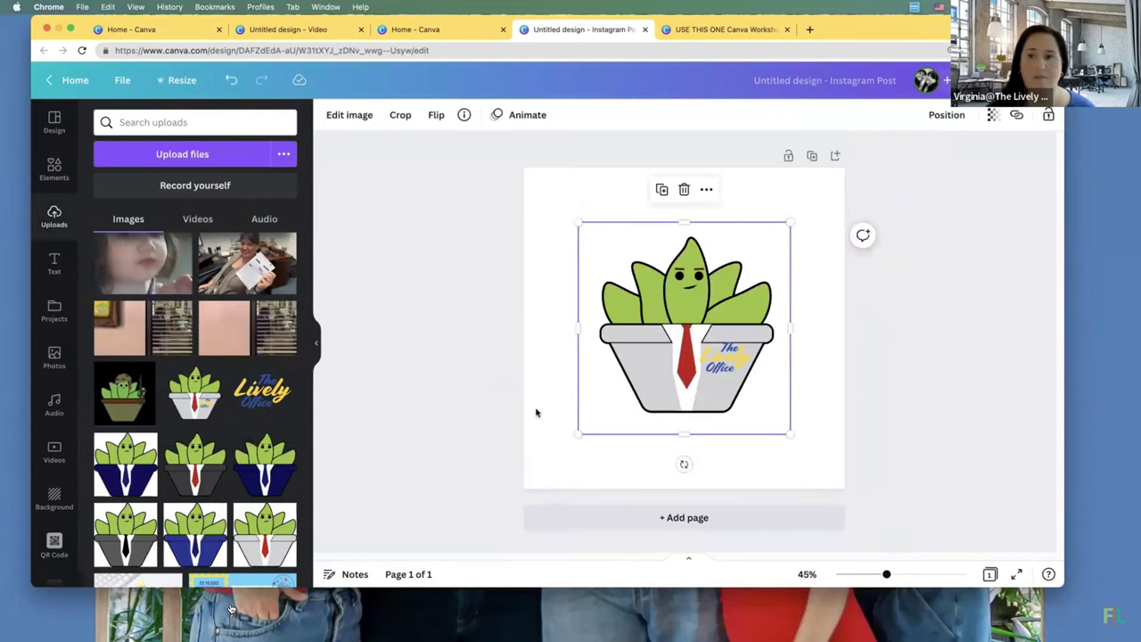
pyautogui.click(423, 312)
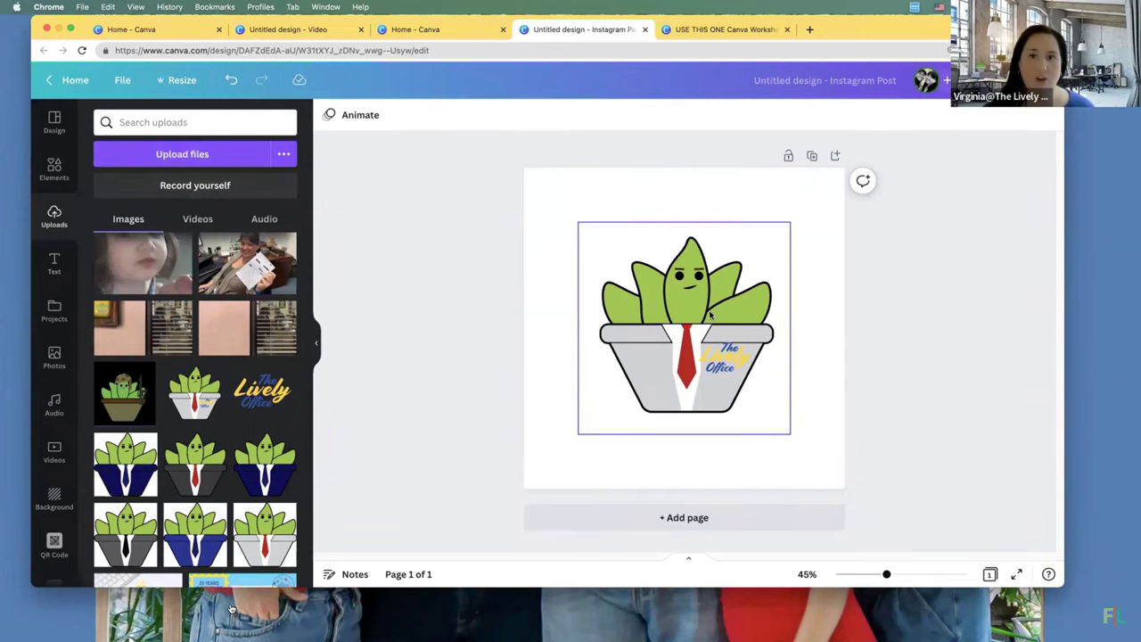
# - Look at the post's Resize options, including the custom width and height and the available px, in, mm and cm units
pyautogui.click(178, 82)
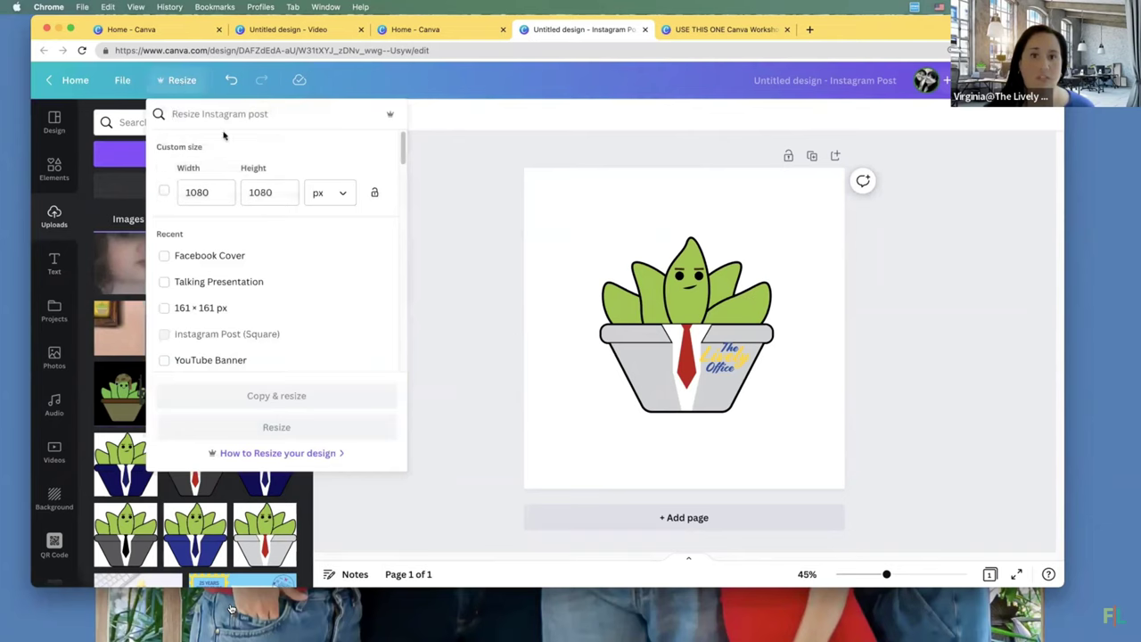
pyautogui.click(339, 197)
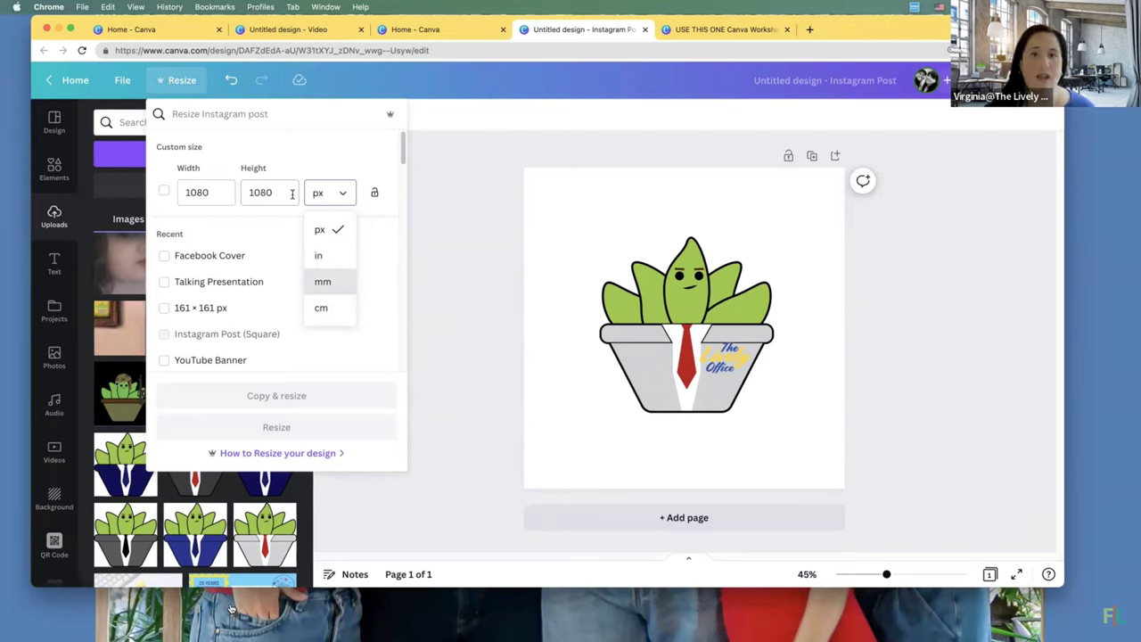
pyautogui.click(341, 158)
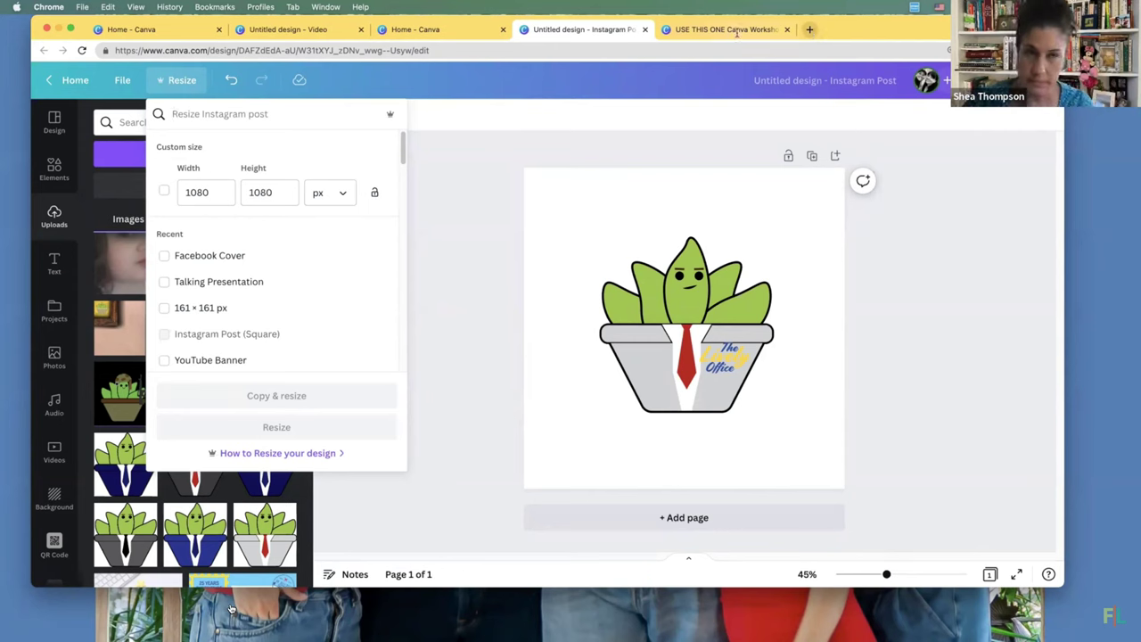
pyautogui.click(786, 226)
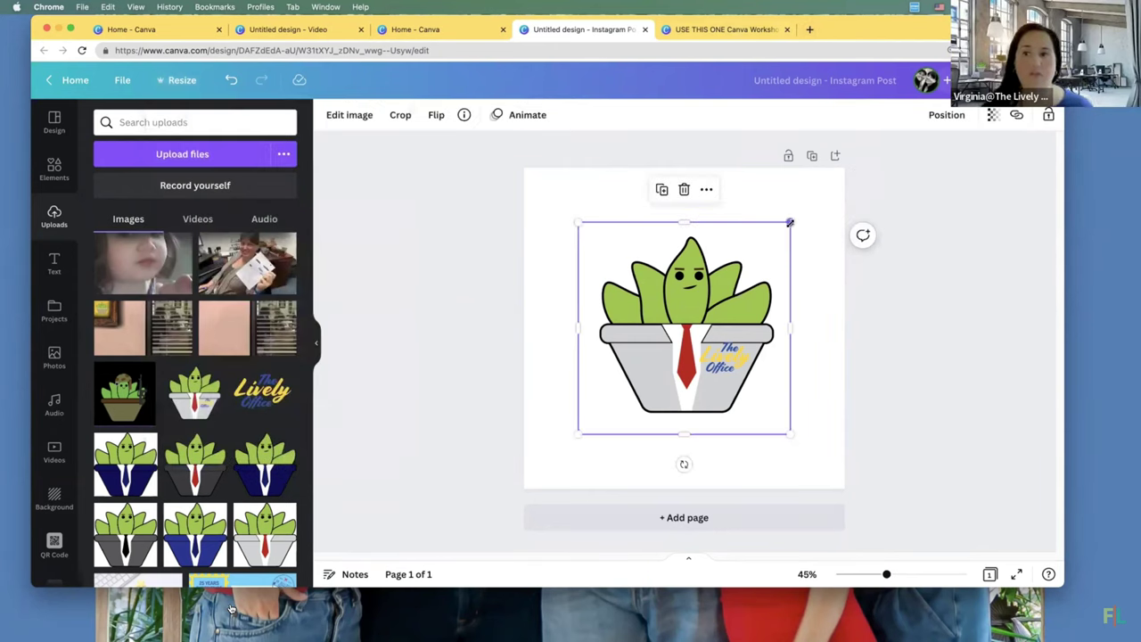
pyautogui.moveTo(788, 224); pyautogui.dragTo(834, 268)
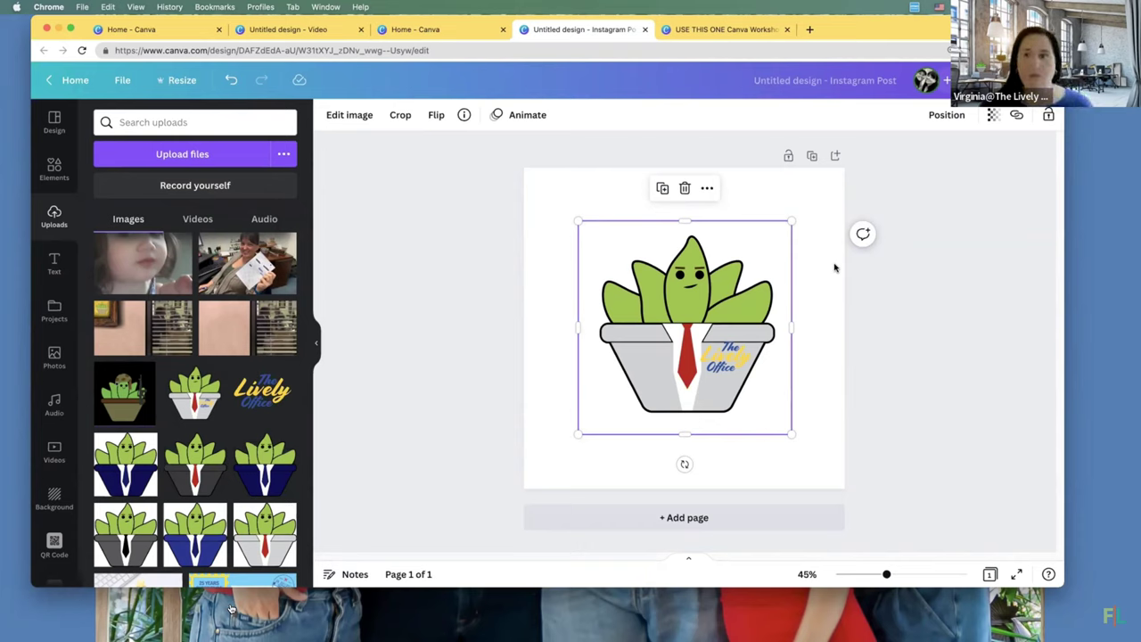
# - Name the Instagram post design "KJ 1" and check its Resize options
pyautogui.click(811, 86)
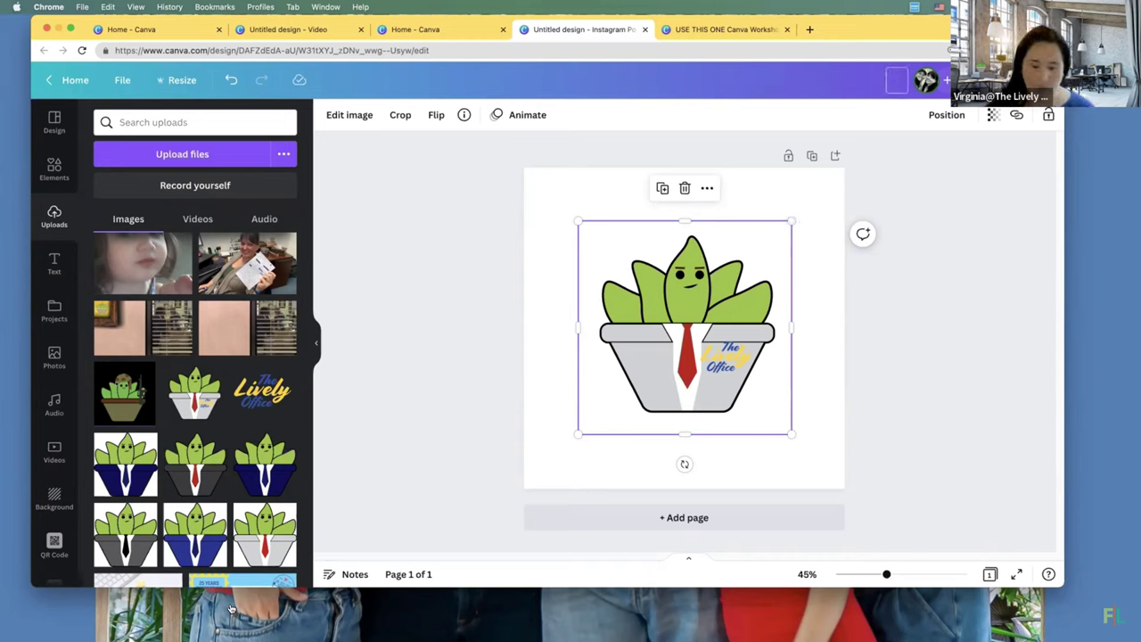
pyautogui.write('KJ 1')
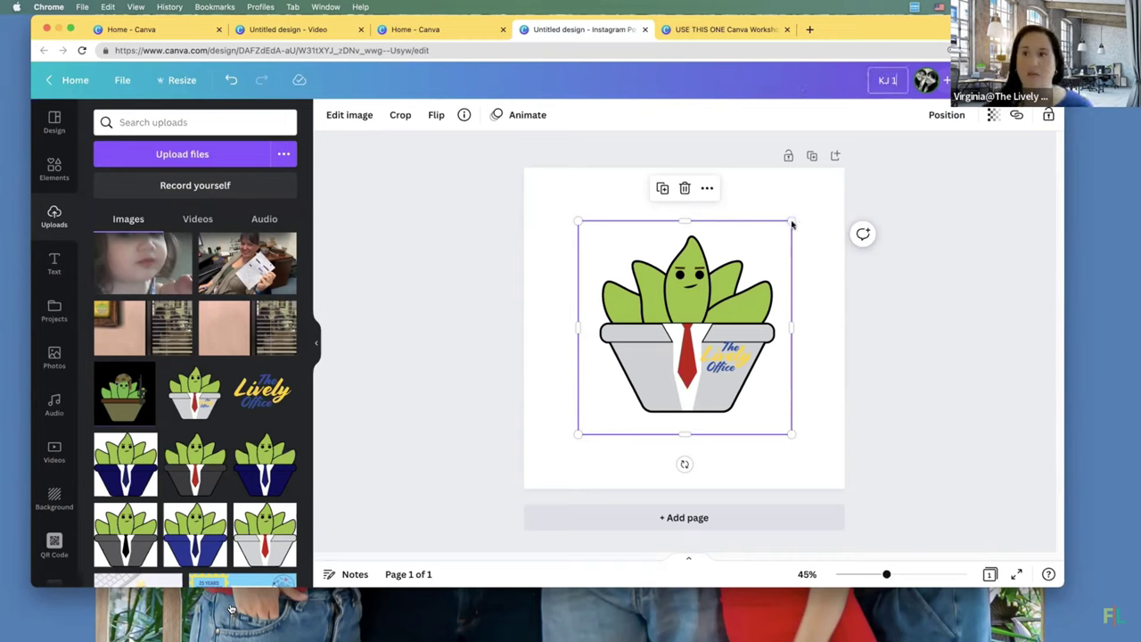
pyautogui.click(192, 81)
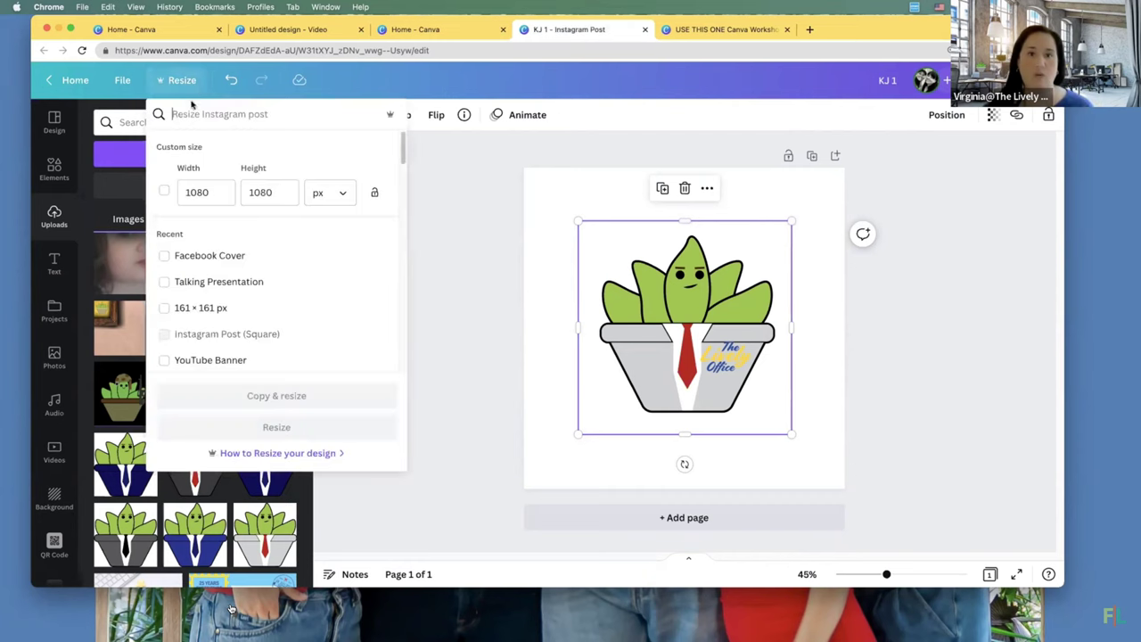
pyautogui.click(714, 206)
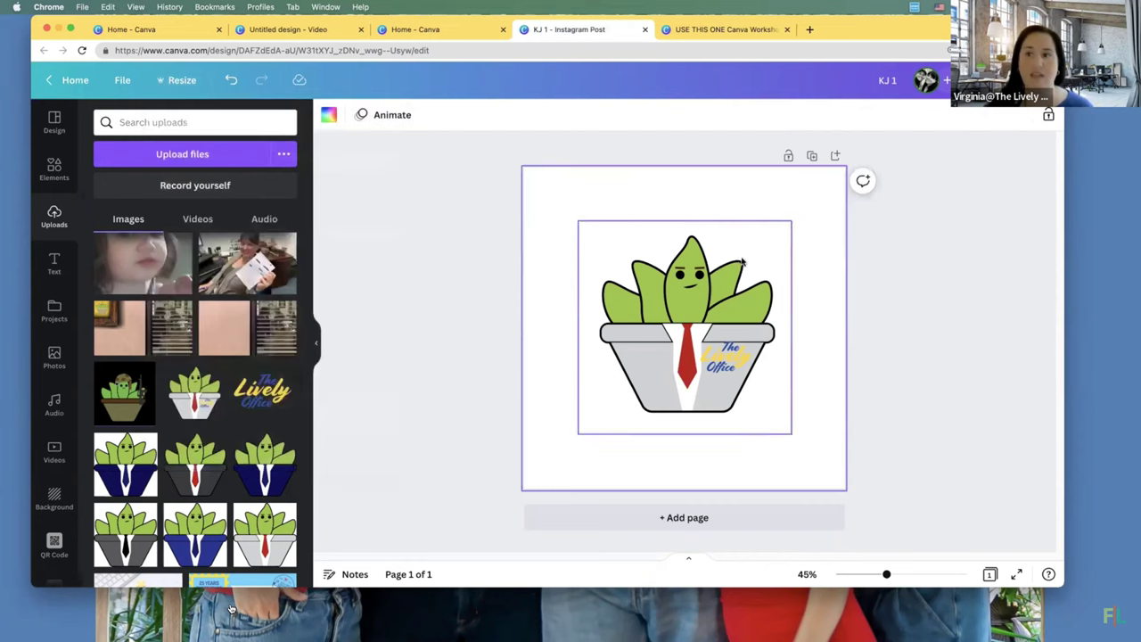
# - Enlarge the plant logo to the page's upper-right corner, try it as the page background, and undo the background change
pyautogui.moveTo(792, 219); pyautogui.dragTo(845, 168)
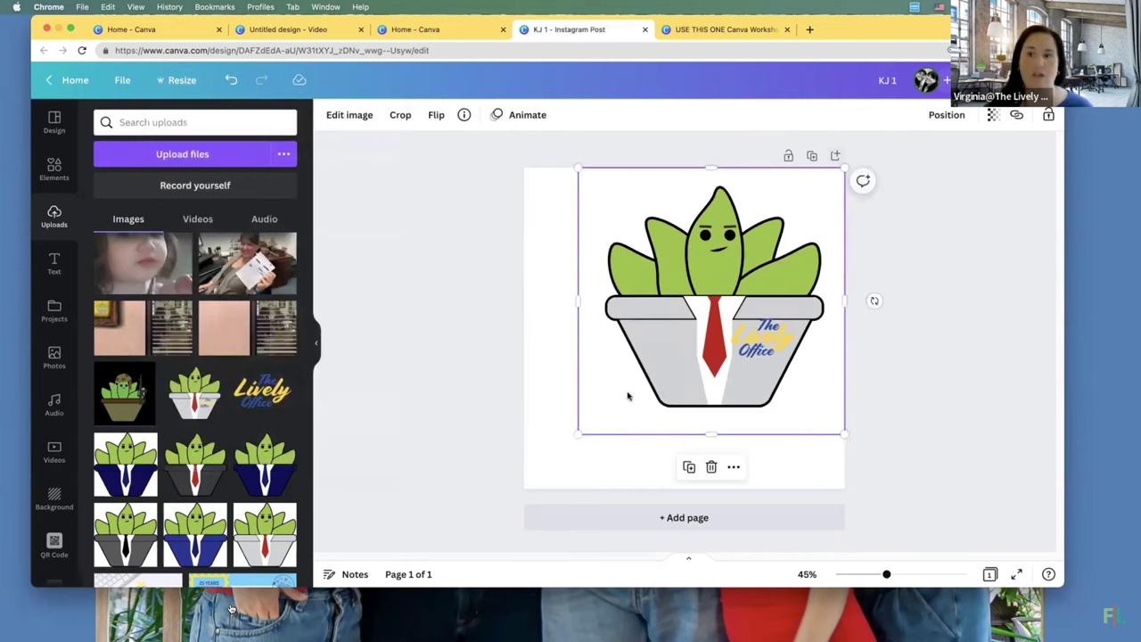
pyautogui.rightClick(657, 389)
pyautogui.click(714, 540)
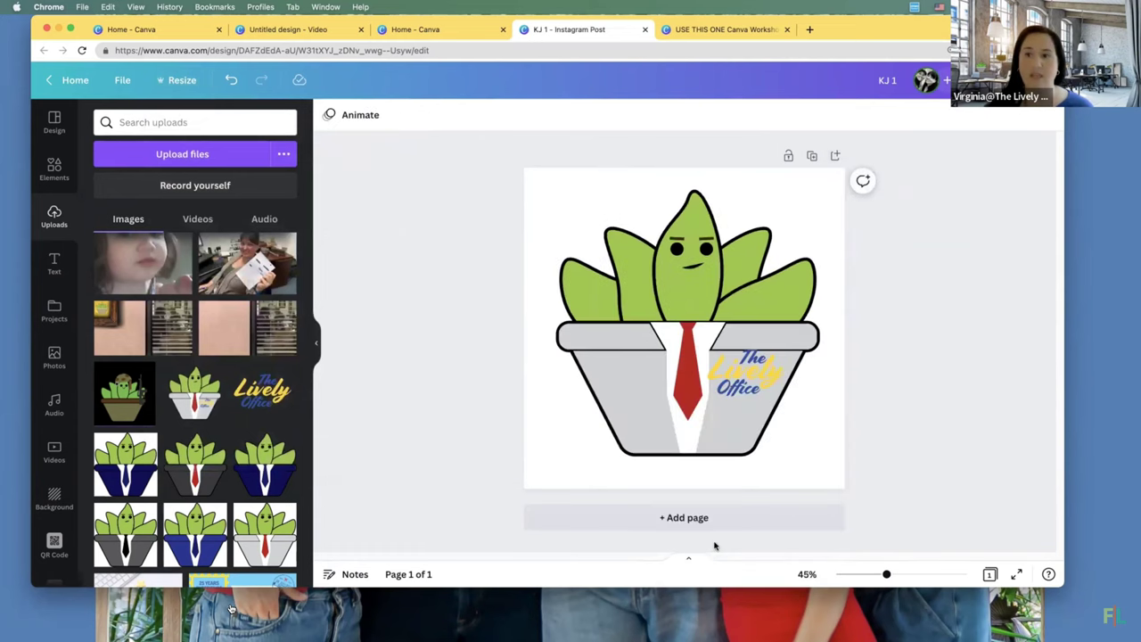
pyautogui.click(709, 379)
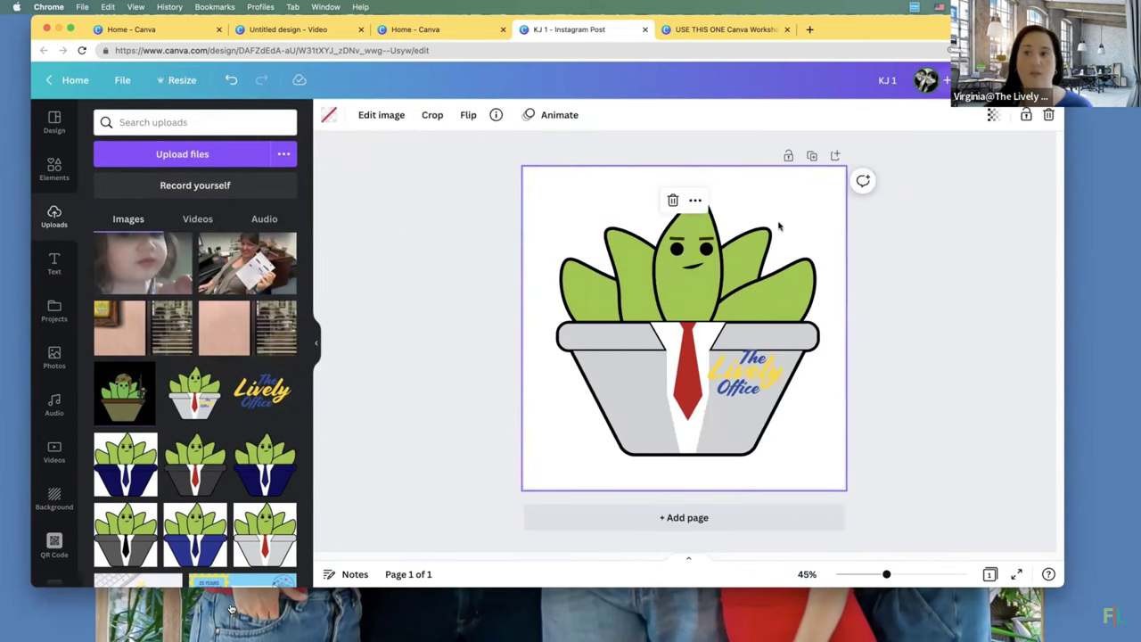
pyautogui.click(231, 79)
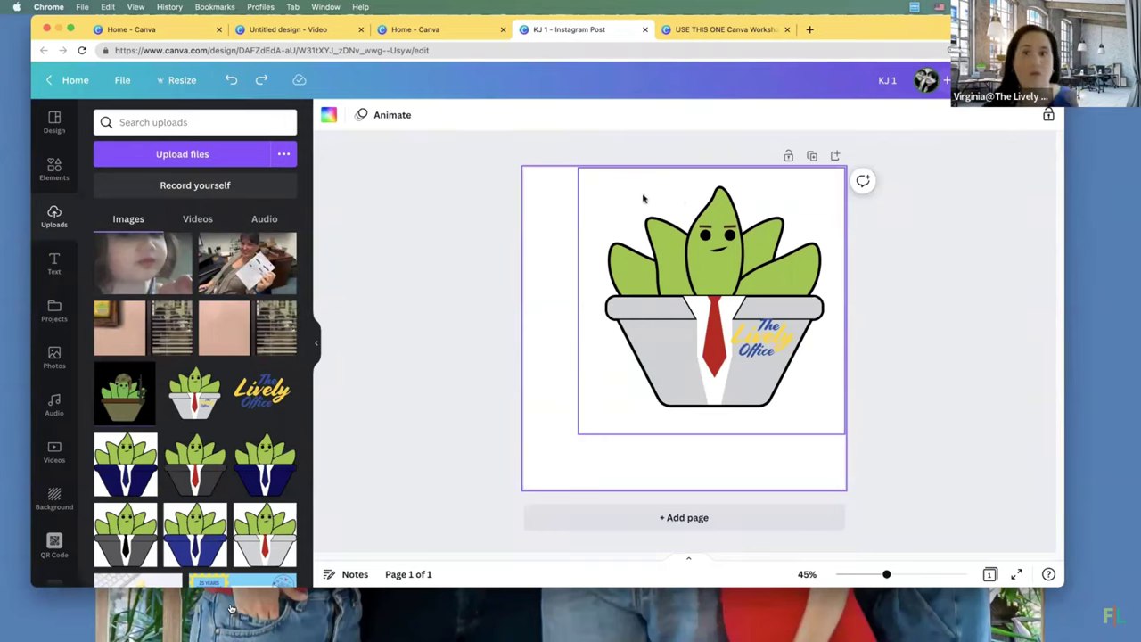
# - Shrink the plant logo into the page's lower-left area and look through the uploaded images for other logo versions
pyautogui.moveTo(681, 201); pyautogui.dragTo(646, 226)
pyautogui.moveTo(812, 194); pyautogui.dragTo(638, 327)
pyautogui.scroll(-10, 211, 435)
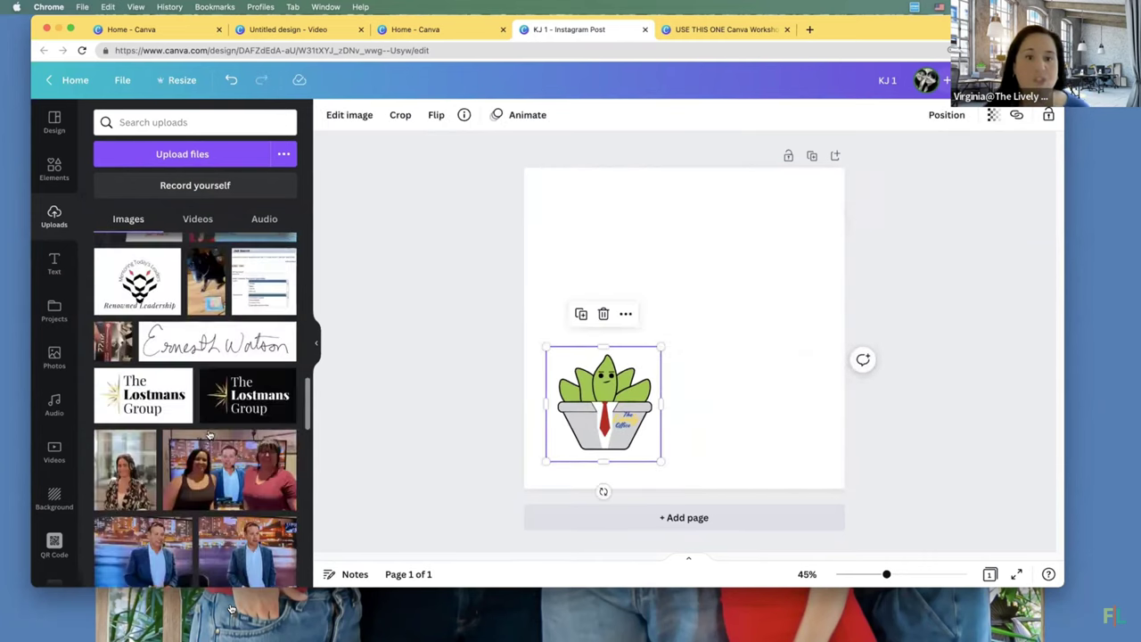
pyautogui.scroll(-15, 211, 435)
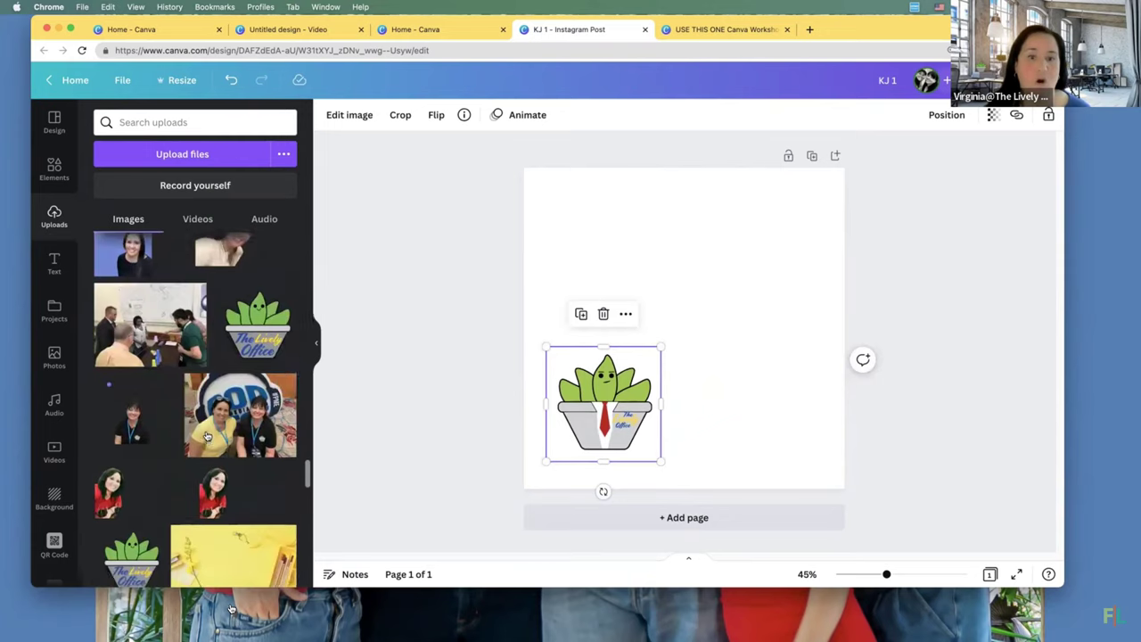
pyautogui.scroll(-5, 207, 438)
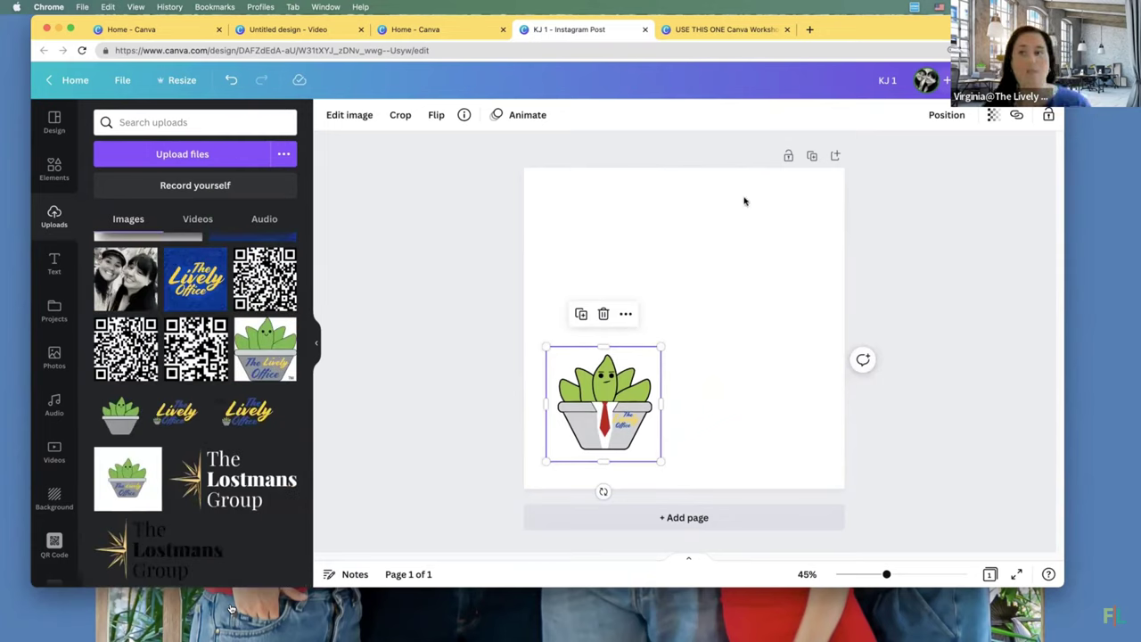
# - Leave the KJ 1 design, close its browser tab, and open thelivelyoffice.com in a new tab
pyautogui.click(72, 81)
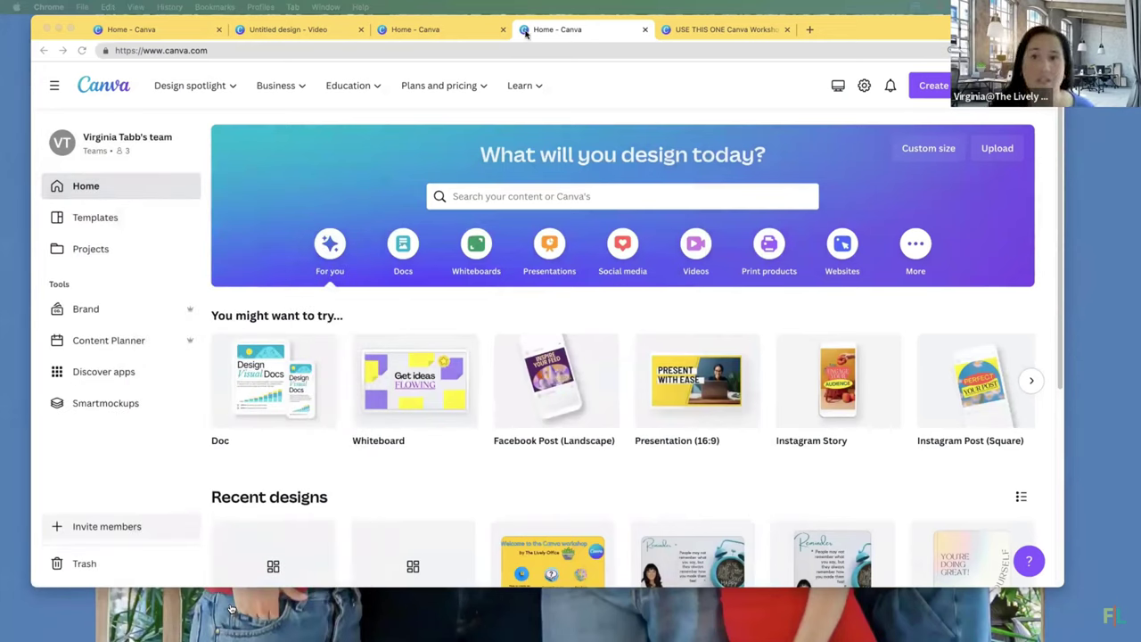
pyautogui.click(645, 33)
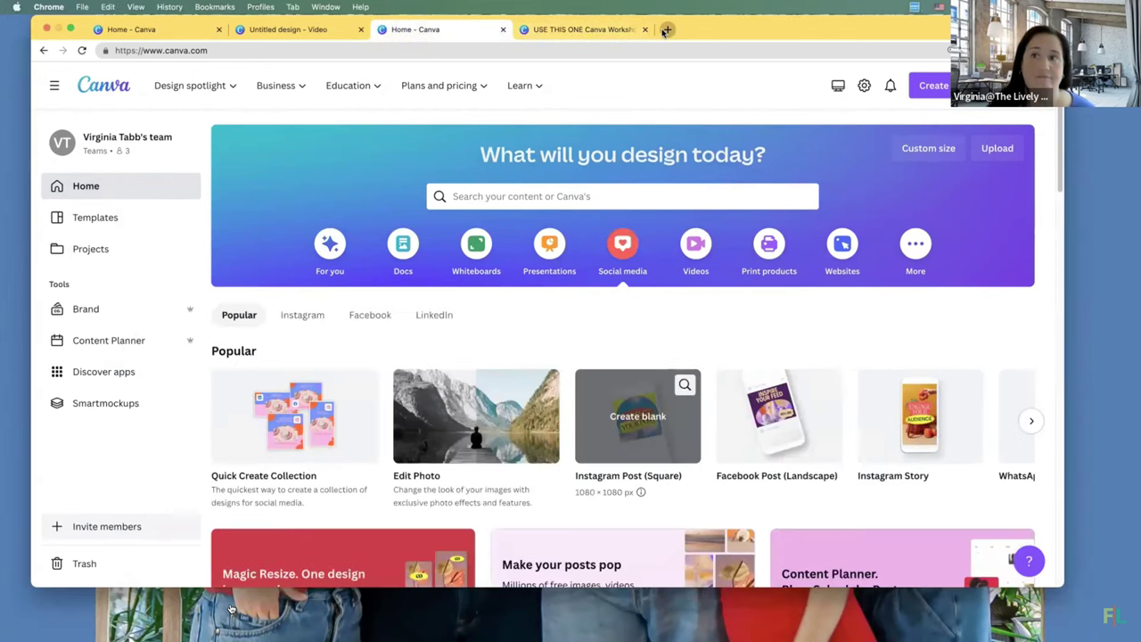
pyautogui.press('super+t')
pyautogui.write('thelivelyoffice.com')
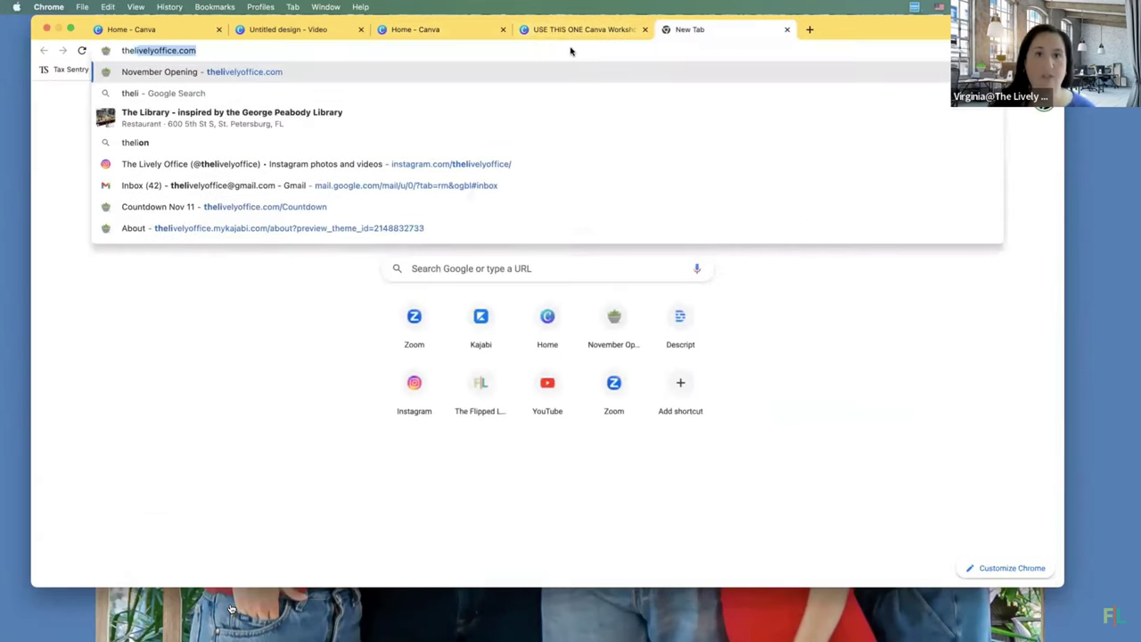
pyautogui.press('Return')
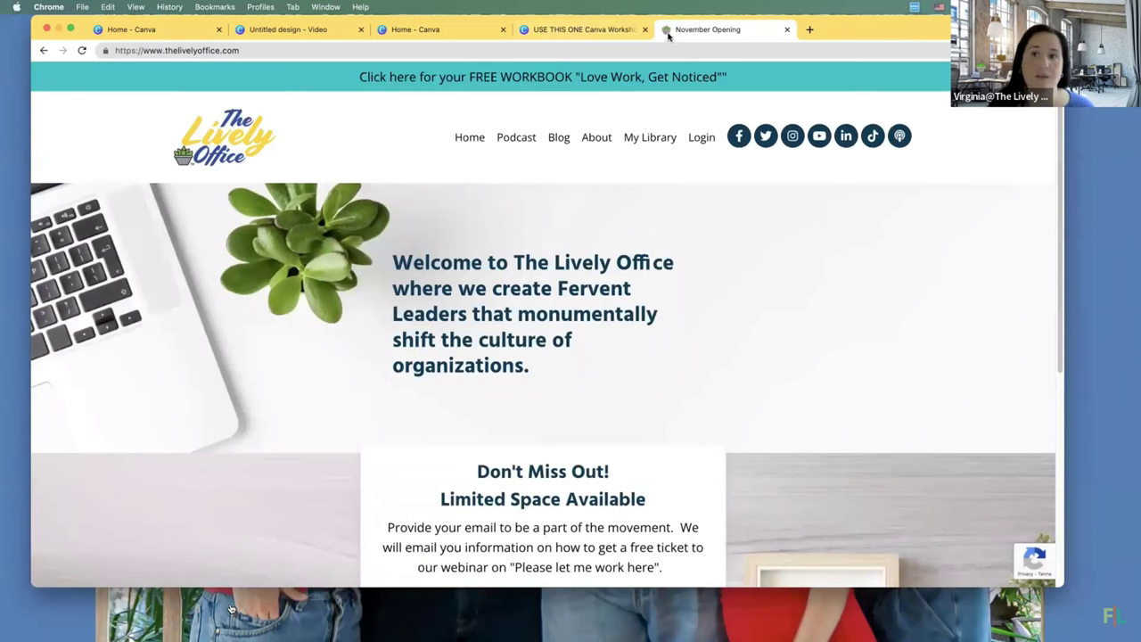